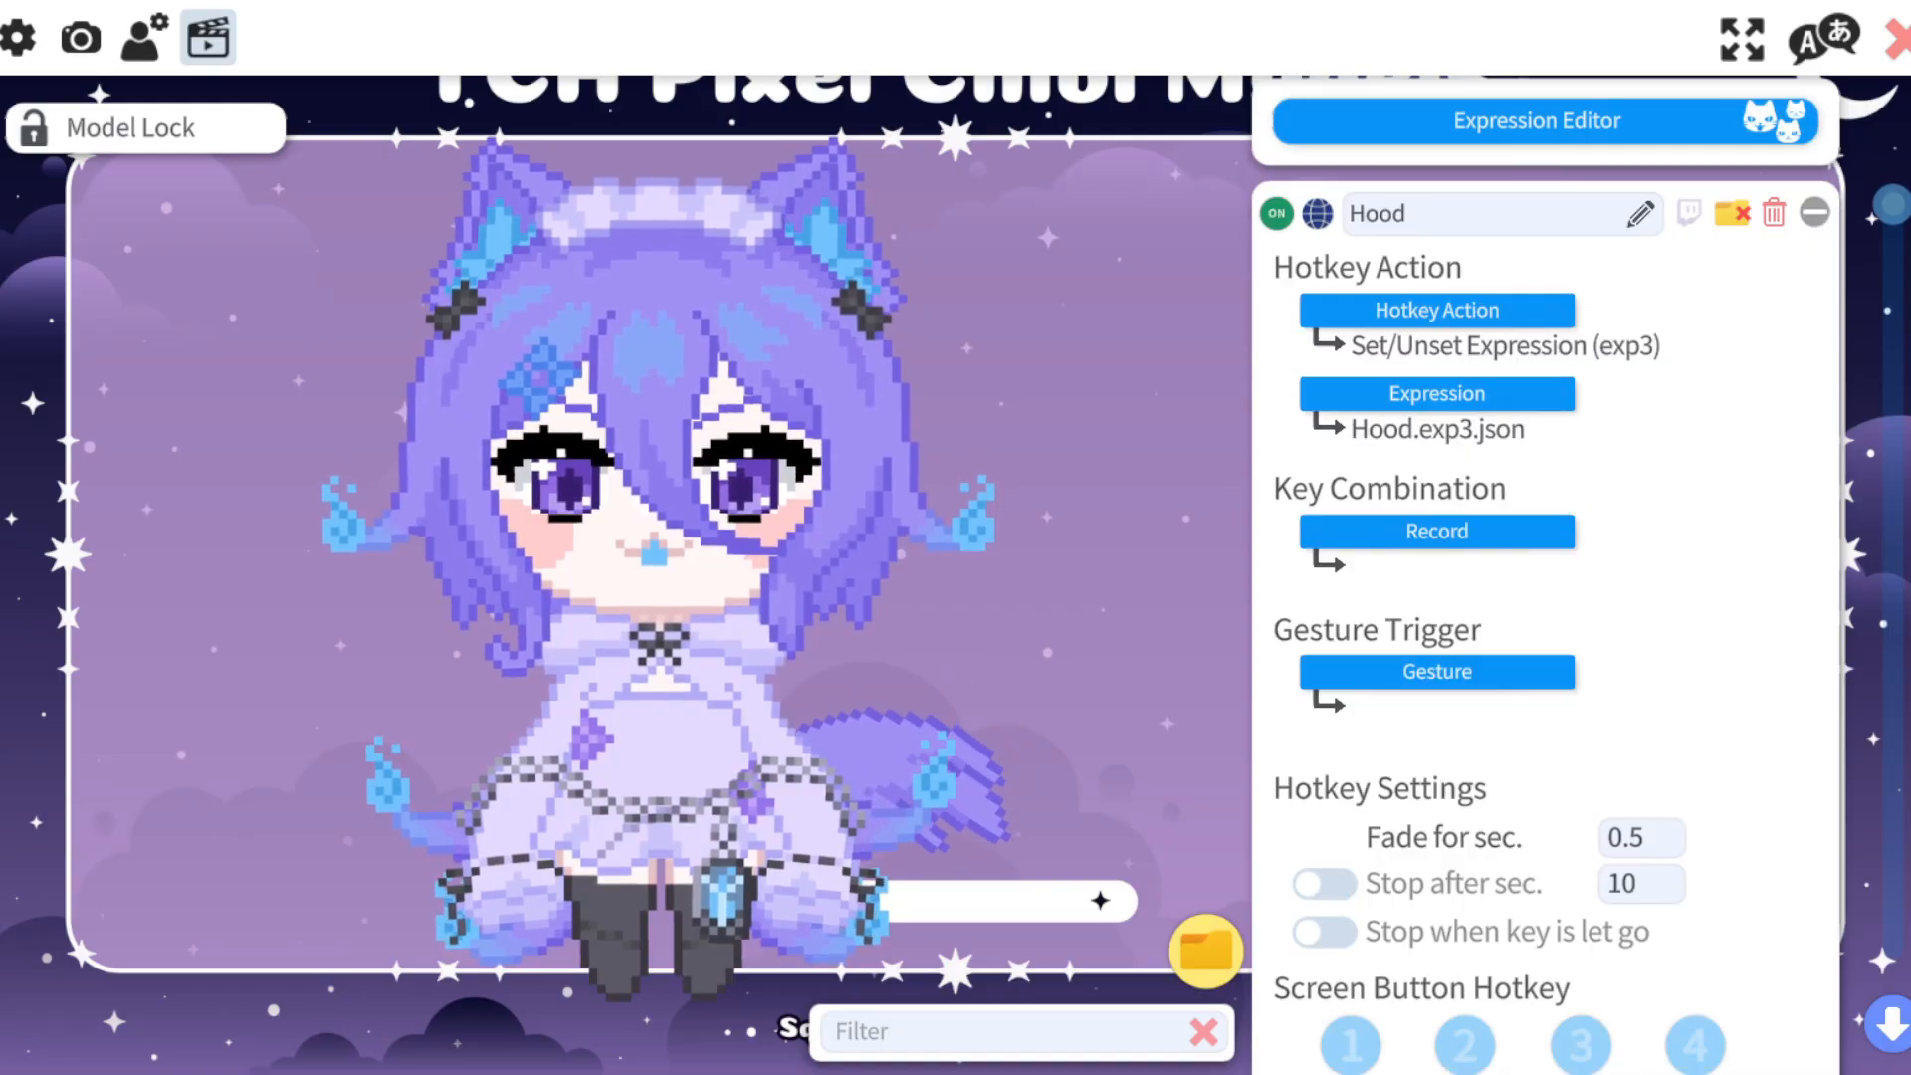
Record Numpad1 as the key combination for the Angwy expression hotkey.
scroll(1545, 575, "down", 20)
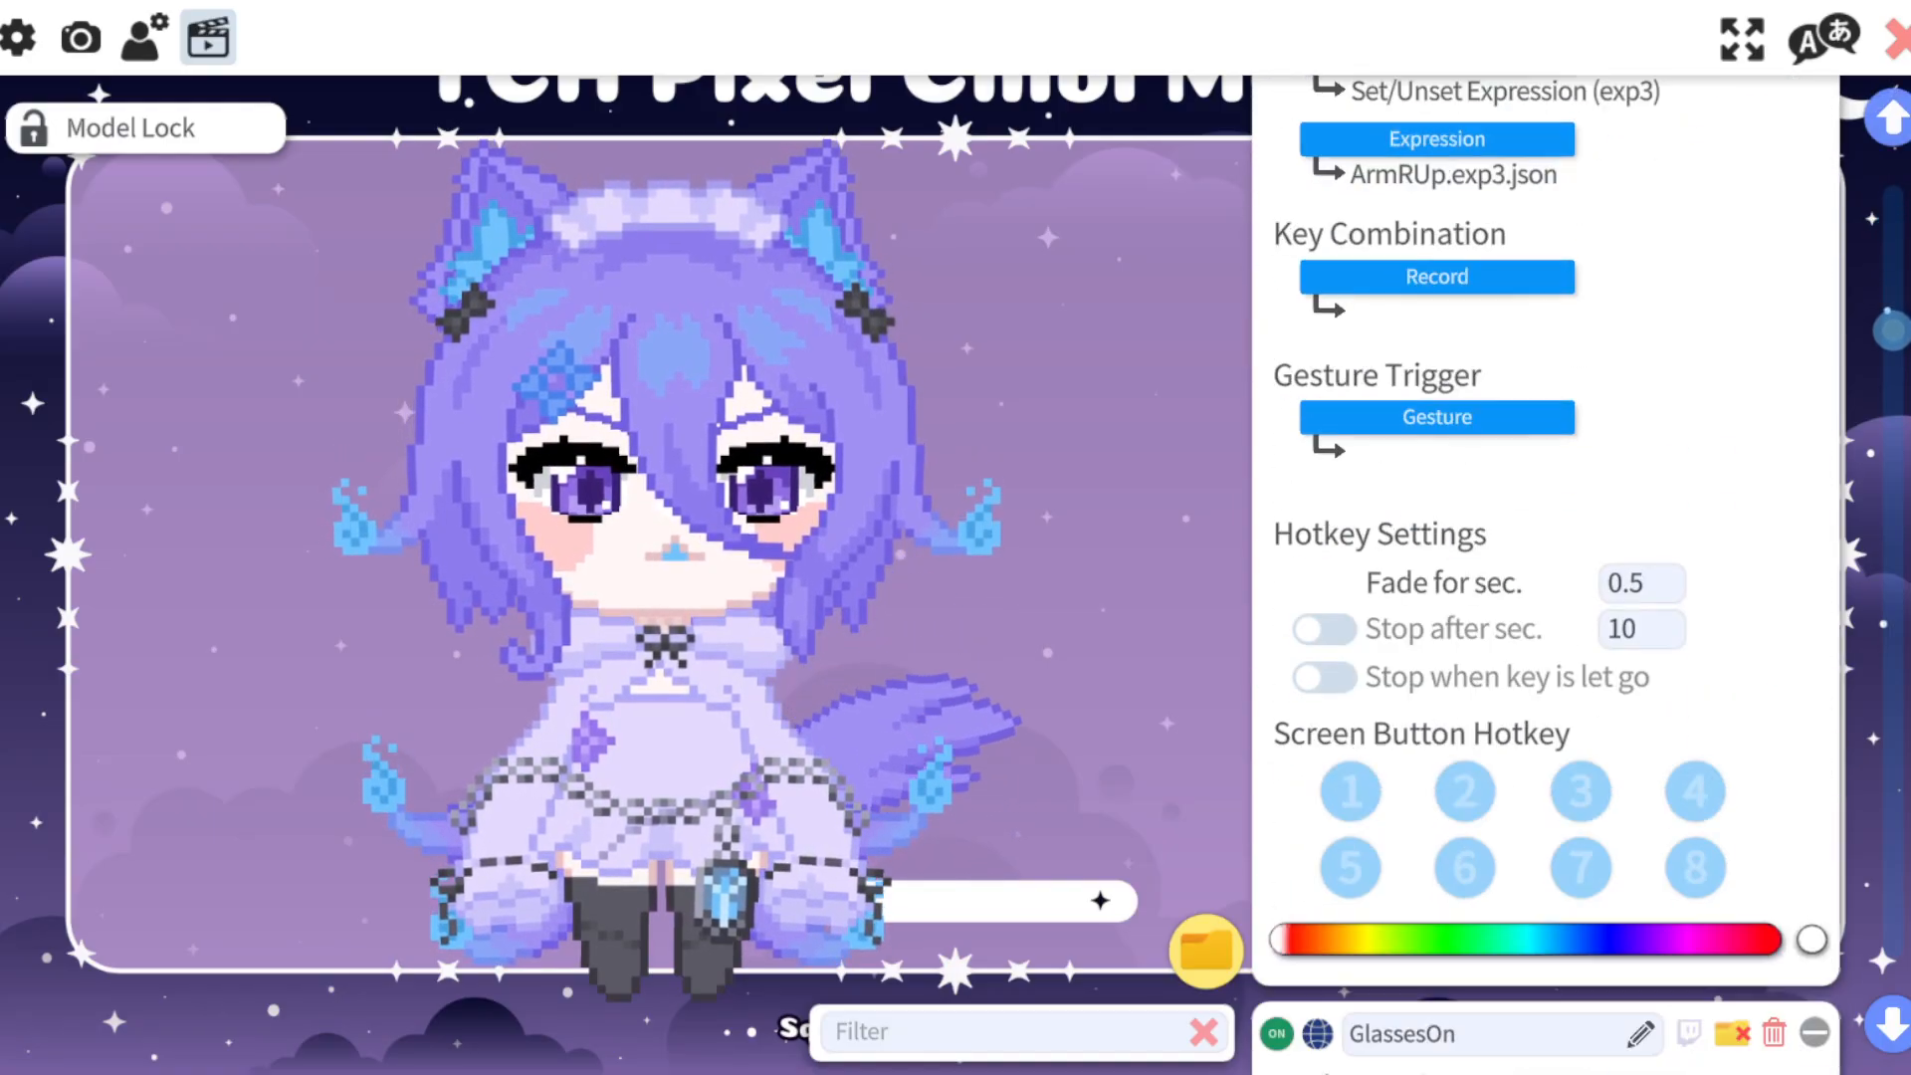
scroll(1545, 575, "down", 6)
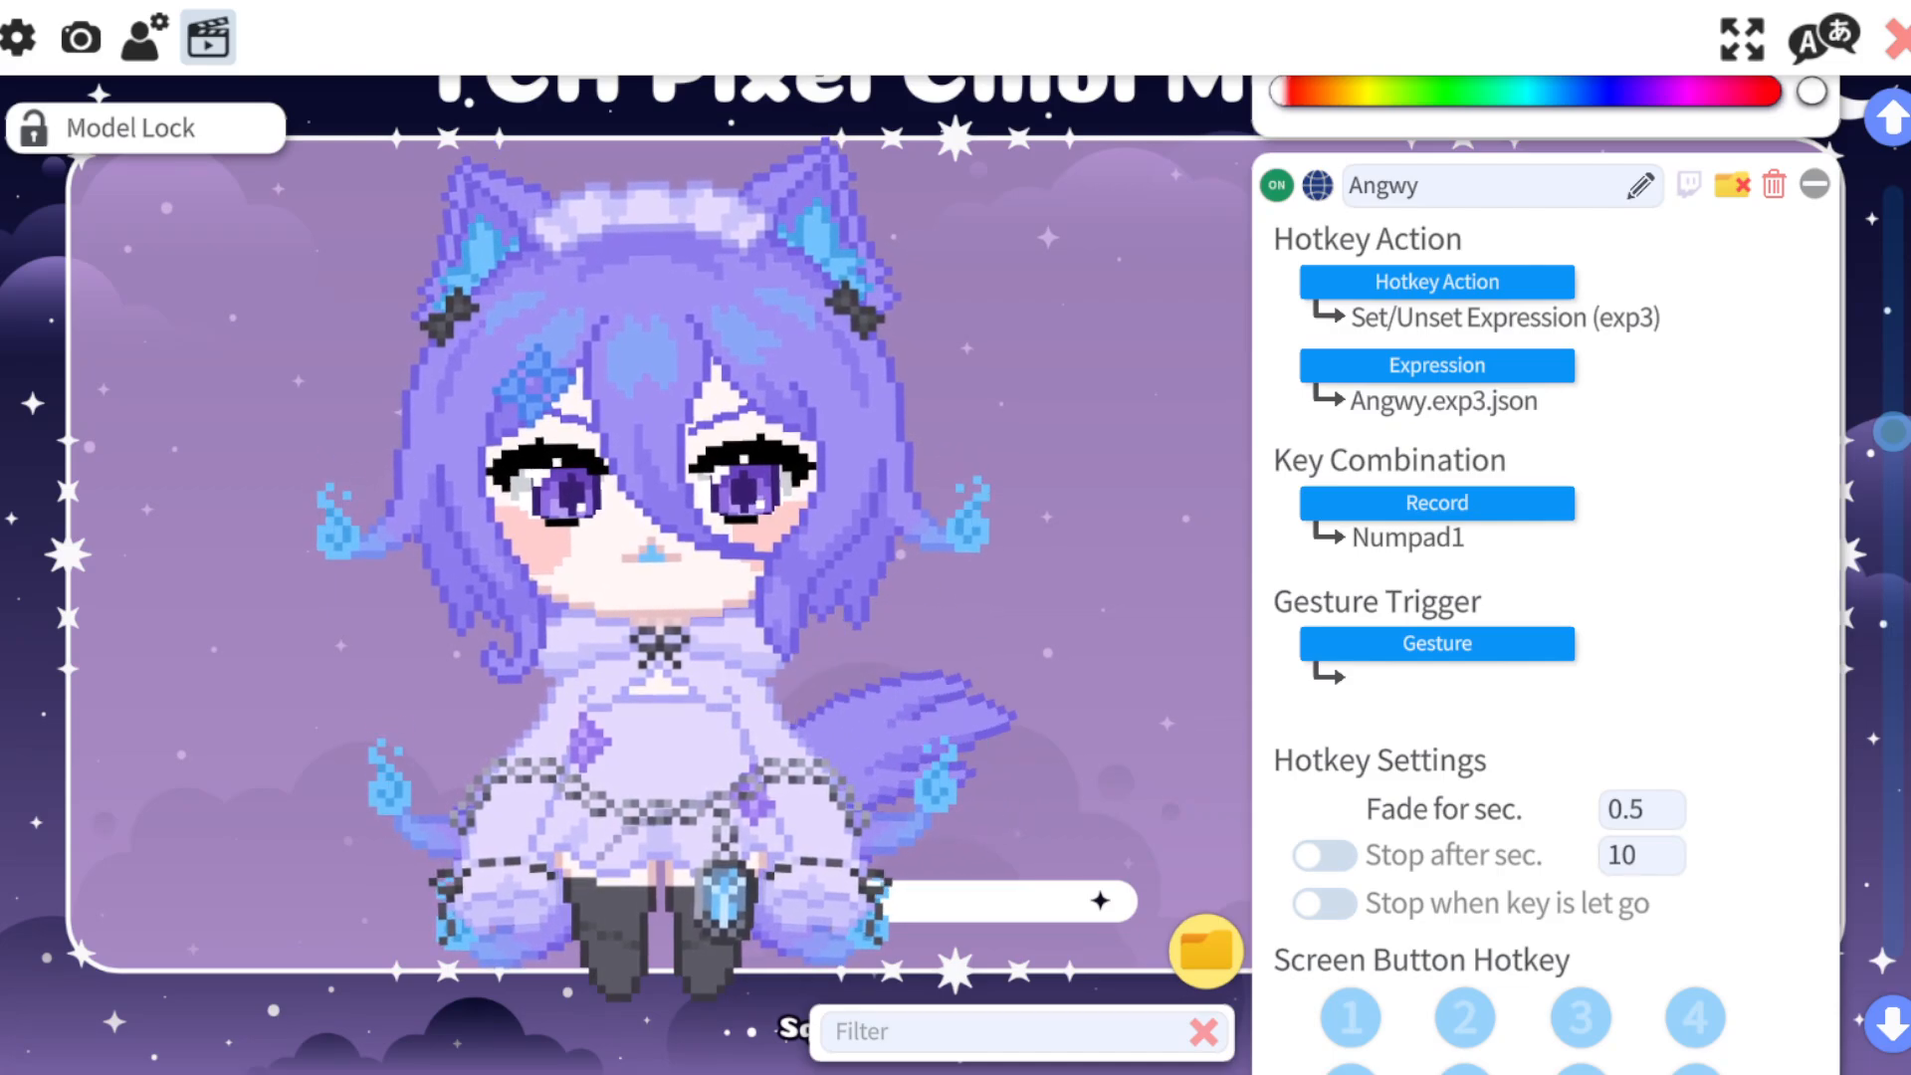
left_click(1438, 503)
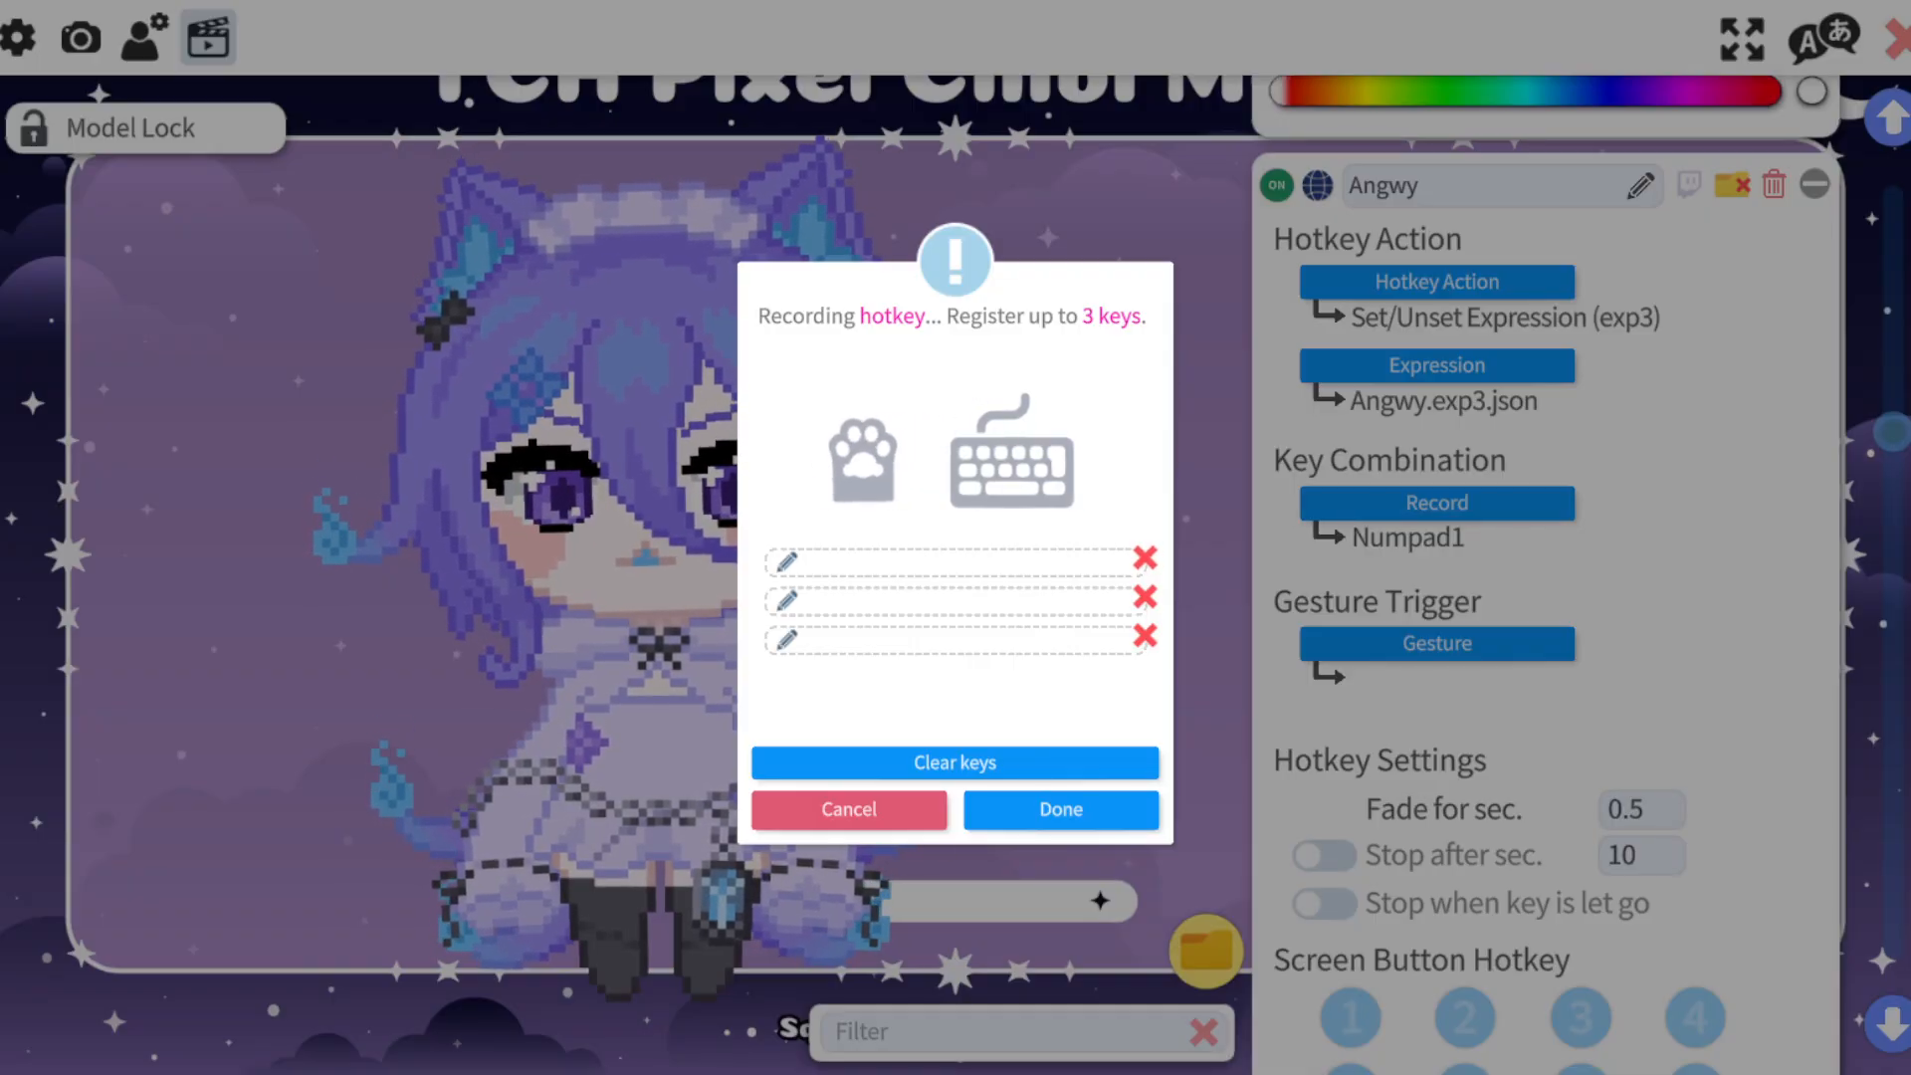
key("KP_1")
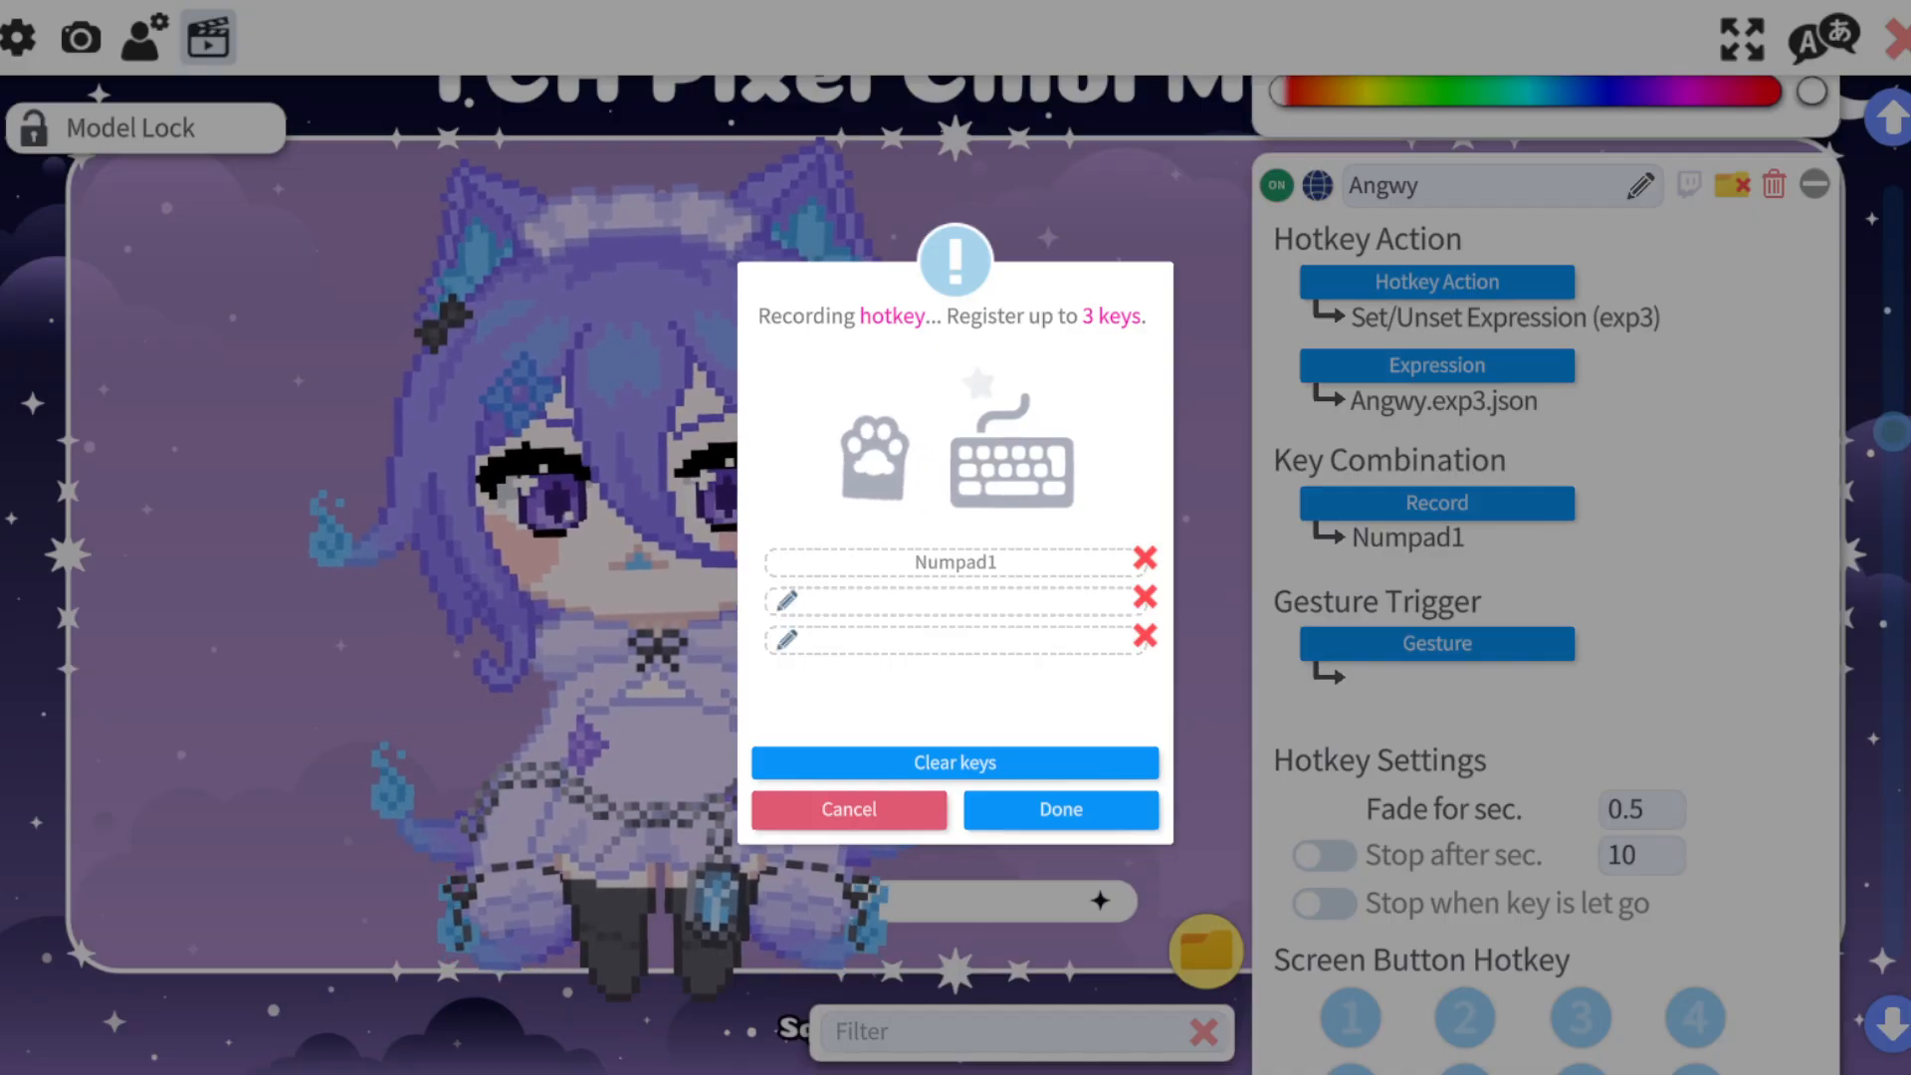
left_click(1061, 810)
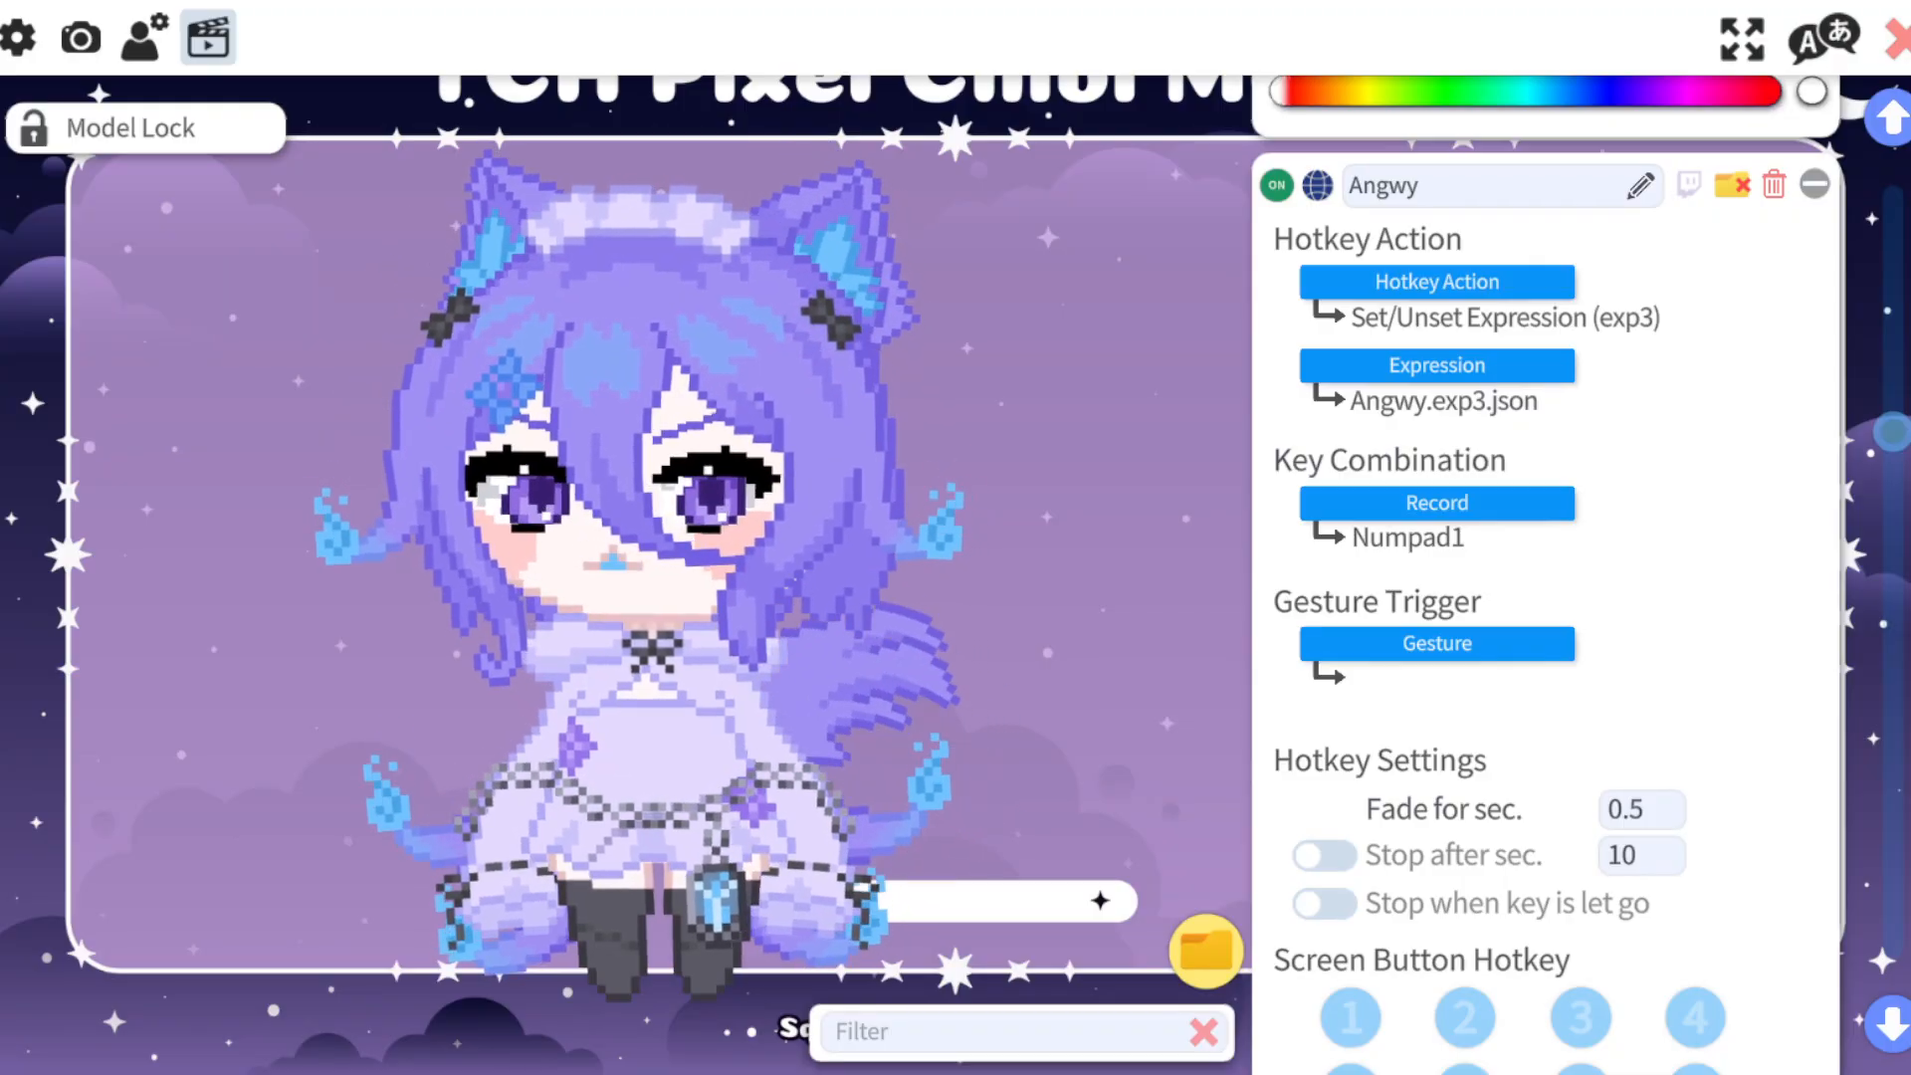
Test the Numpad2, Numpad3 and Numpad4 hotkeys by switching each expression on and off on the model.
scroll(1548, 578, "down", 10)
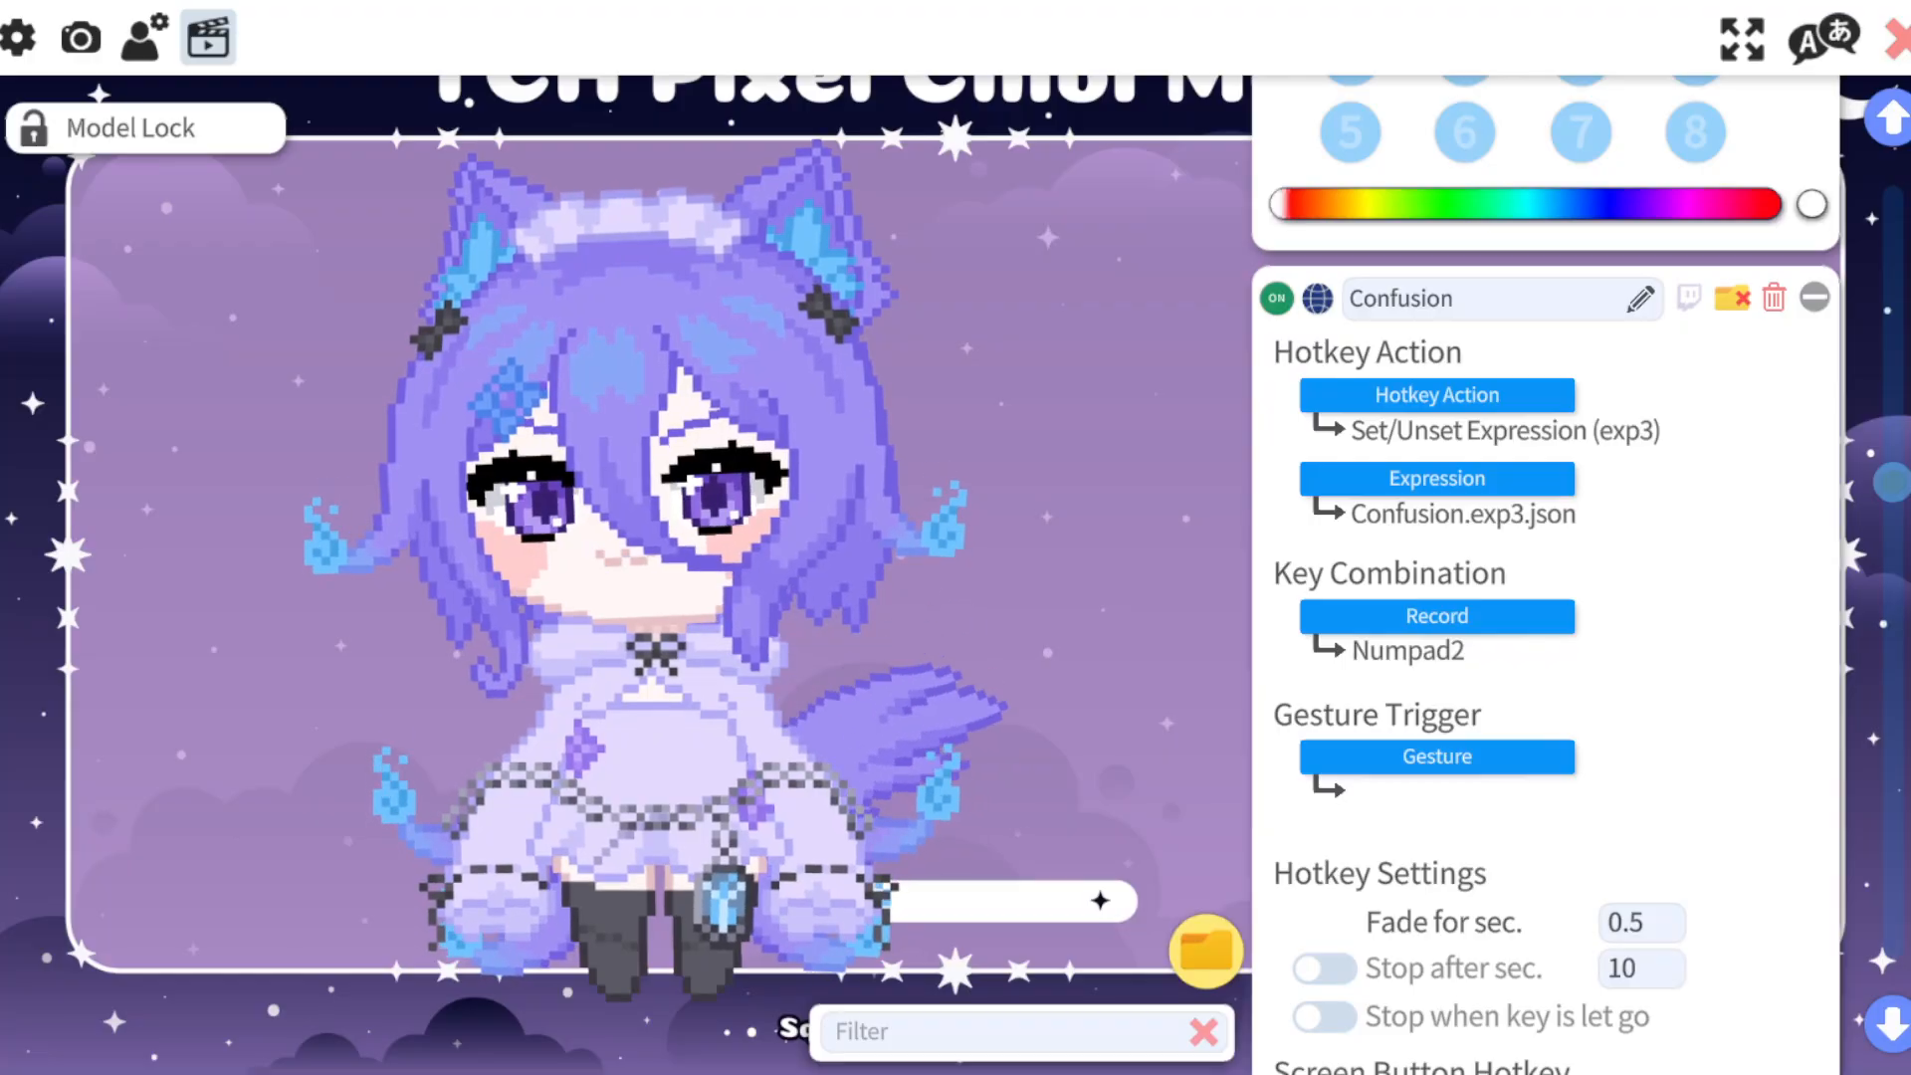
key("KP_2")
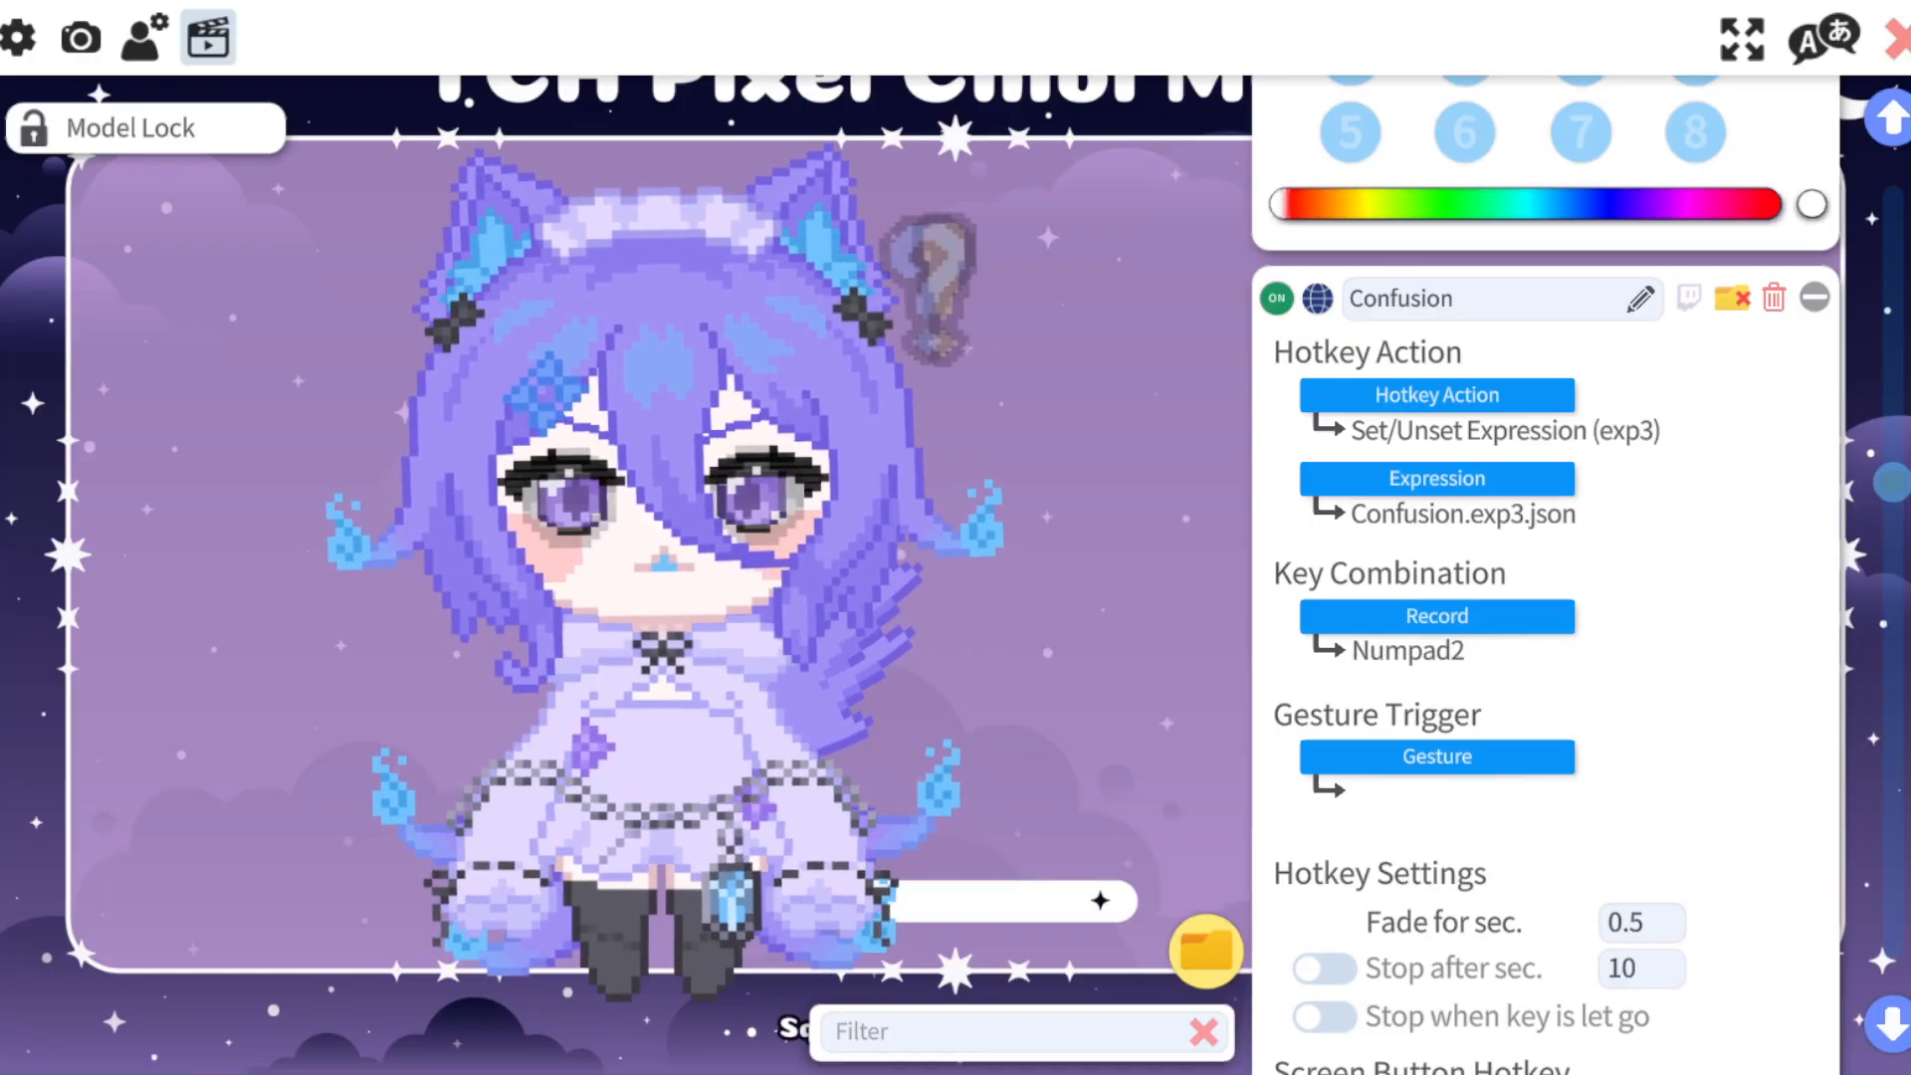
key("KP_2")
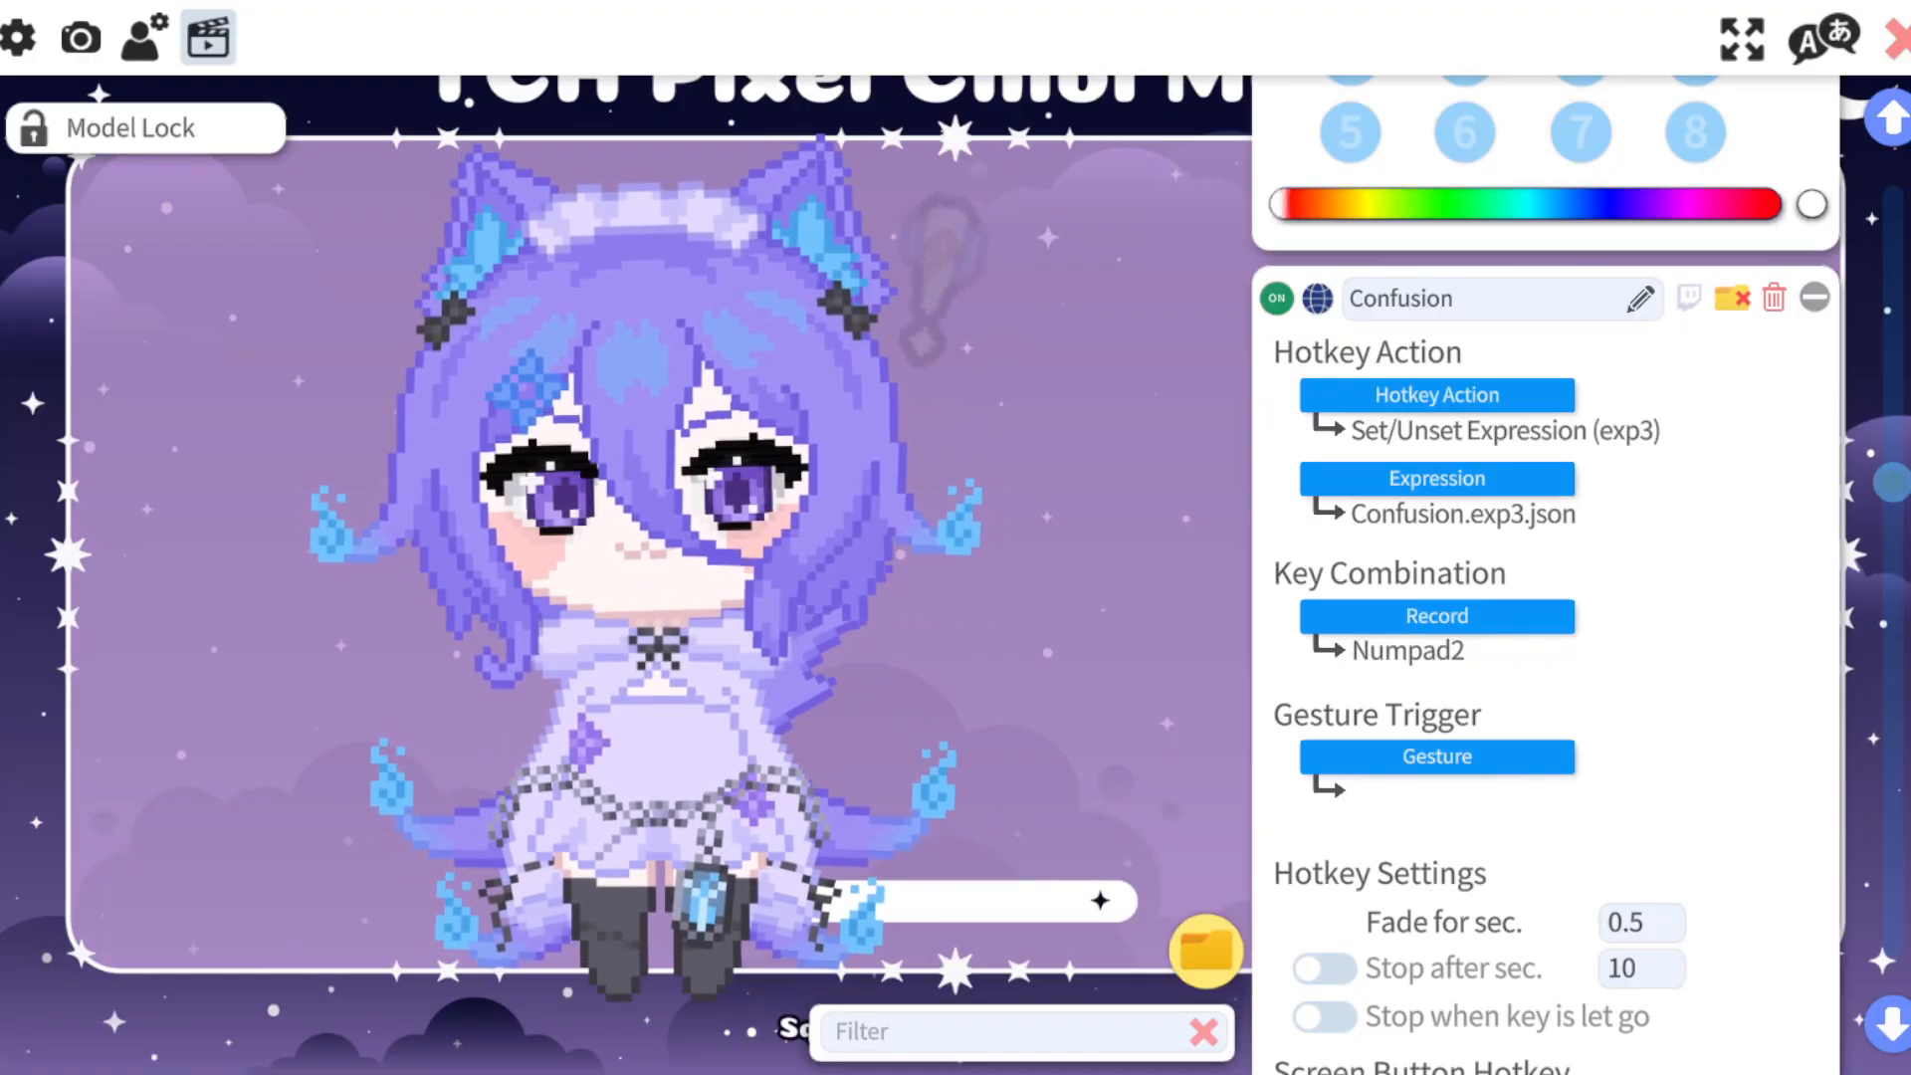
scroll(1548, 577, "down", 10)
key("KP_3")
key("KP_3")
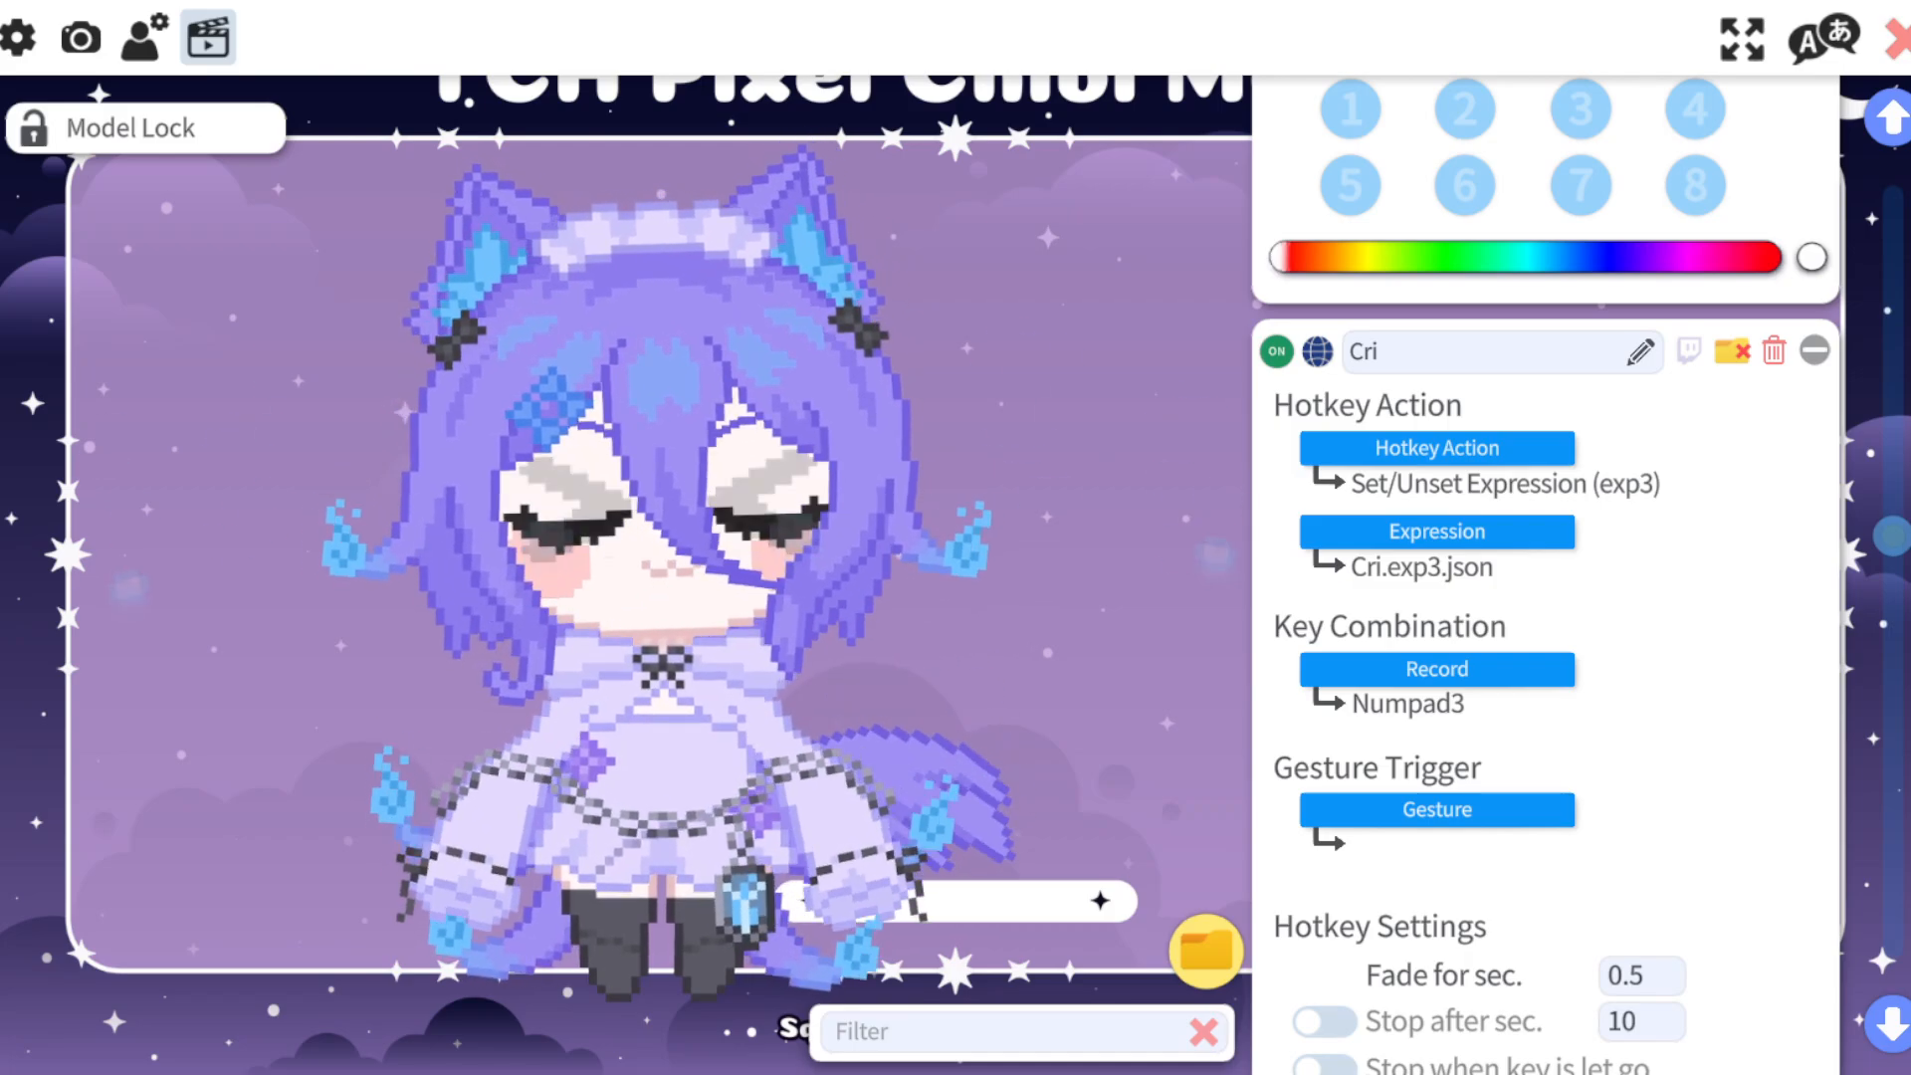
key("KP_4")
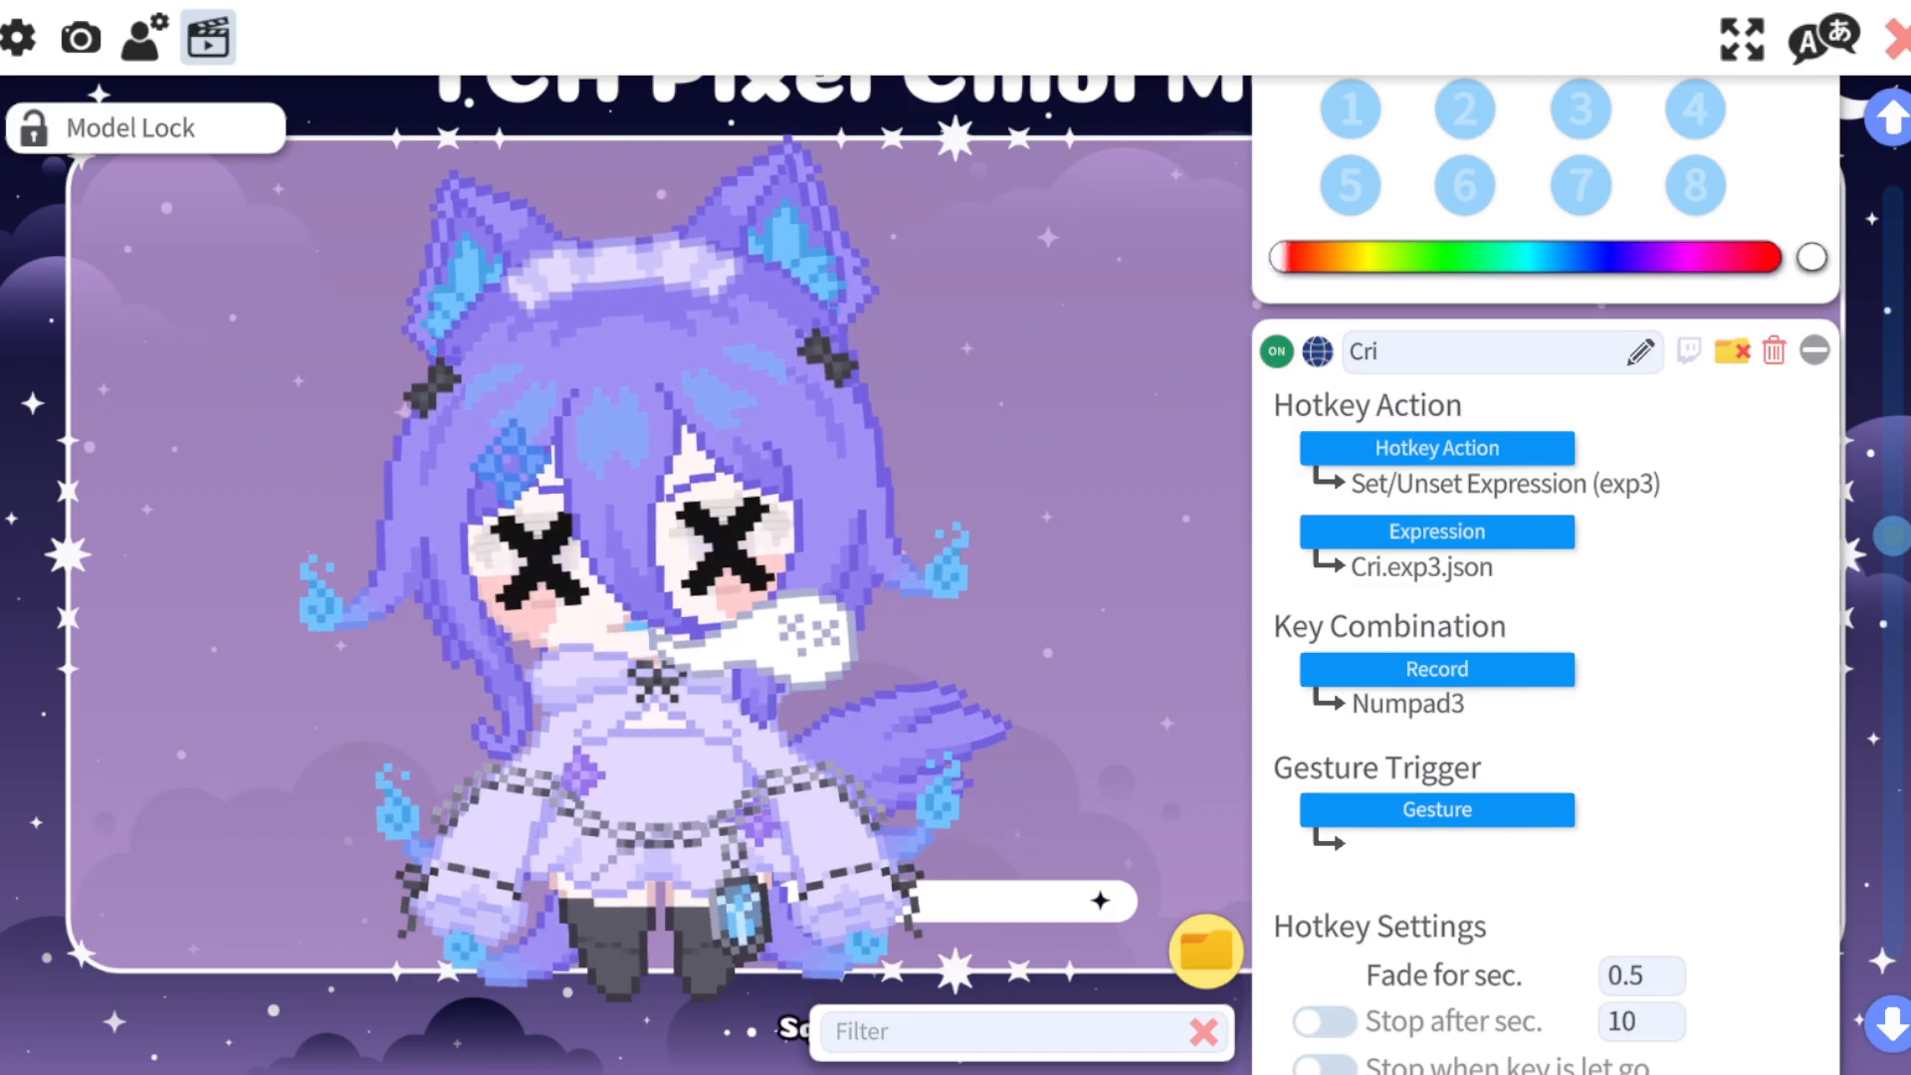
key("KP_4")
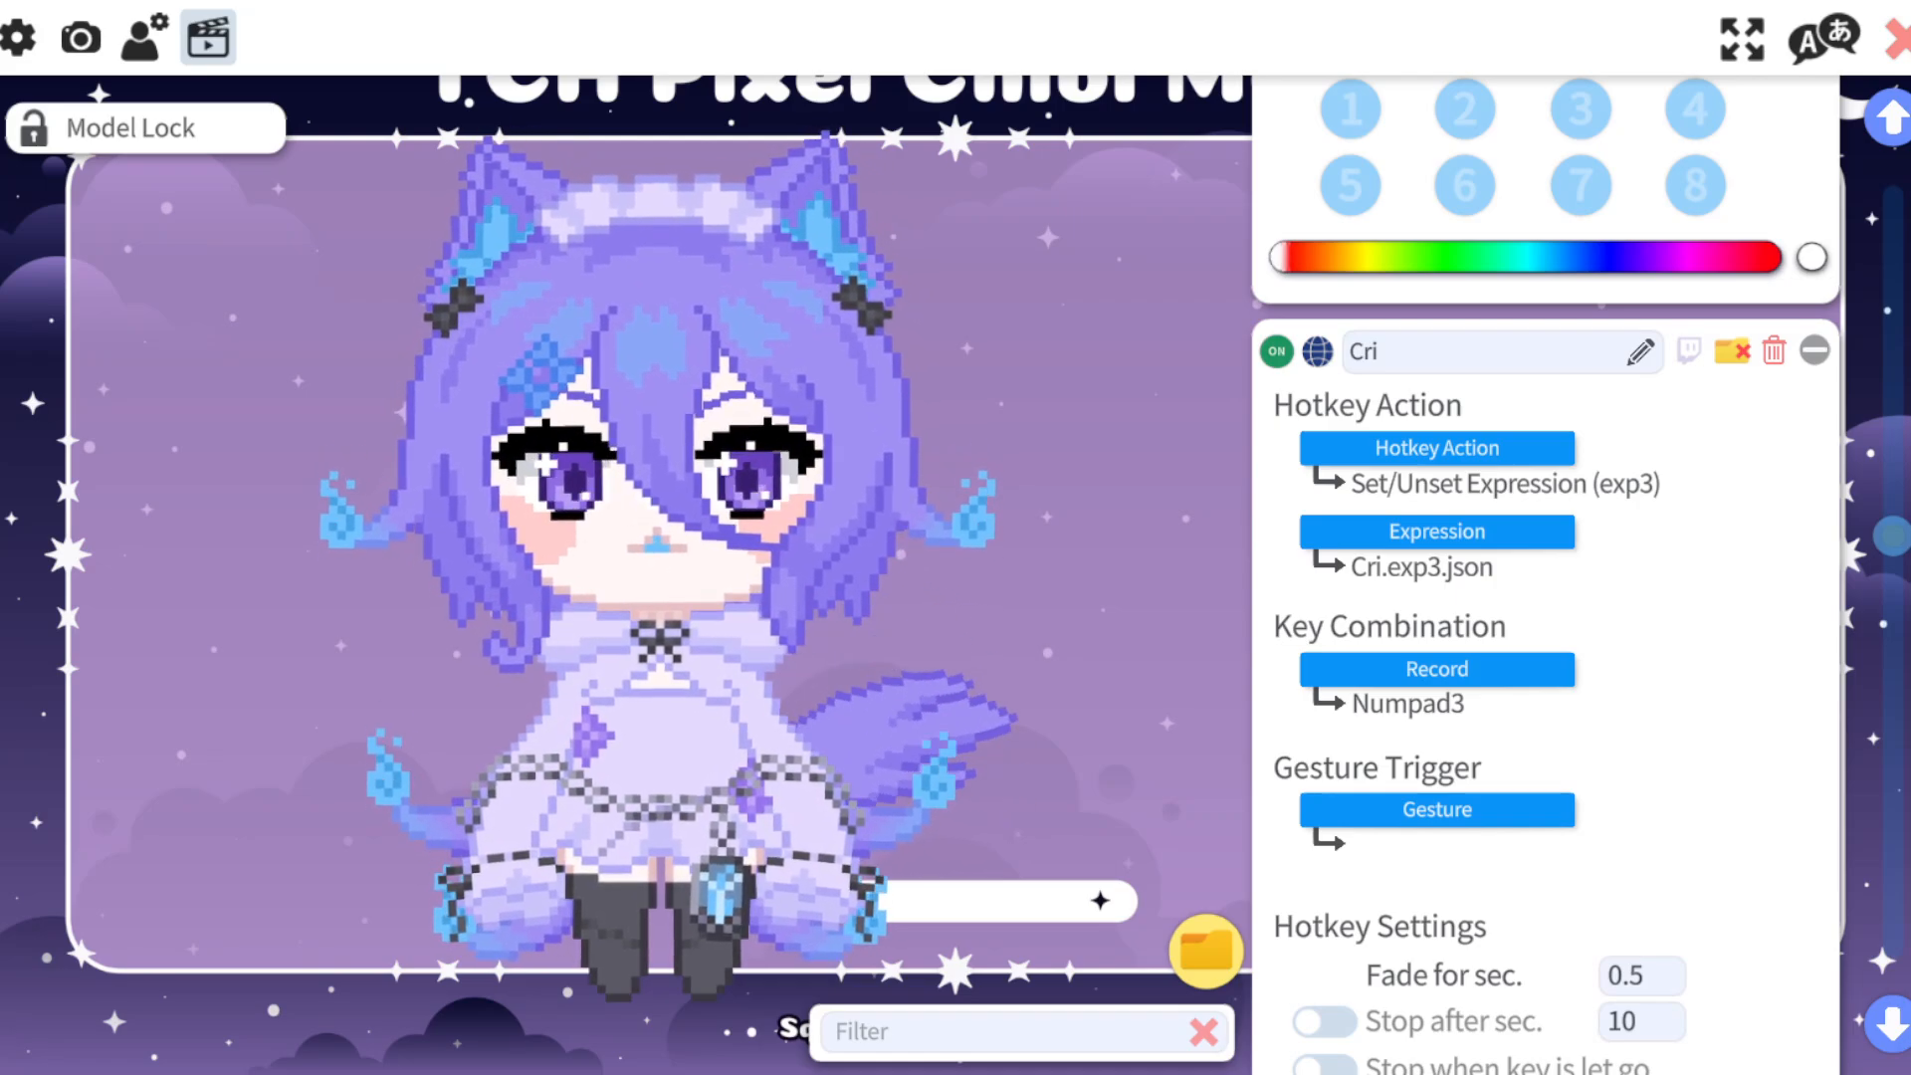
Start creating a new expression in the Expression Editor.
scroll(1545, 597, "up", 10)
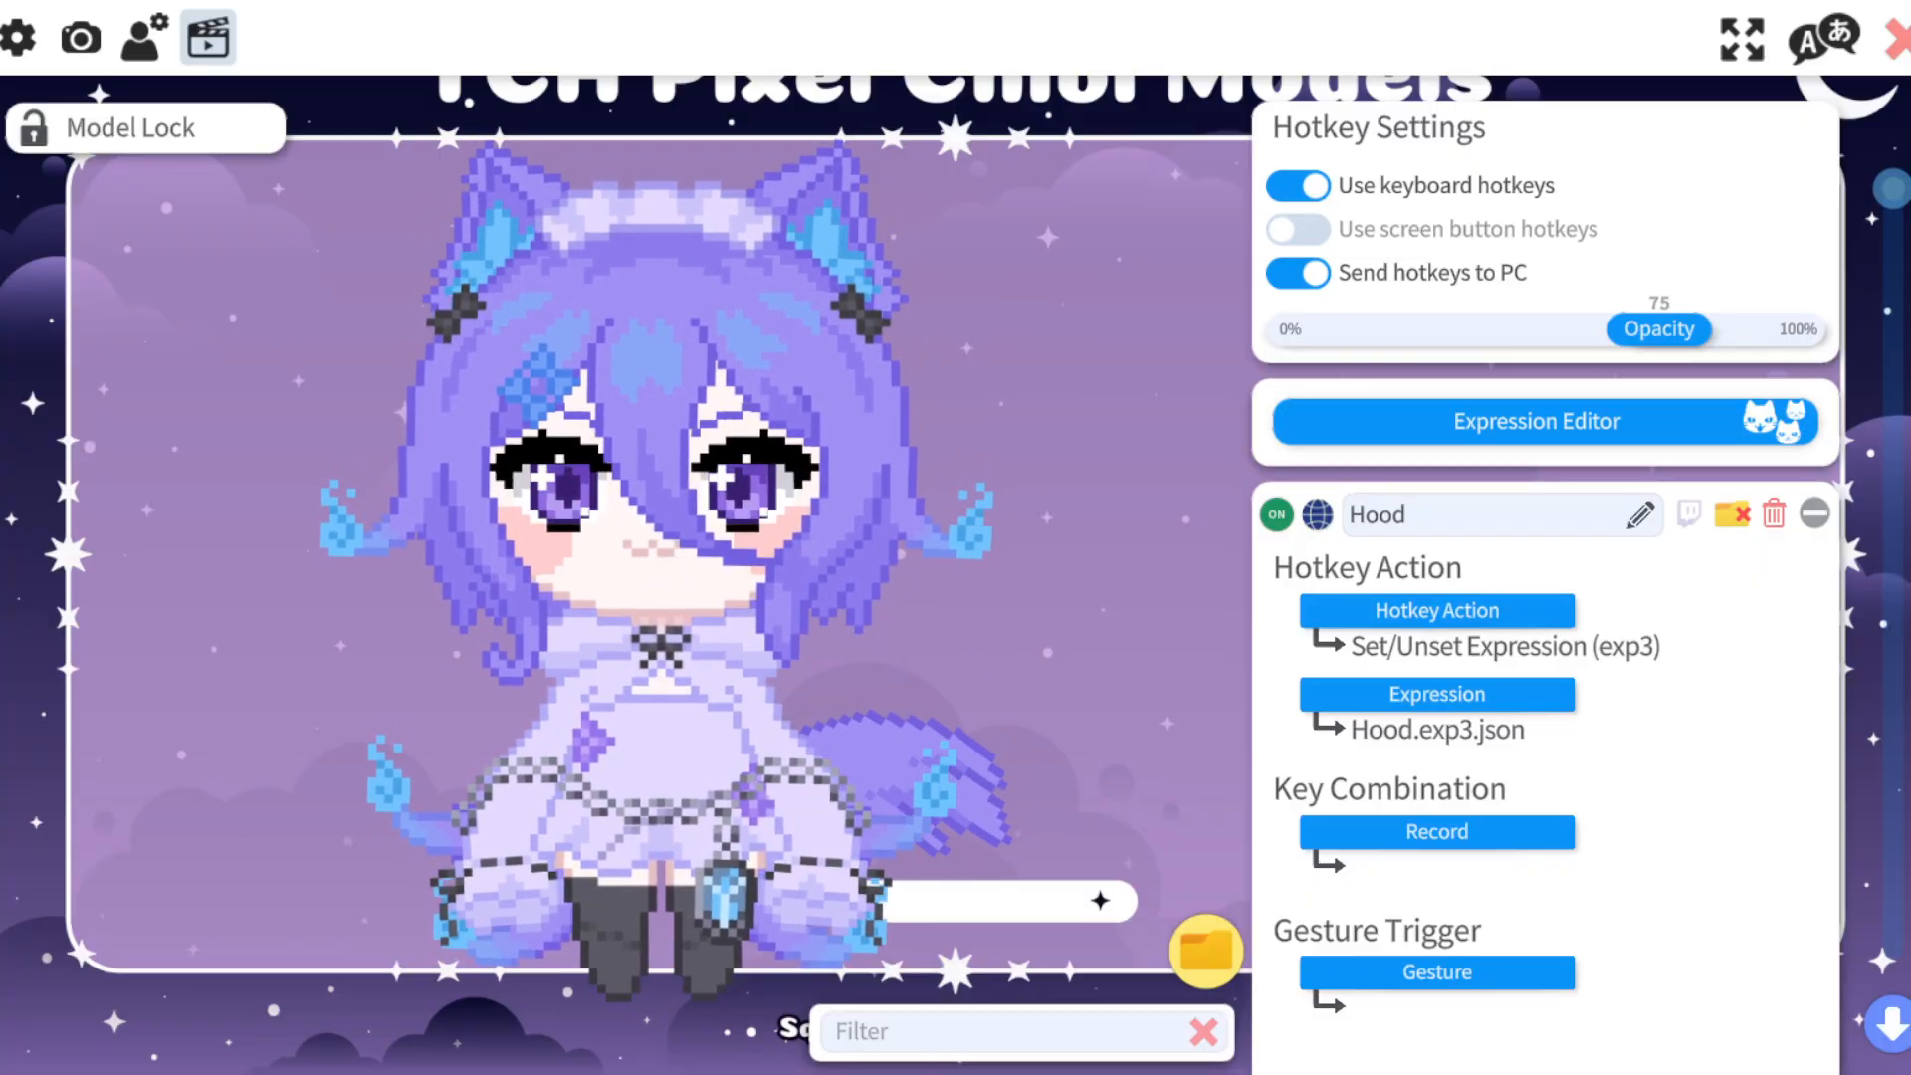
left_click(1537, 421)
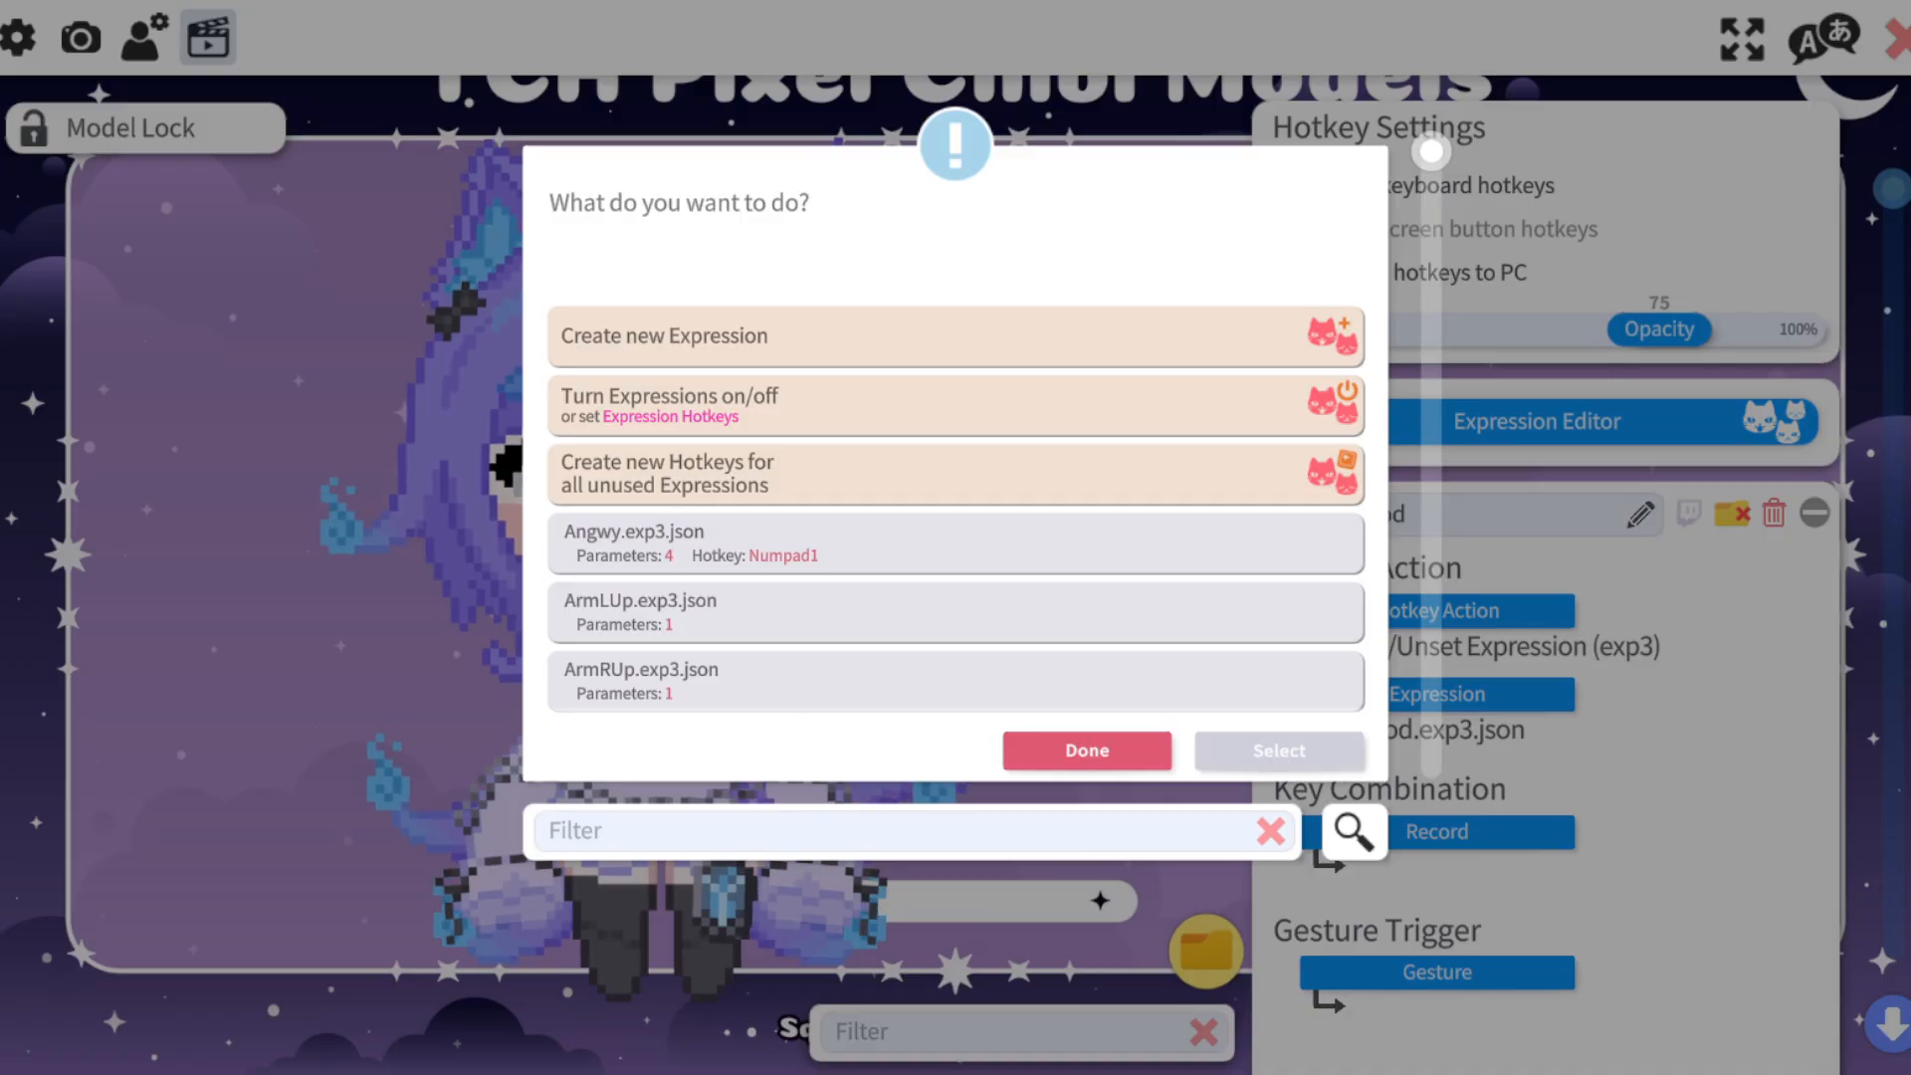
left_click(956, 336)
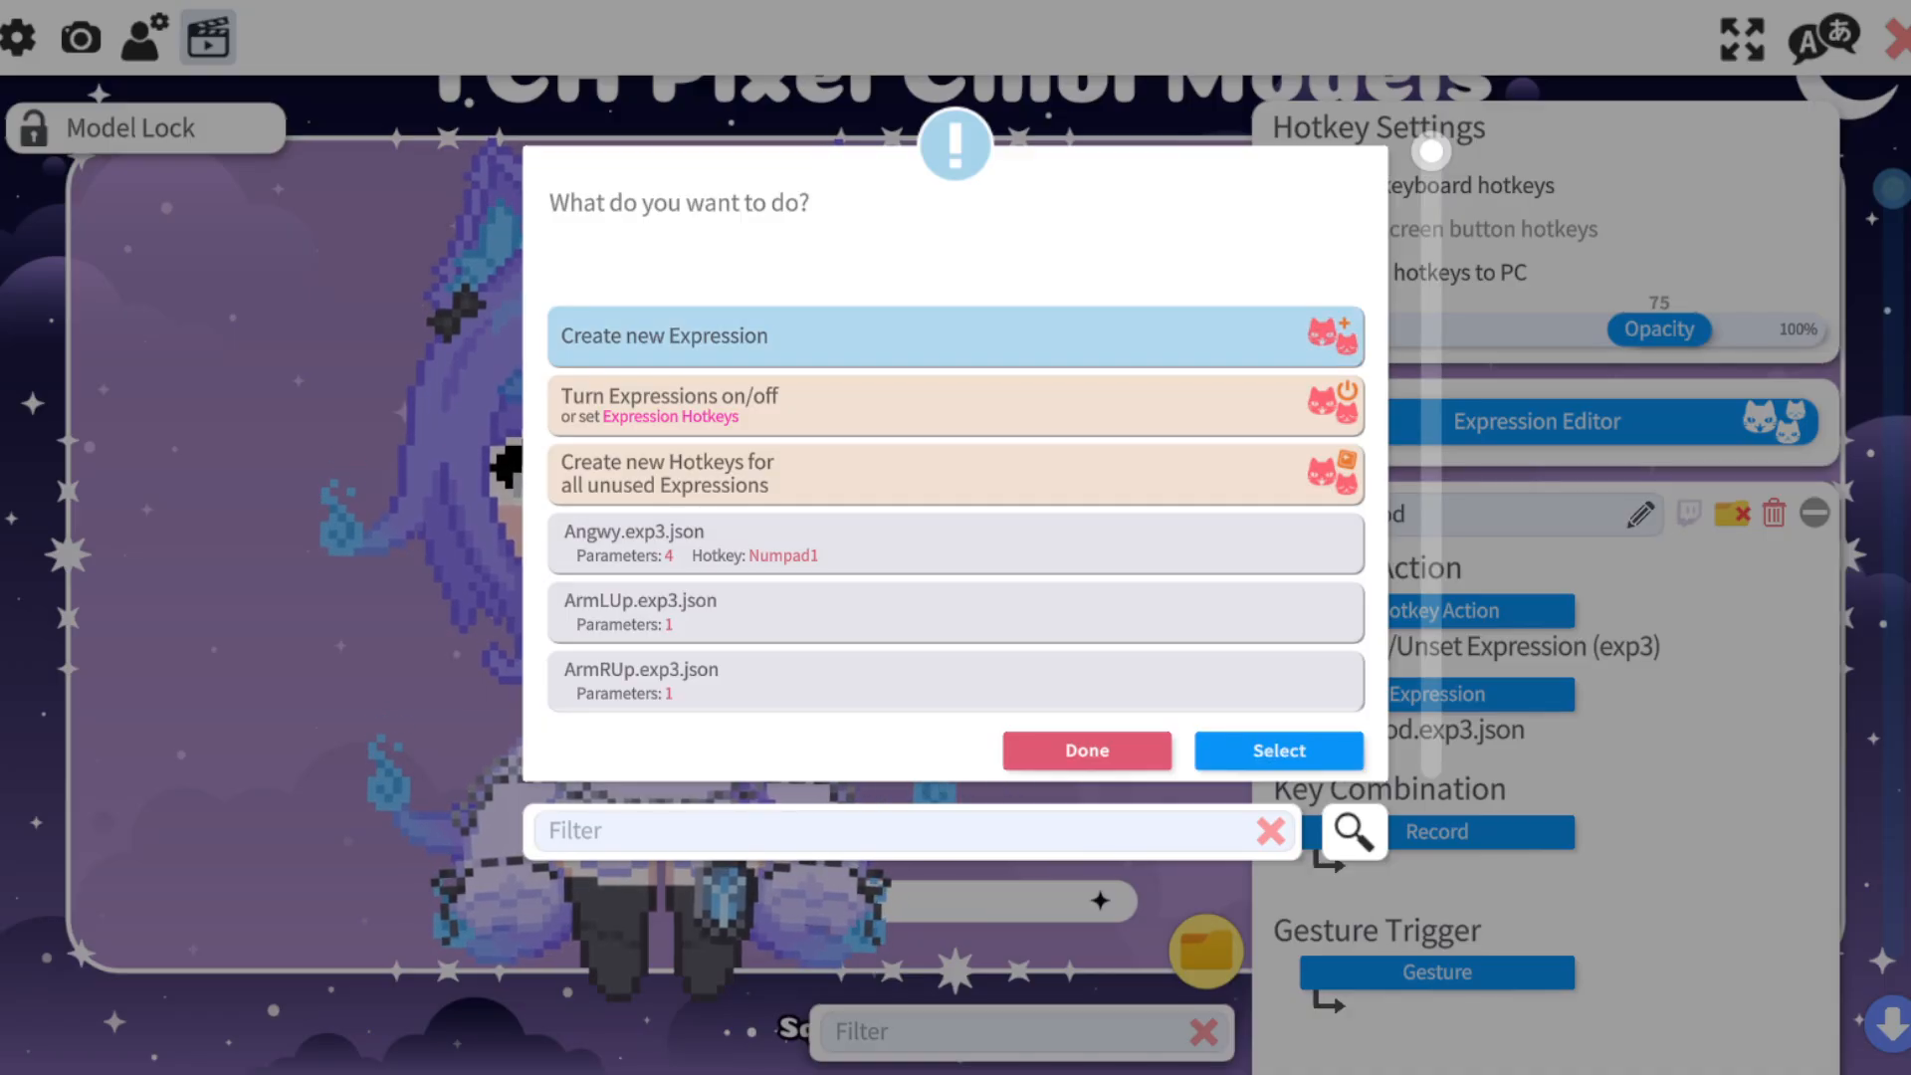
left_click(1279, 751)
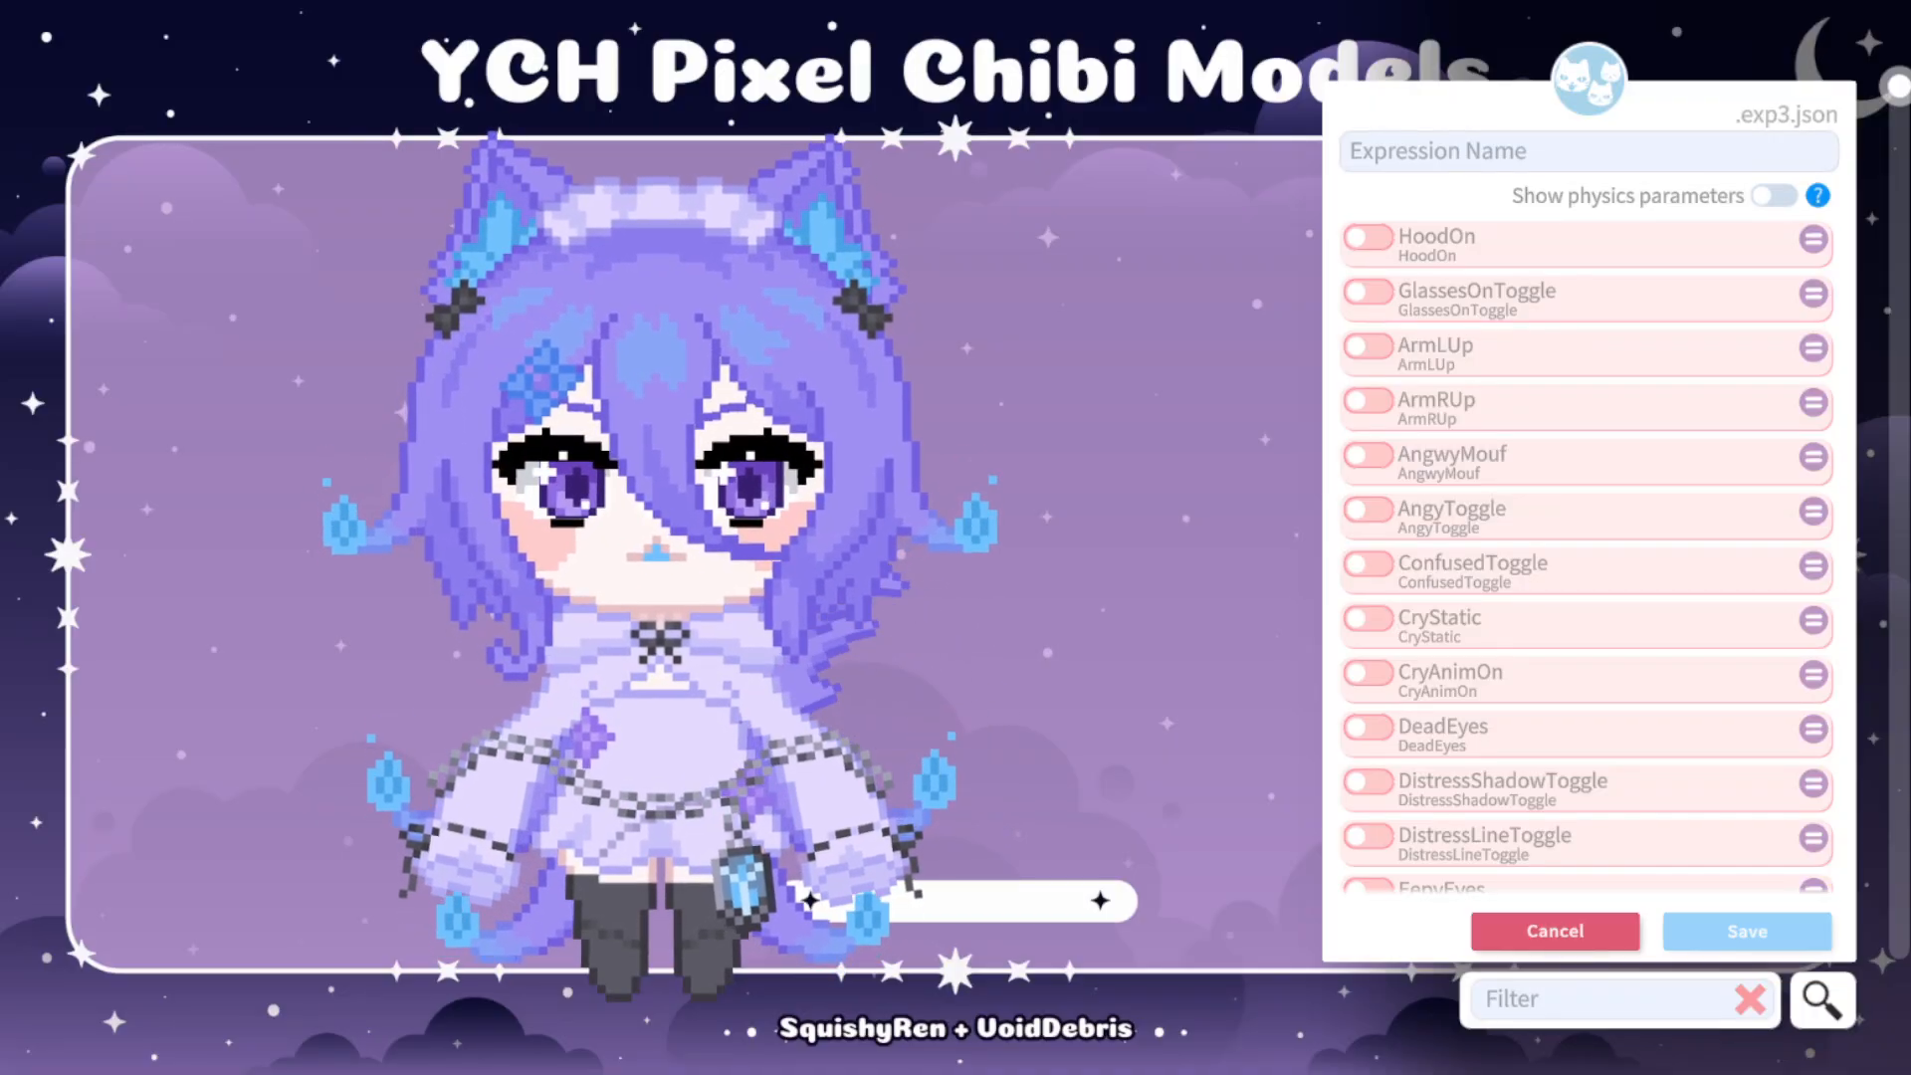
Try the GlassesOnToggle parameter at value 1 on the model, and disable it again.
left_click(1369, 291)
left_click_drag(1381, 339, 1688, 339)
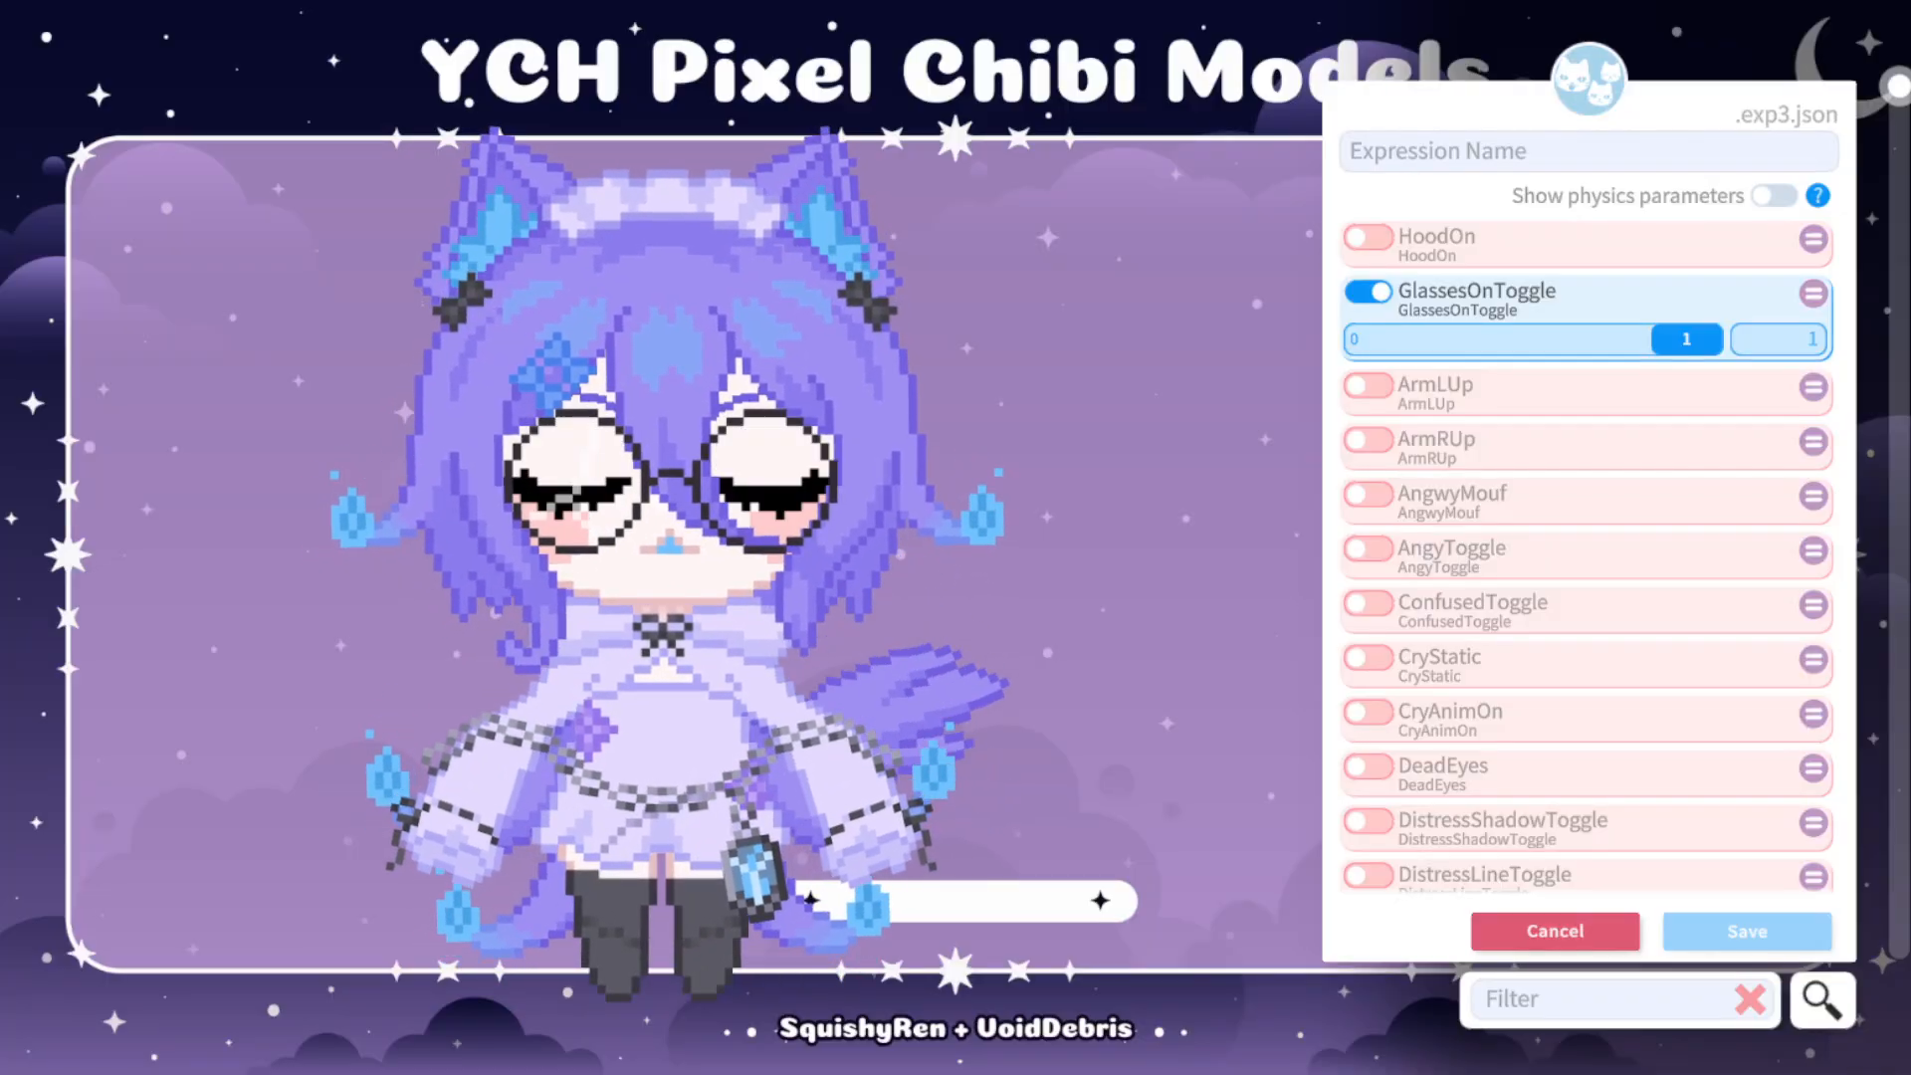
left_click(1369, 292)
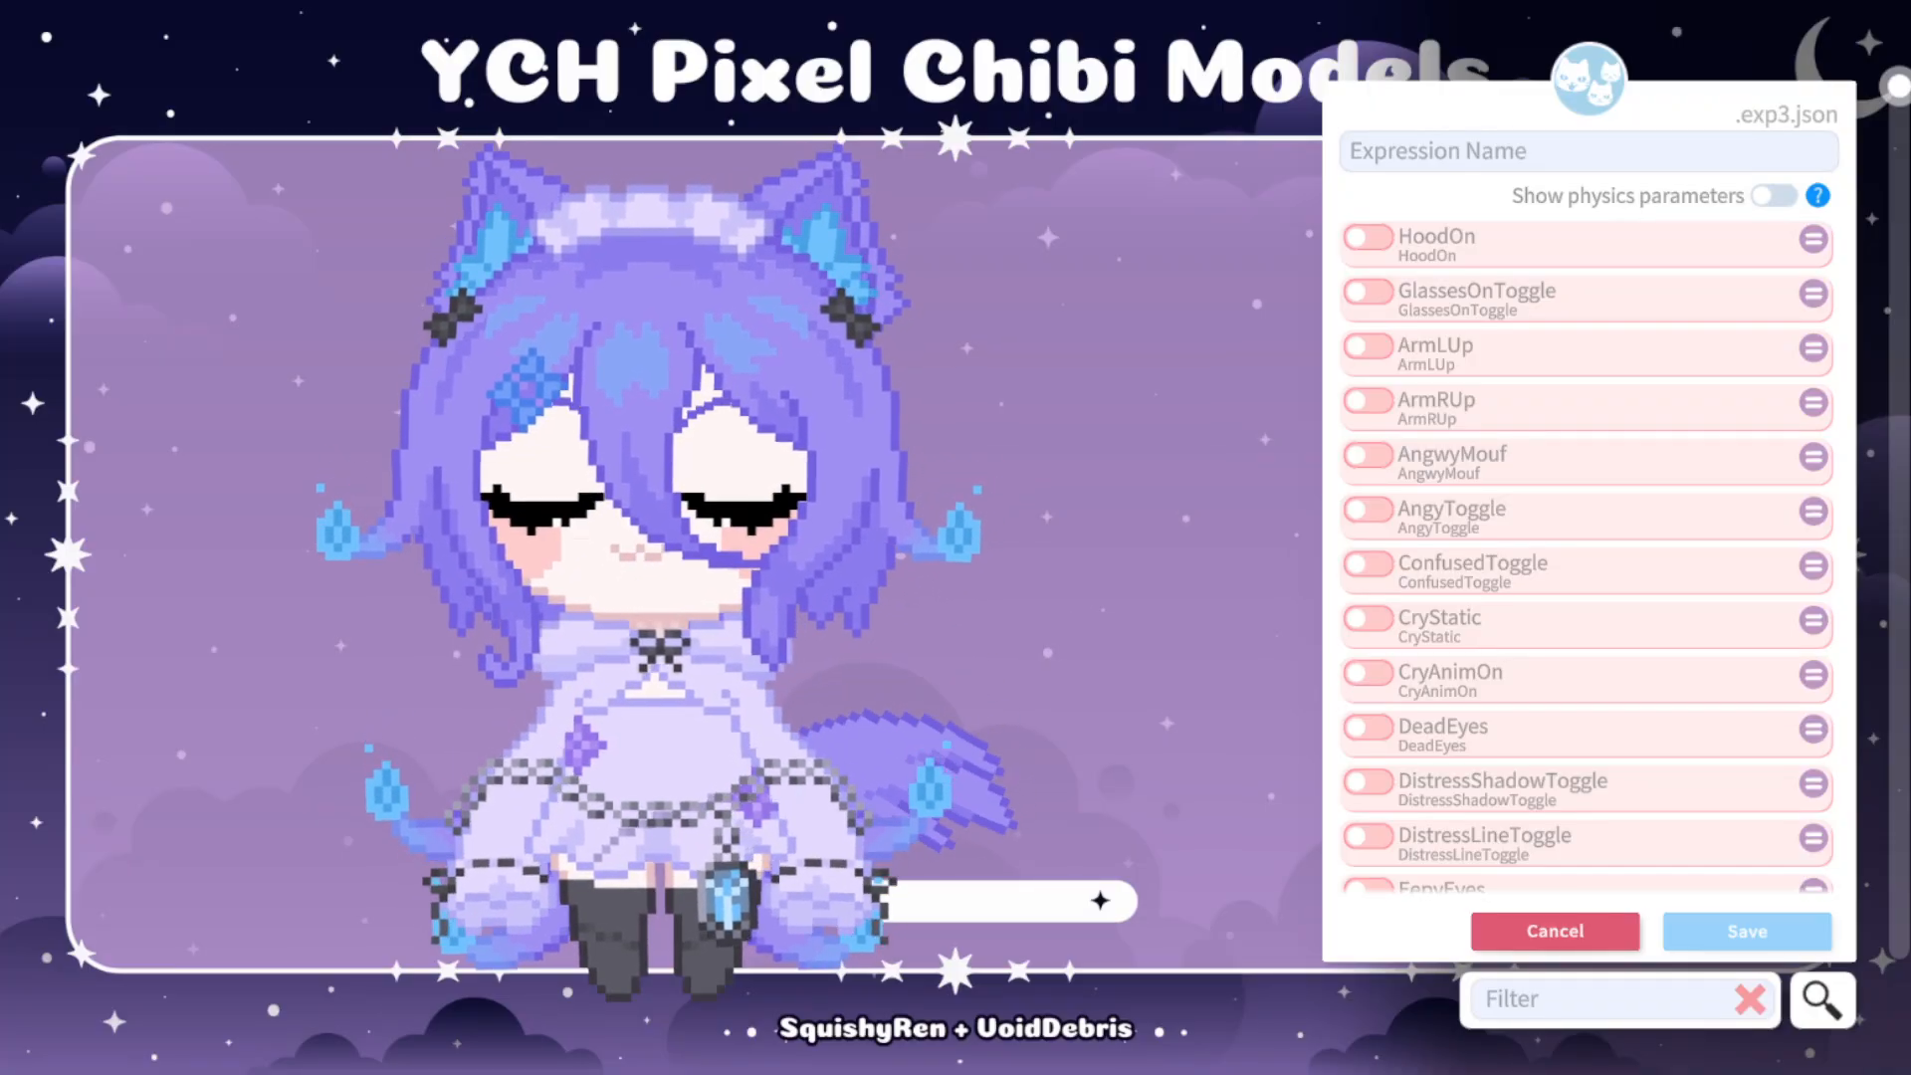
Name the new expression Test and enable its AngwyMouf parameter at value 1.
type("Test")
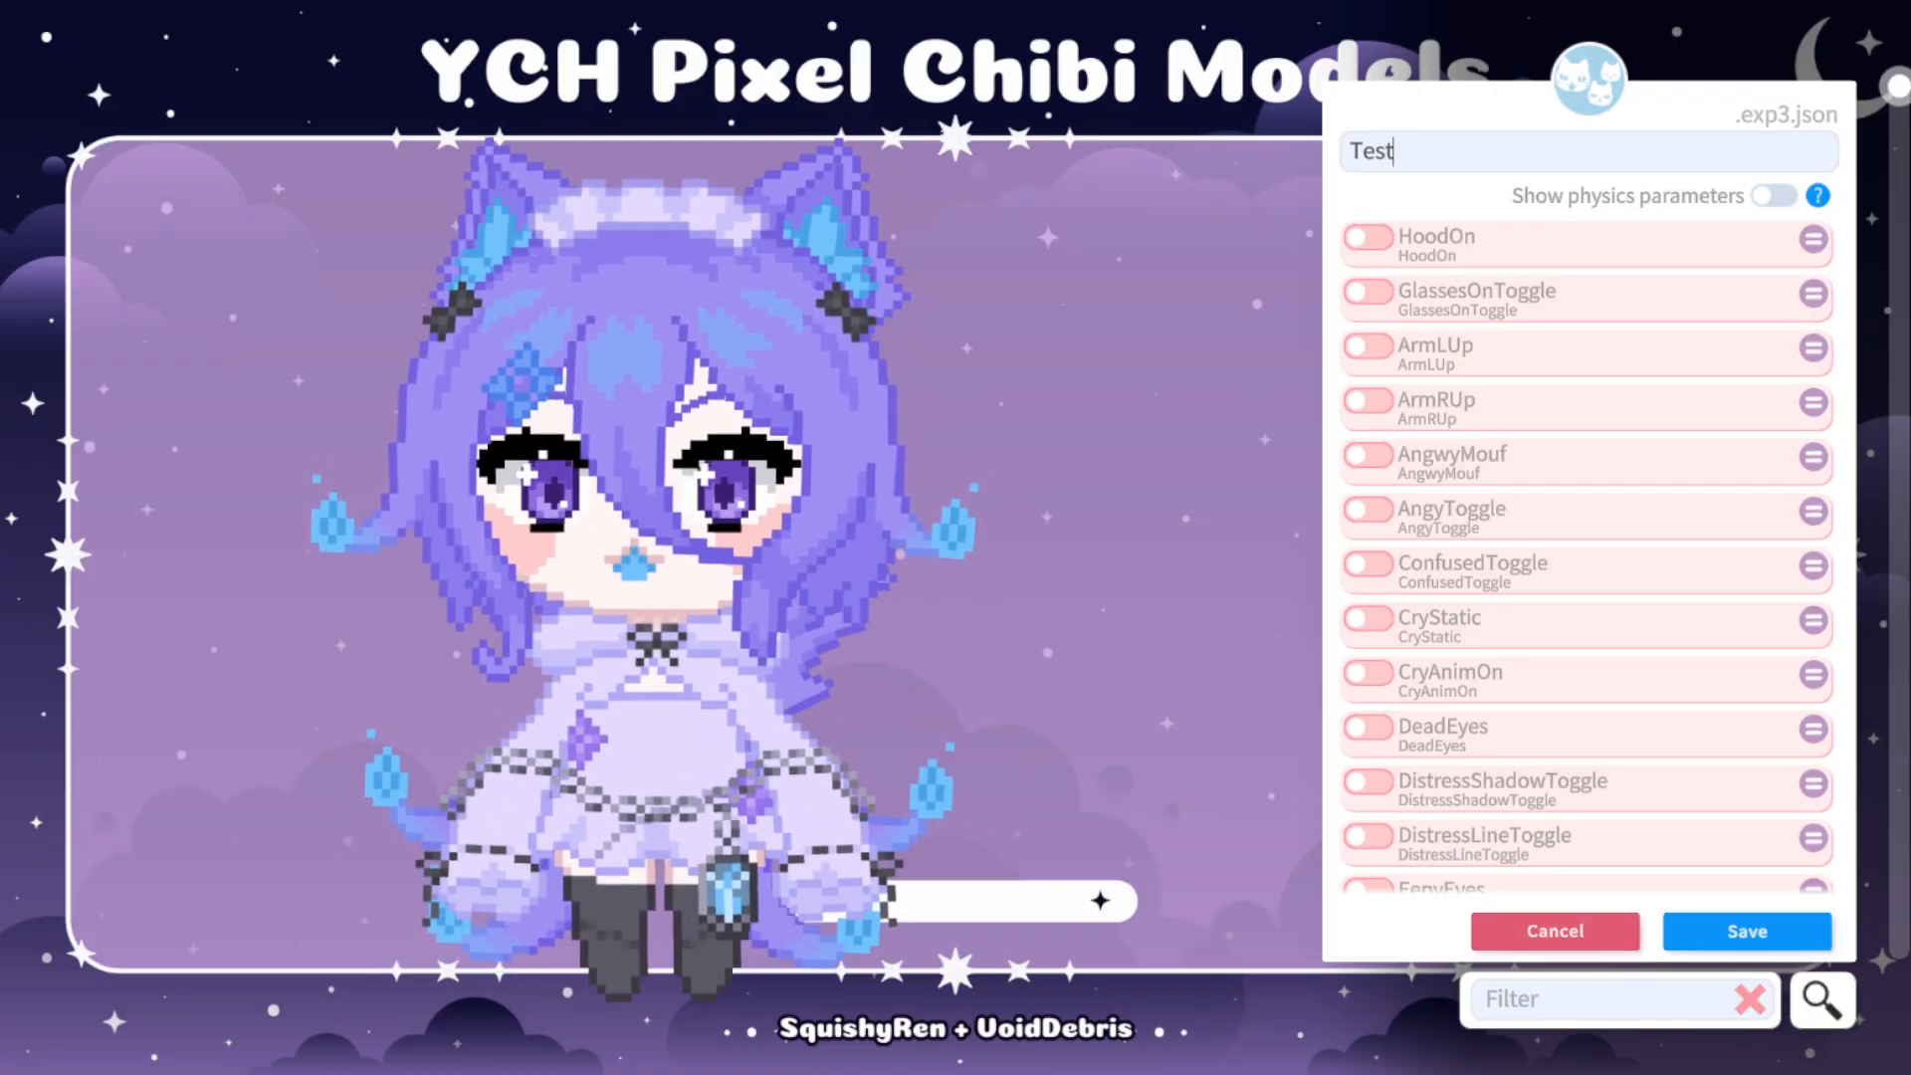
scroll(1586, 557, "down", 1)
scroll(1587, 558, "down", 1)
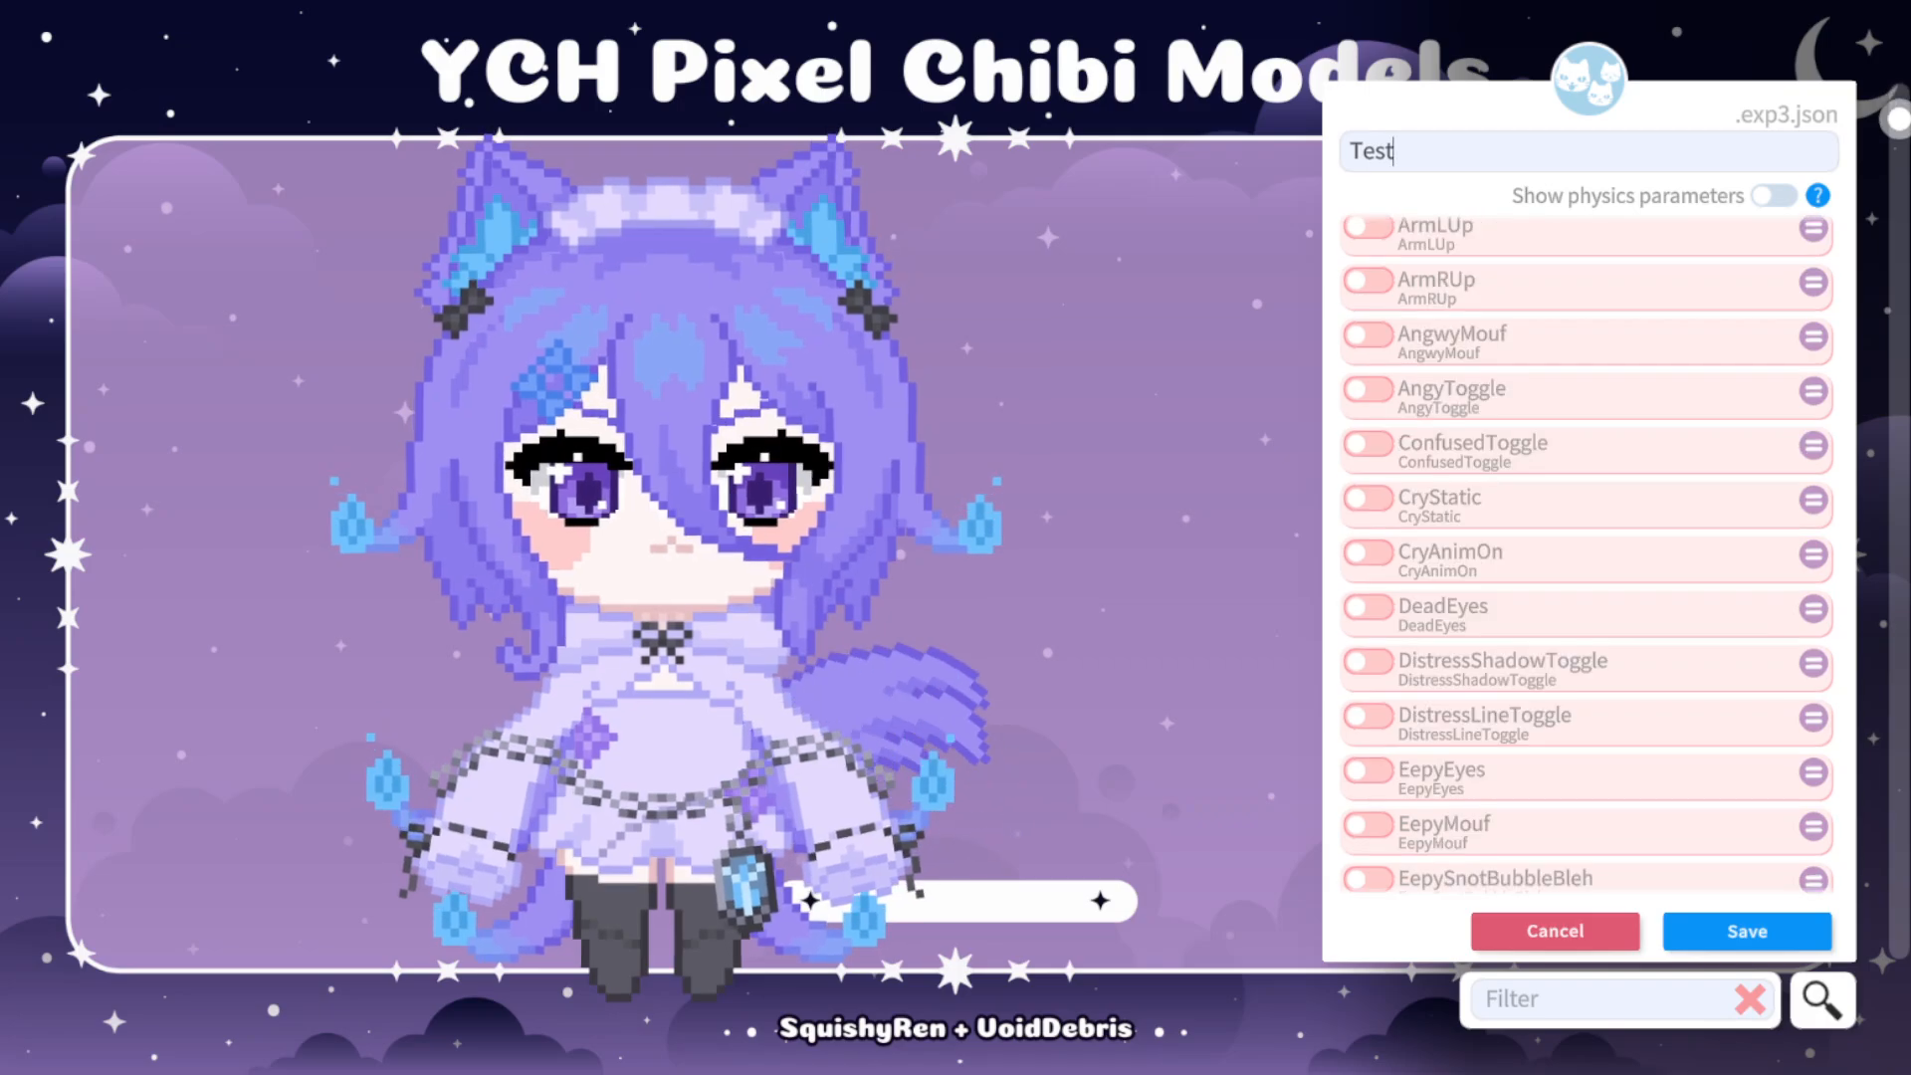
scroll(1586, 553, "up", 2)
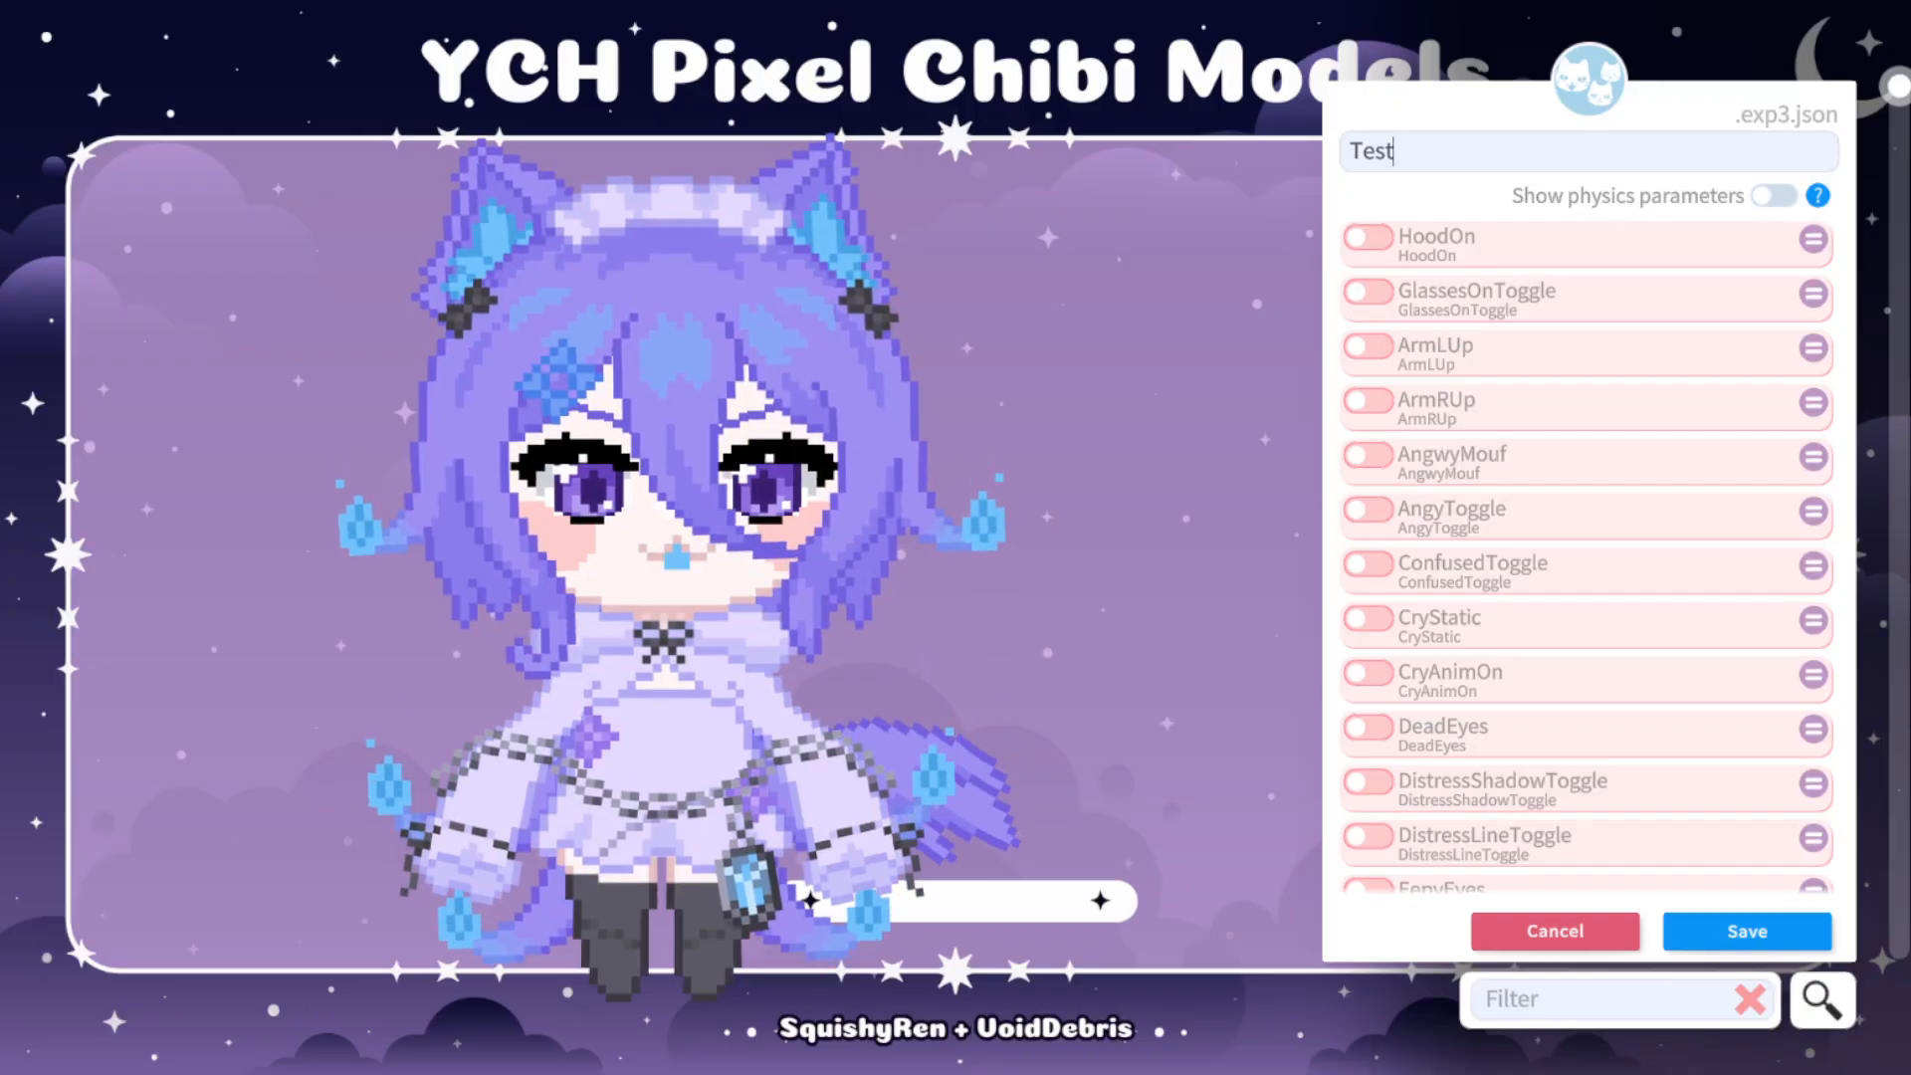
scroll(1587, 557, "down", 1)
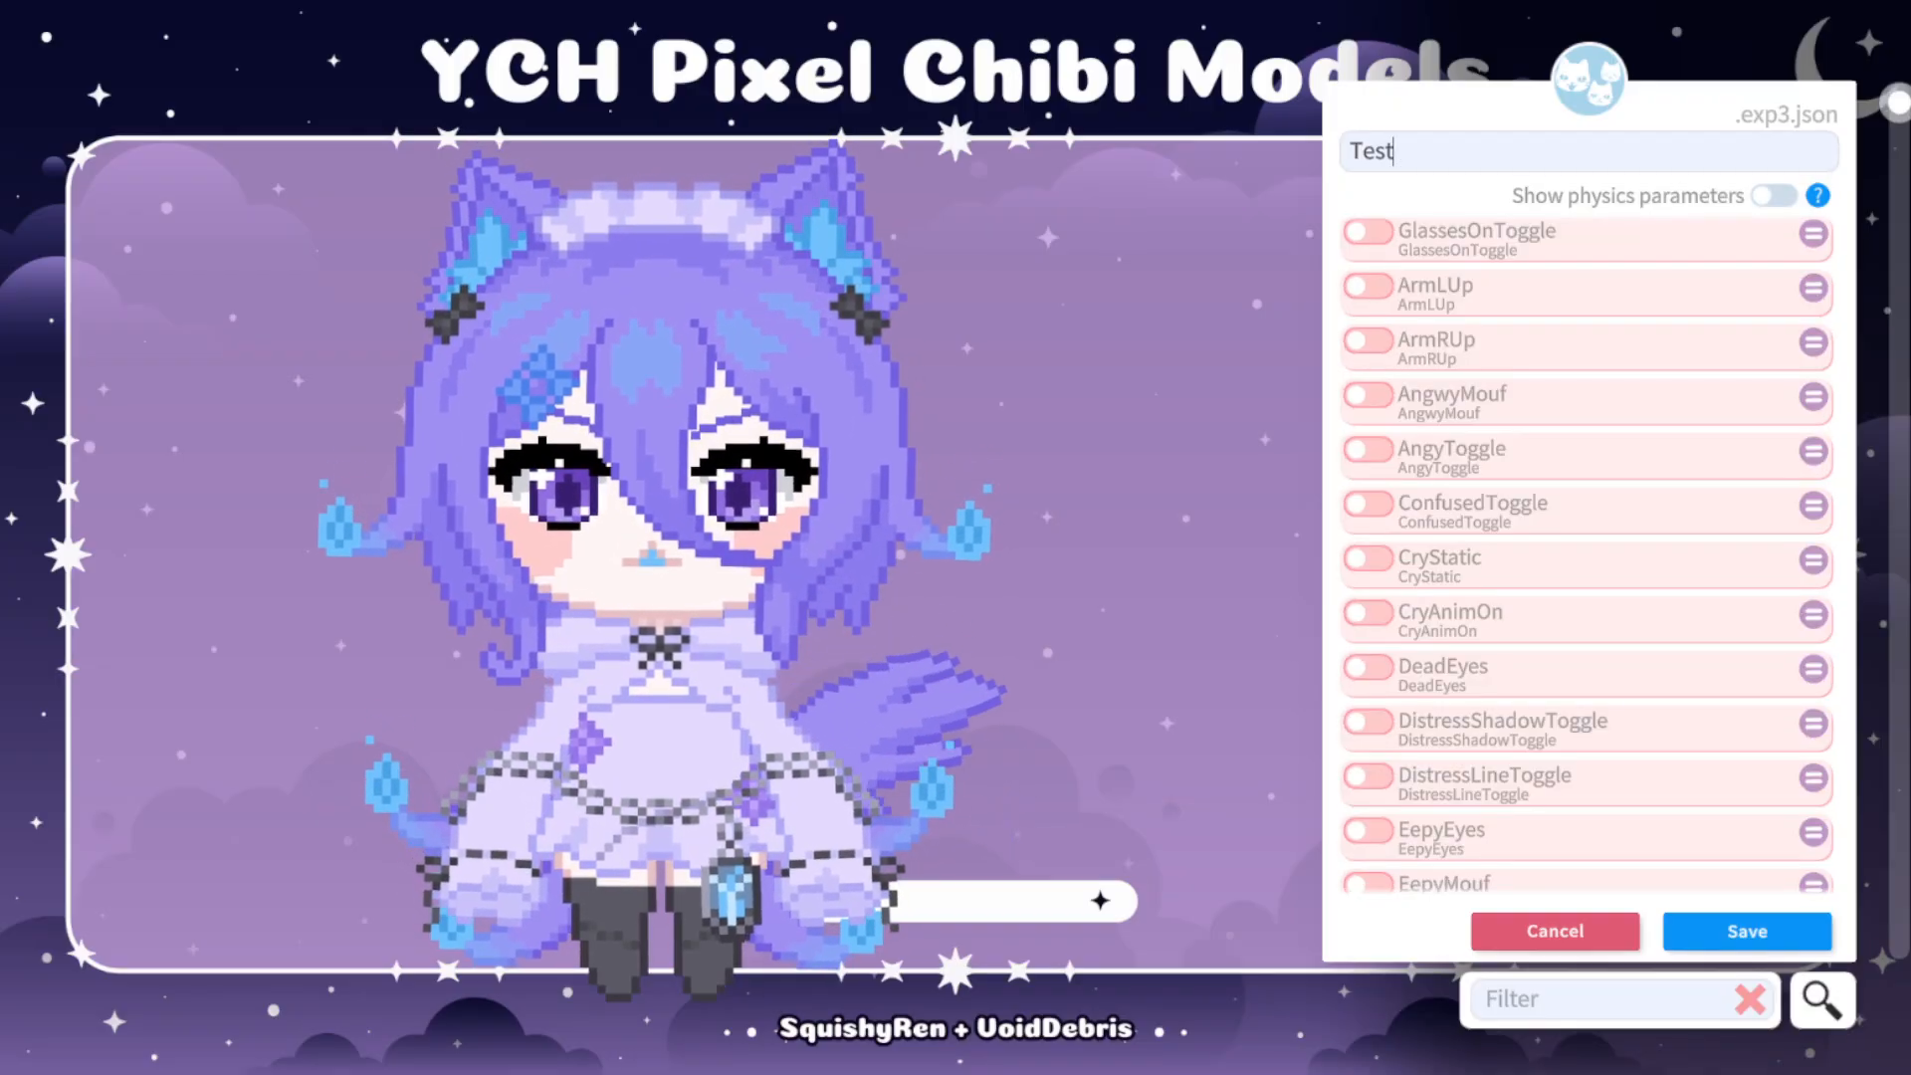
left_click(1368, 395)
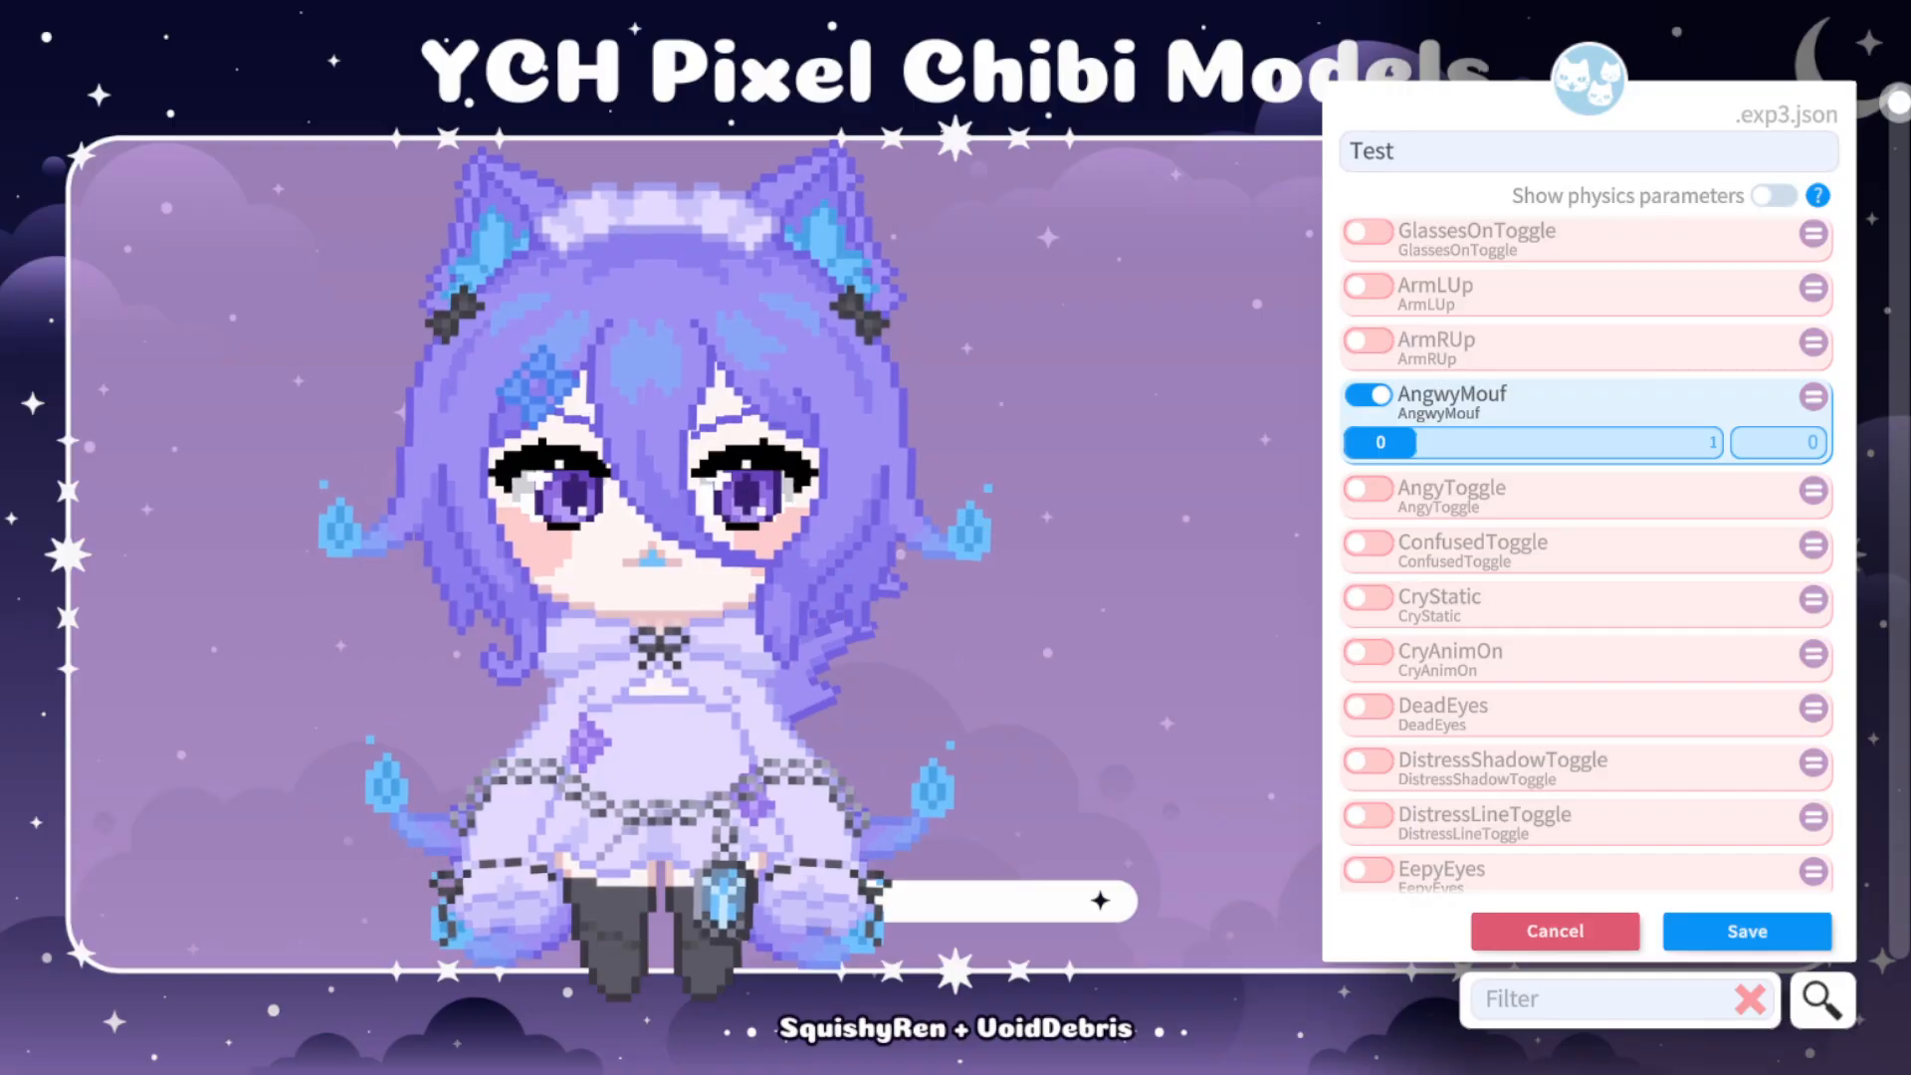
left_click_drag(1381, 443, 1687, 442)
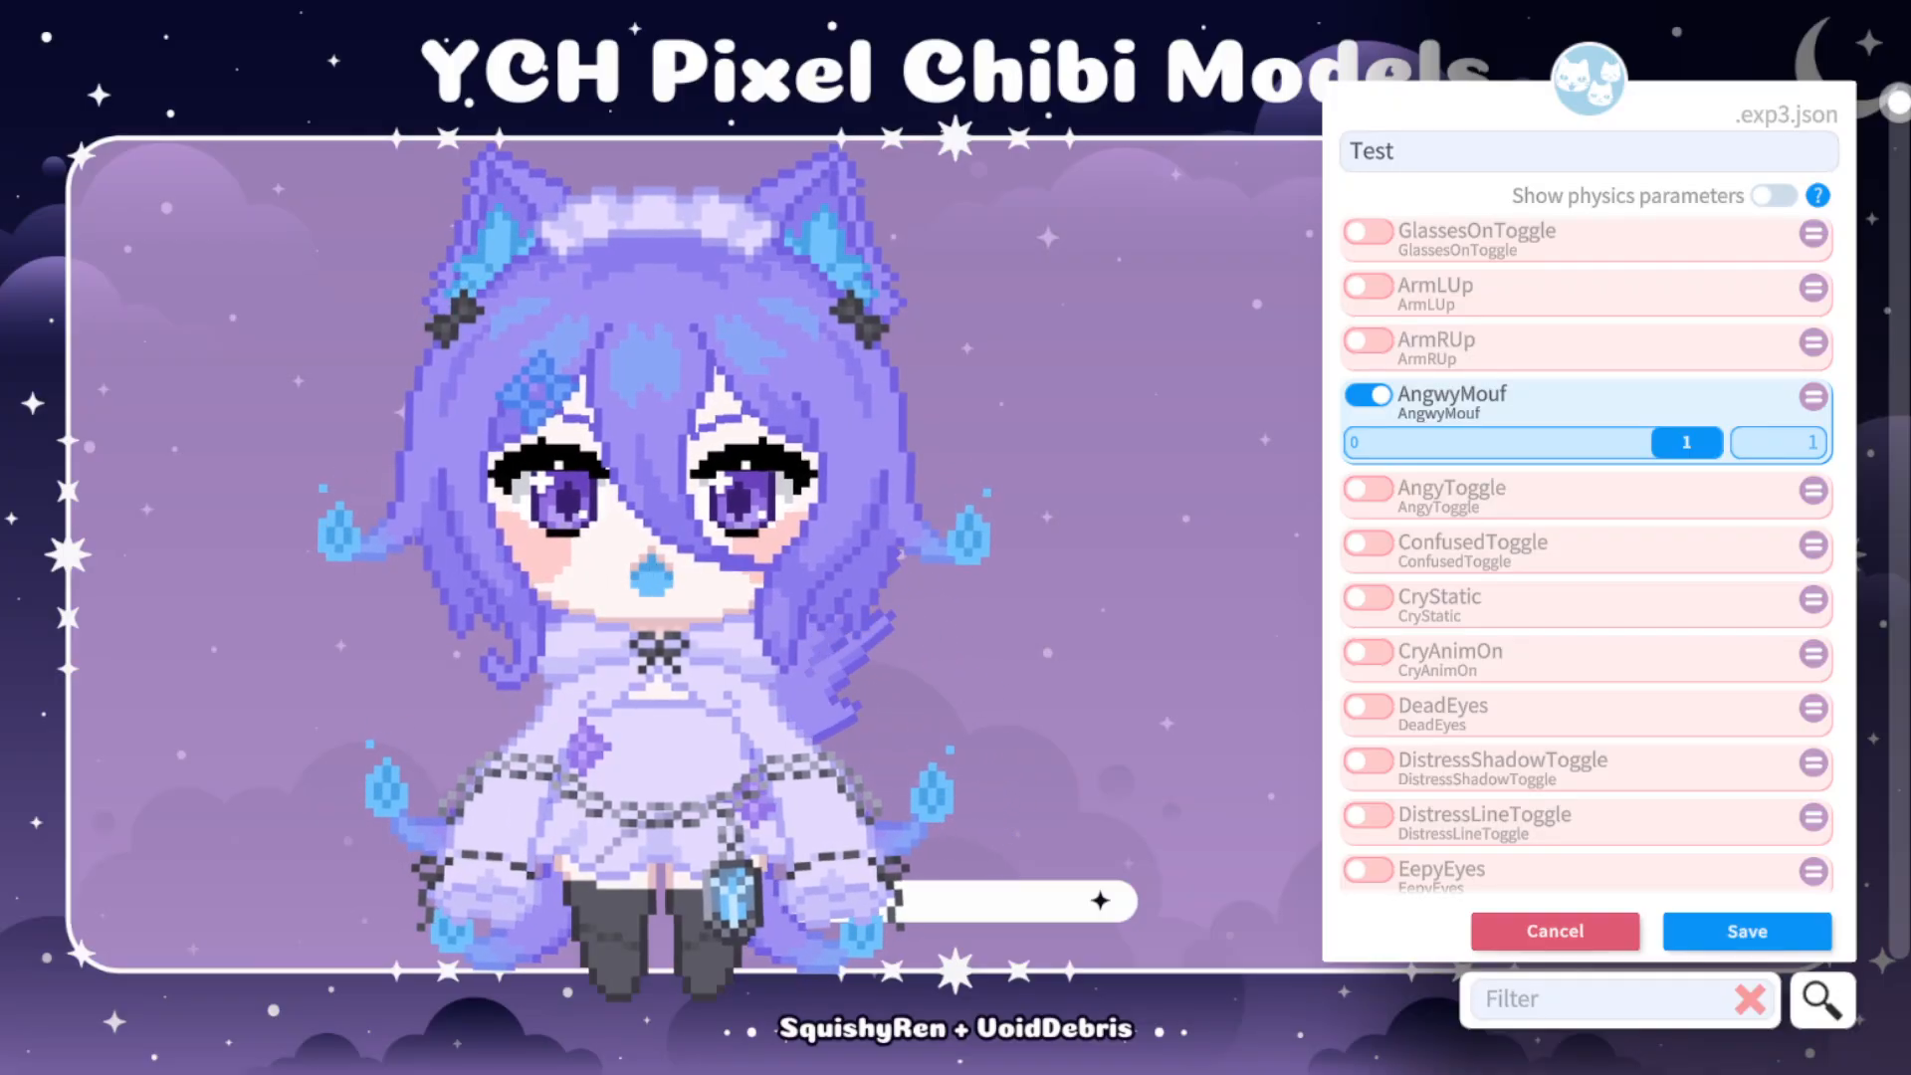
Switch AngwyMouf off, on and off again to compare the model's mouth shape.
left_click(1369, 395)
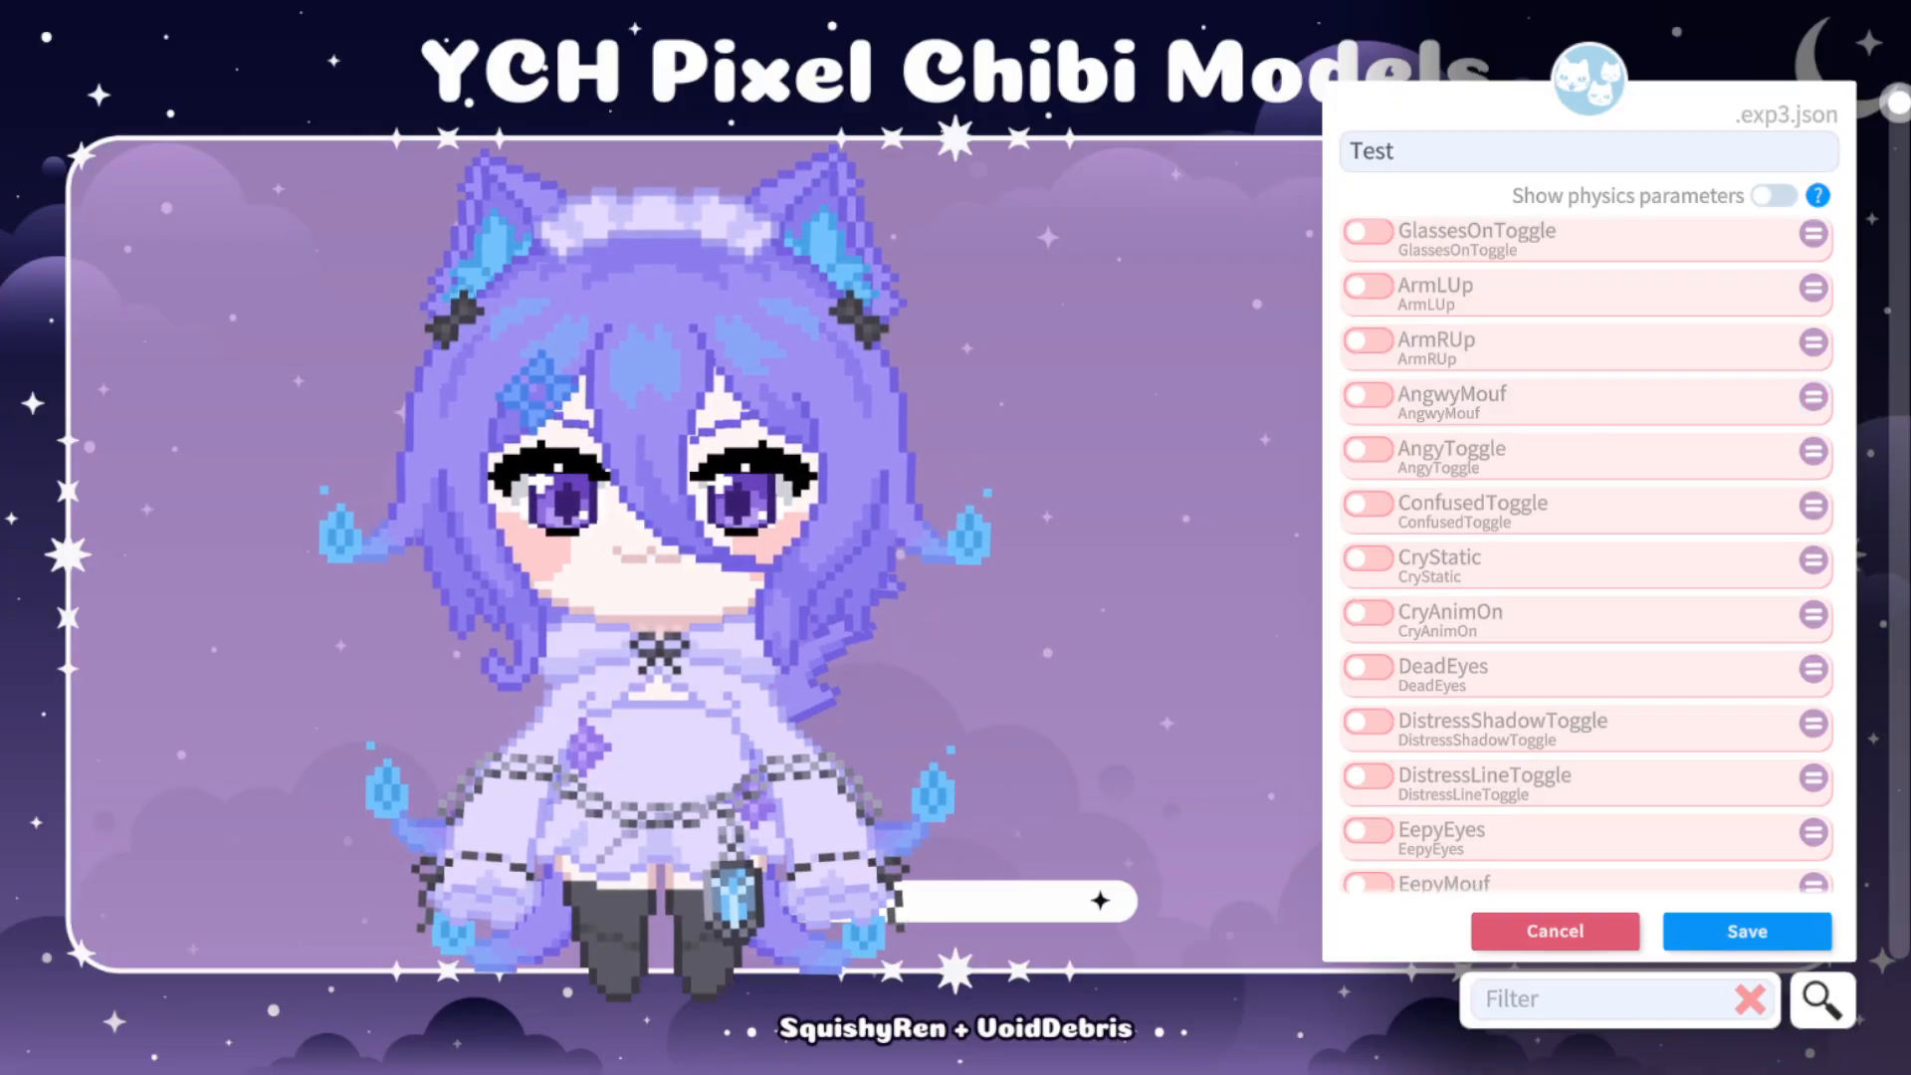
left_click(1369, 395)
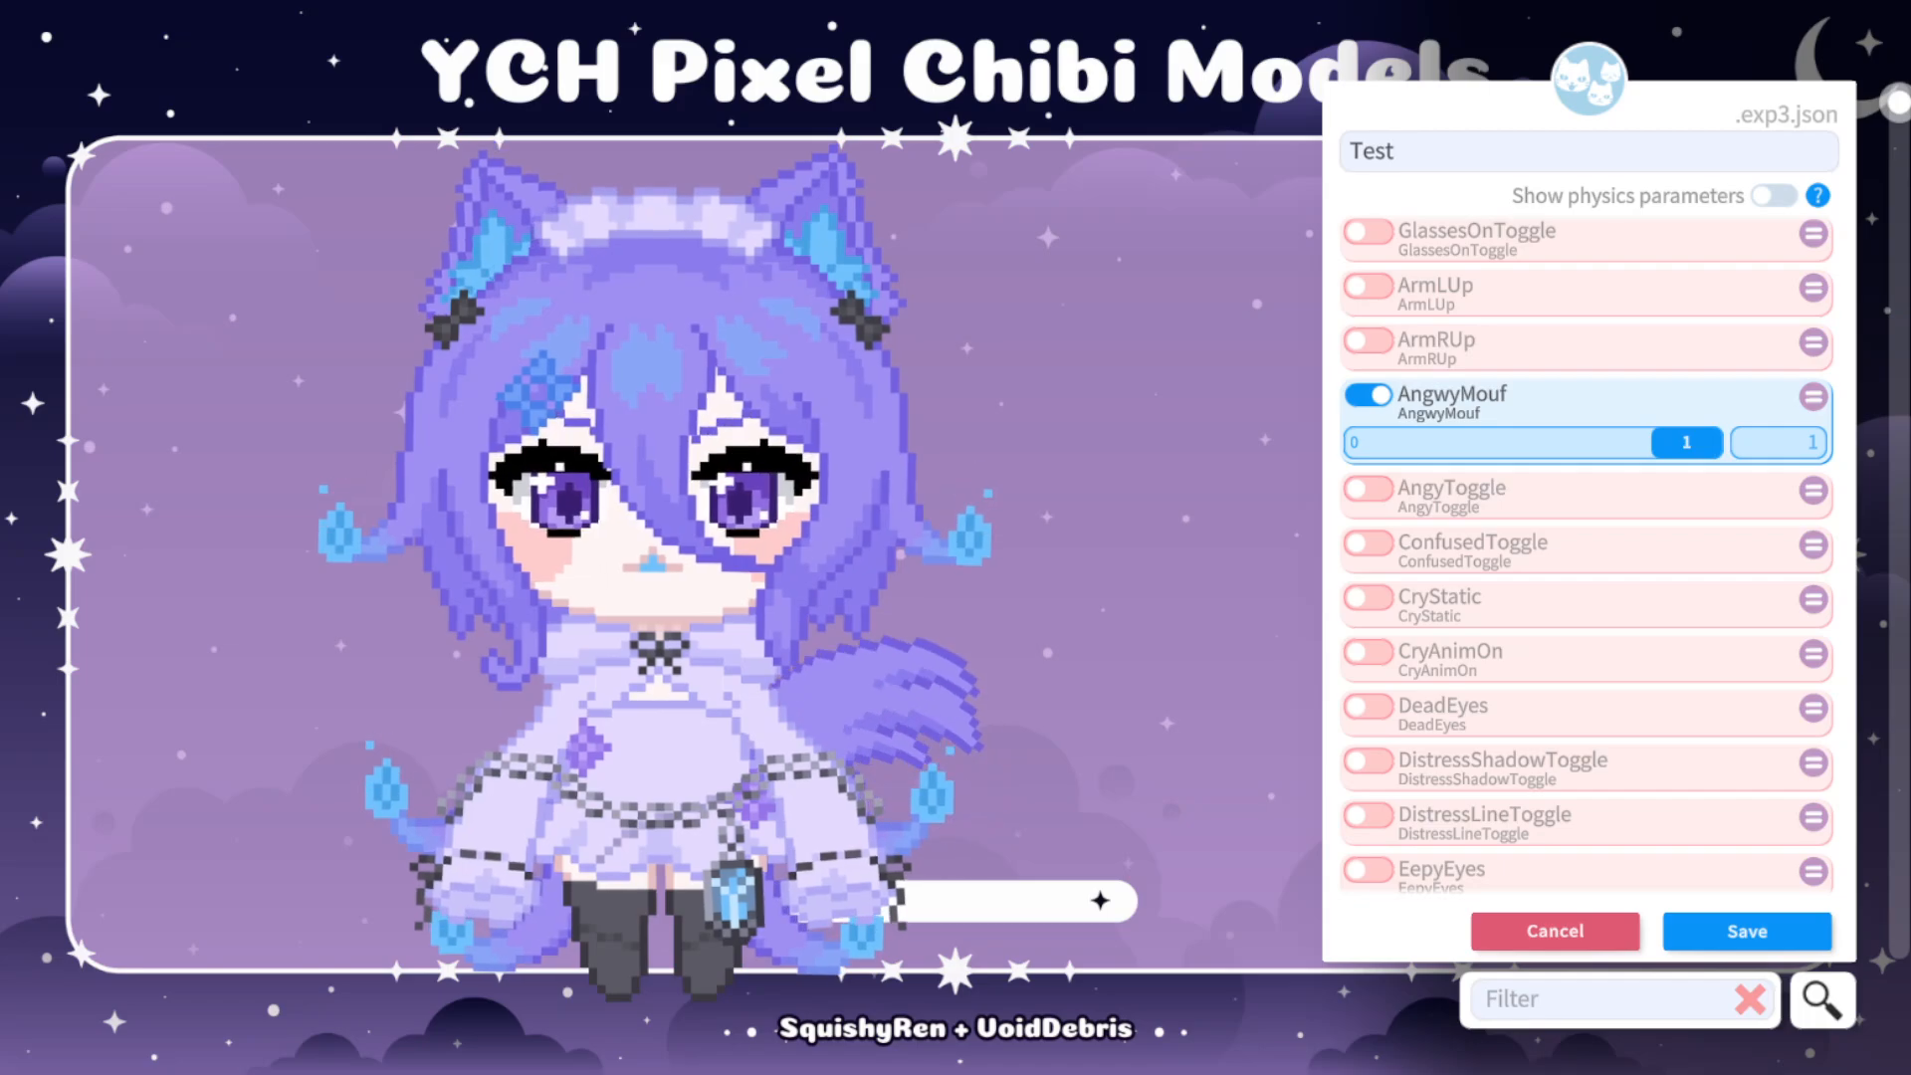
left_click(1368, 396)
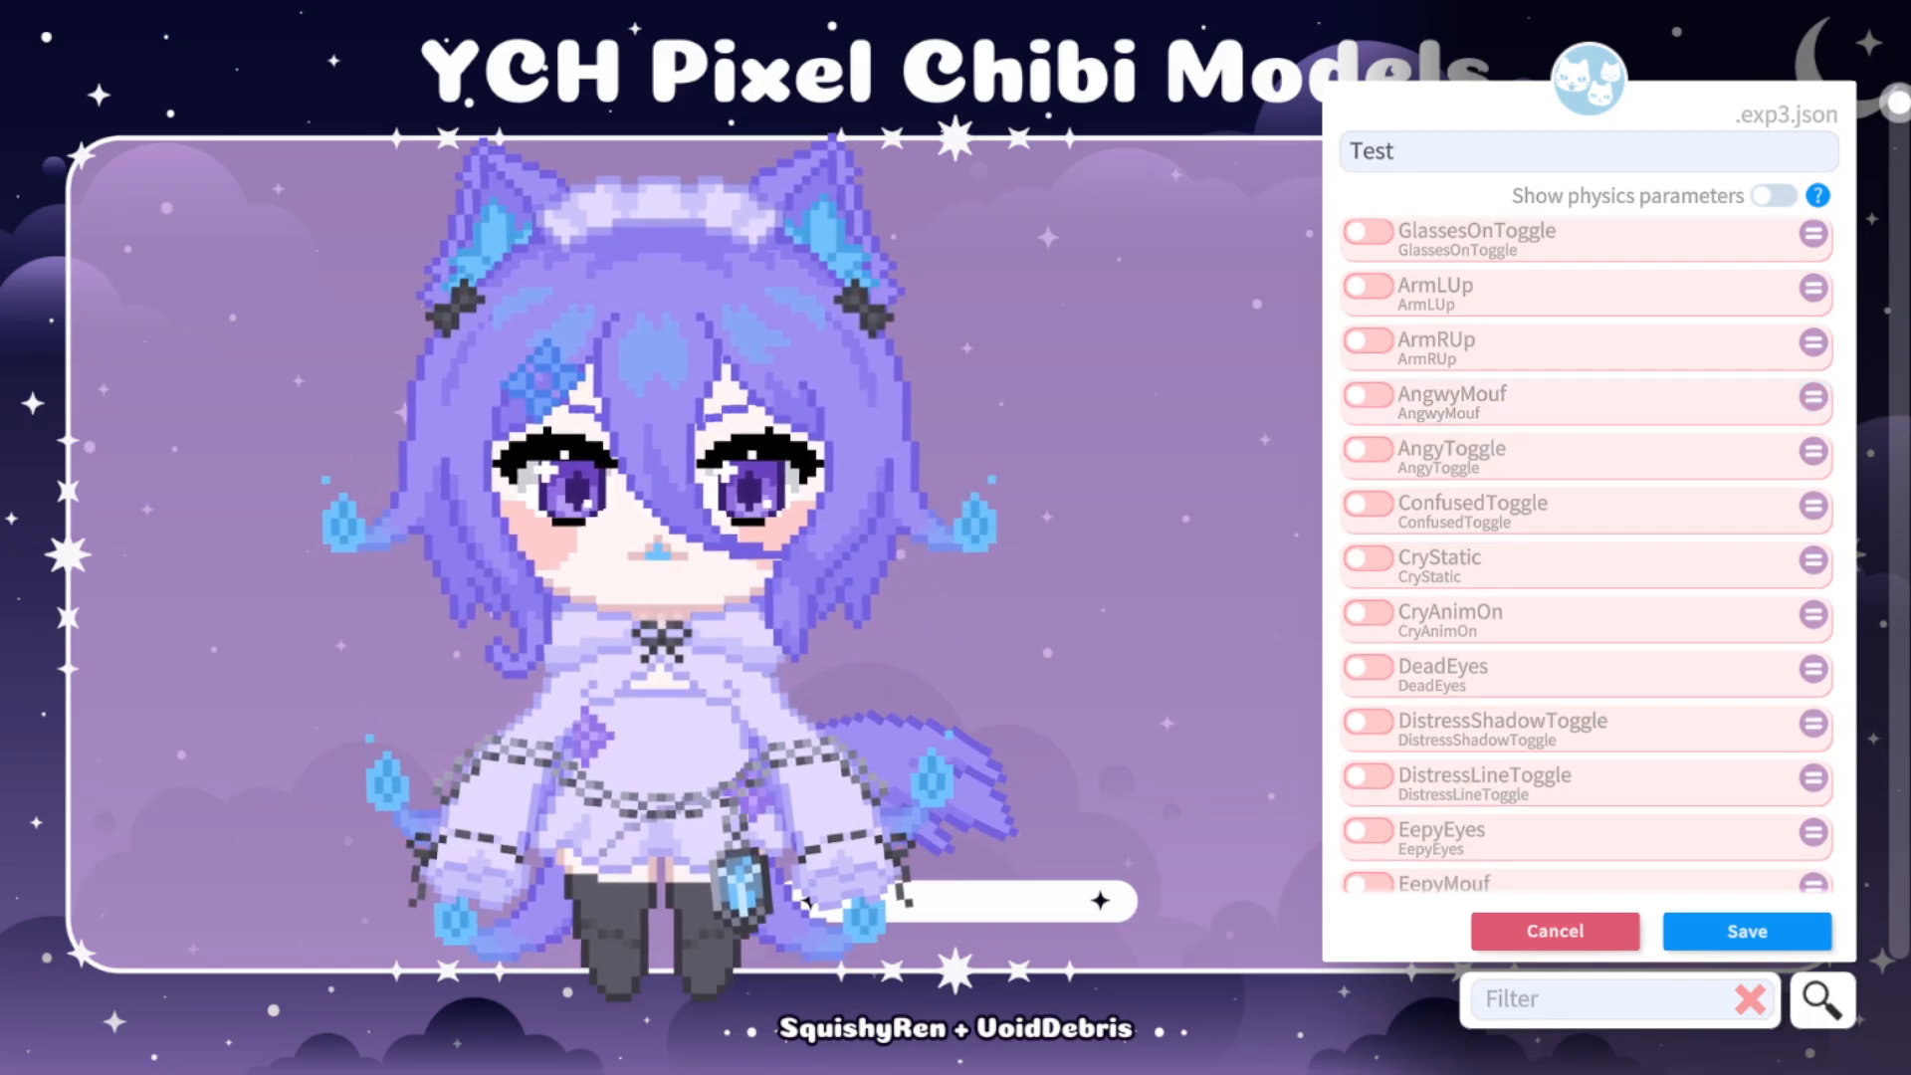
Enable the AngyToggle parameter at value 1 and turn AngwyMouf back on alongside it.
left_click(1368, 449)
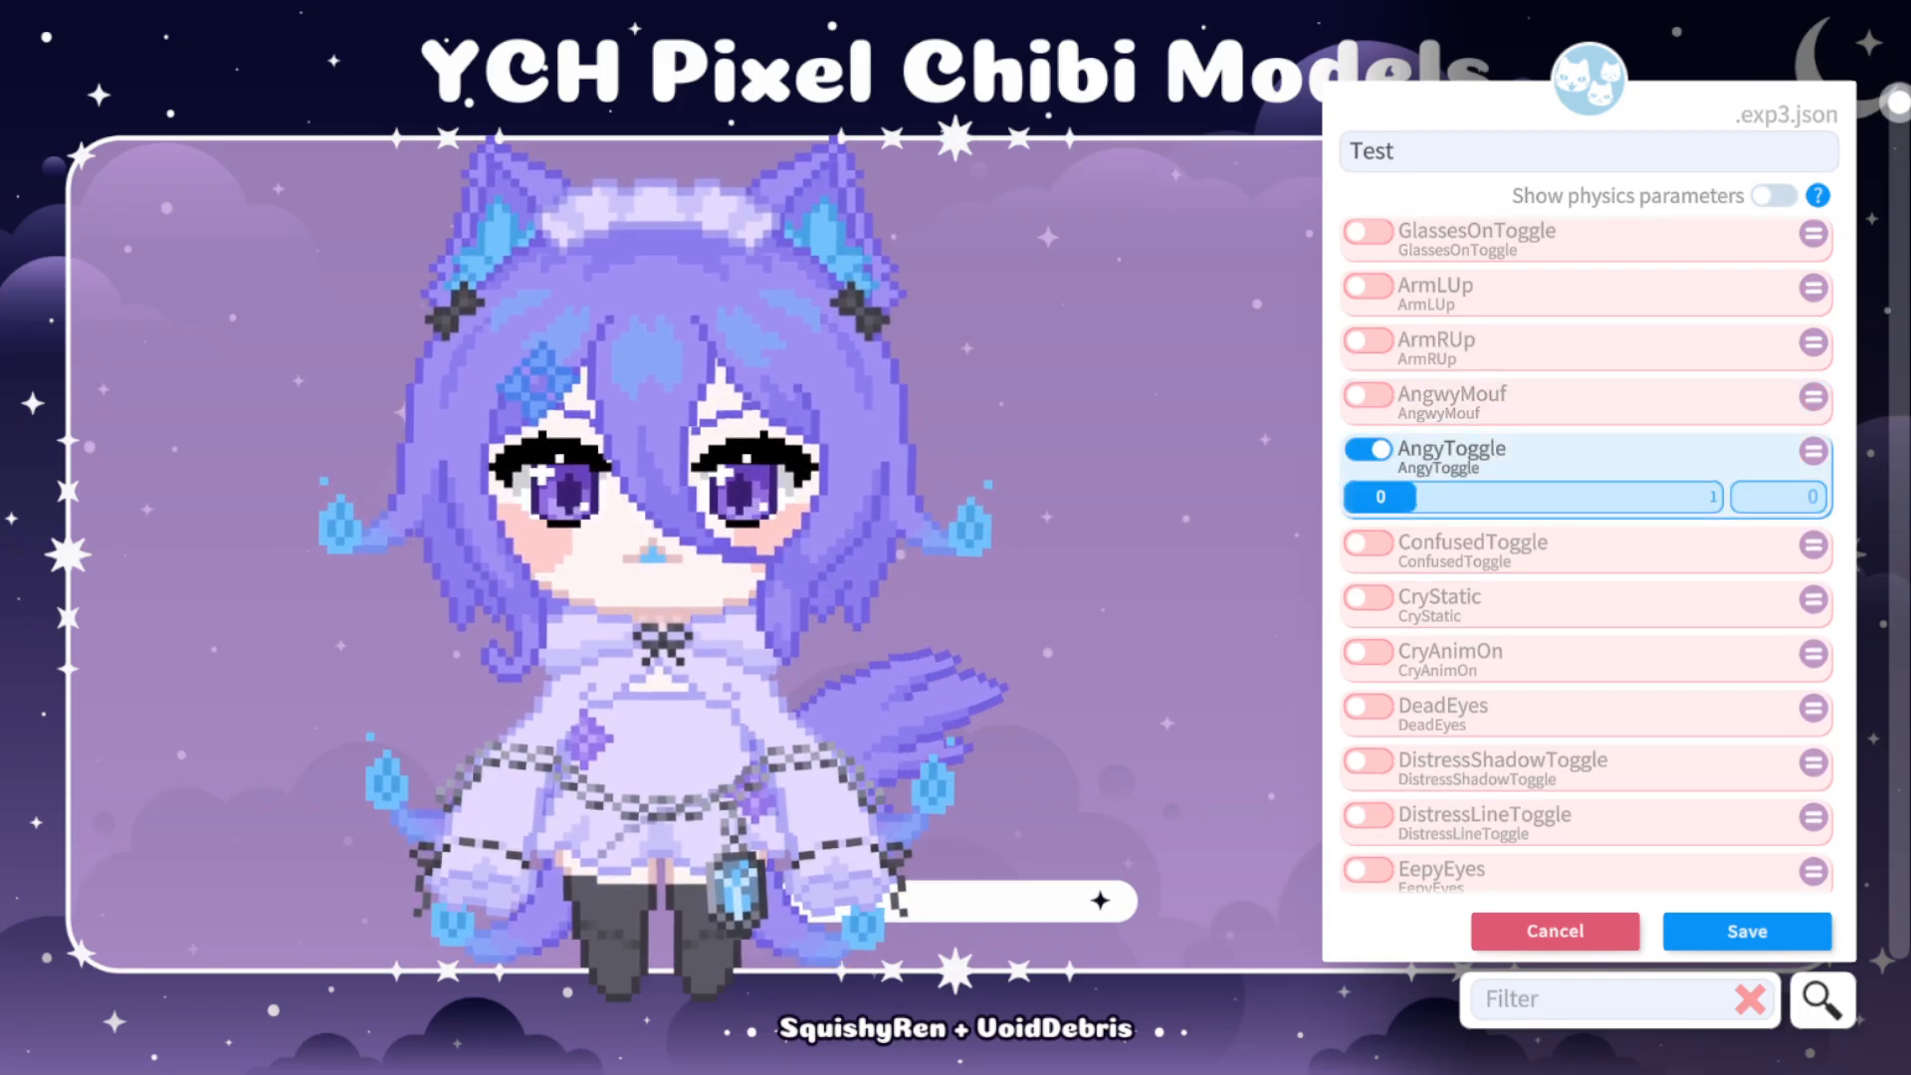
left_click_drag(1380, 496, 1687, 496)
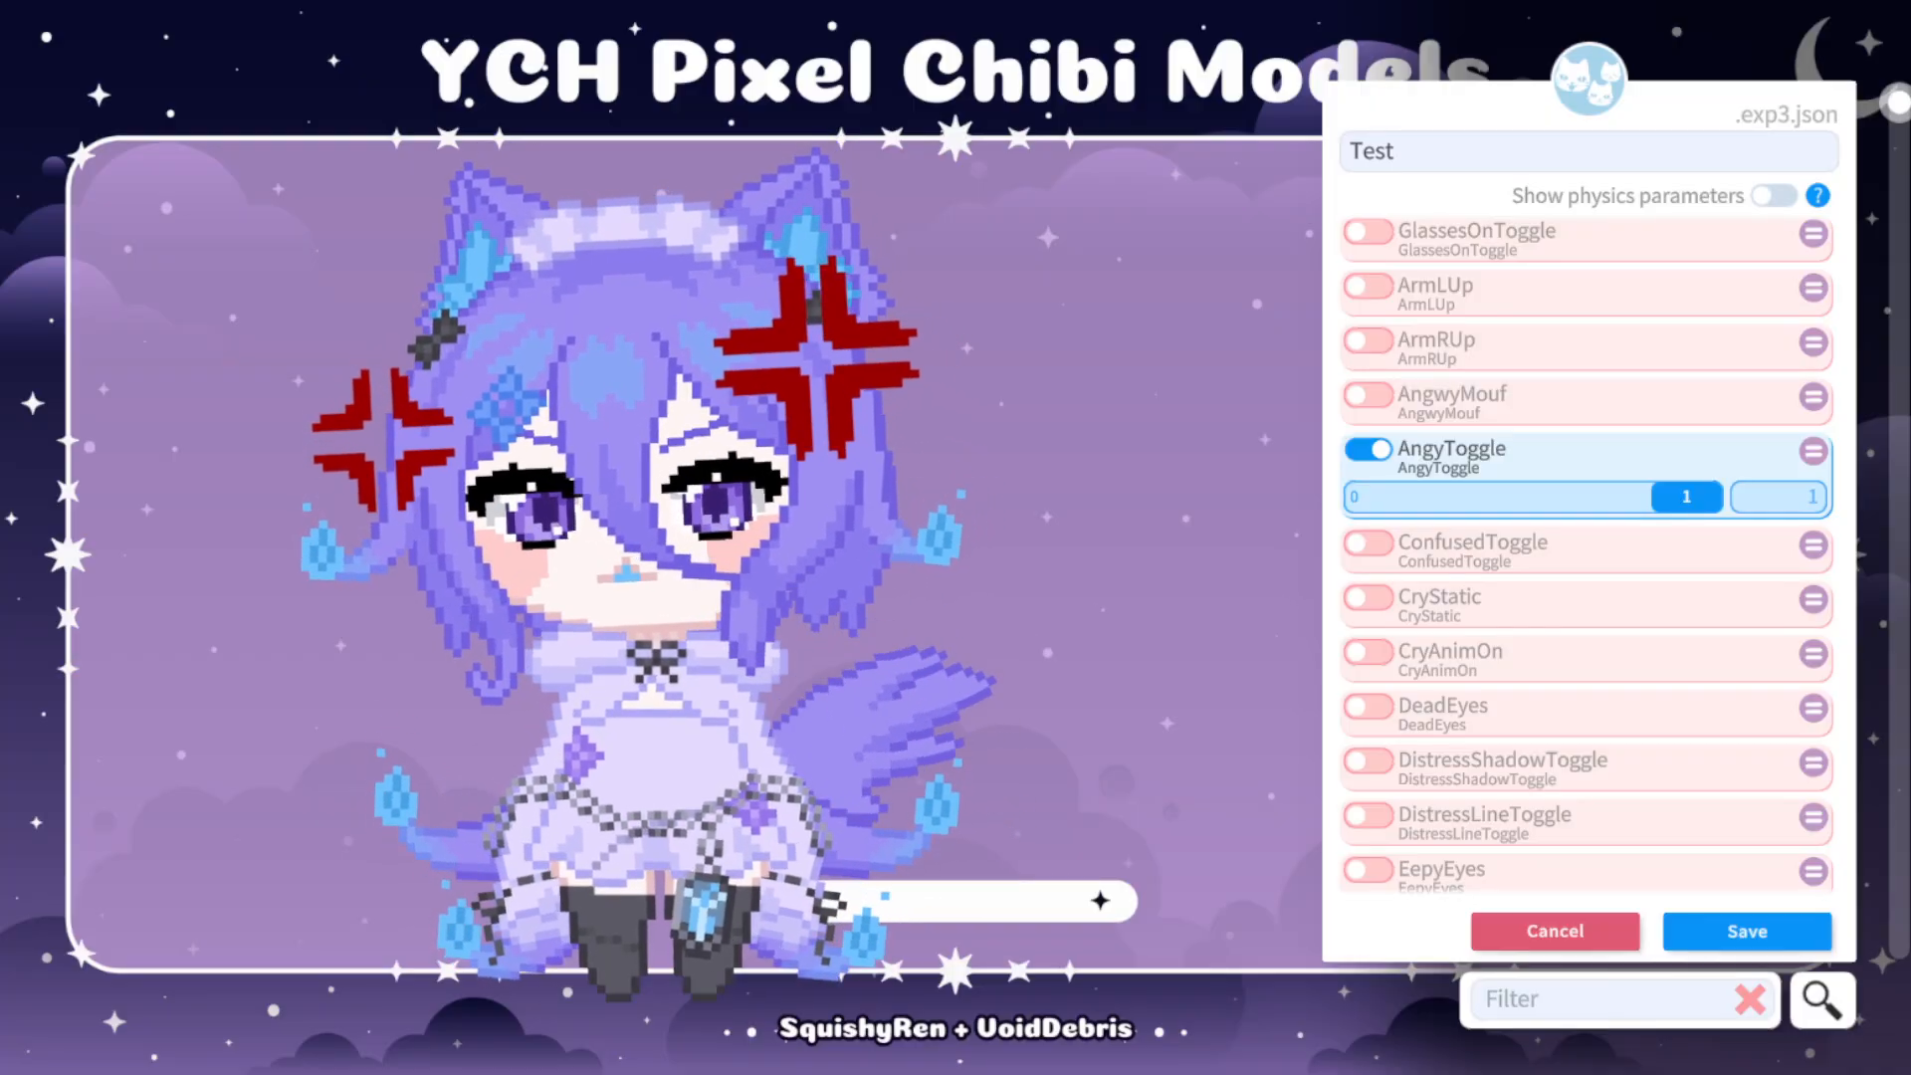
left_click(1369, 395)
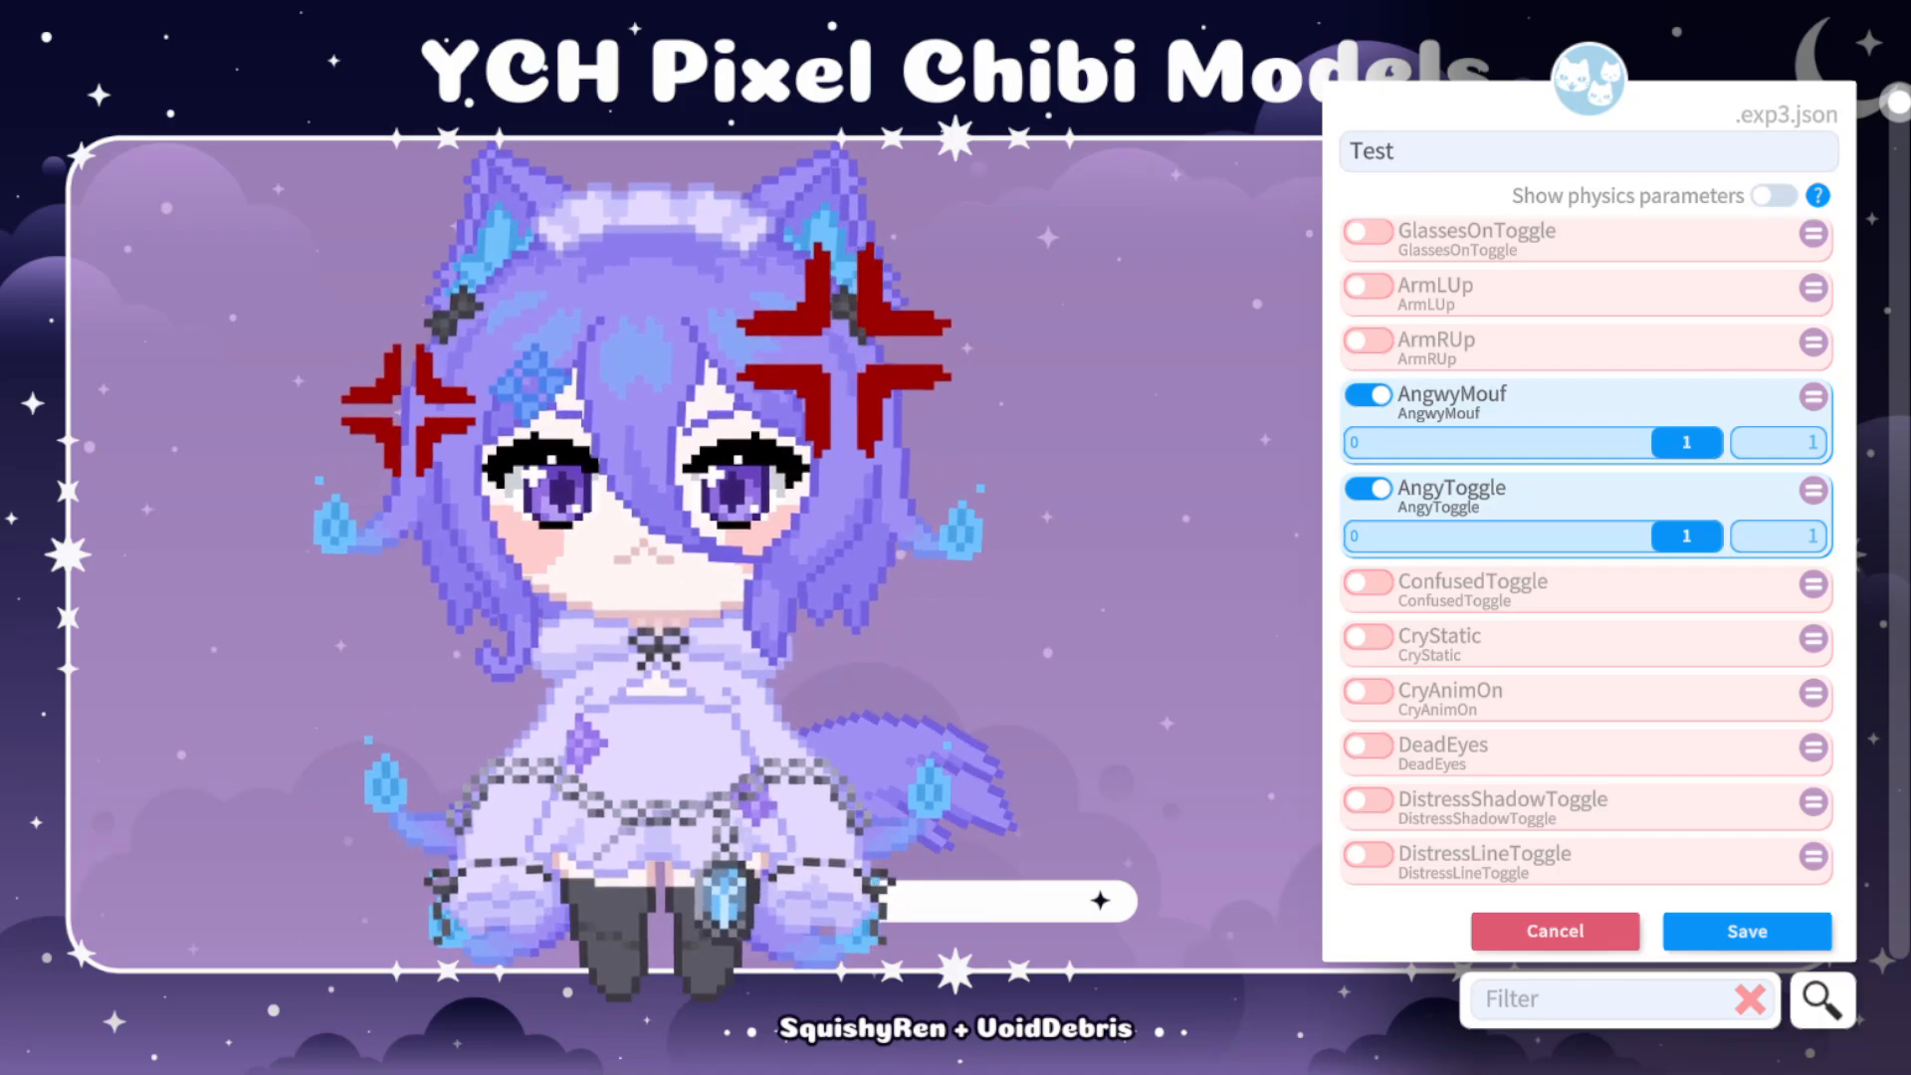
Enable the BrowLFormIn parameter in the Test expression and set it to -1.
scroll(1587, 553, "down", 3)
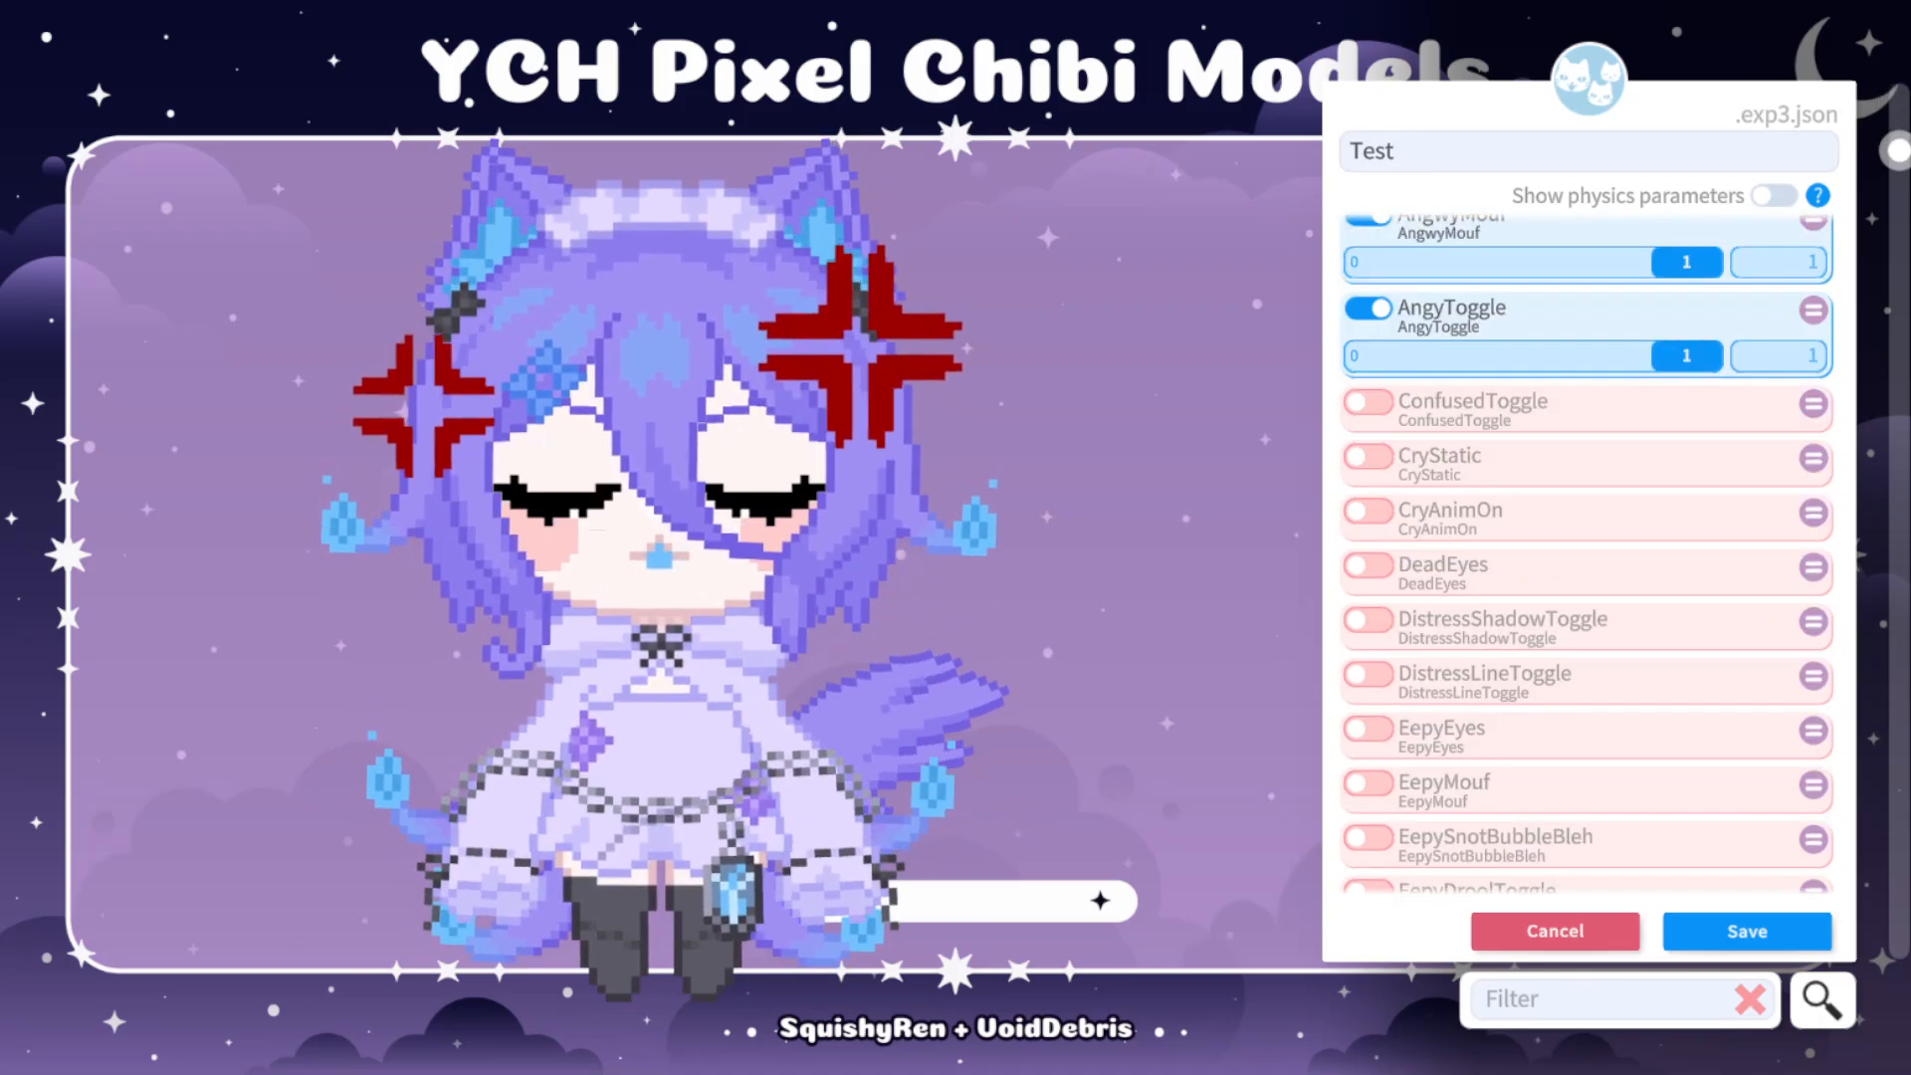
scroll(1588, 553, "down", 5)
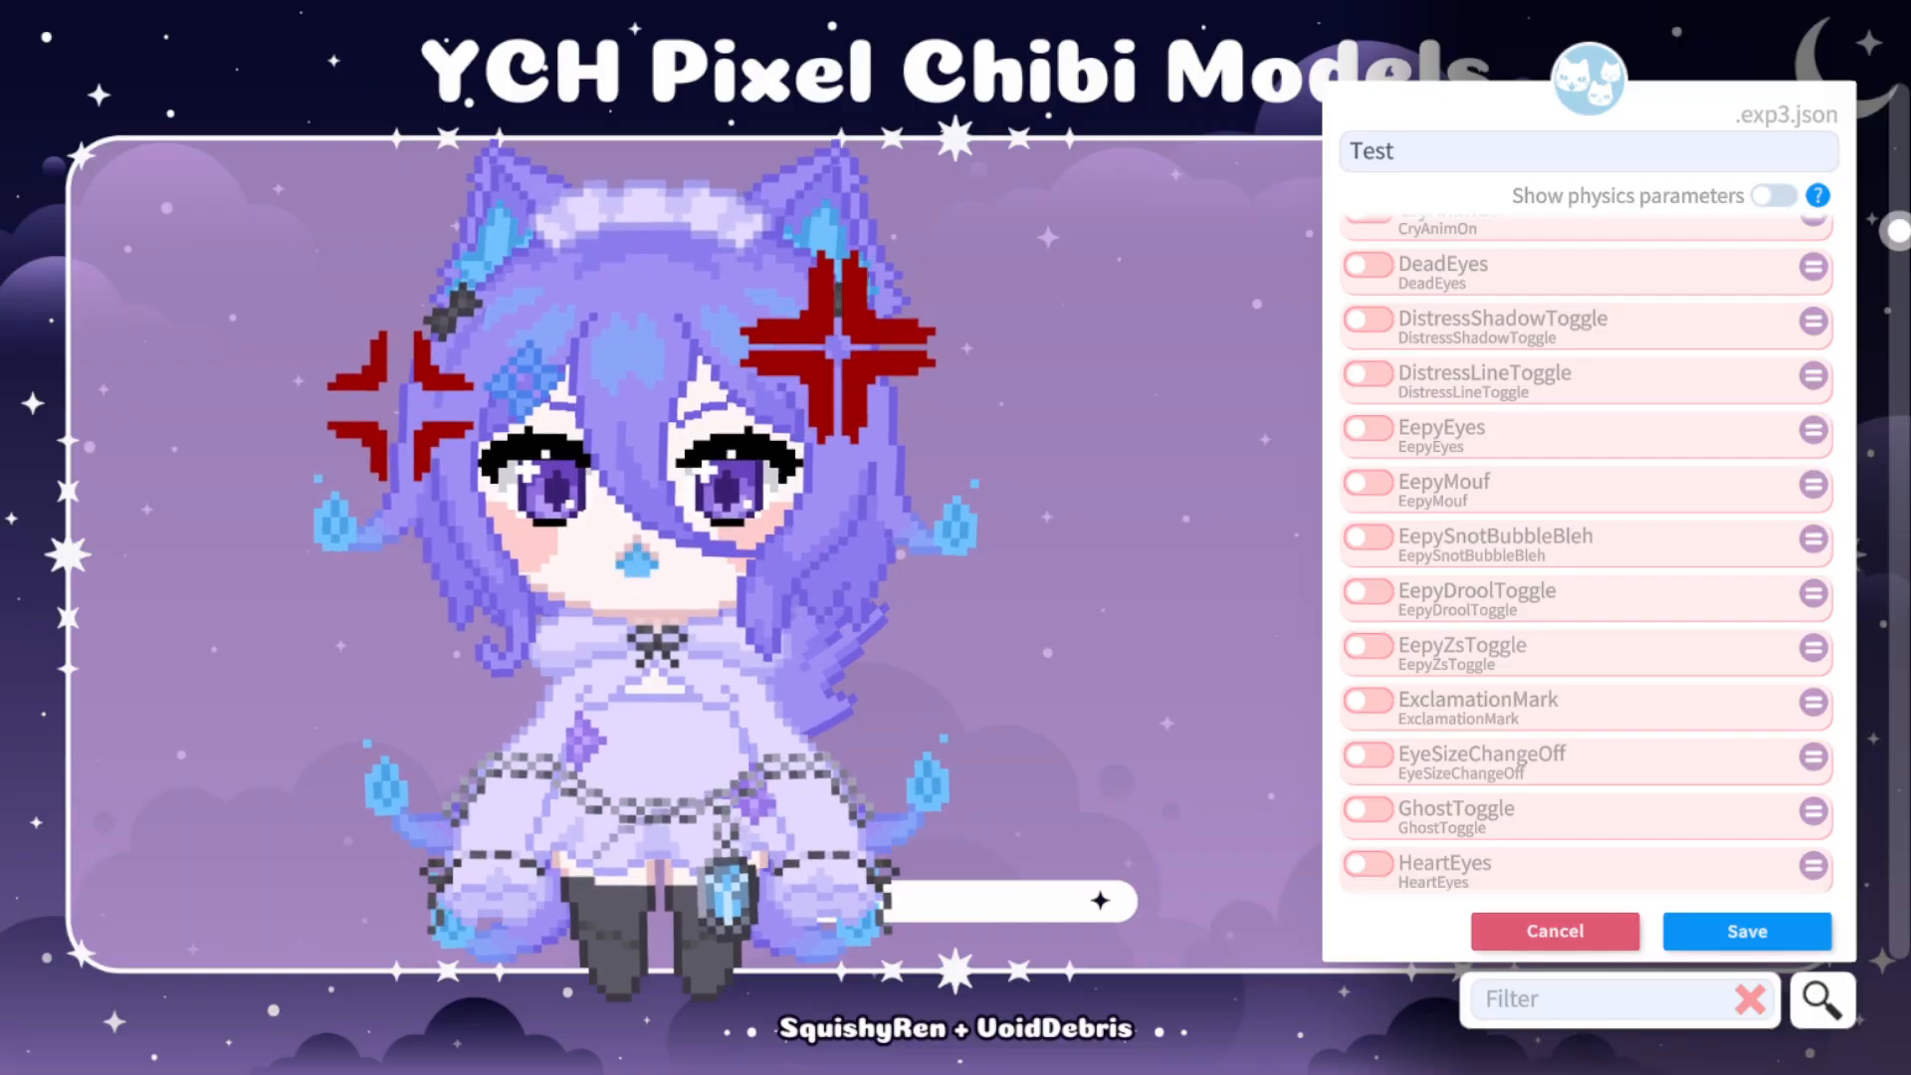
scroll(1587, 552, "down", 3)
scroll(1588, 553, "down", 2)
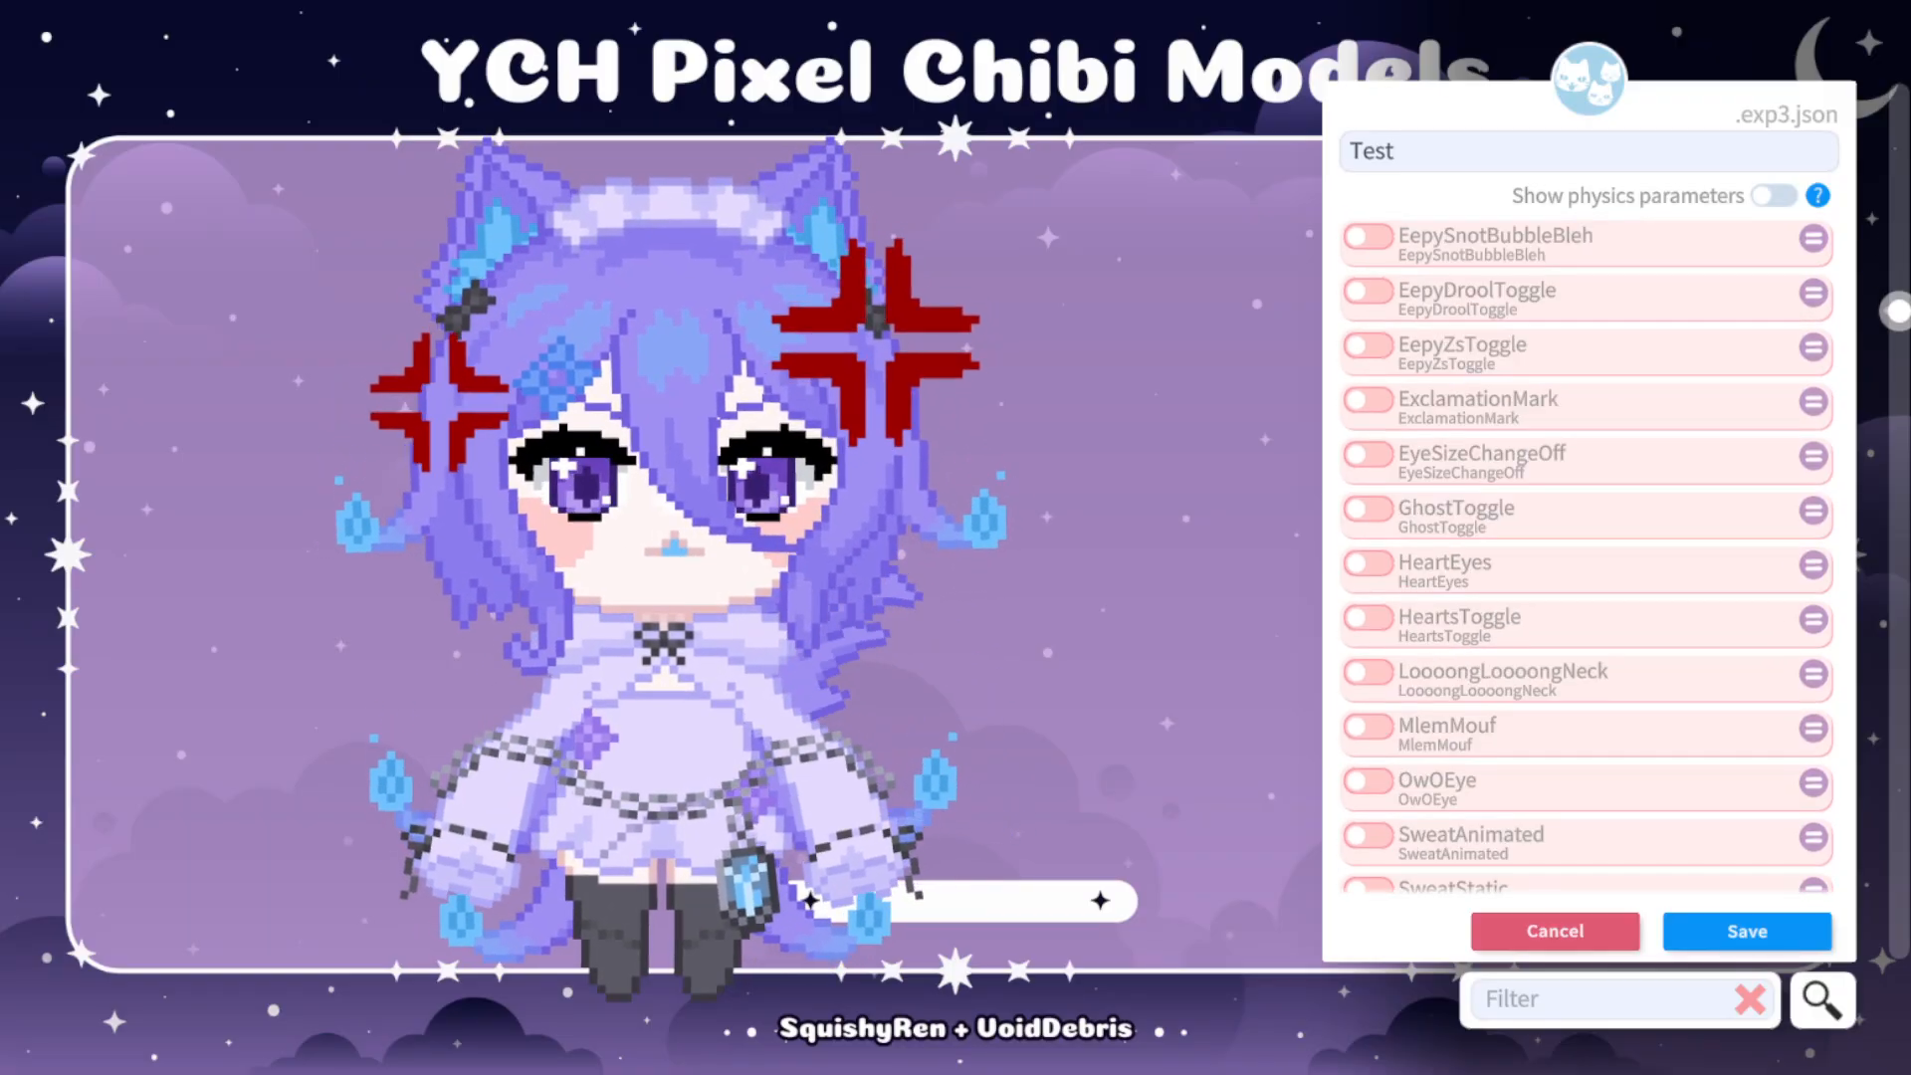
scroll(1587, 552, "down", 11)
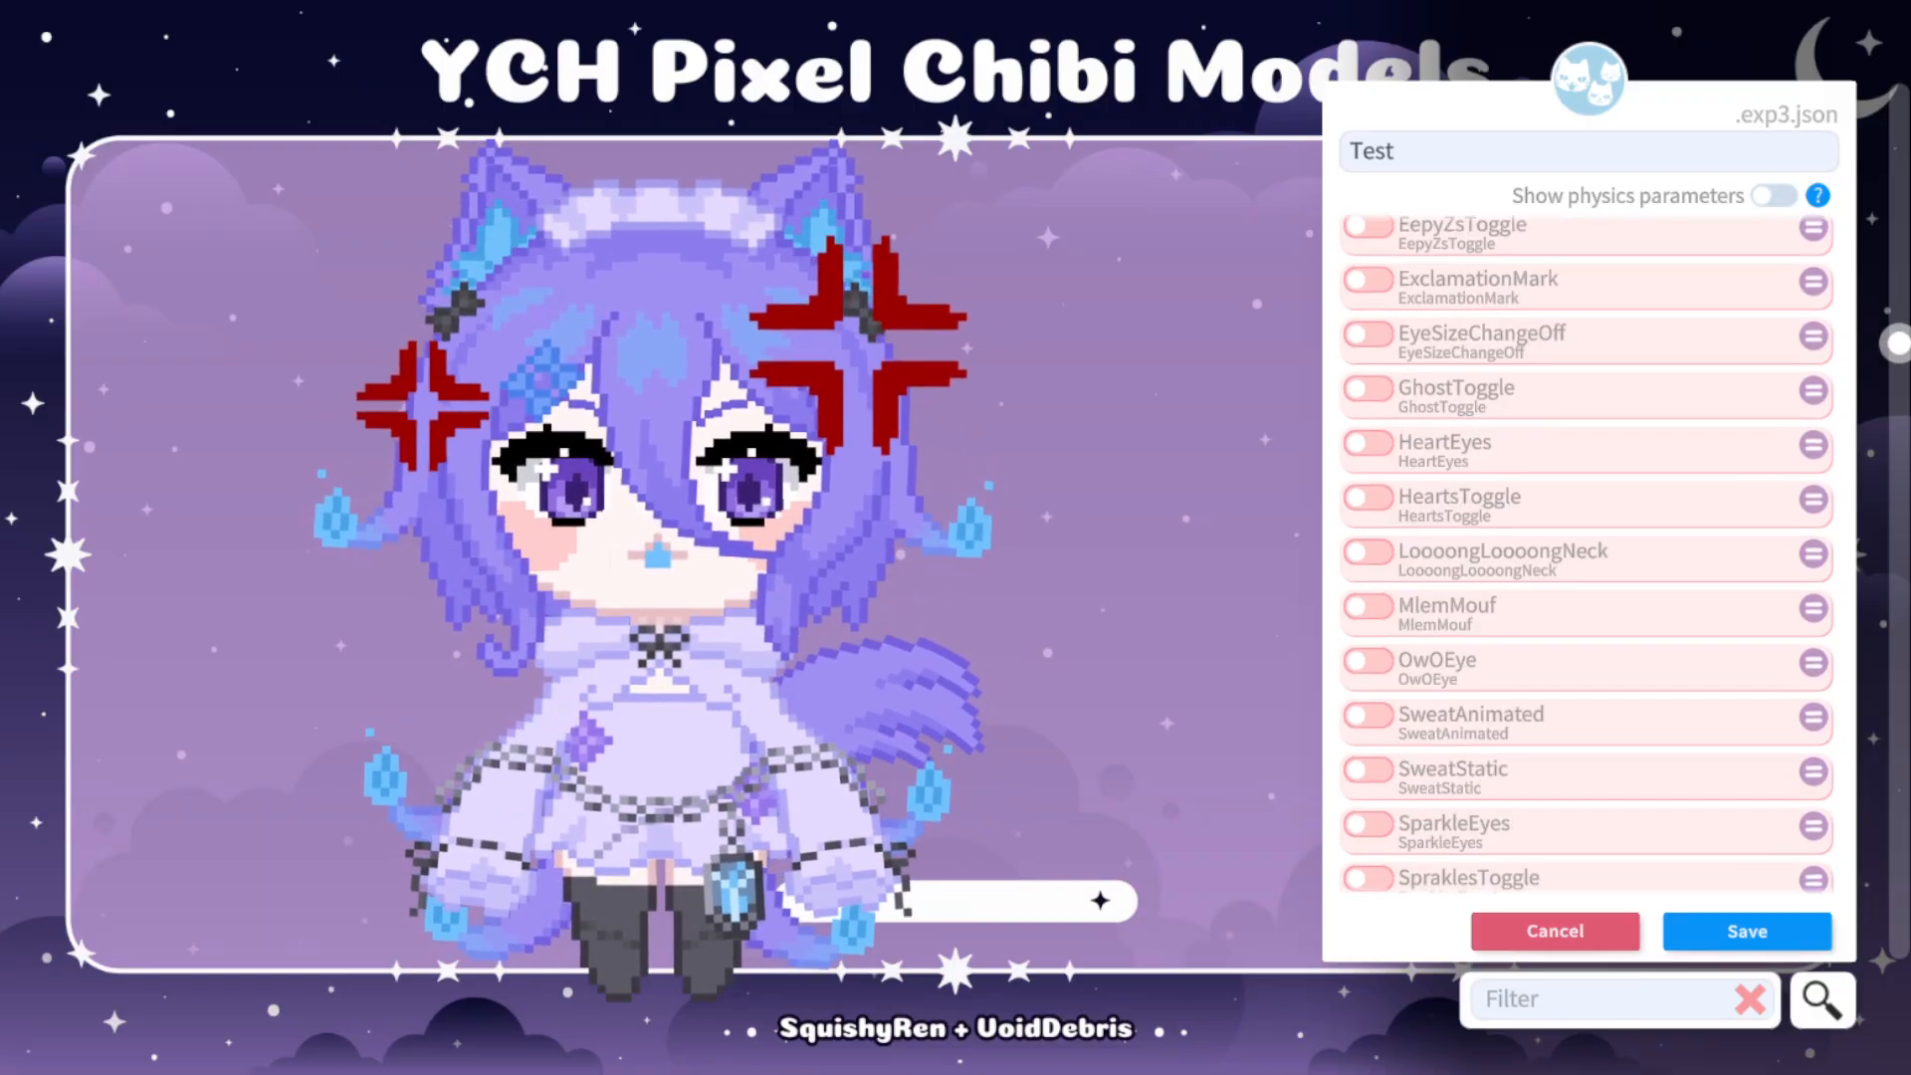
scroll(1588, 553, "down", 5)
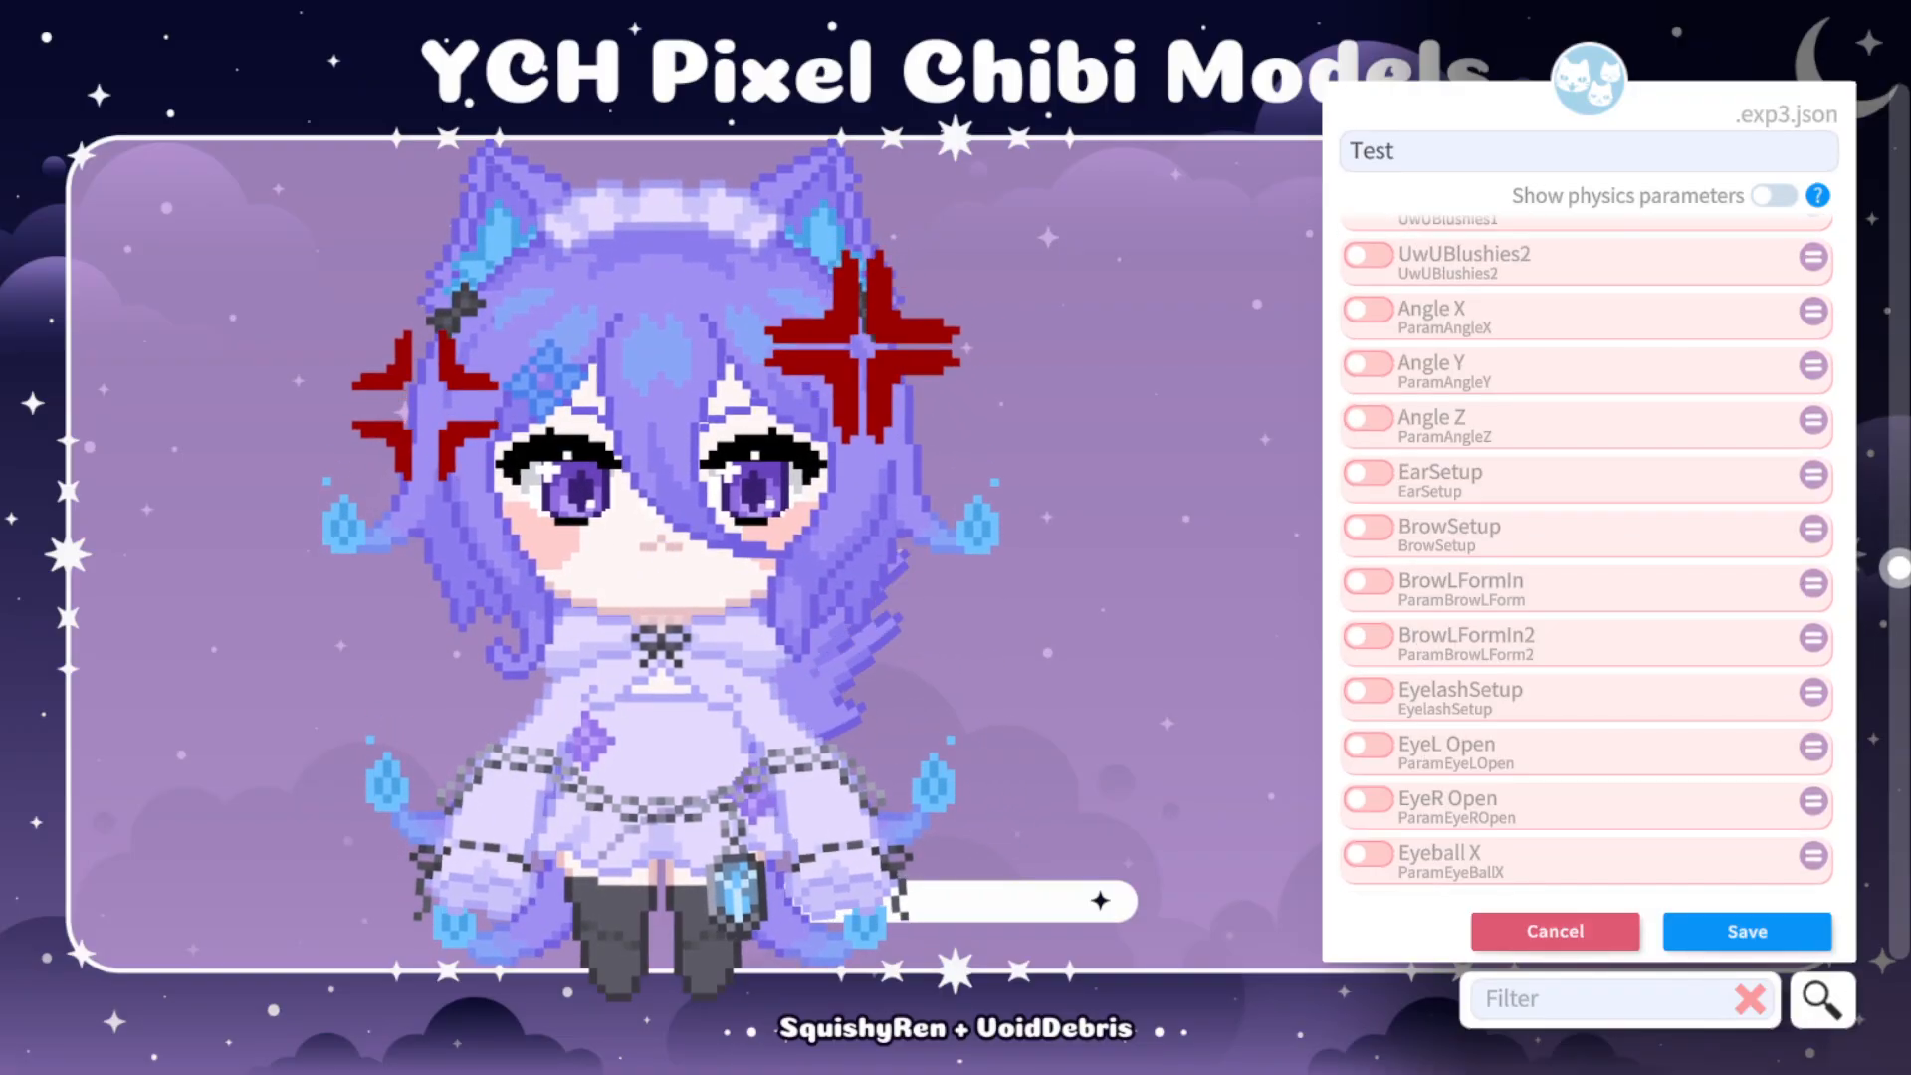
scroll(1587, 552, "down", 1)
left_click(1369, 521)
left_click_drag(1533, 568, 1381, 569)
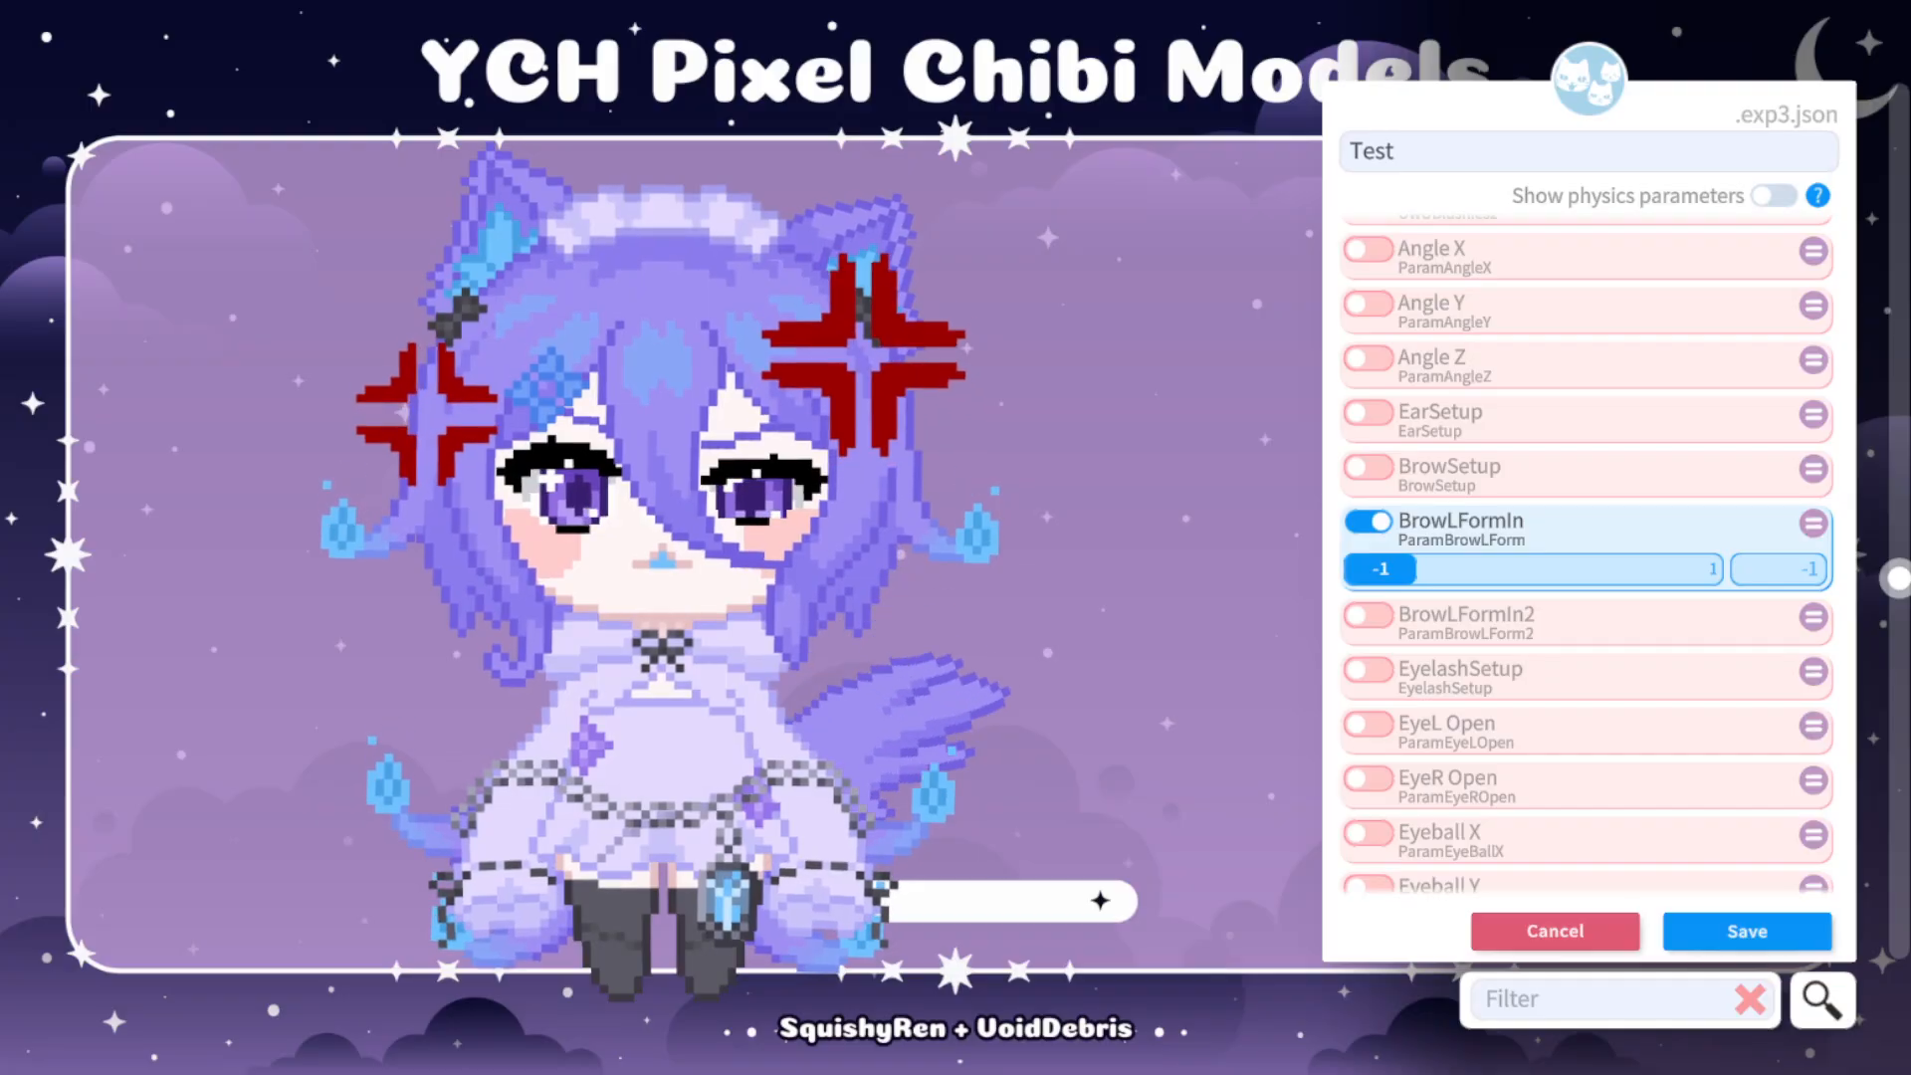
Try the BrowLFormIn2 parameter at -1, and switch off both BrowLFormIn and BrowLFormIn2 in the Test expression.
scroll(1587, 553, "down", 1)
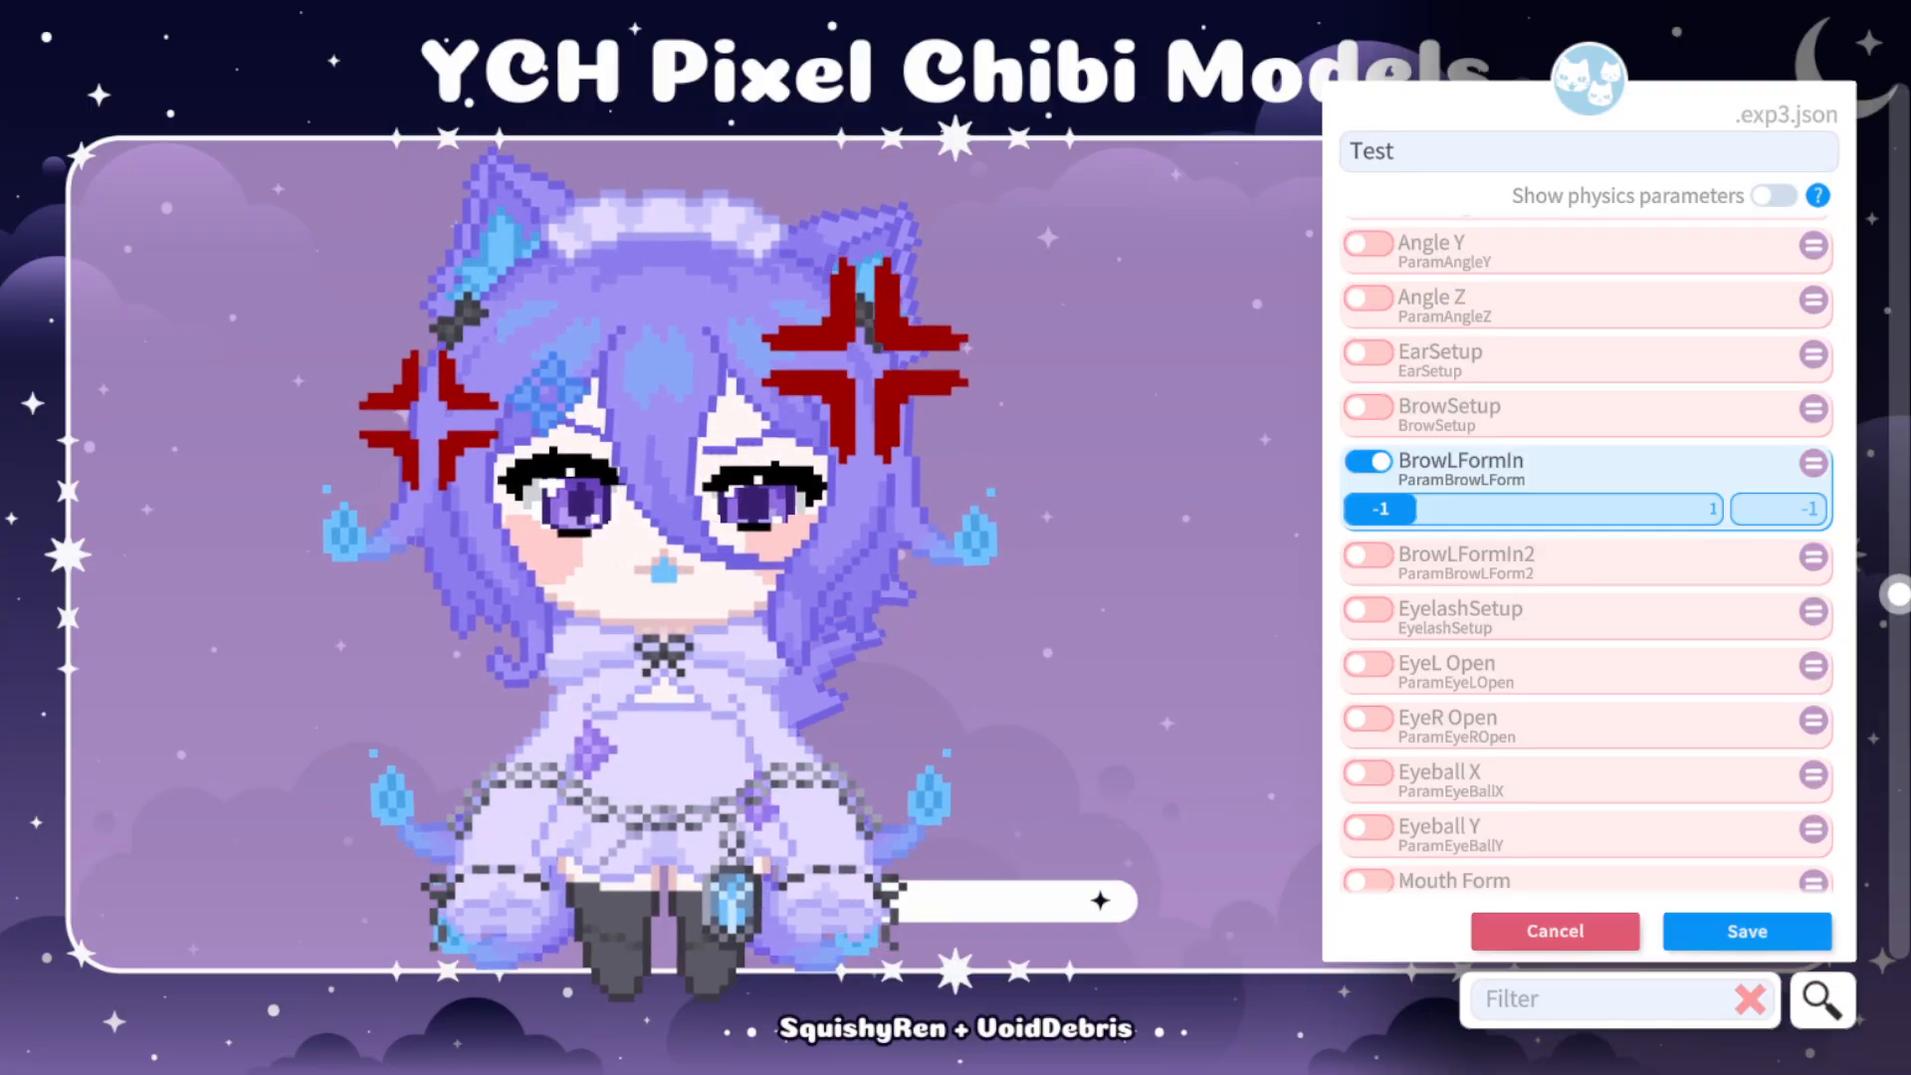
left_click(1369, 555)
left_click_drag(1533, 602, 1381, 602)
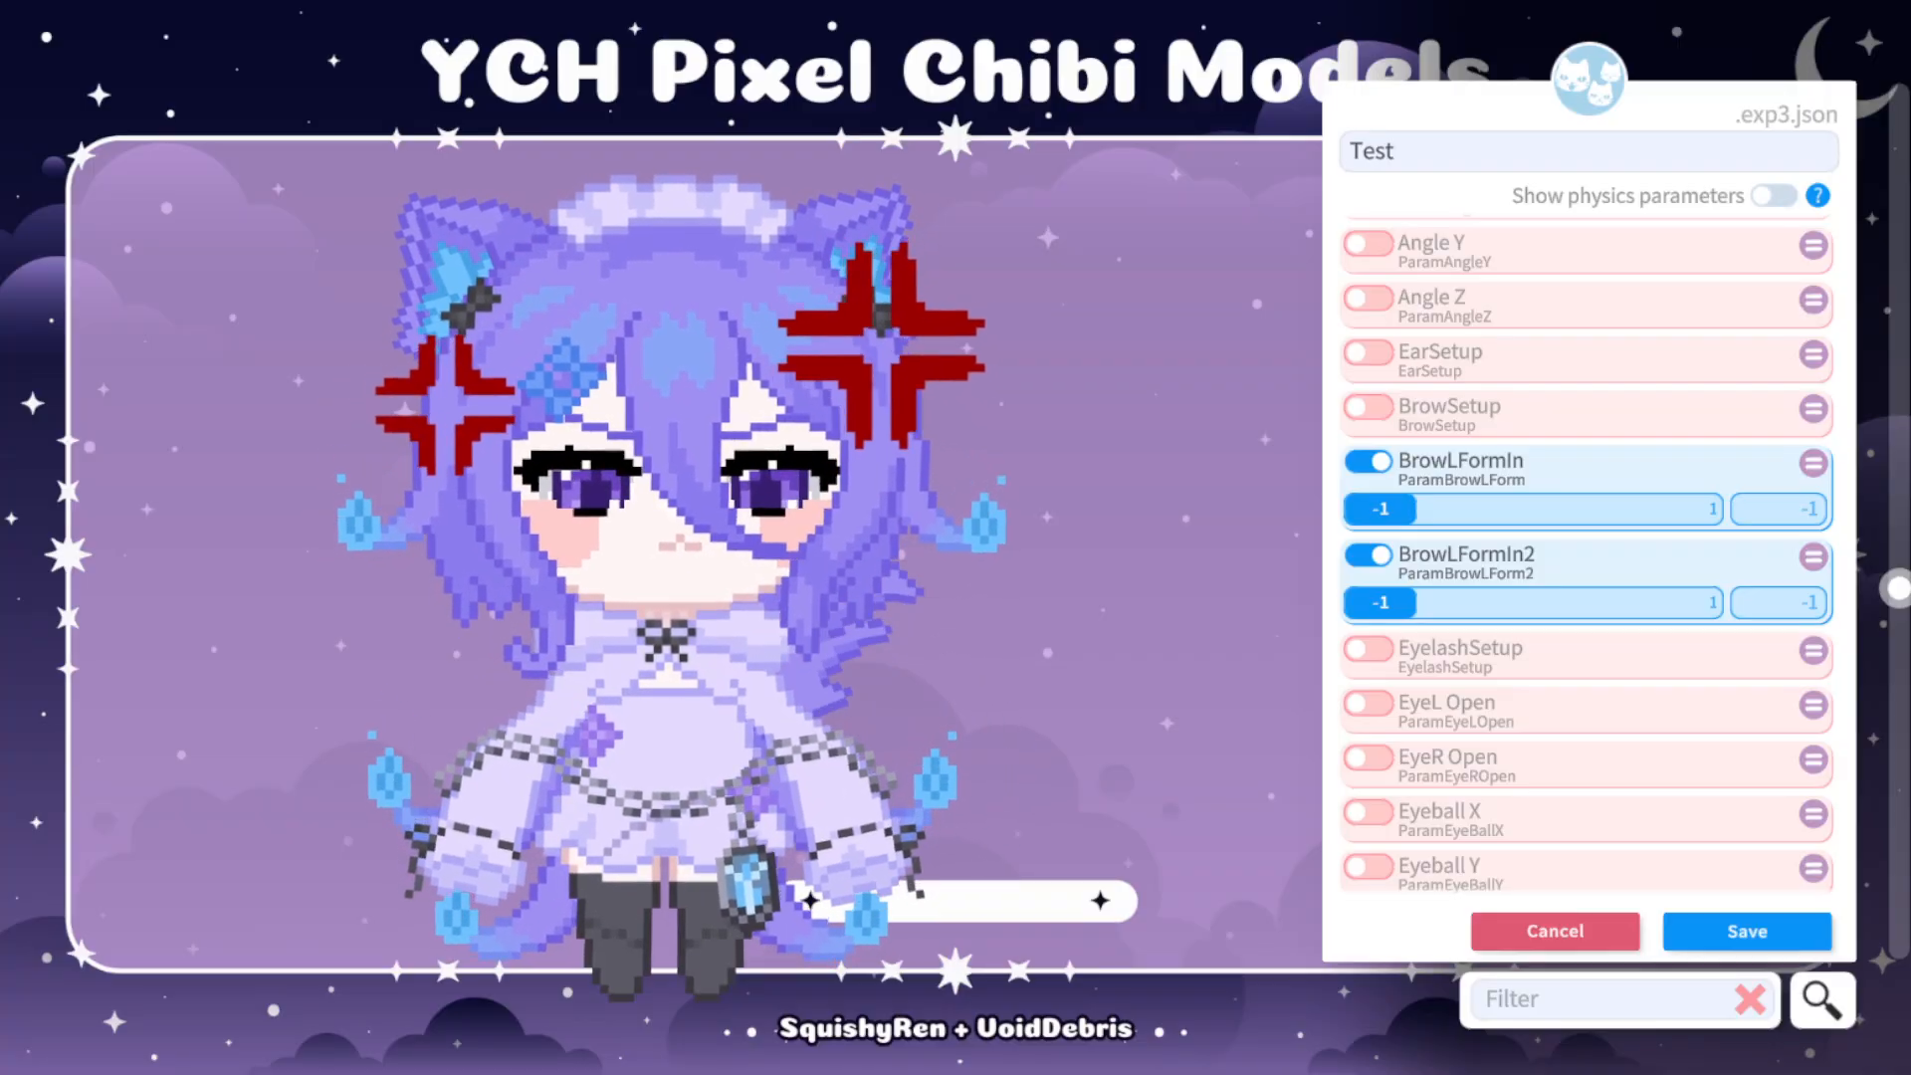
left_click(1368, 461)
left_click(1369, 515)
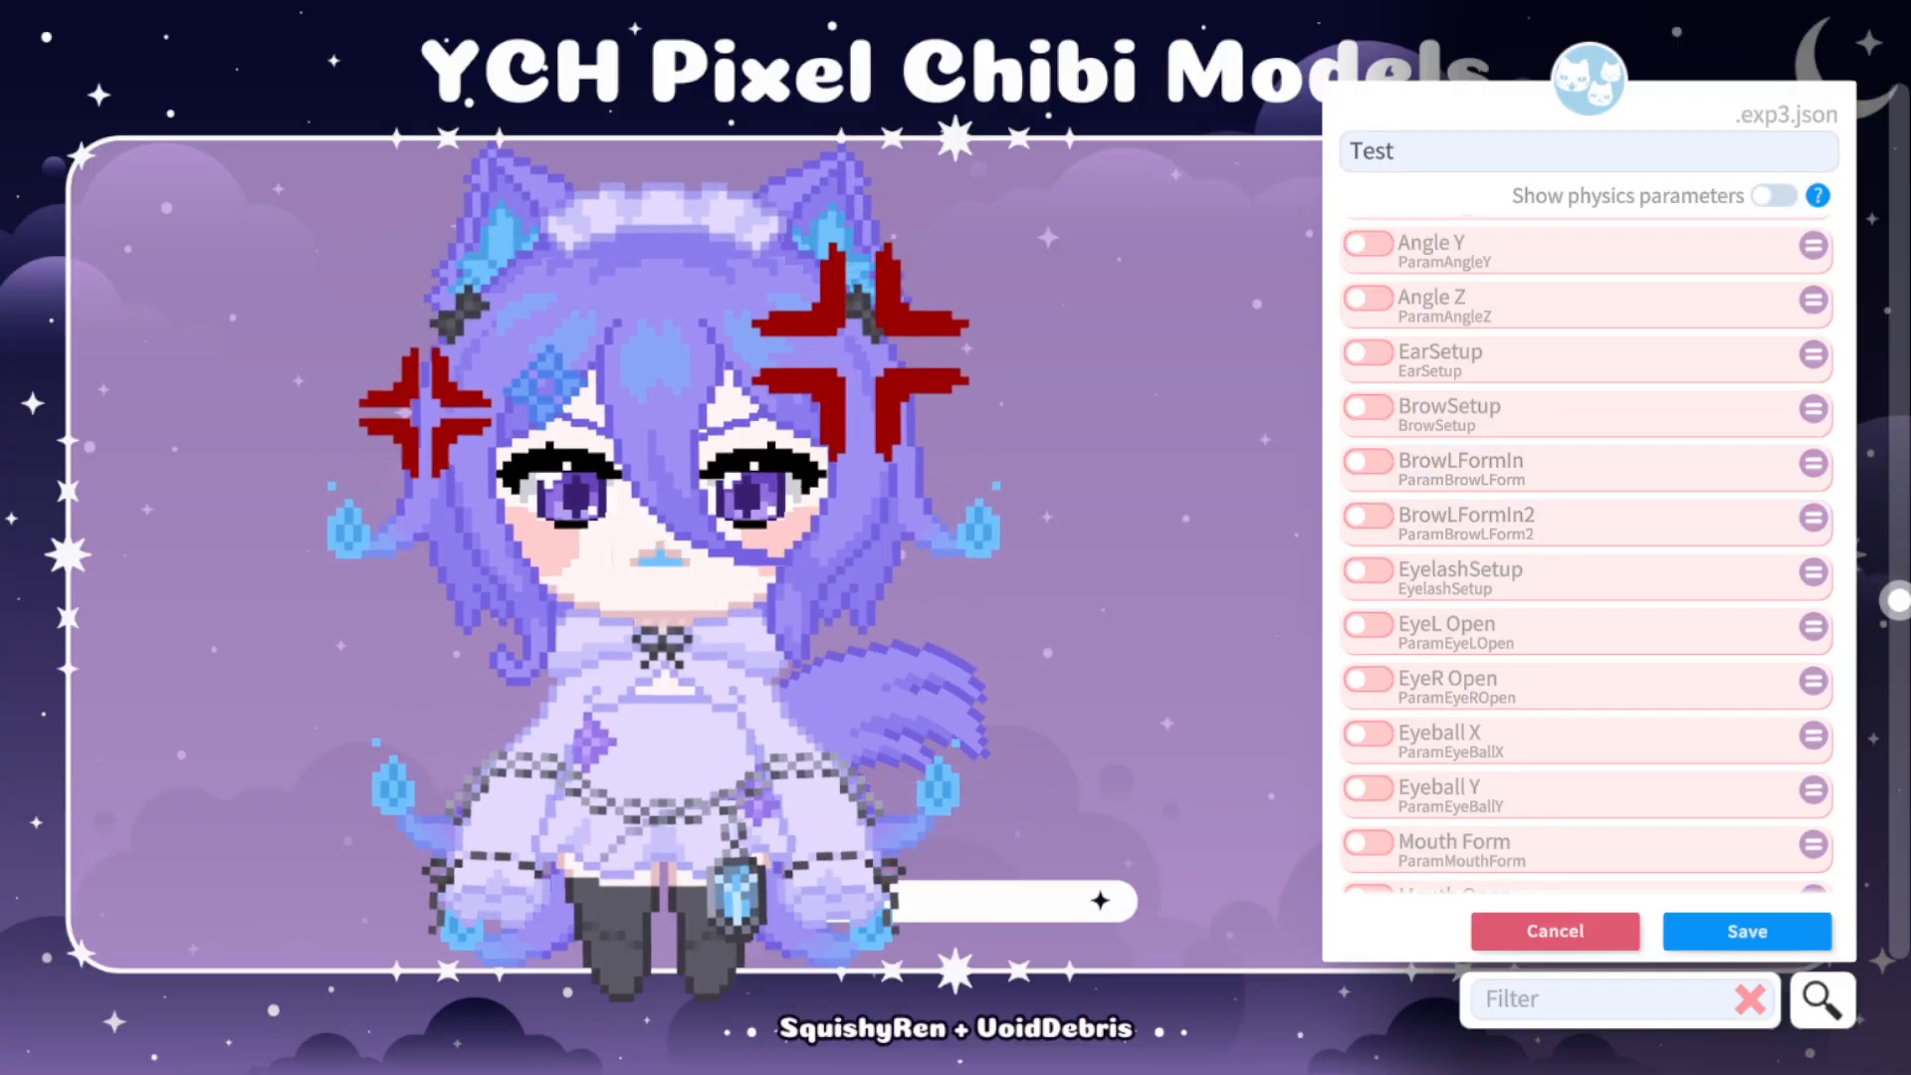
Try the EyeL Open parameter at 1 and at 0 on the model, and switch it back off.
scroll(1588, 555, "down", 1)
scroll(1587, 555, "down", 2)
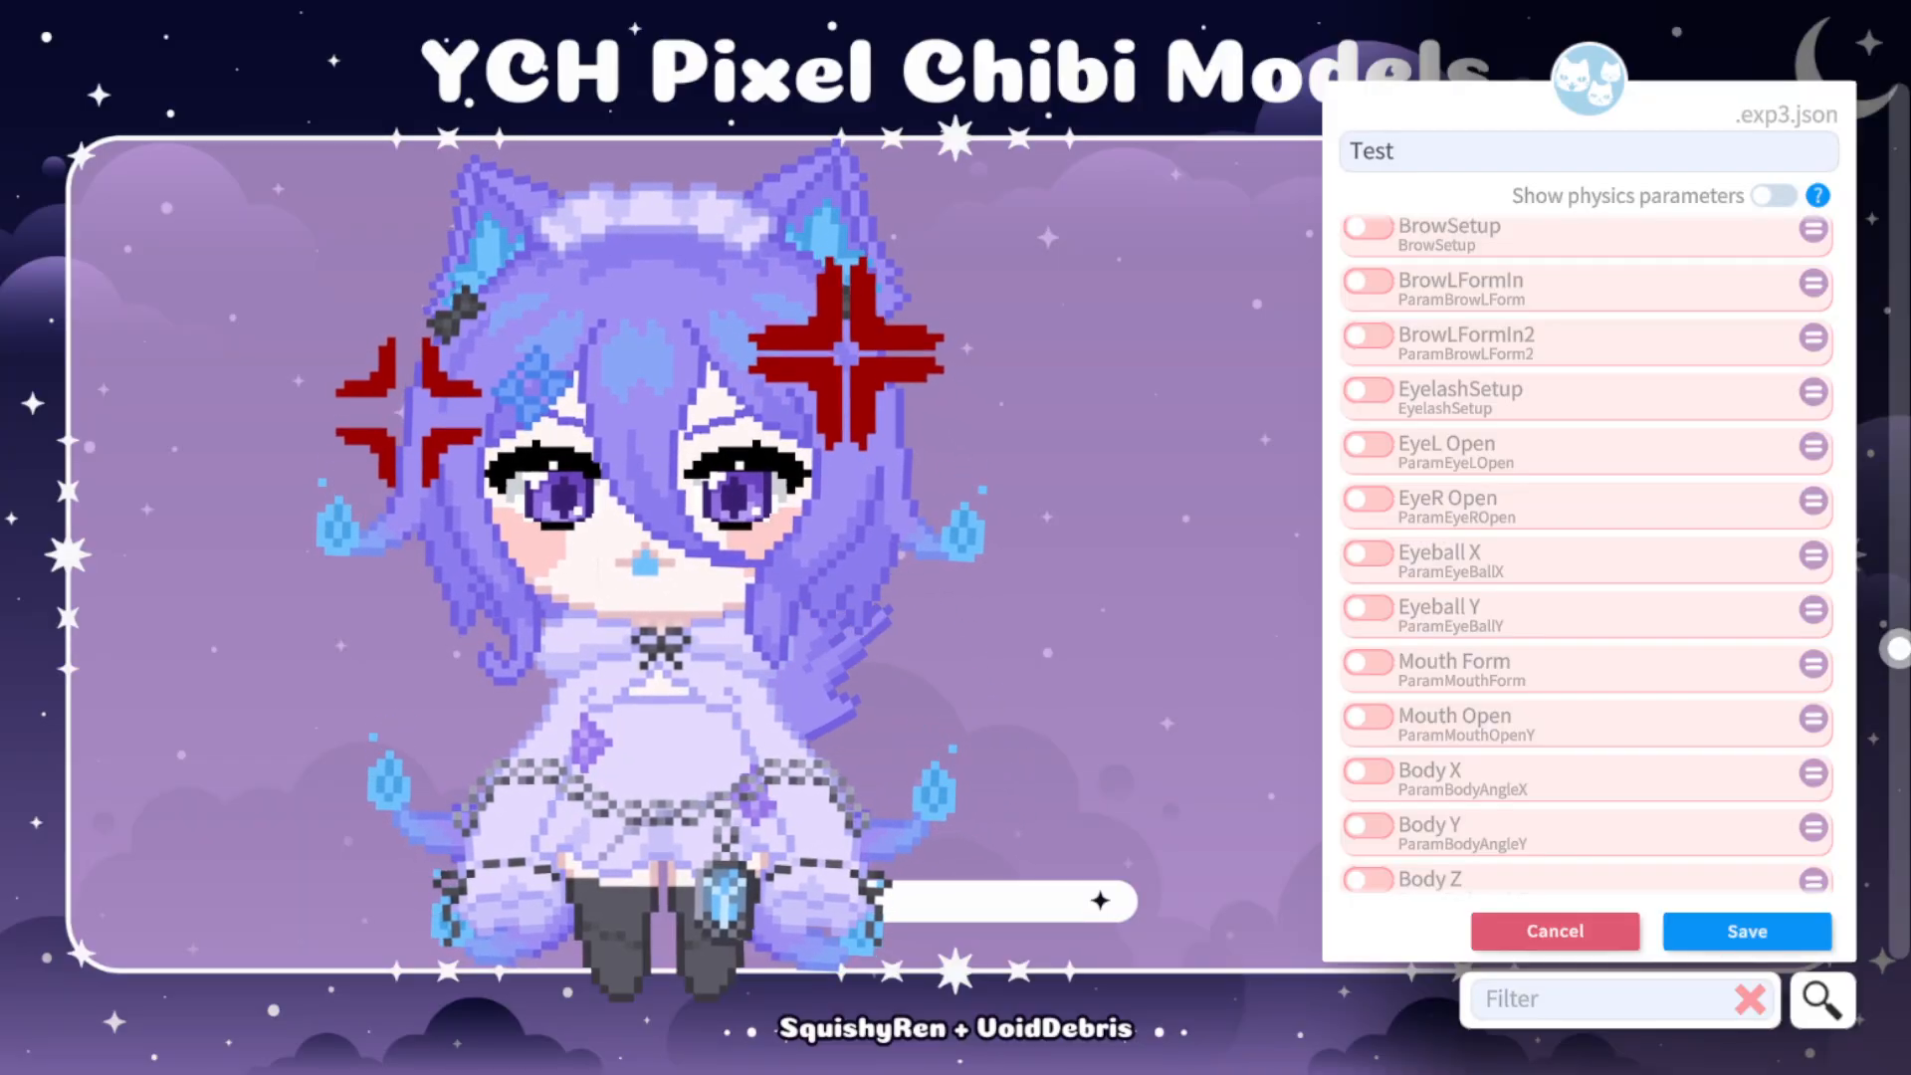
scroll(1588, 556, "up", 2)
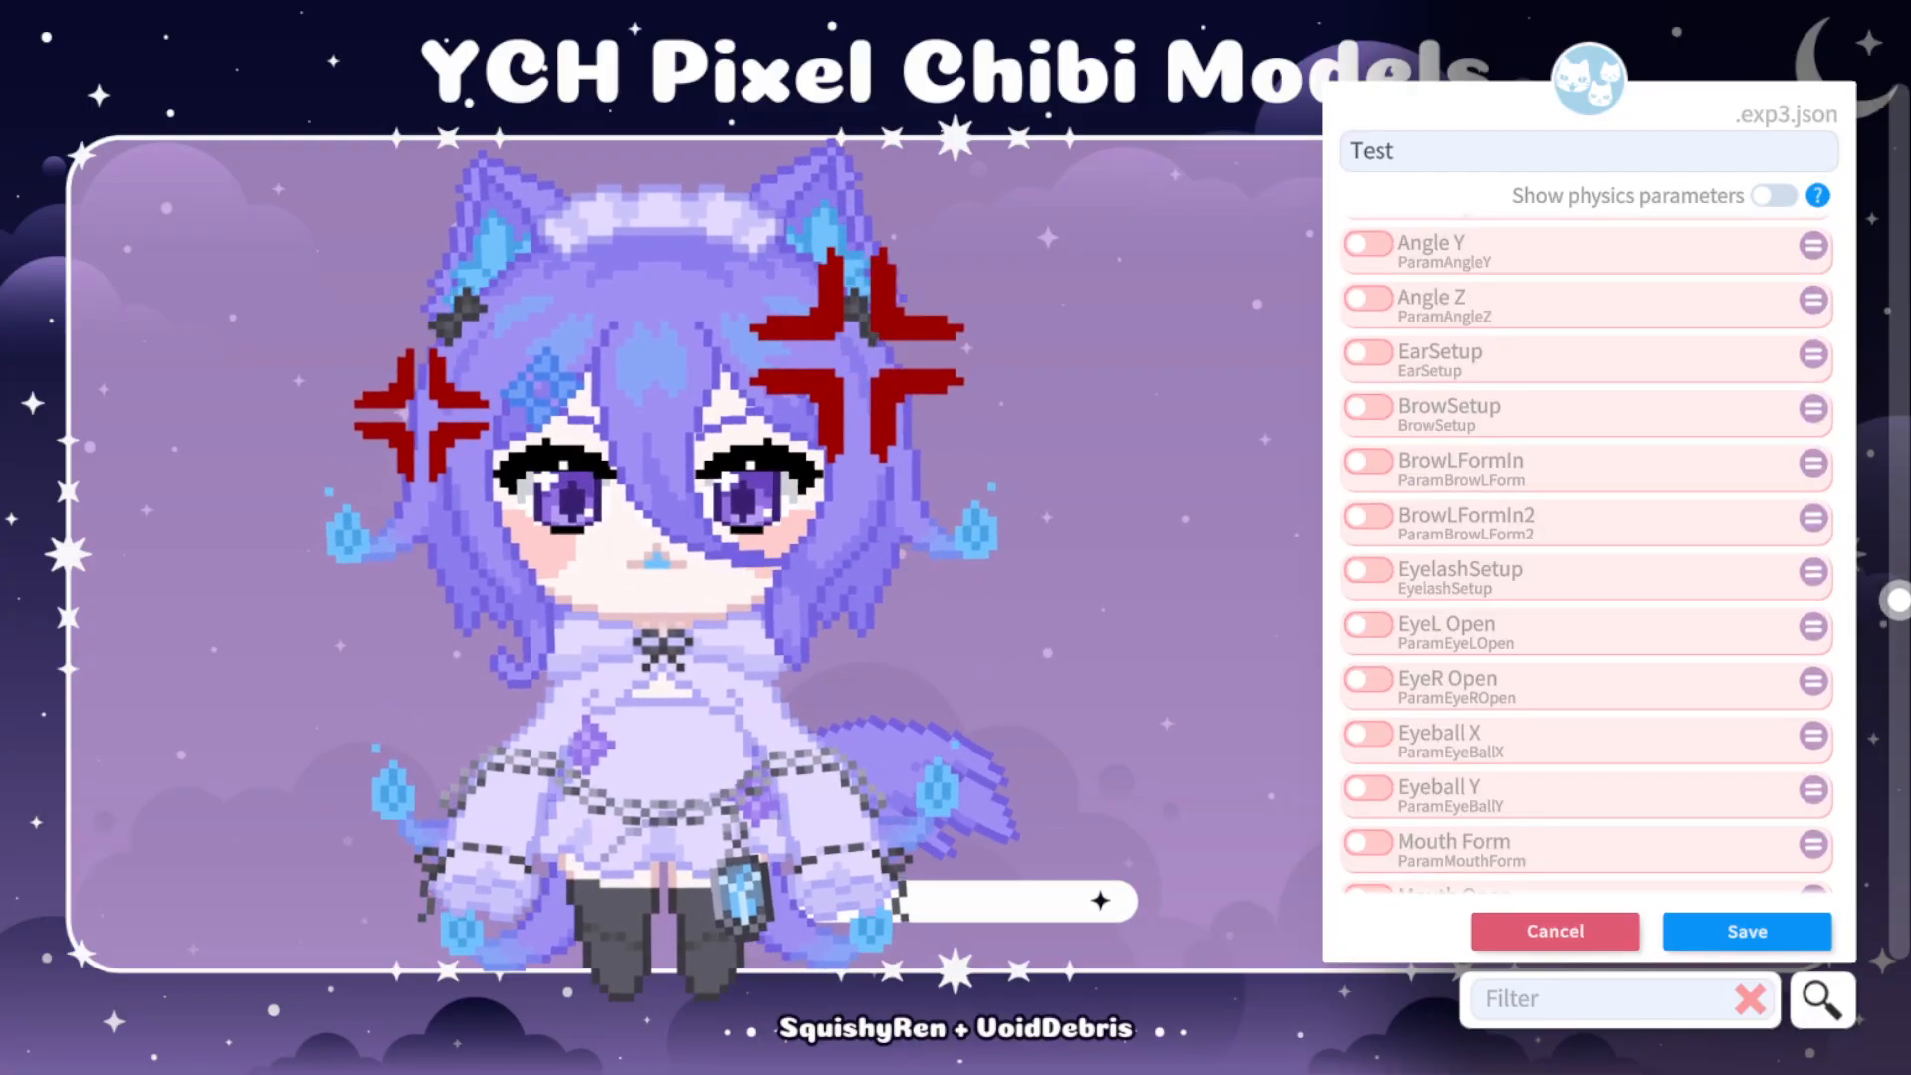
scroll(1588, 556, "down", 1)
left_click(1368, 565)
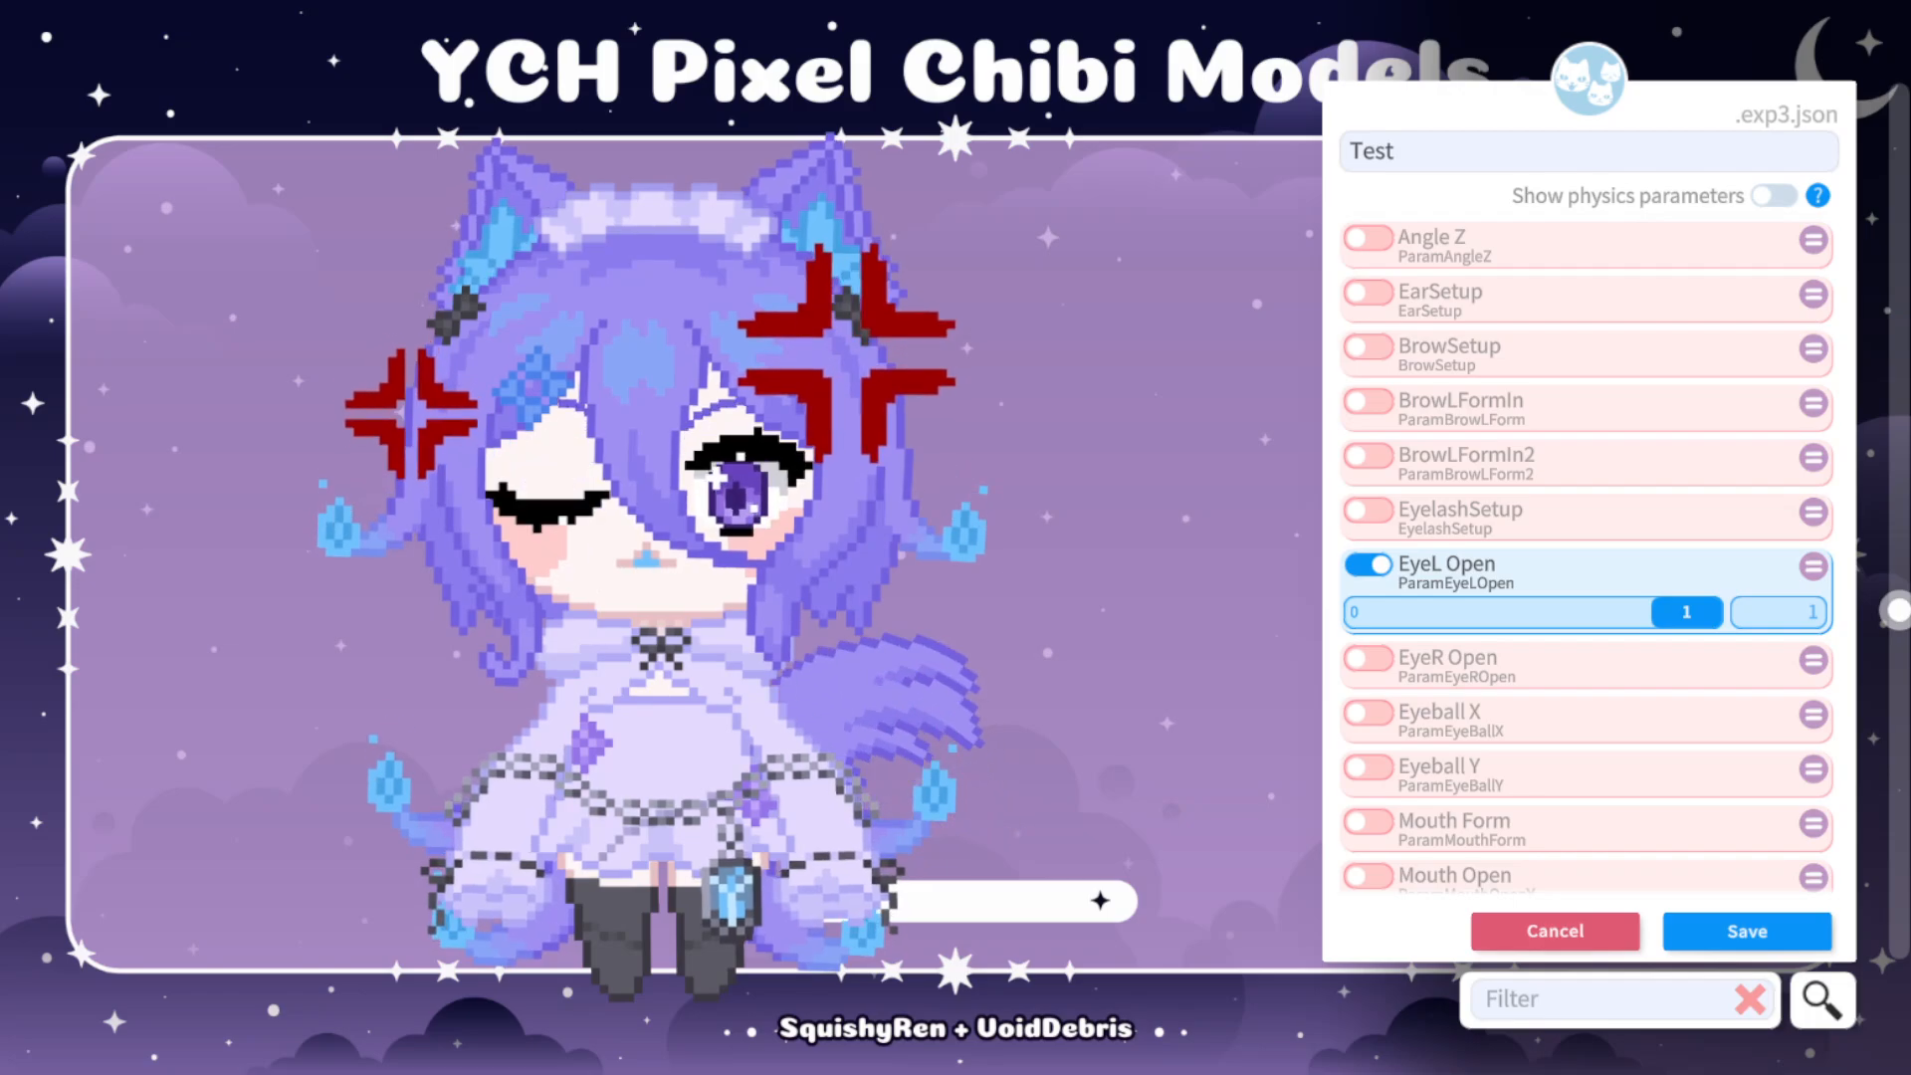
left_click_drag(1686, 613, 1379, 613)
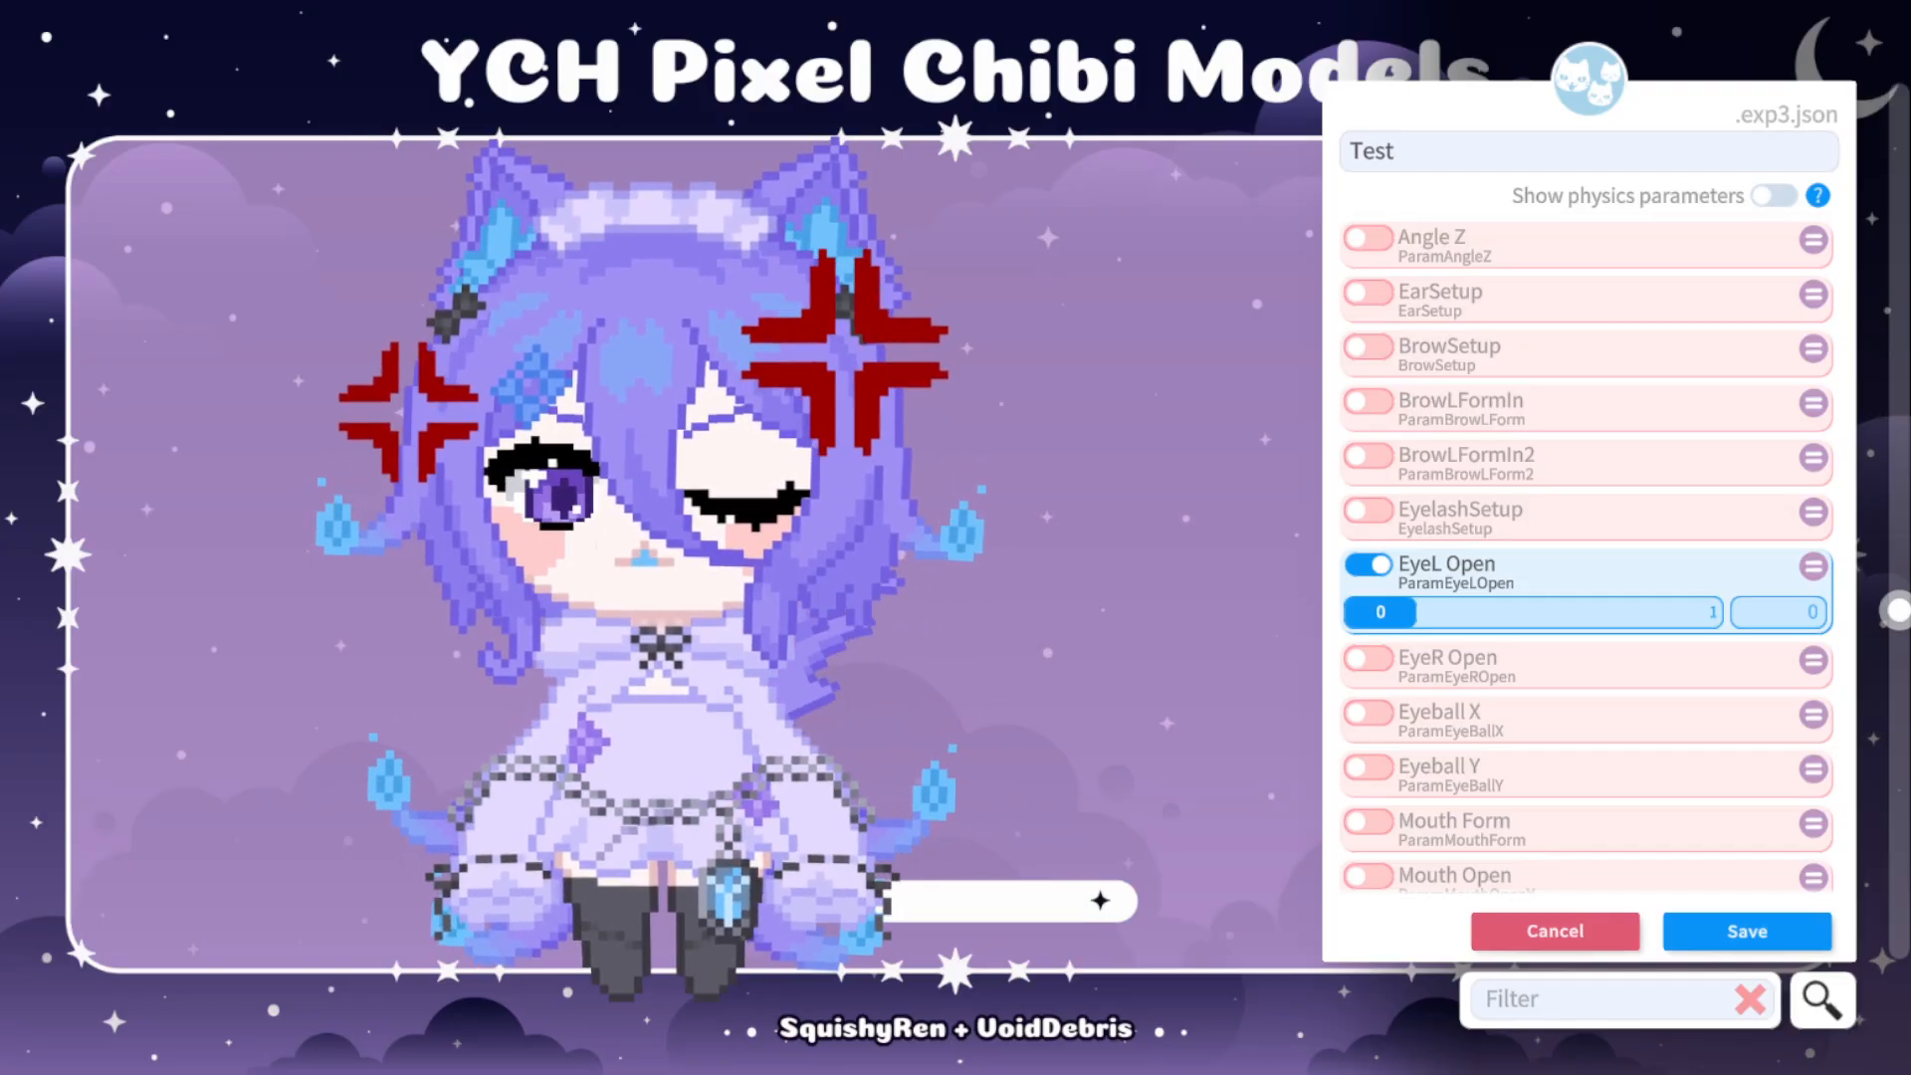
left_click(1369, 564)
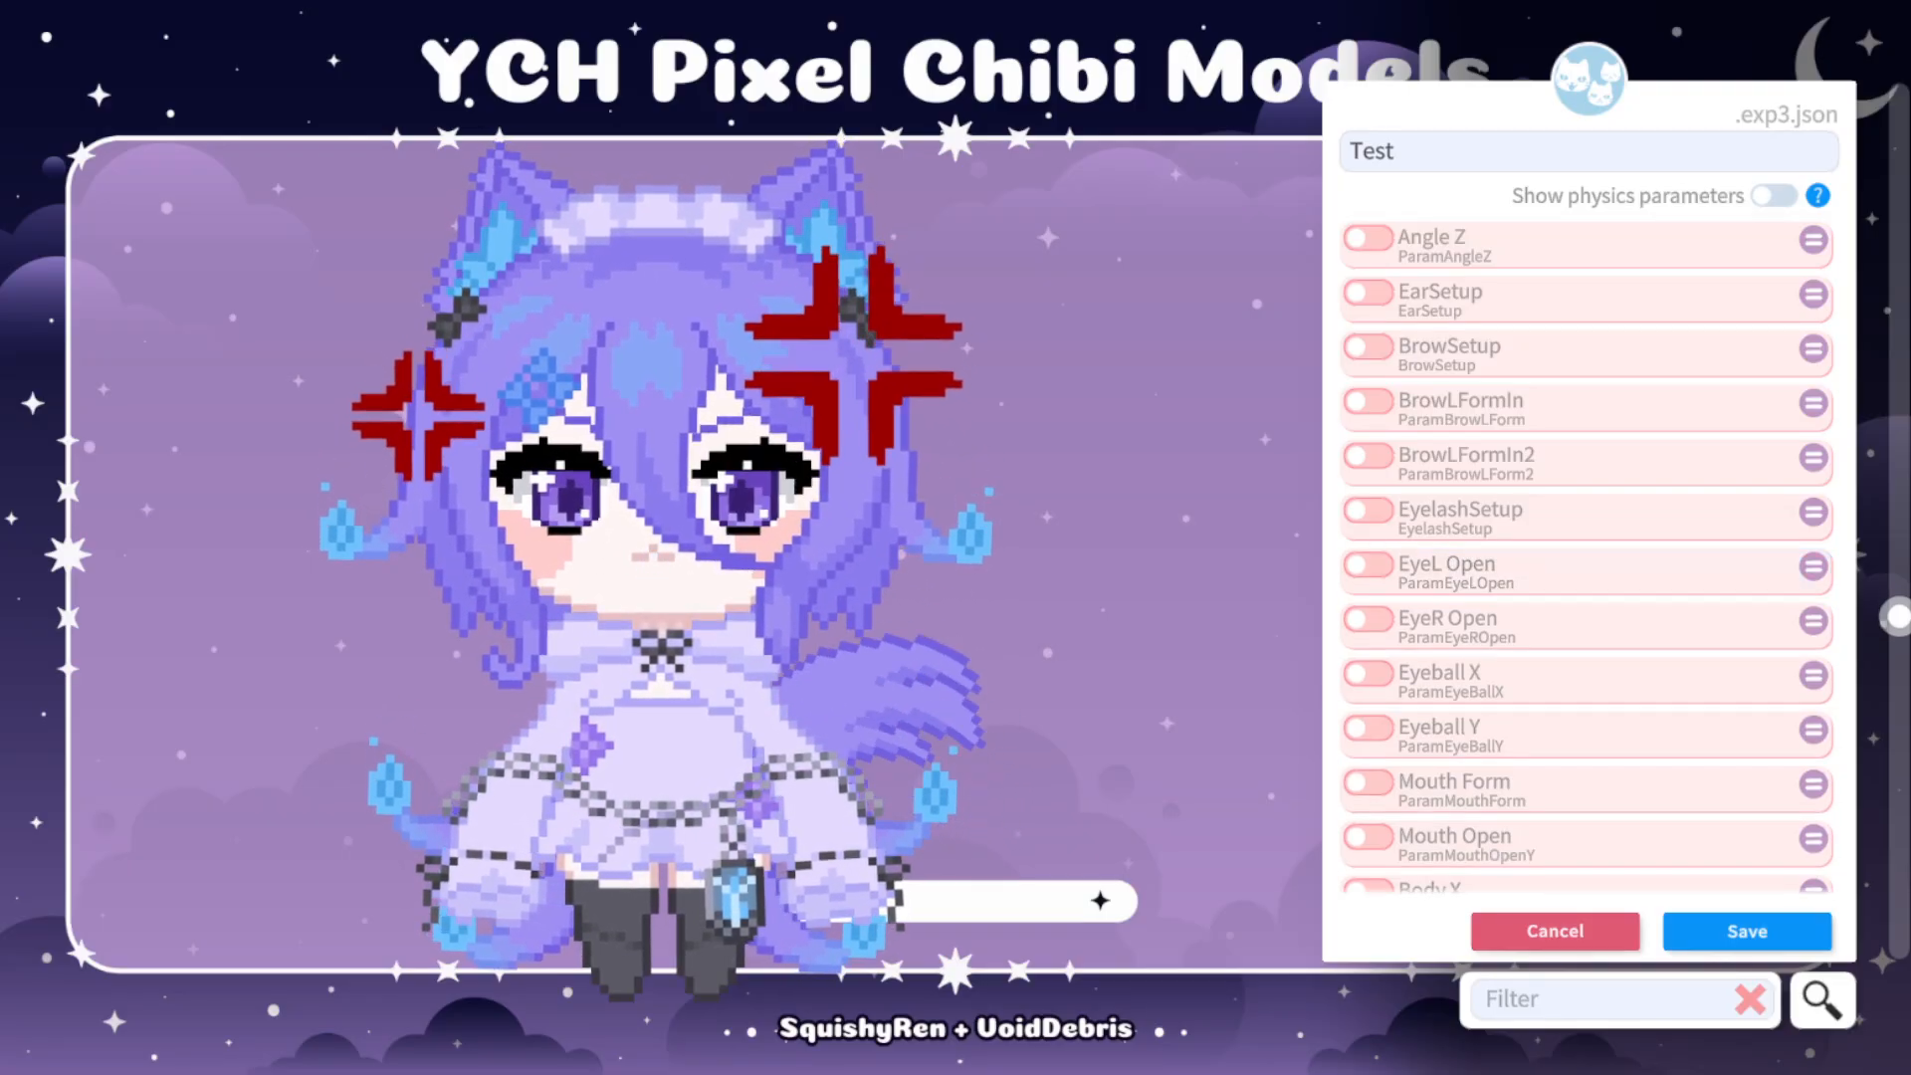
Switch off the AngwyMouf and AngyToggle parameters in the Test expression.
scroll(1587, 554, "up", 6)
scroll(1587, 555, "up", 3)
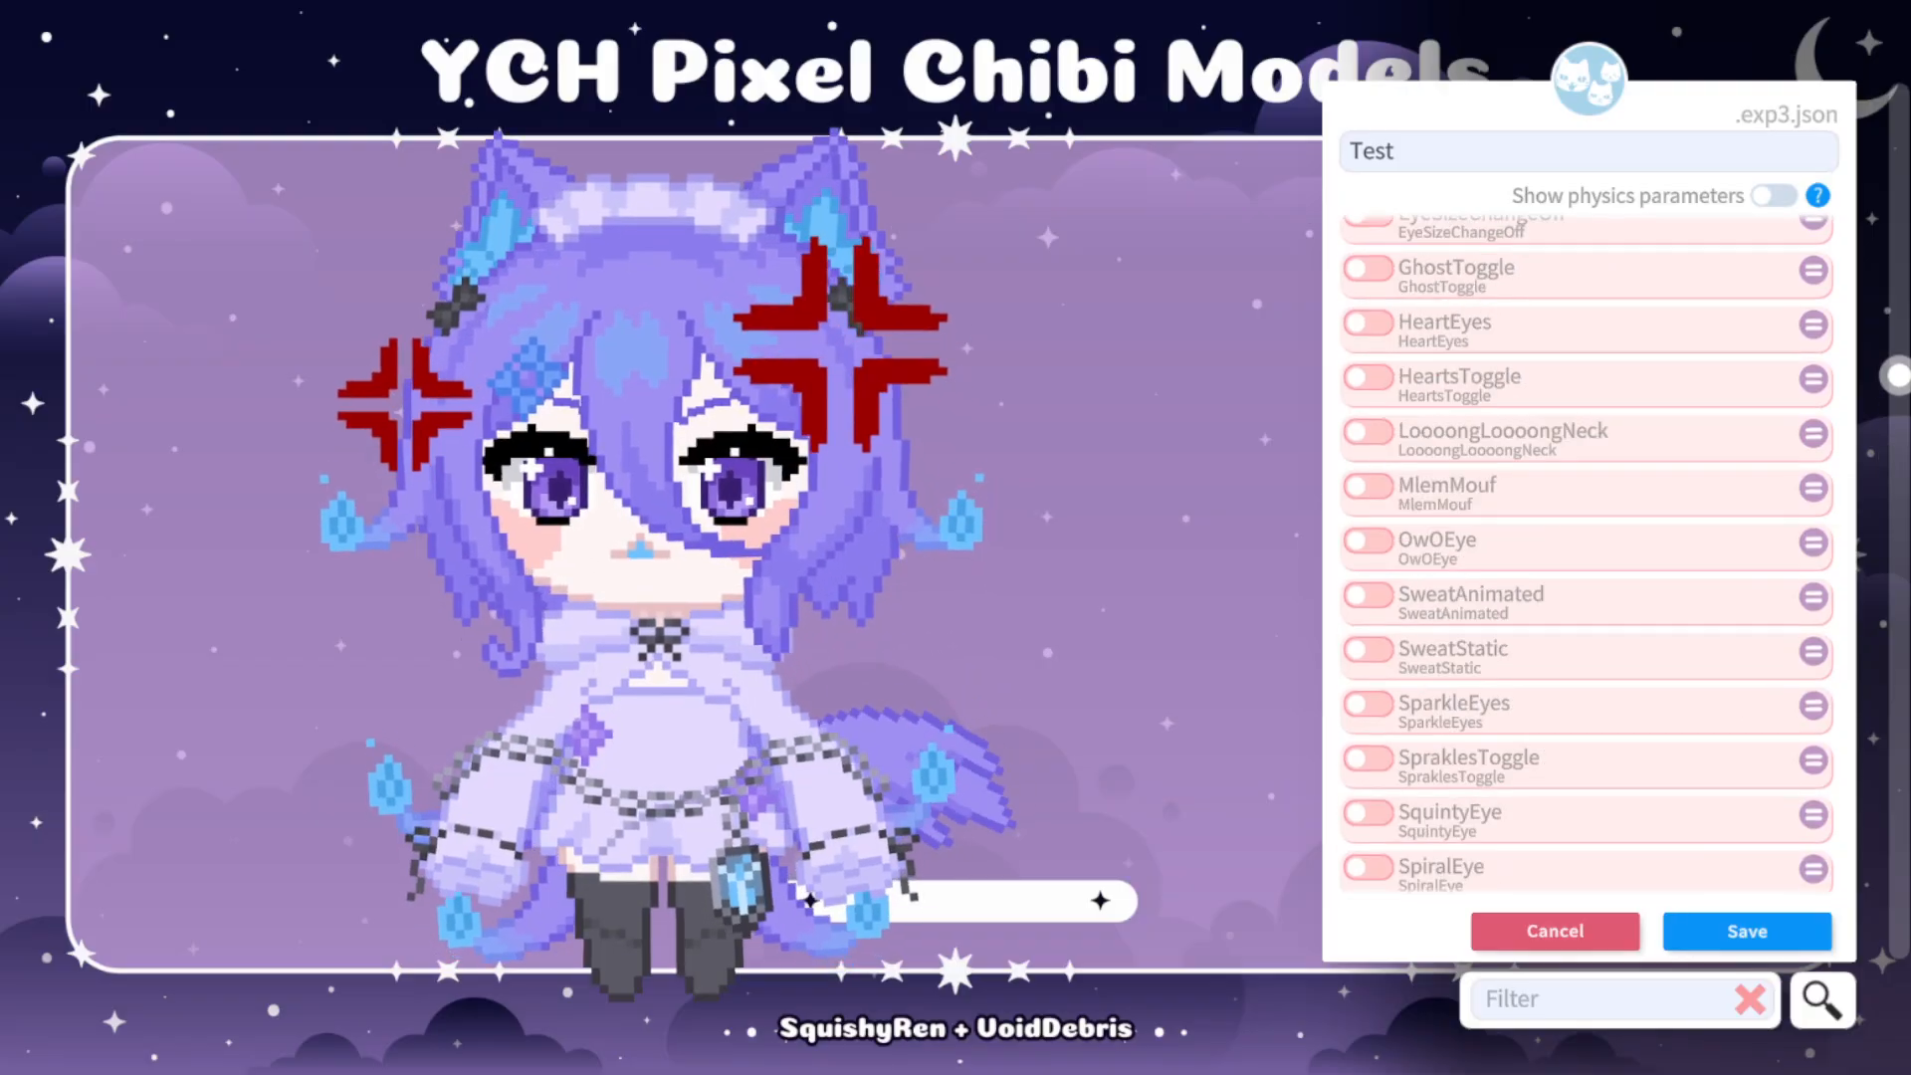
scroll(1586, 555, "up", 8)
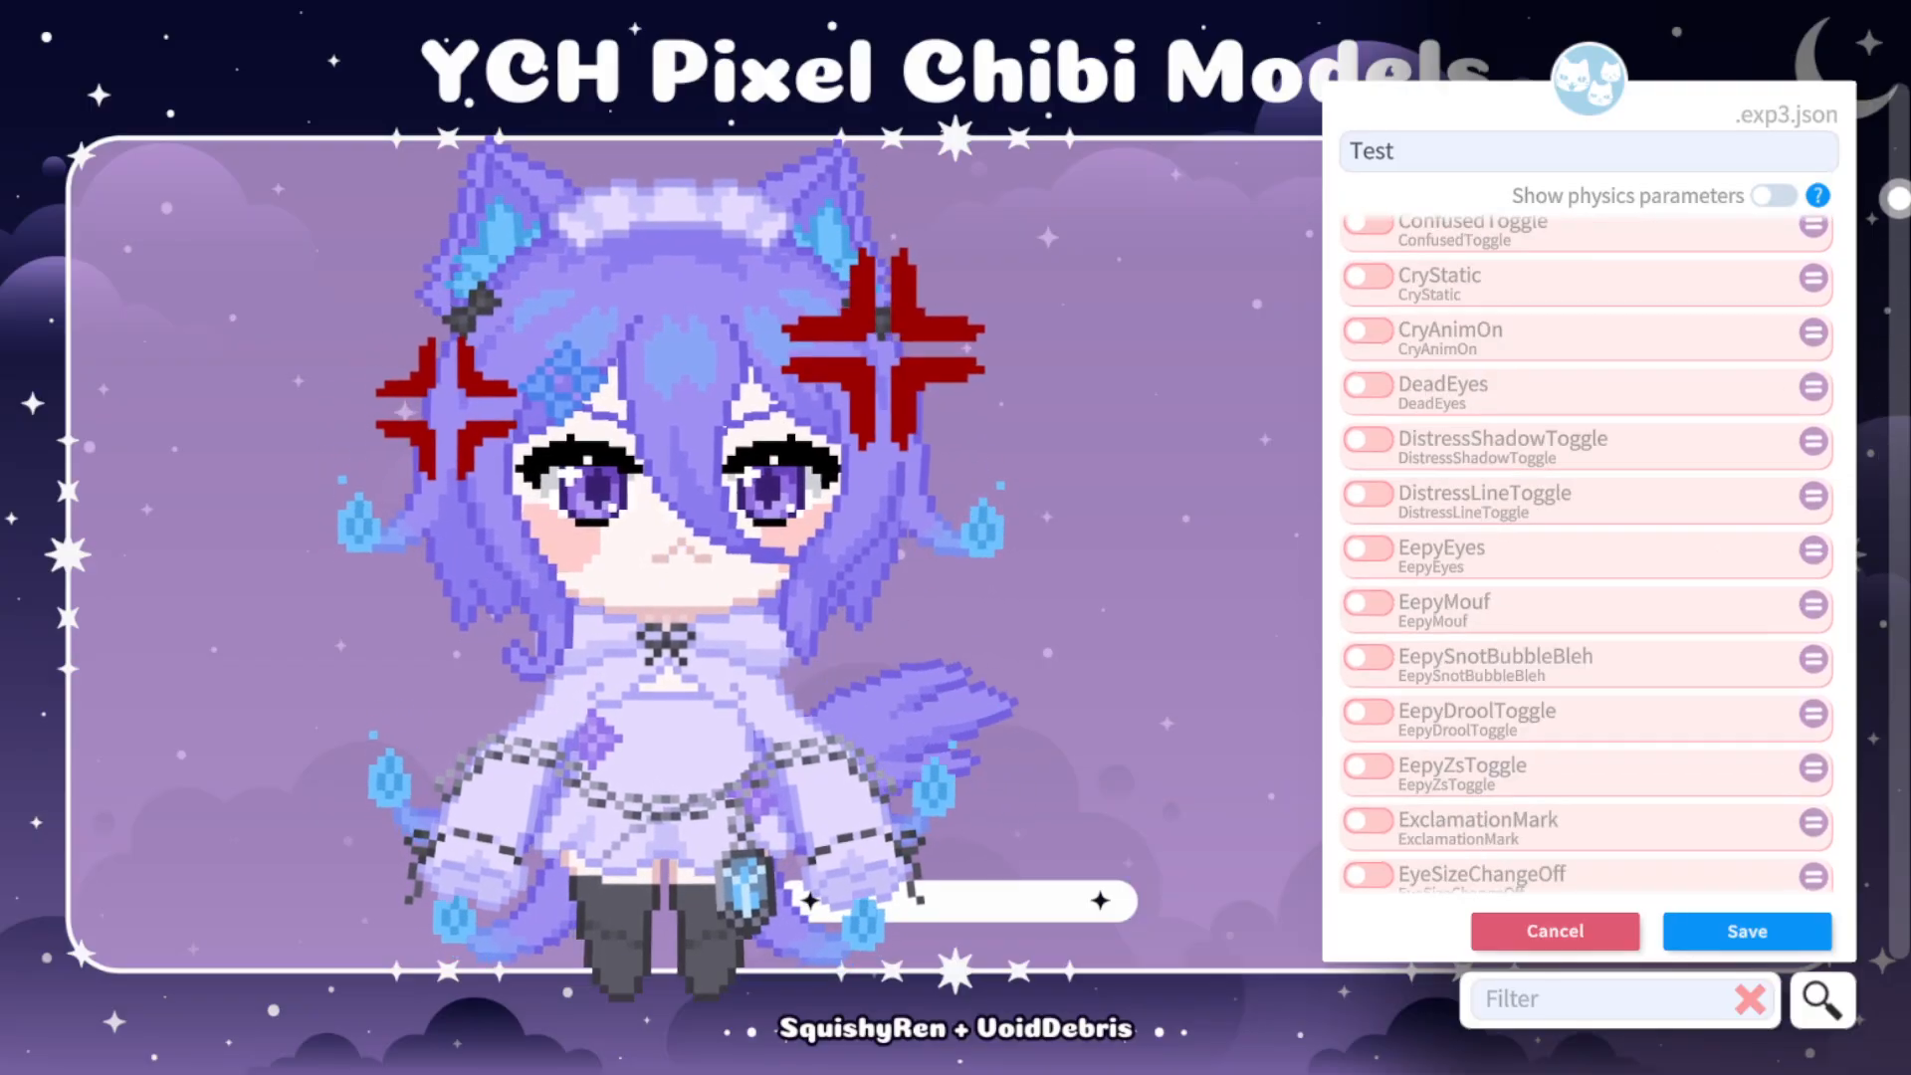
scroll(1586, 554, "up", 2)
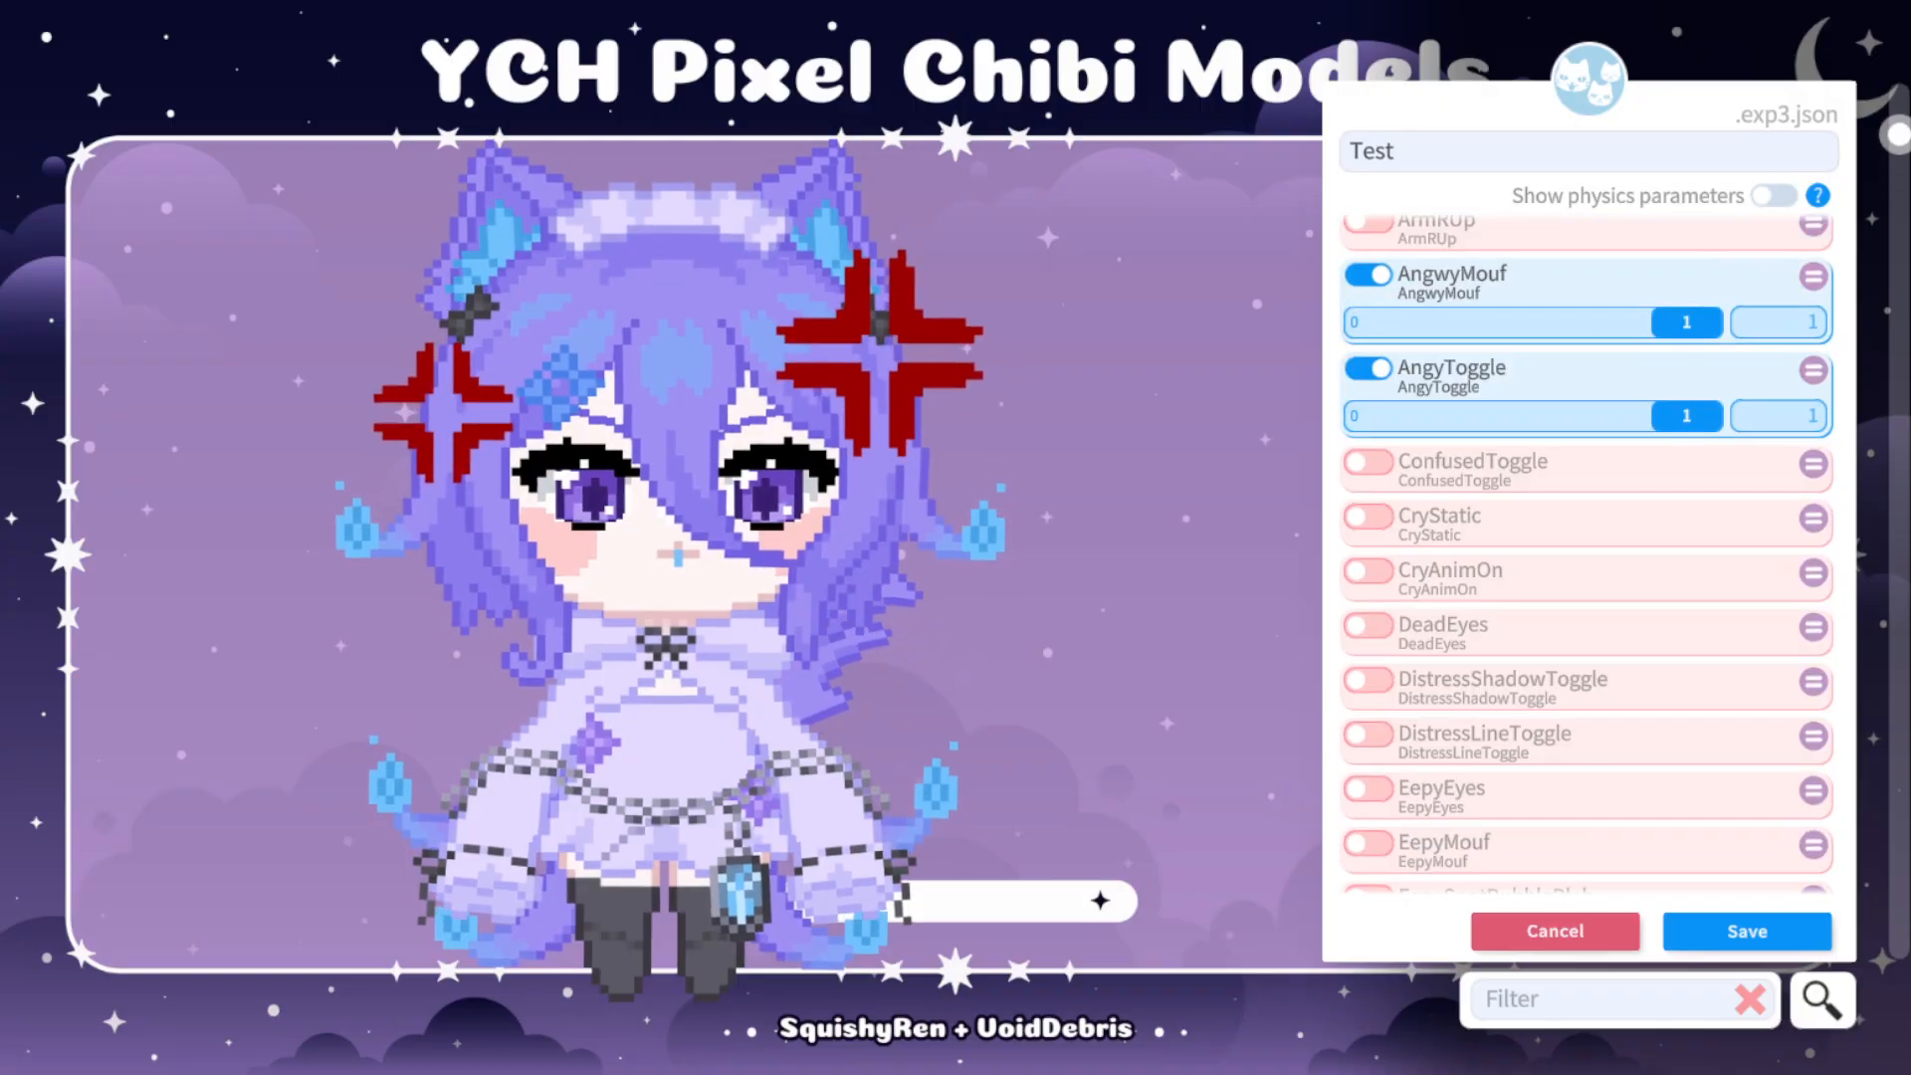
left_click(1369, 274)
left_click(1369, 330)
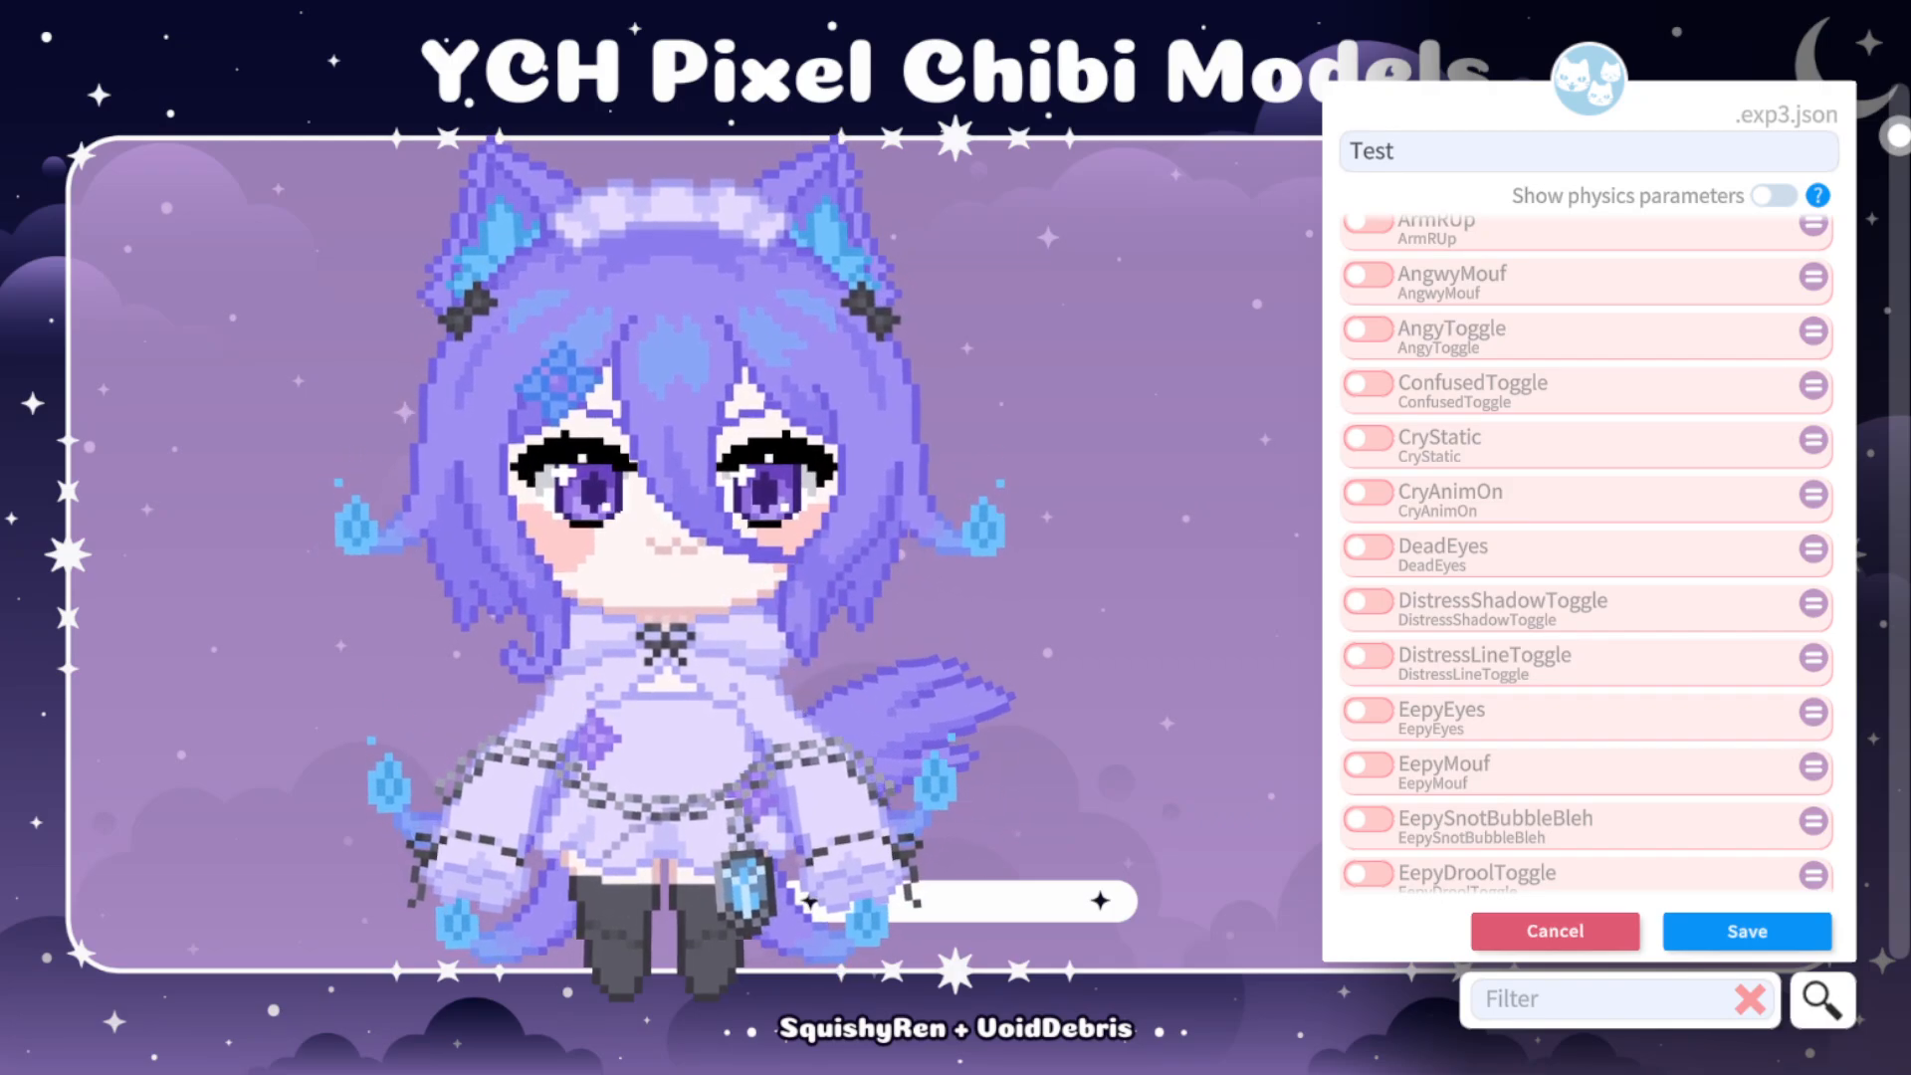
Enable the CryStatic and CryAnimOn parameters together, each at value 1, to try the crying effects.
left_click(1368, 438)
left_click_drag(1382, 485, 1686, 485)
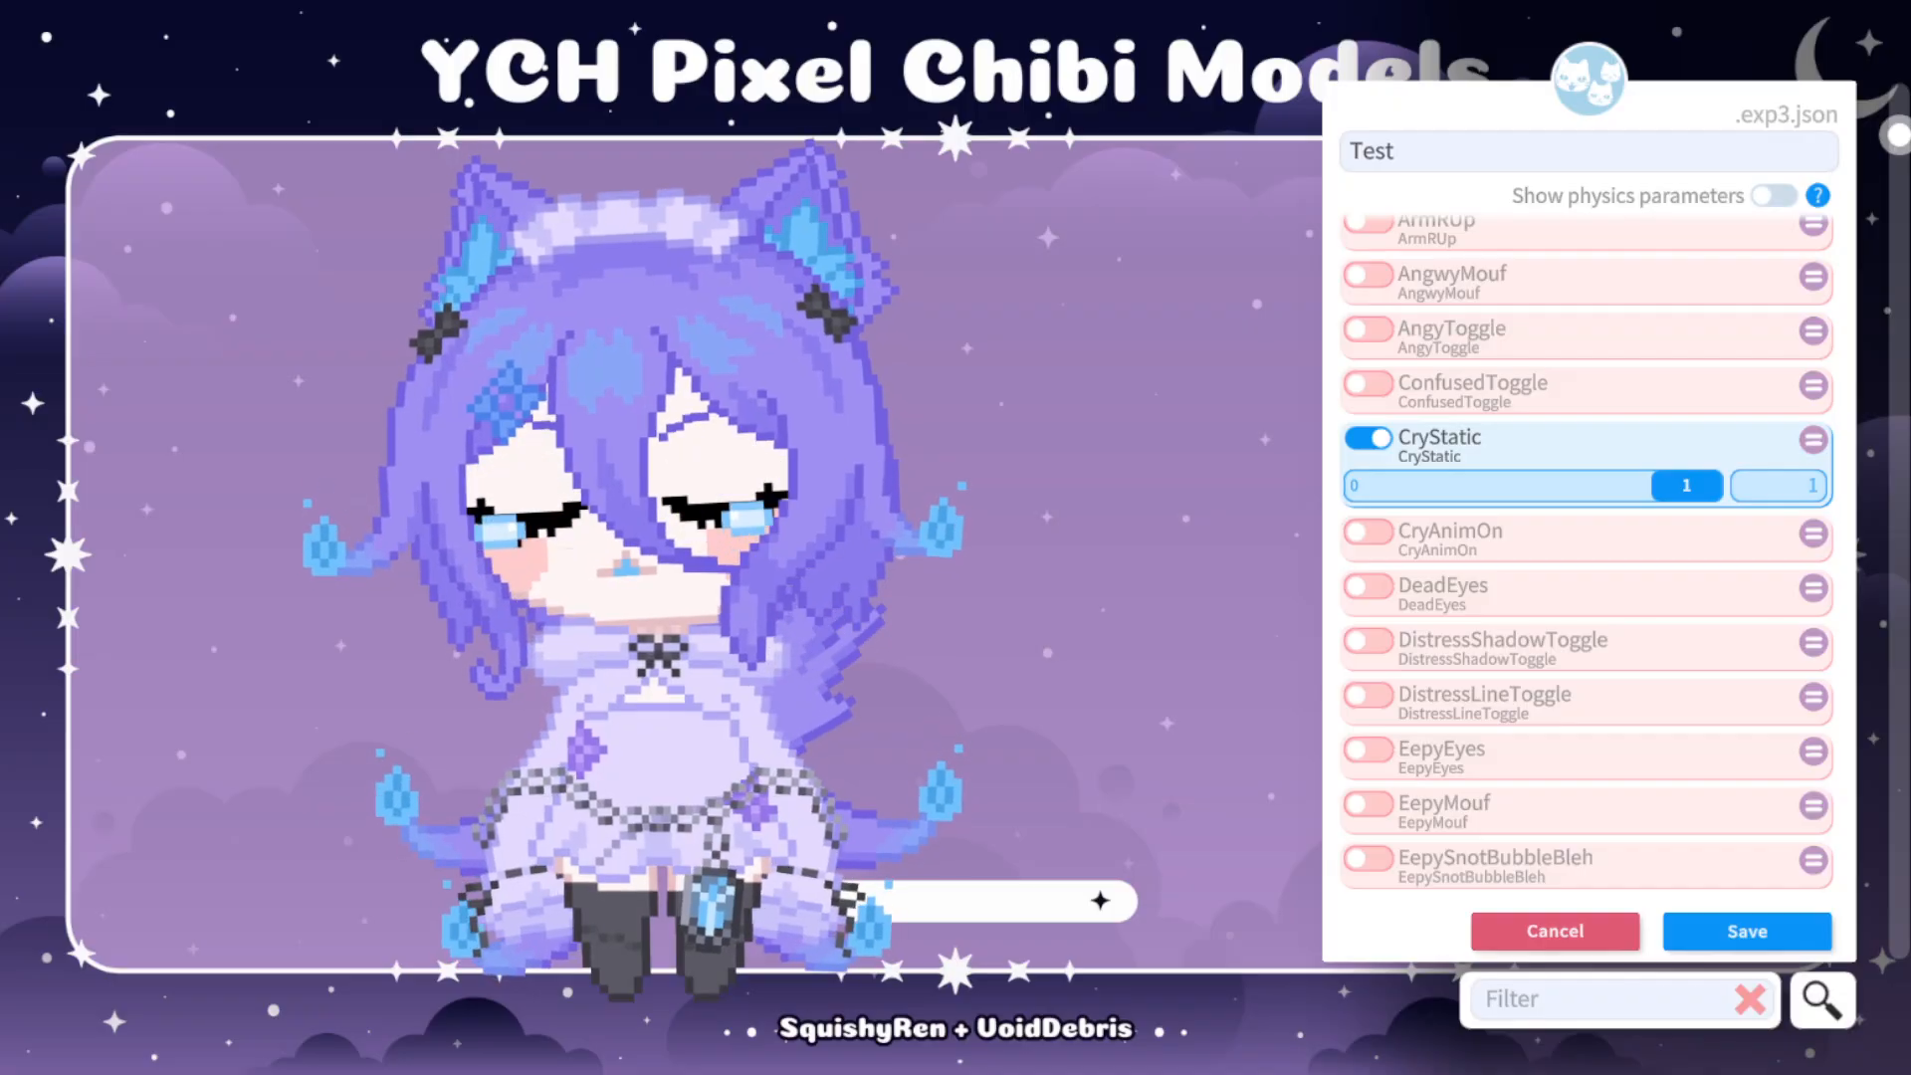
left_click(1368, 438)
left_click(1368, 492)
left_click_drag(1382, 539, 1686, 540)
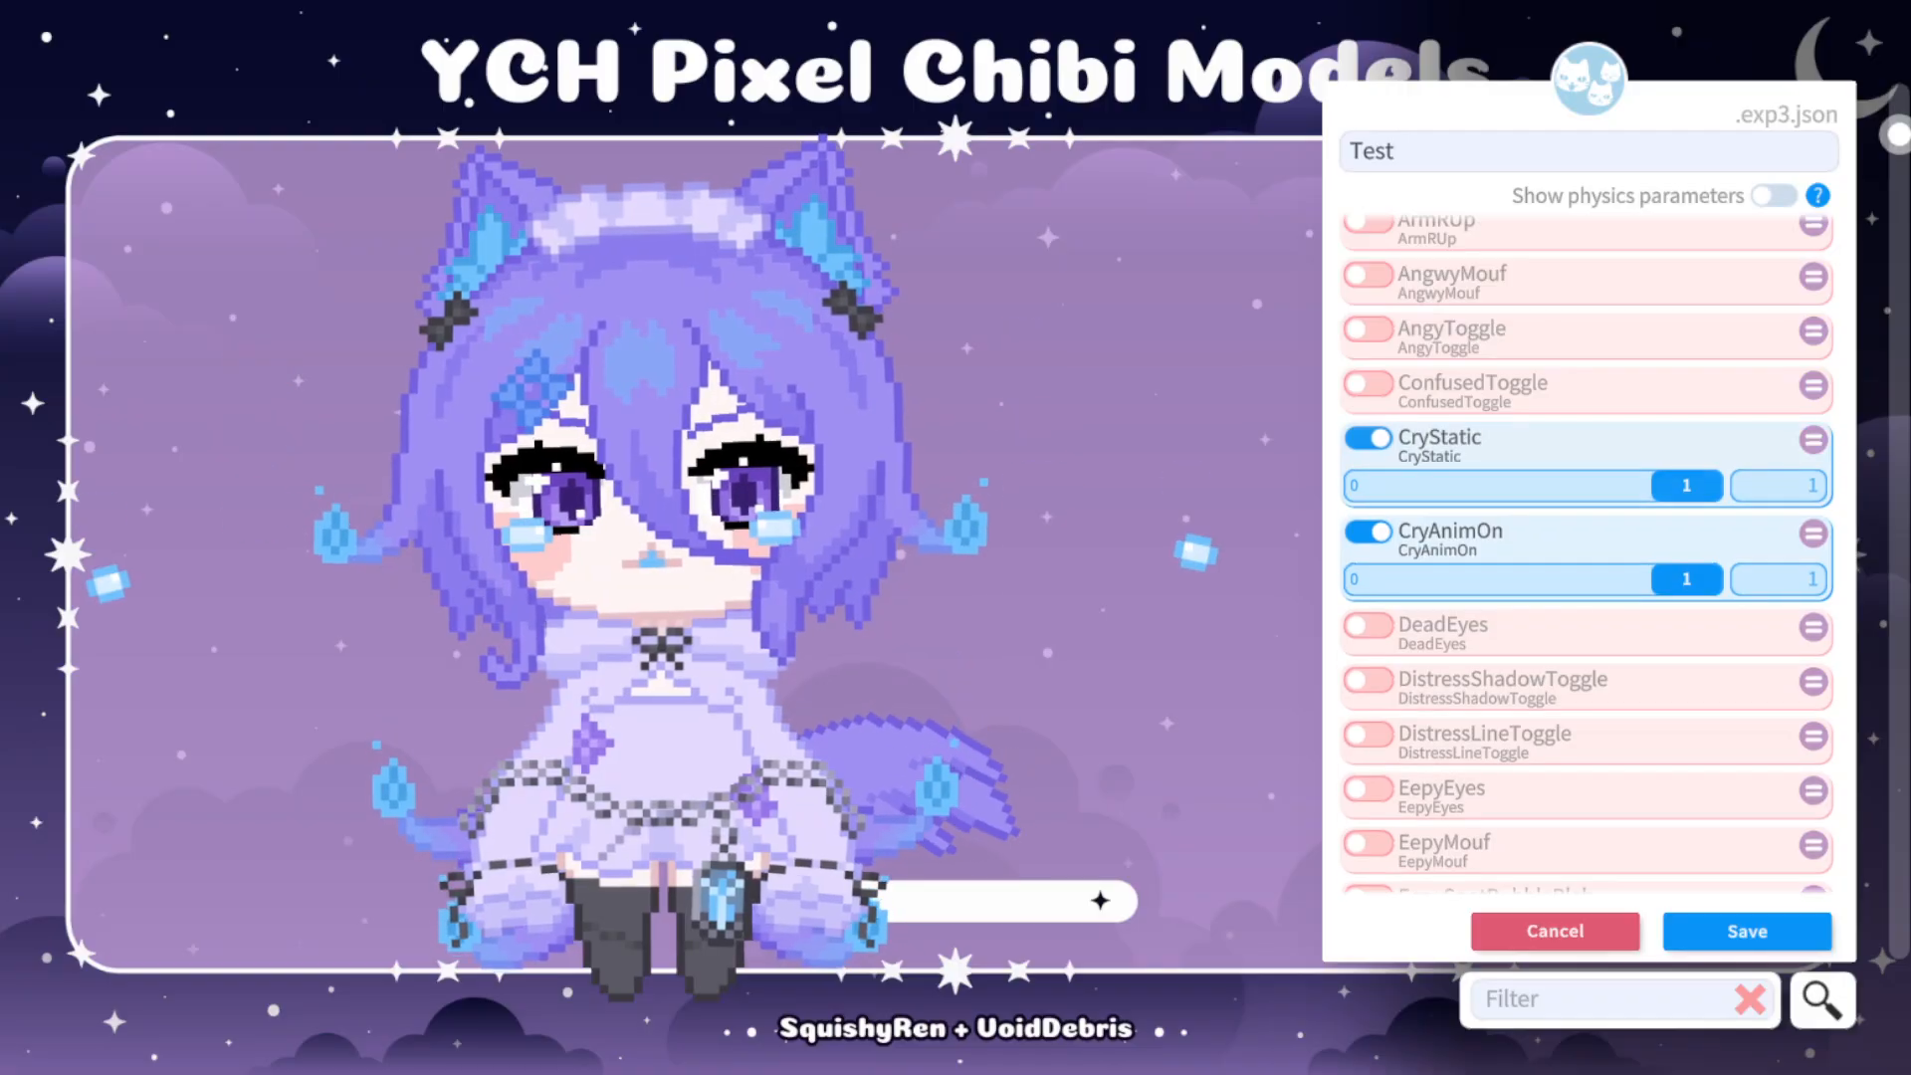
left_click(1368, 438)
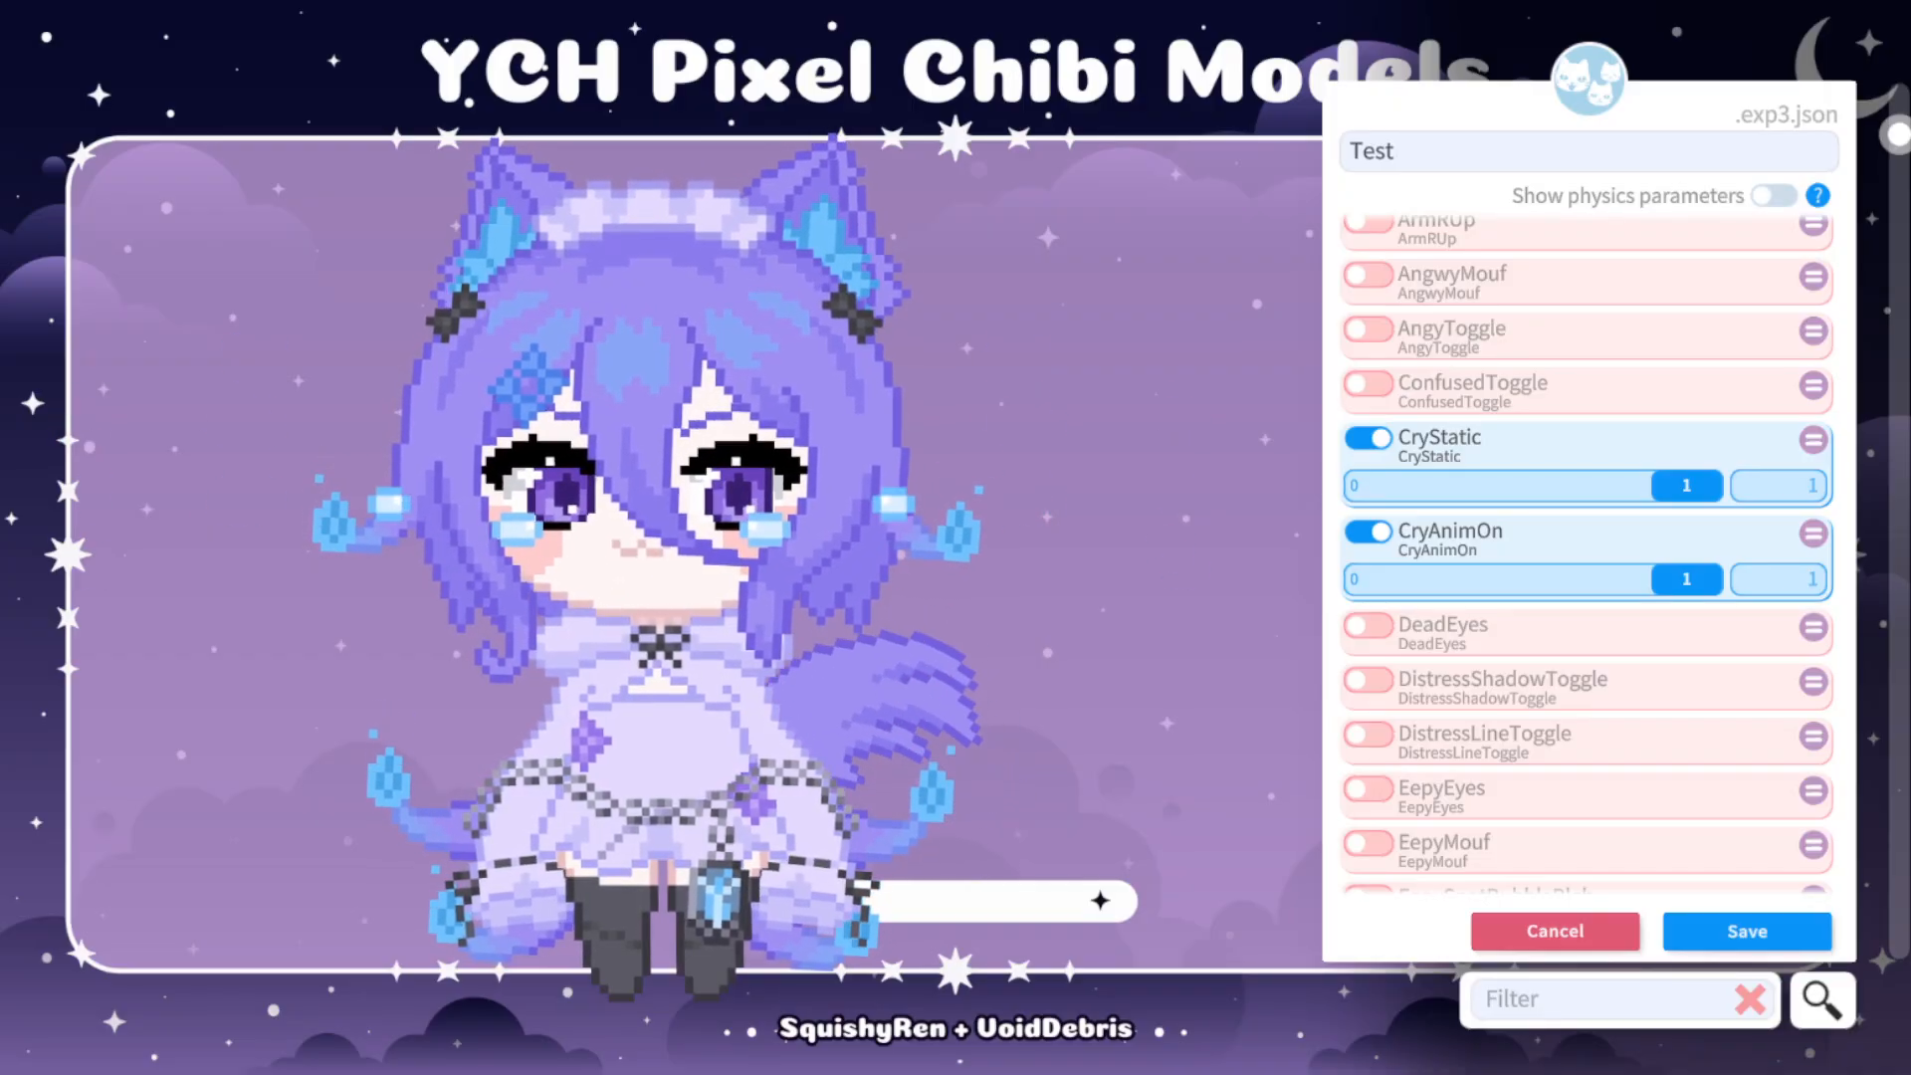
Try the SquintyEye parameter at value 1 alongside the crying effects, and switch it back off.
scroll(1588, 554, "down", 2)
scroll(1588, 554, "down", 2)
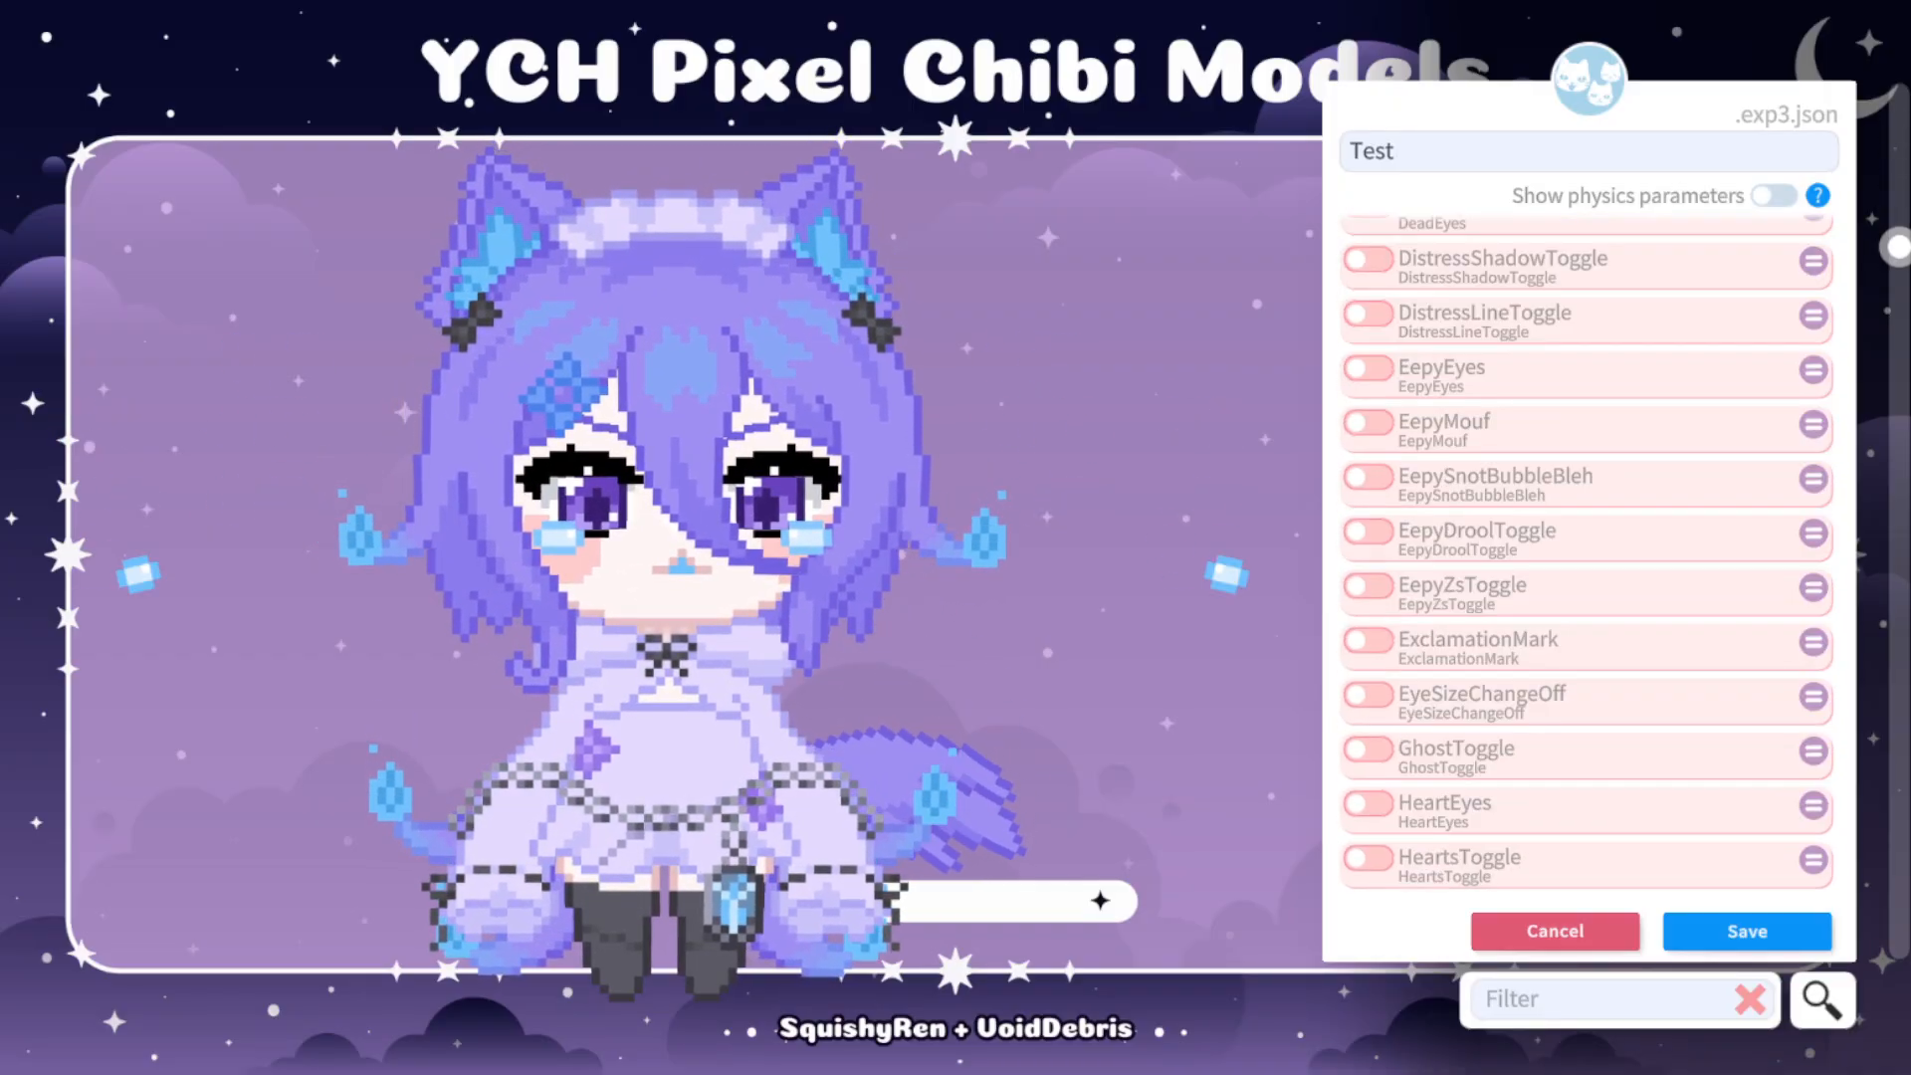
scroll(1588, 554, "down", 2)
scroll(1588, 553, "down", 3)
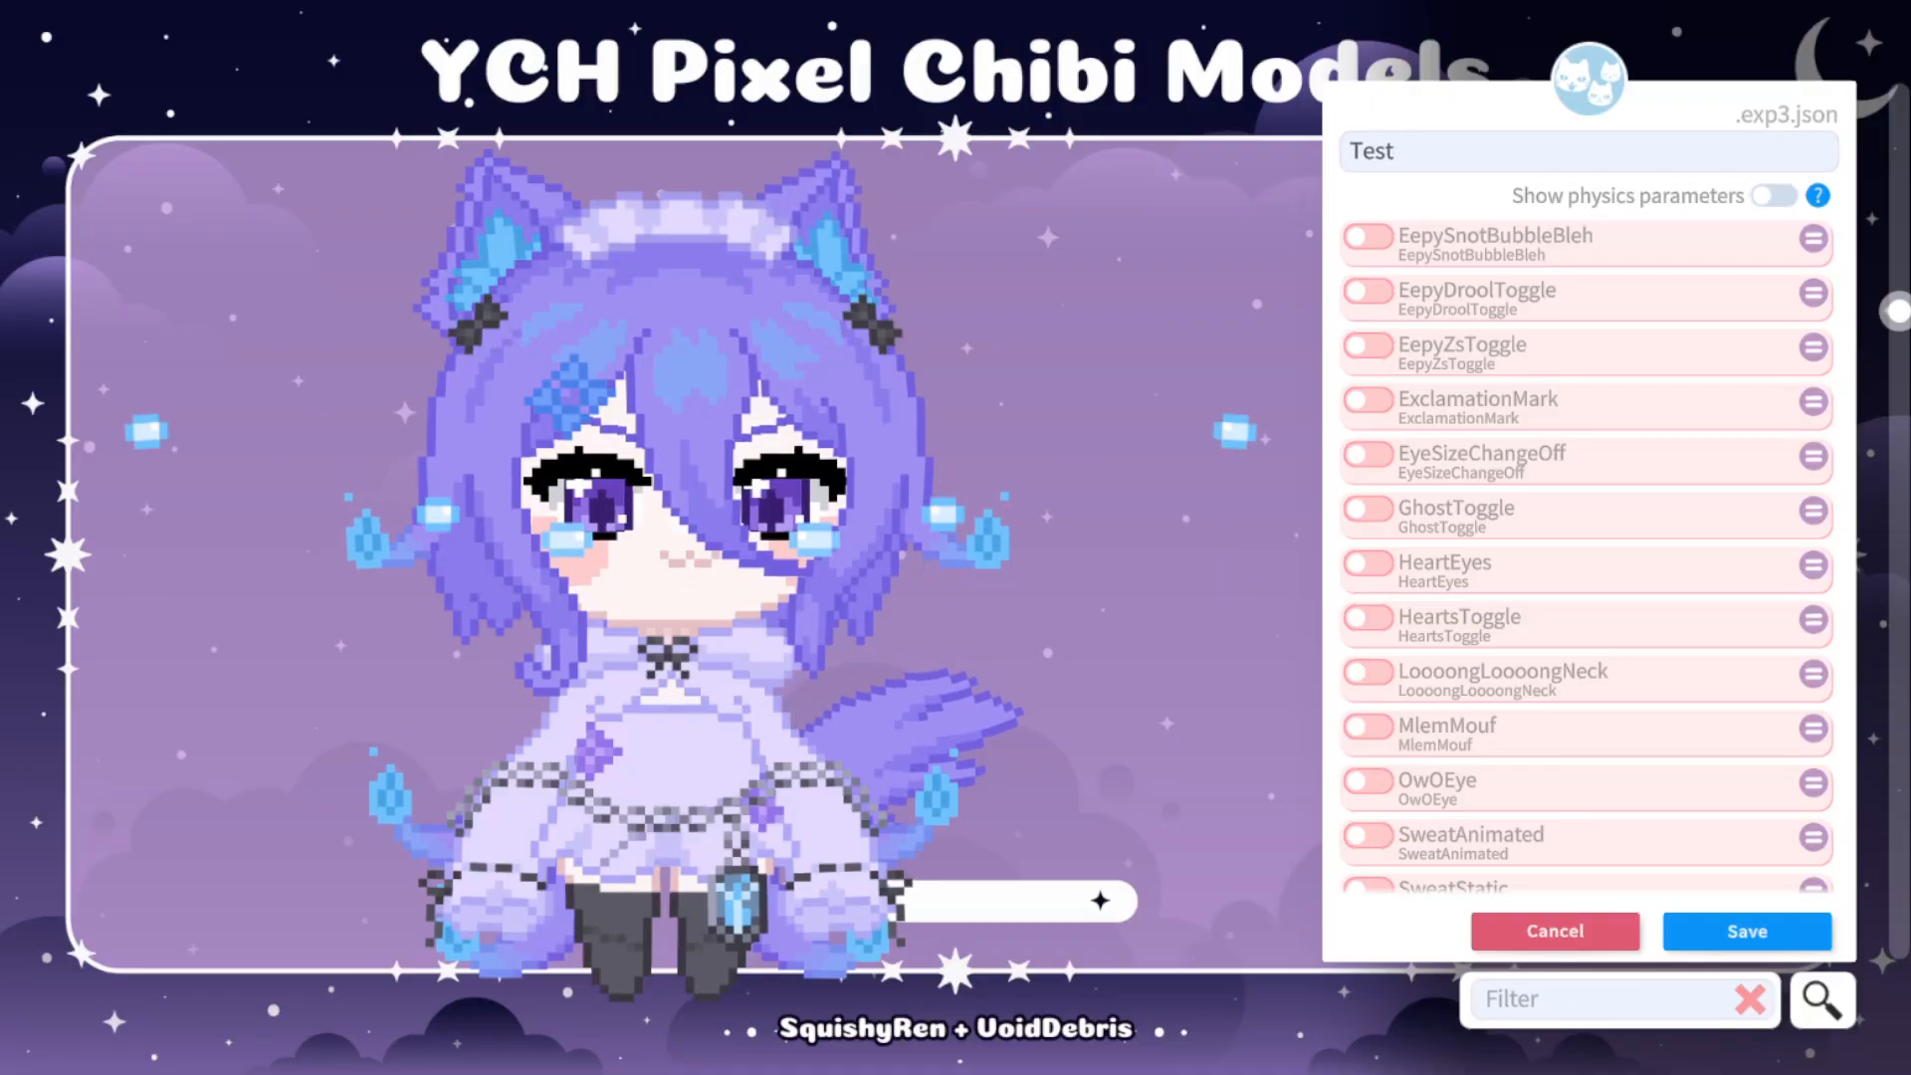
scroll(1588, 553, "down", 1)
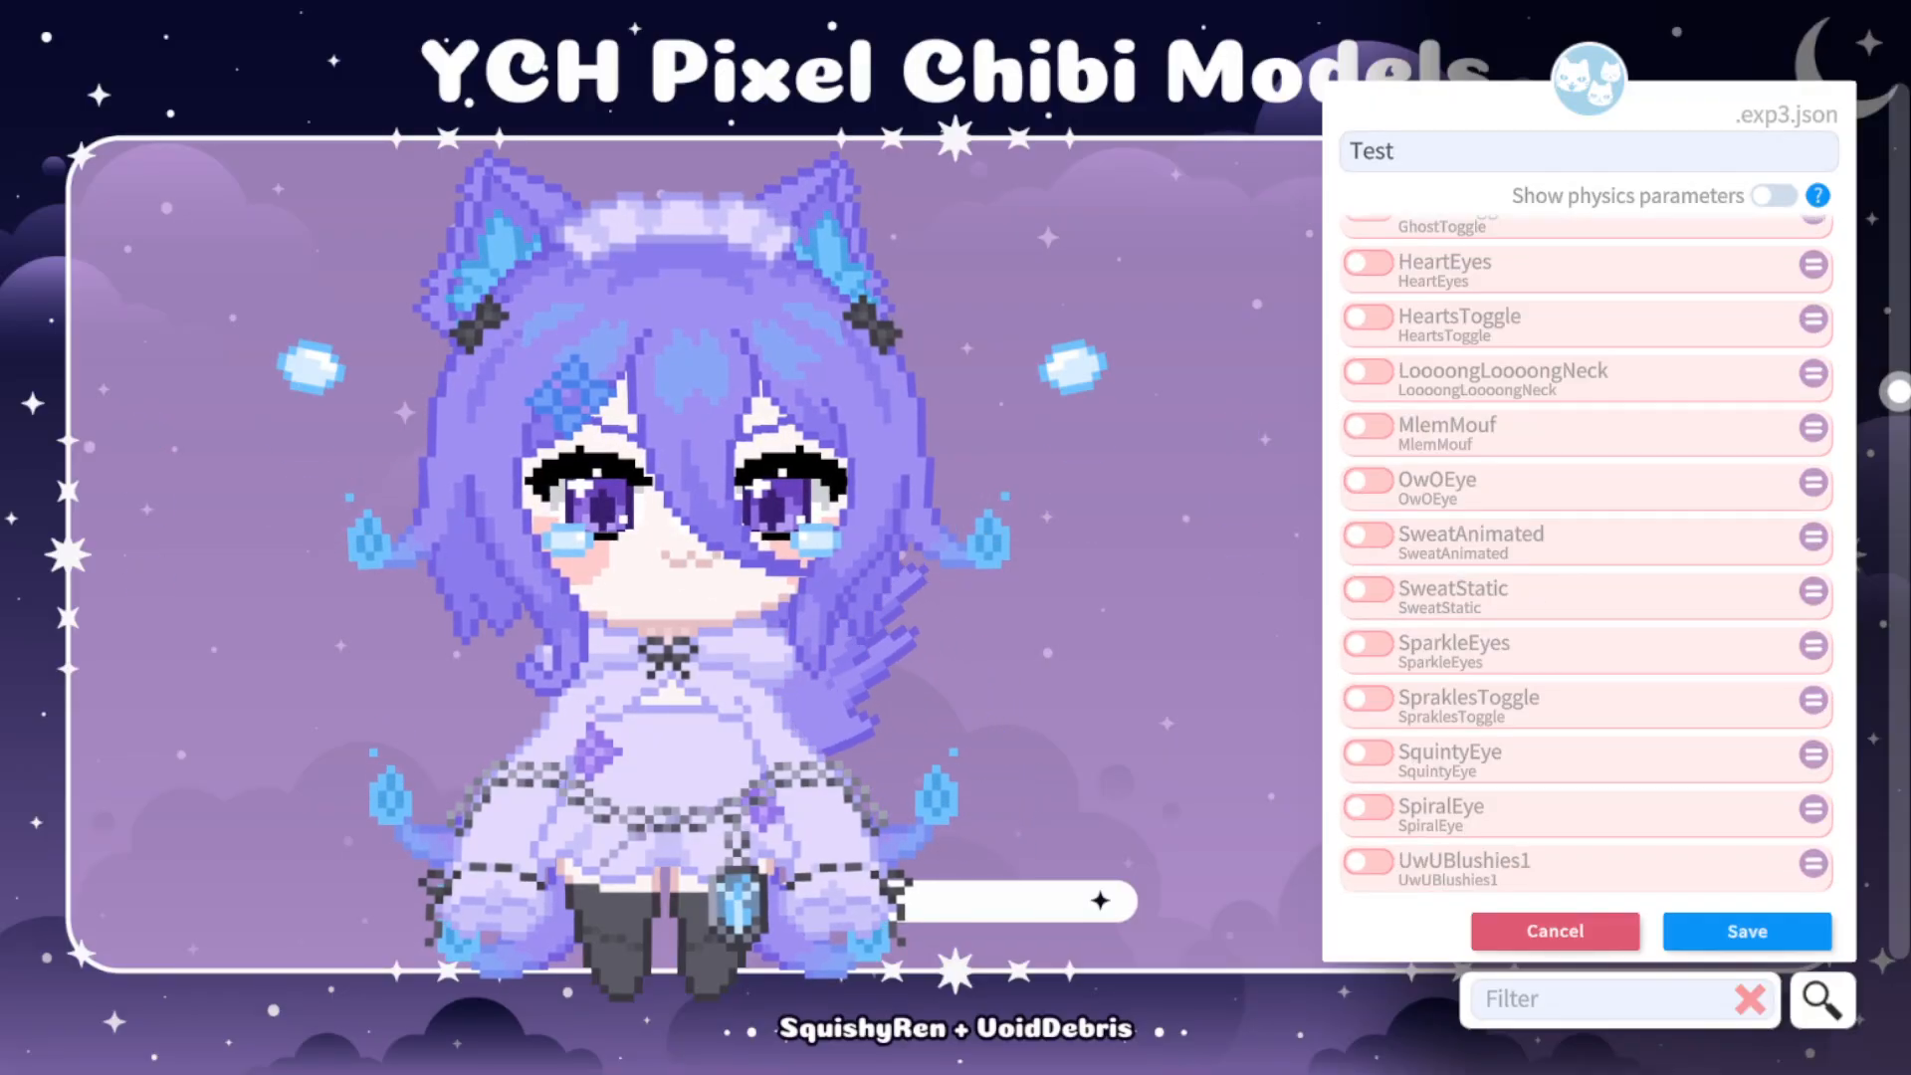
left_click(1369, 754)
left_click_drag(1381, 801, 1689, 801)
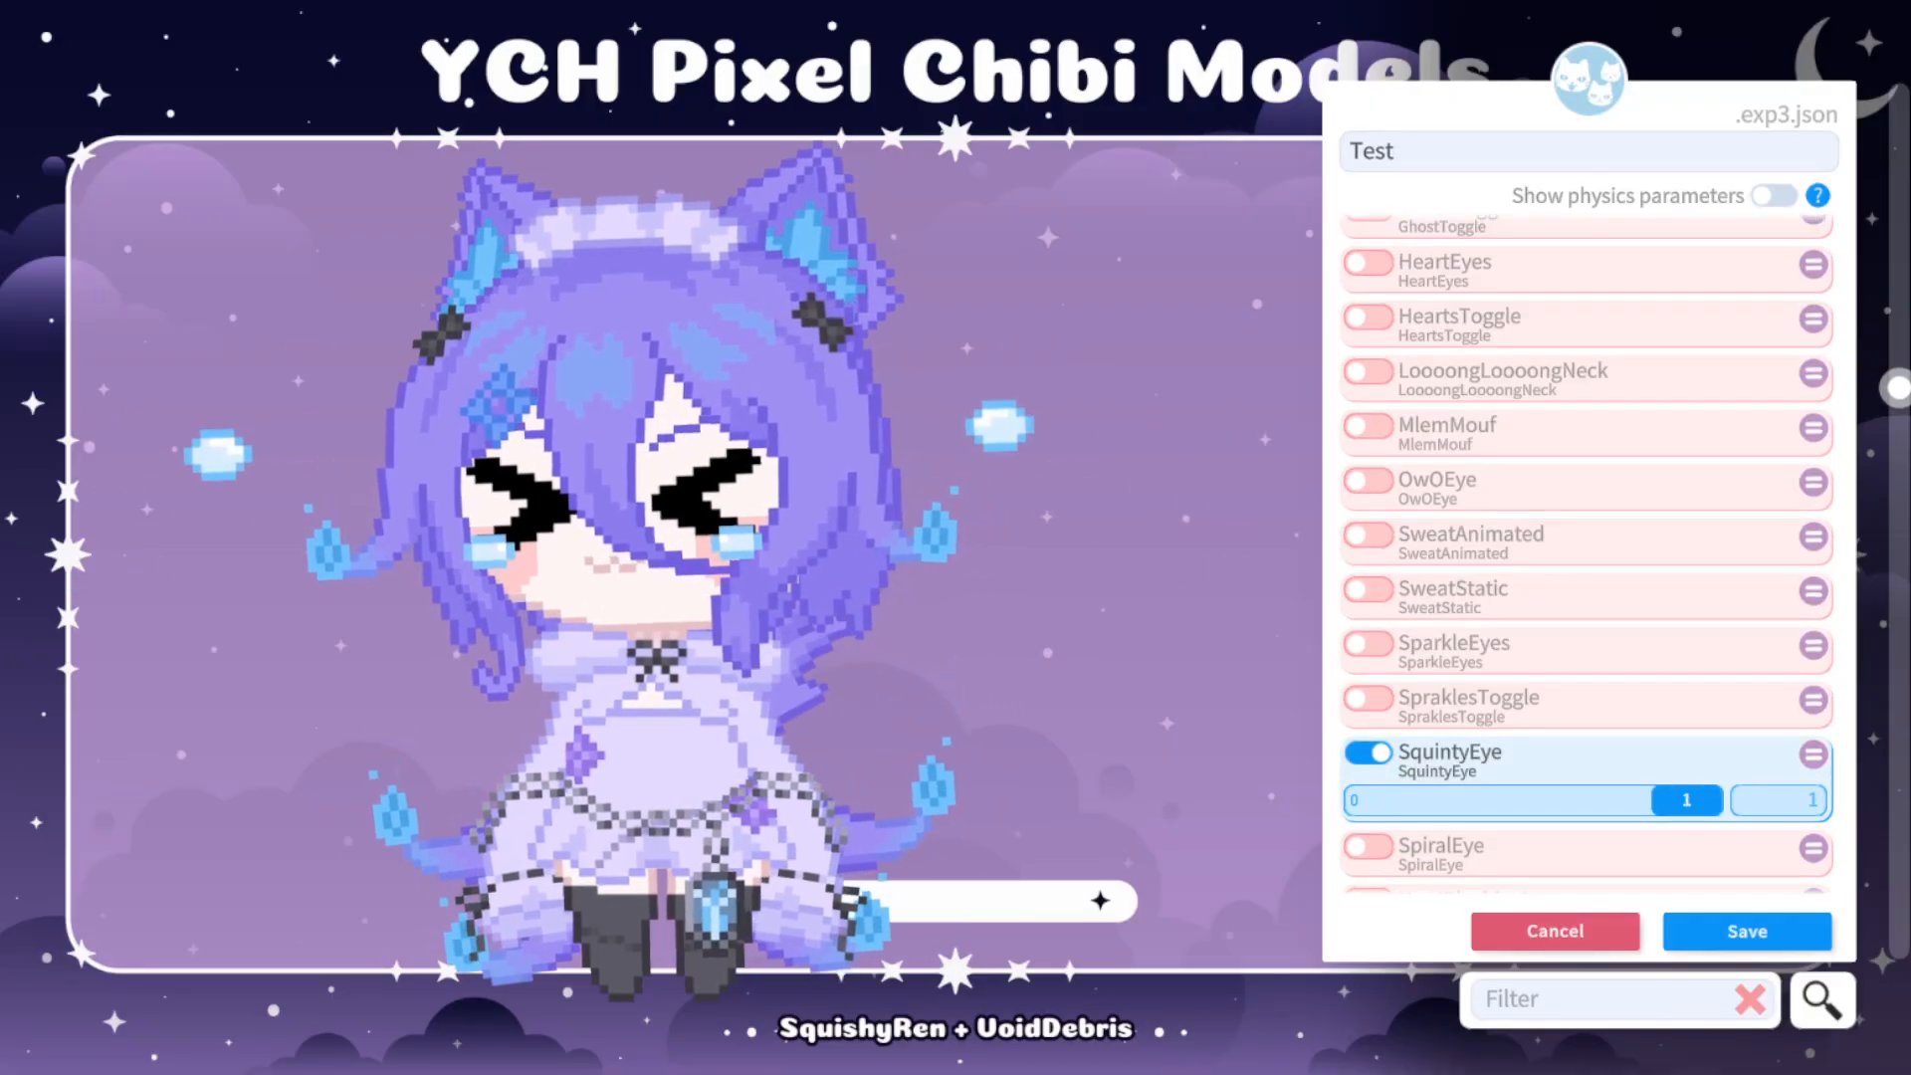
left_click(1369, 753)
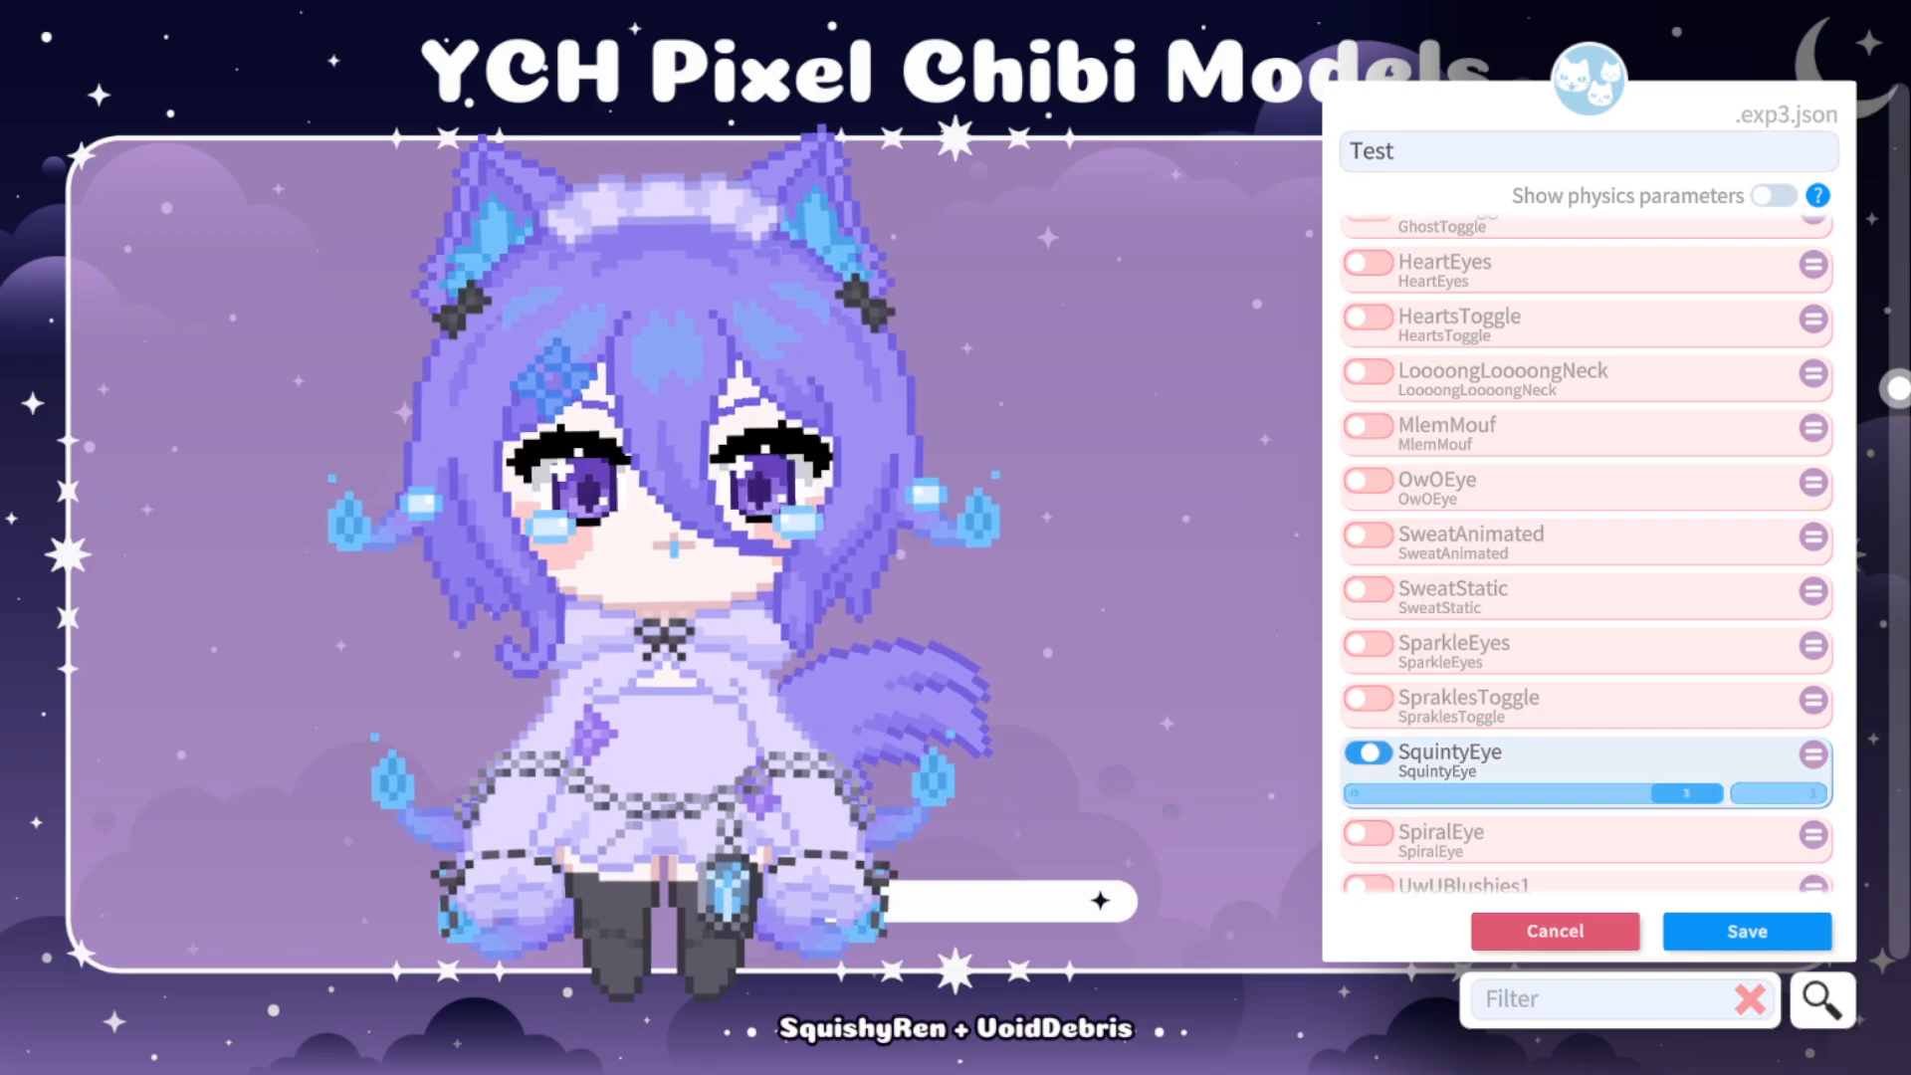
Switch off the CryStatic and CryAnimOn parameters in the Test expression.
scroll(1588, 554, "up", 2)
scroll(1587, 553, "up", 12)
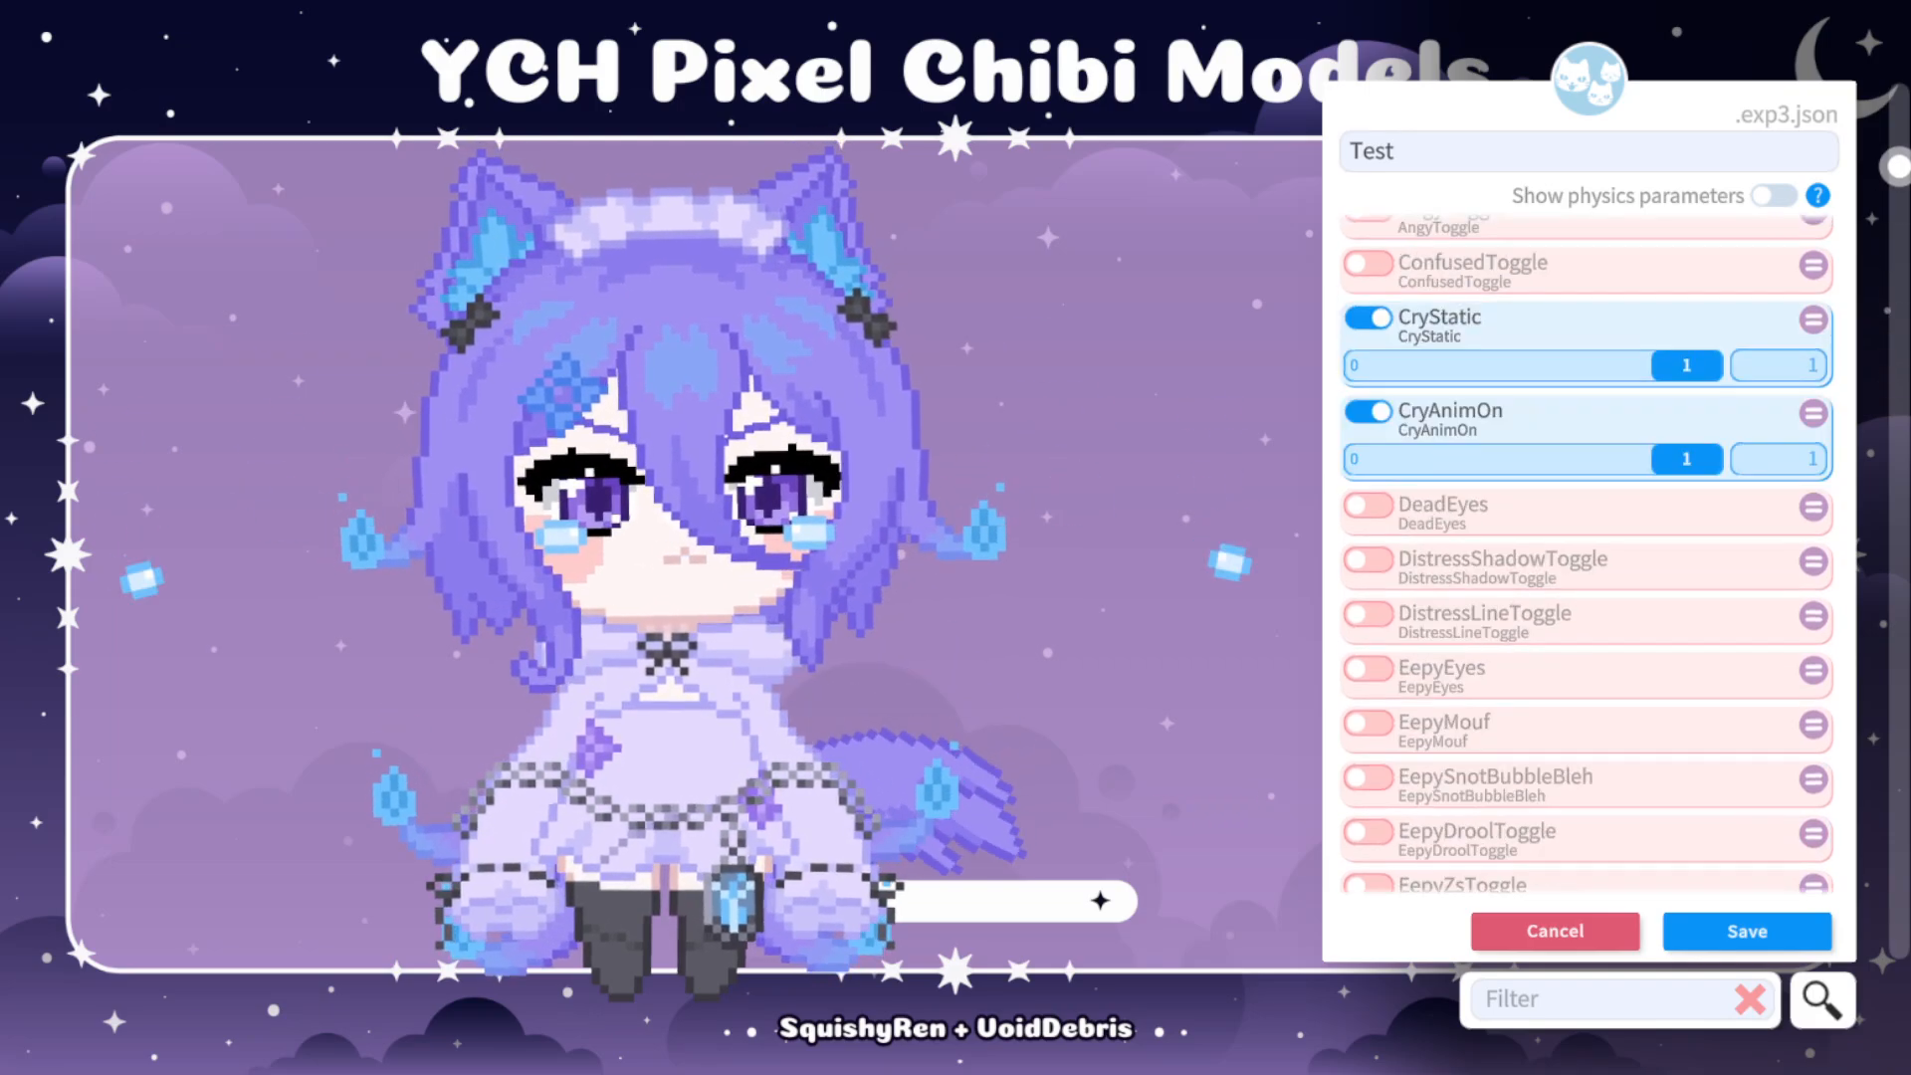
left_click(1369, 438)
left_click(1369, 494)
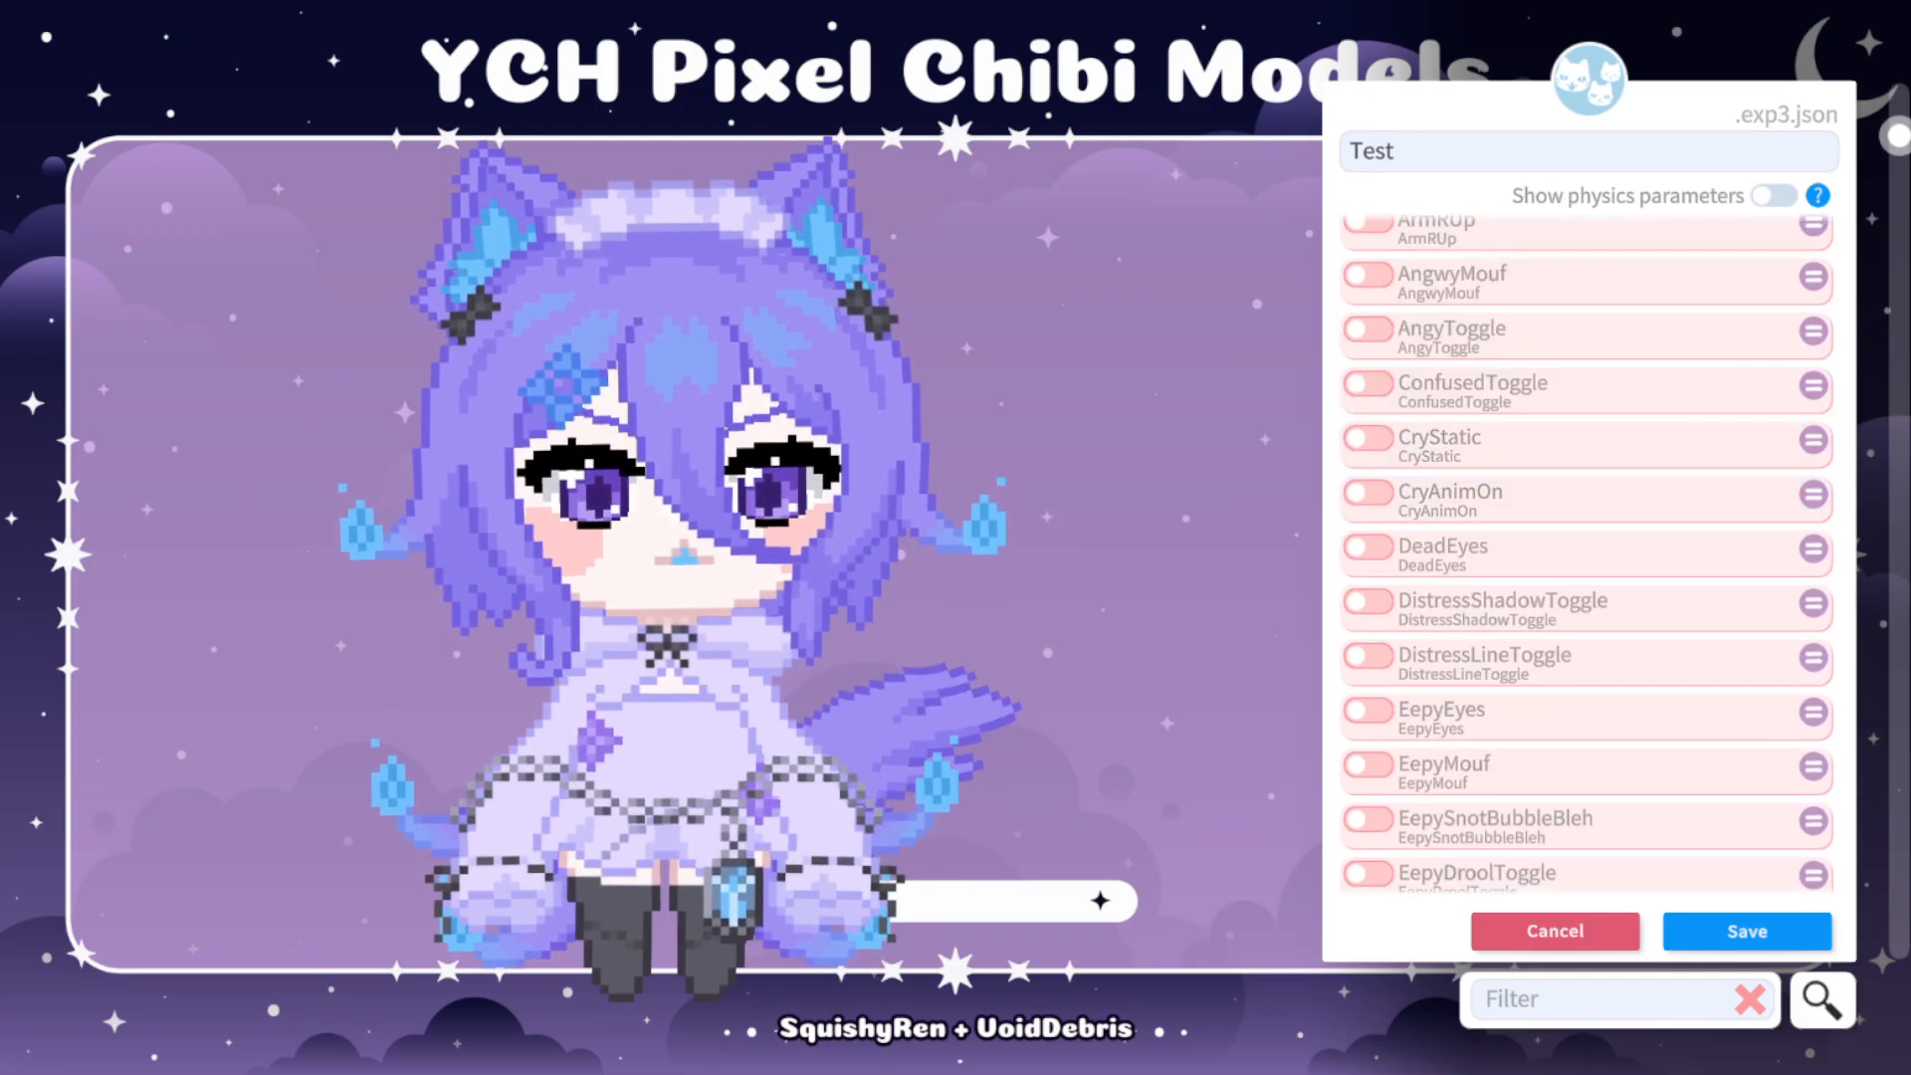
Try EepySnotBubbleBleh at value 1 and EepyMouf at 0 one after the other, switching each back off.
scroll(1588, 553, "down", 2)
scroll(1588, 553, "down", 2)
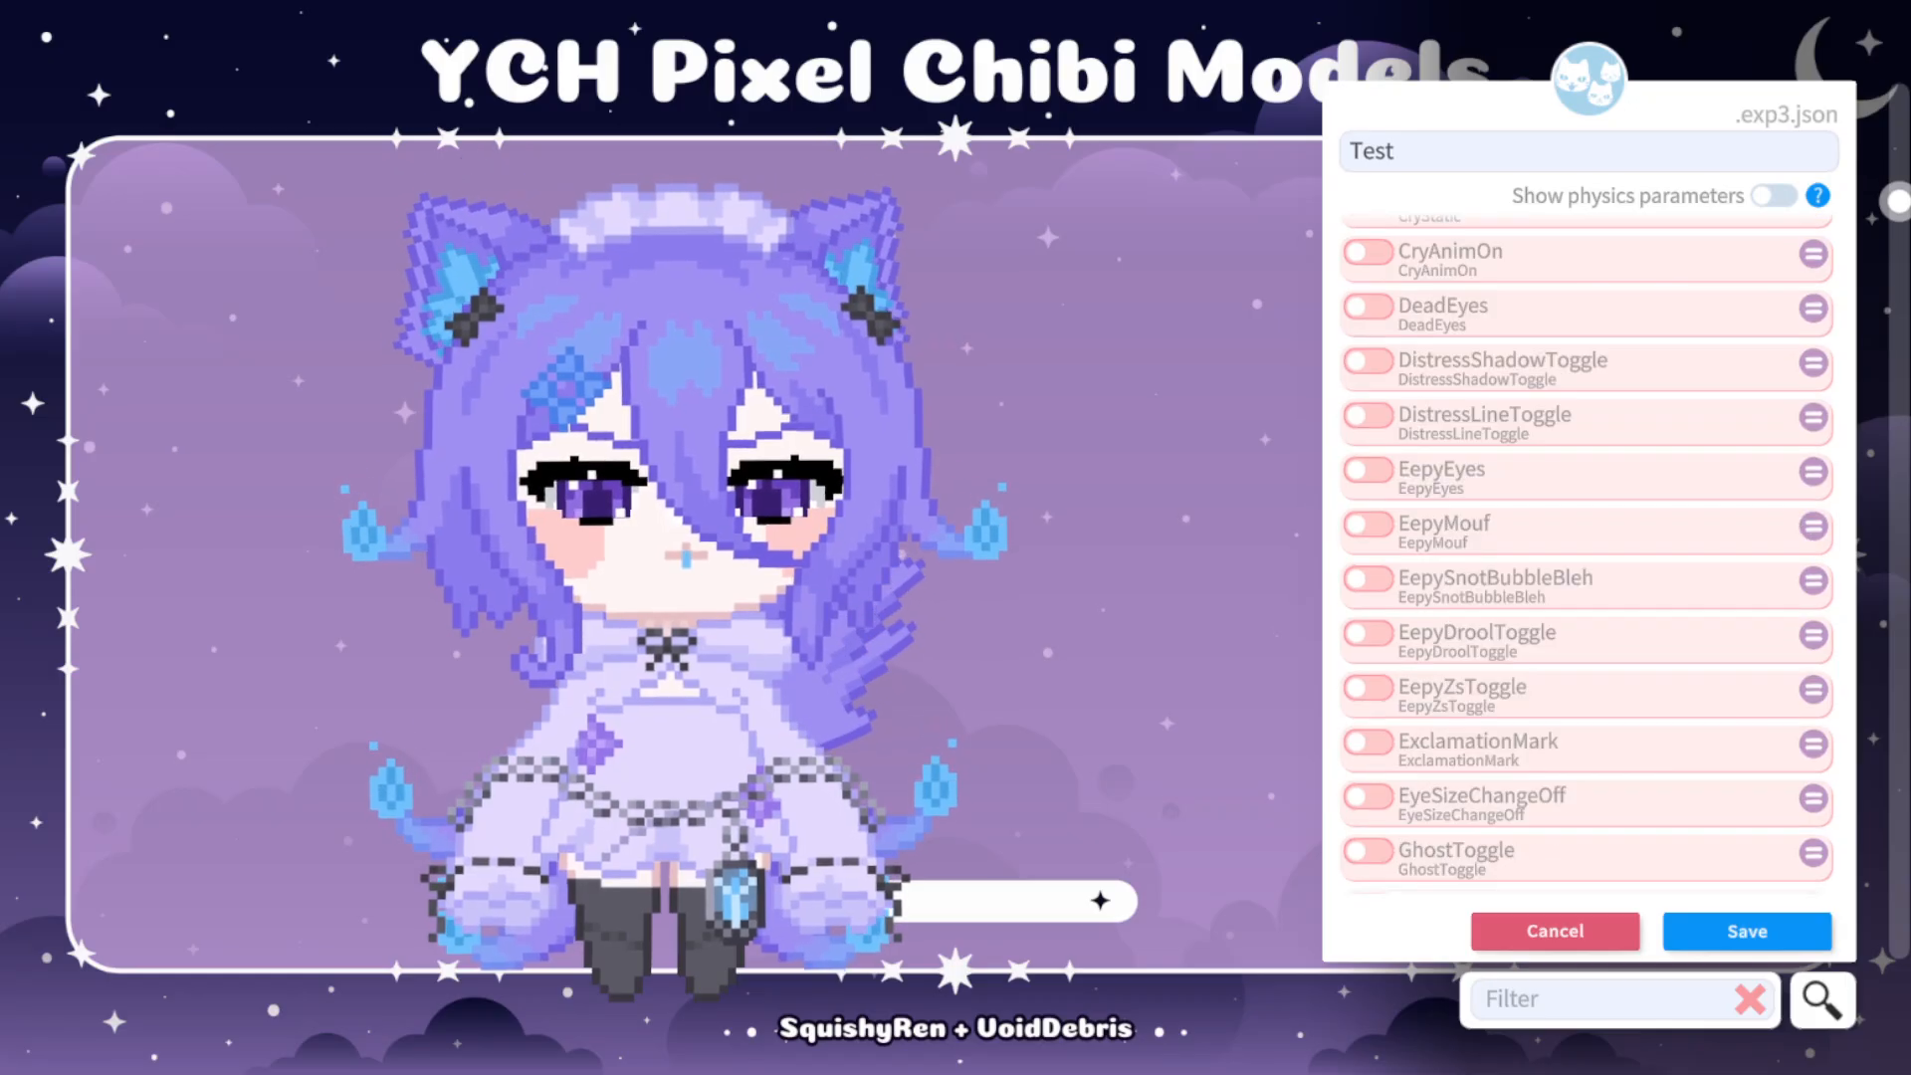
left_click(1369, 579)
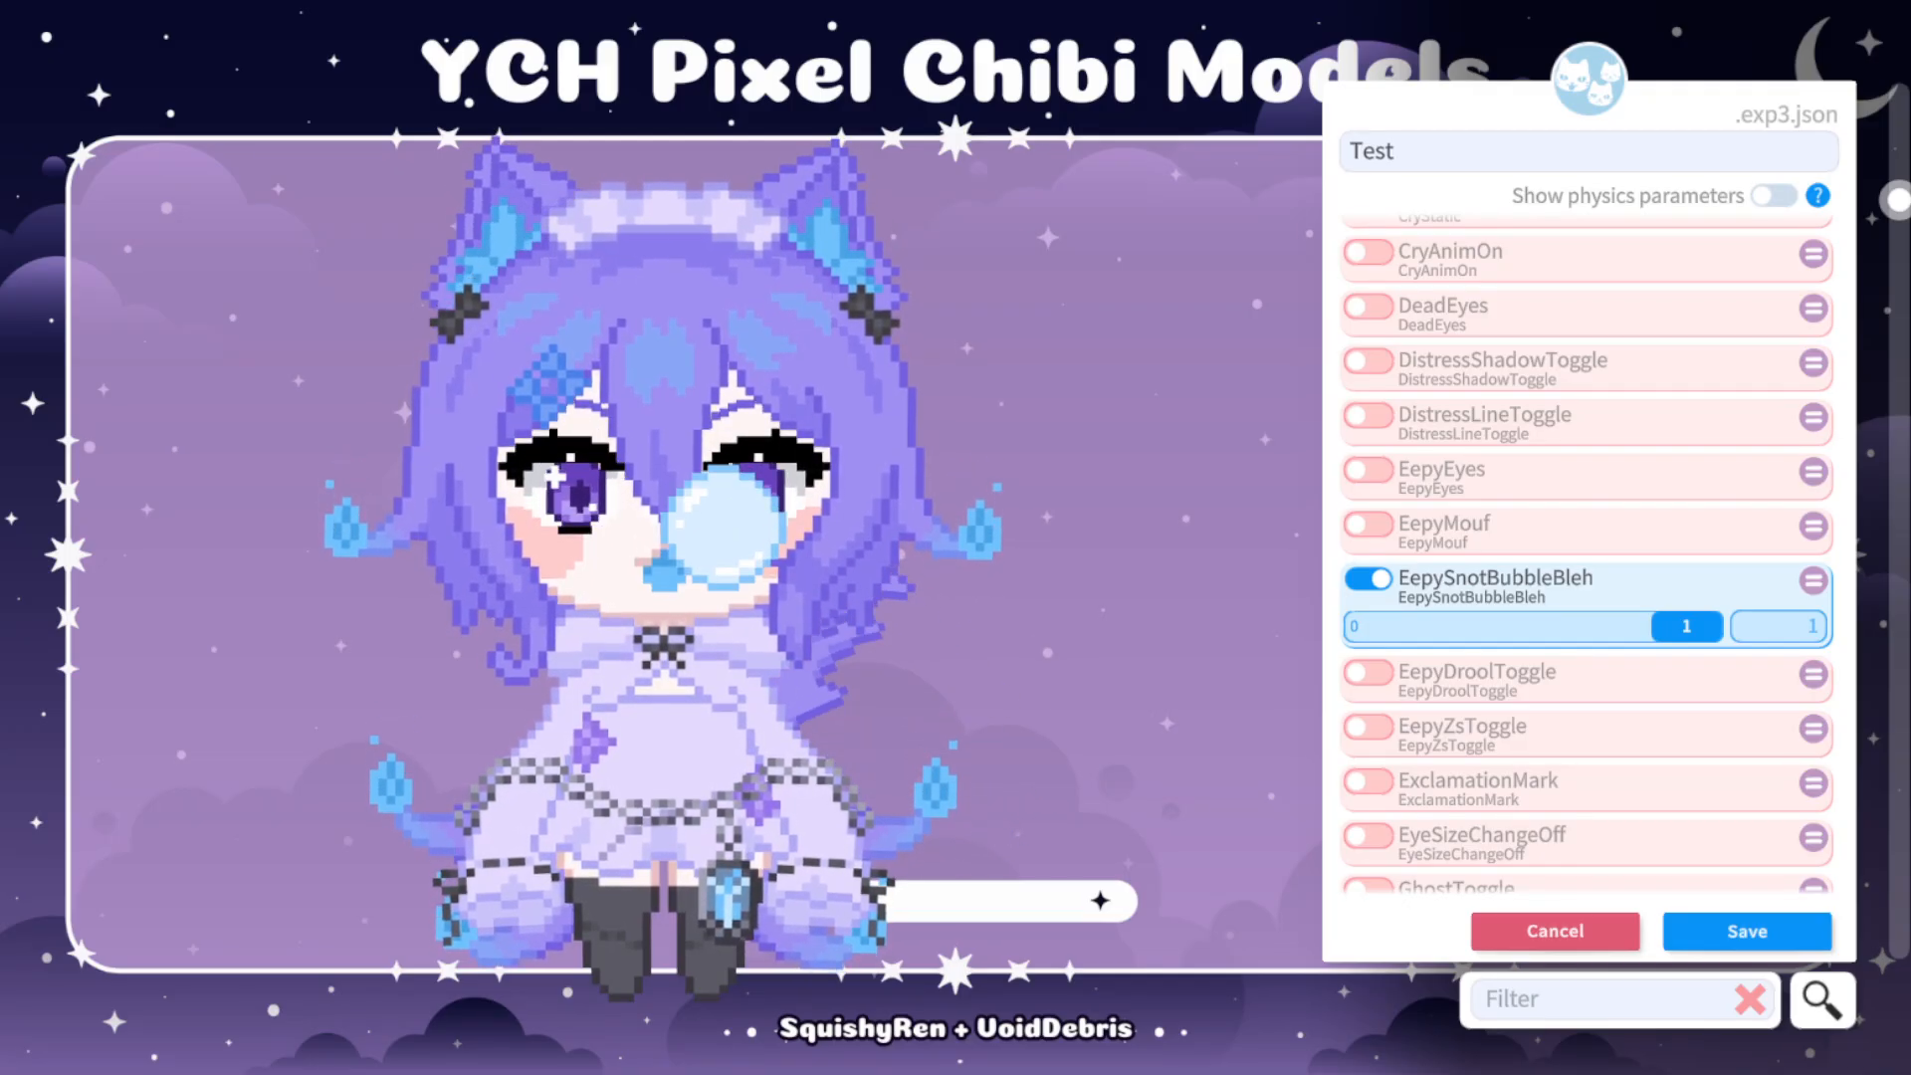
left_click(1369, 579)
left_click(1368, 525)
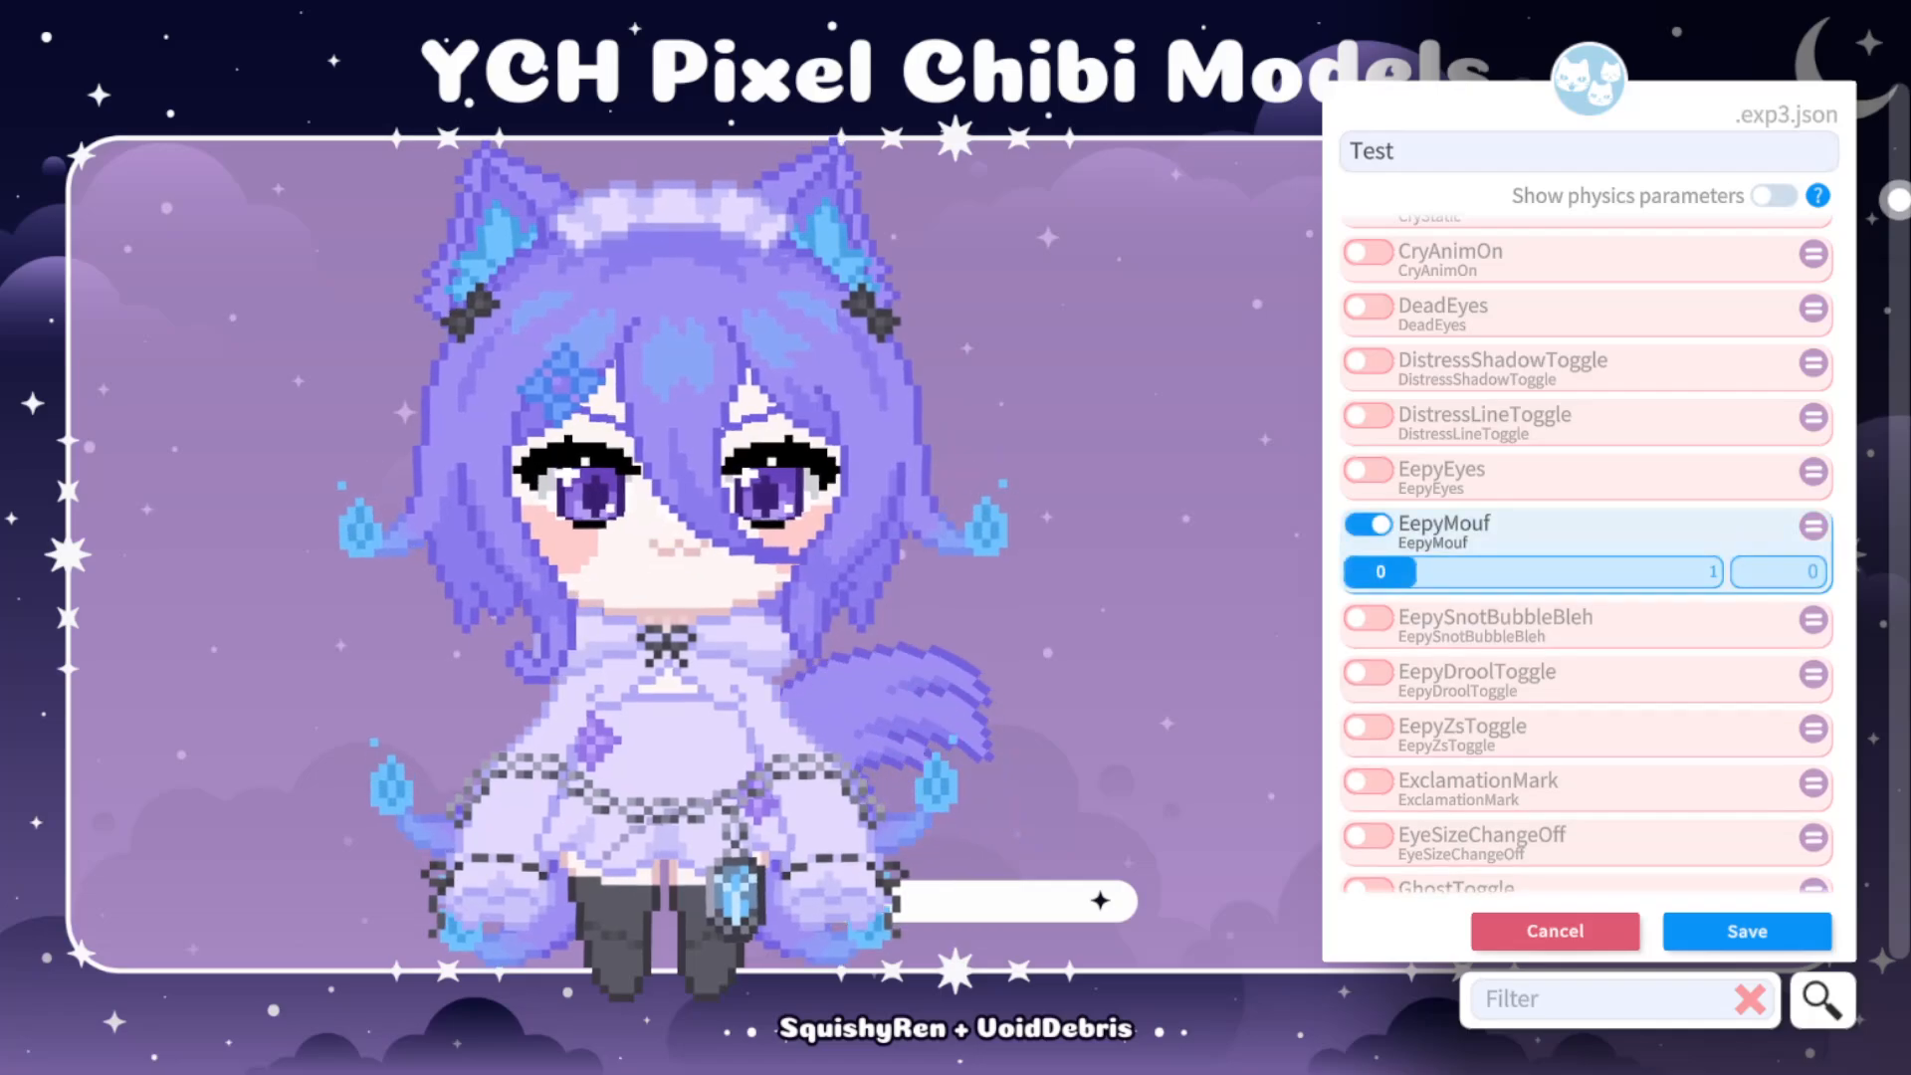
left_click(1369, 524)
Try the ExclamationMark parameter at value 1 on the model, and switch it back off.
scroll(1588, 552, "down", 1)
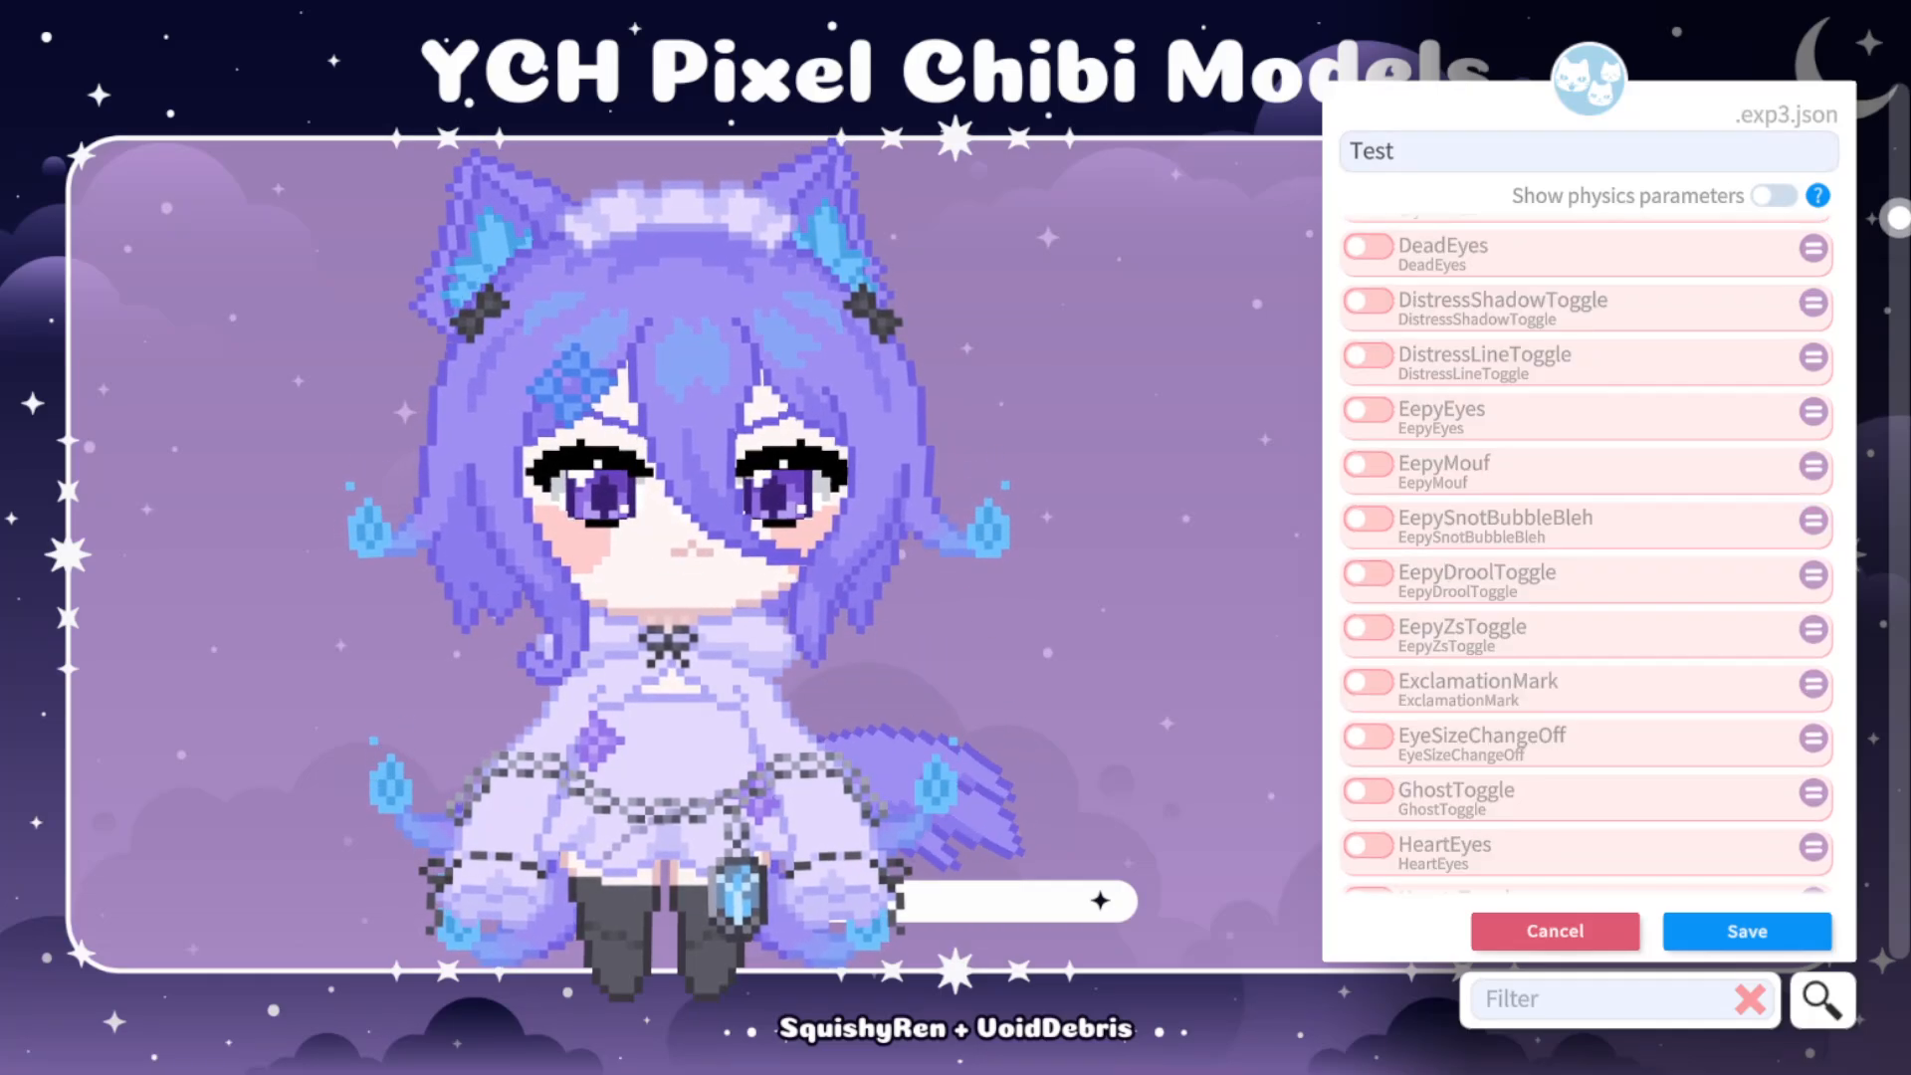
scroll(1588, 553, "down", 2)
left_click(1368, 562)
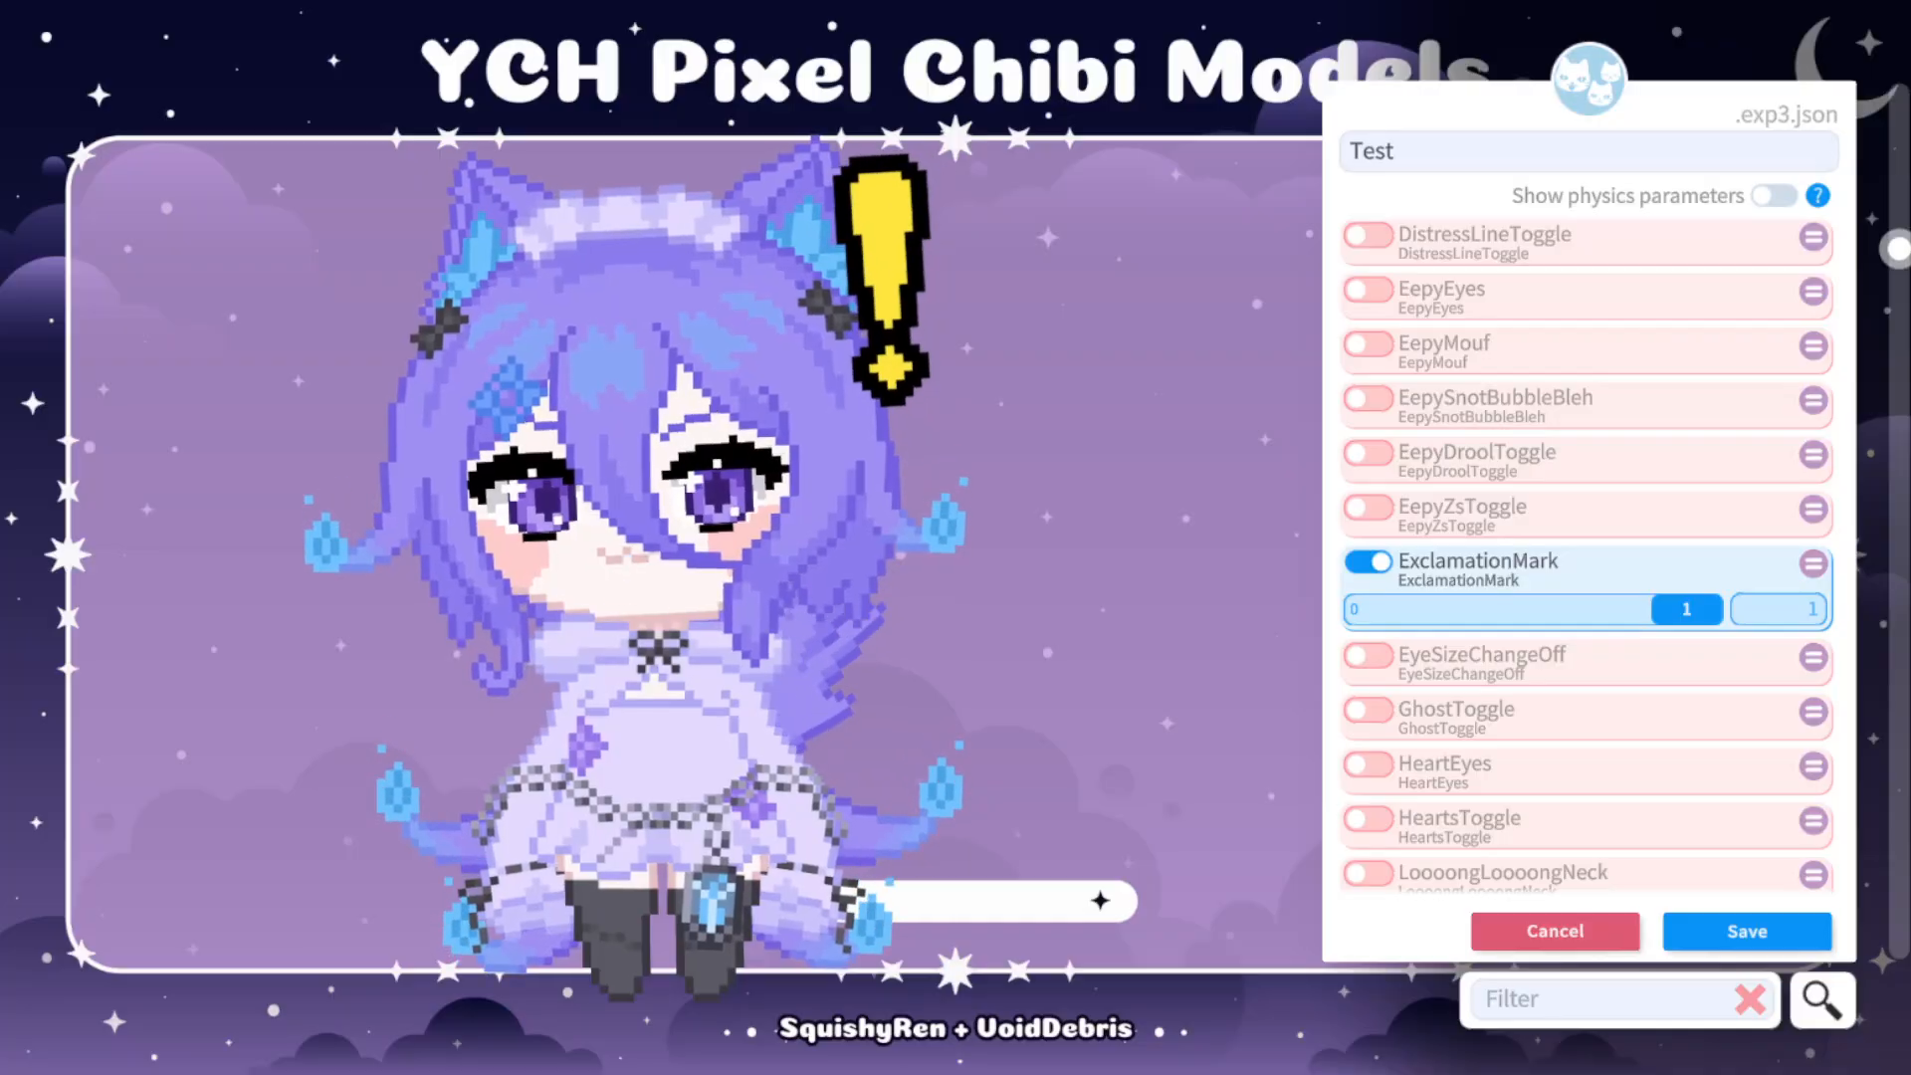
left_click(1369, 562)
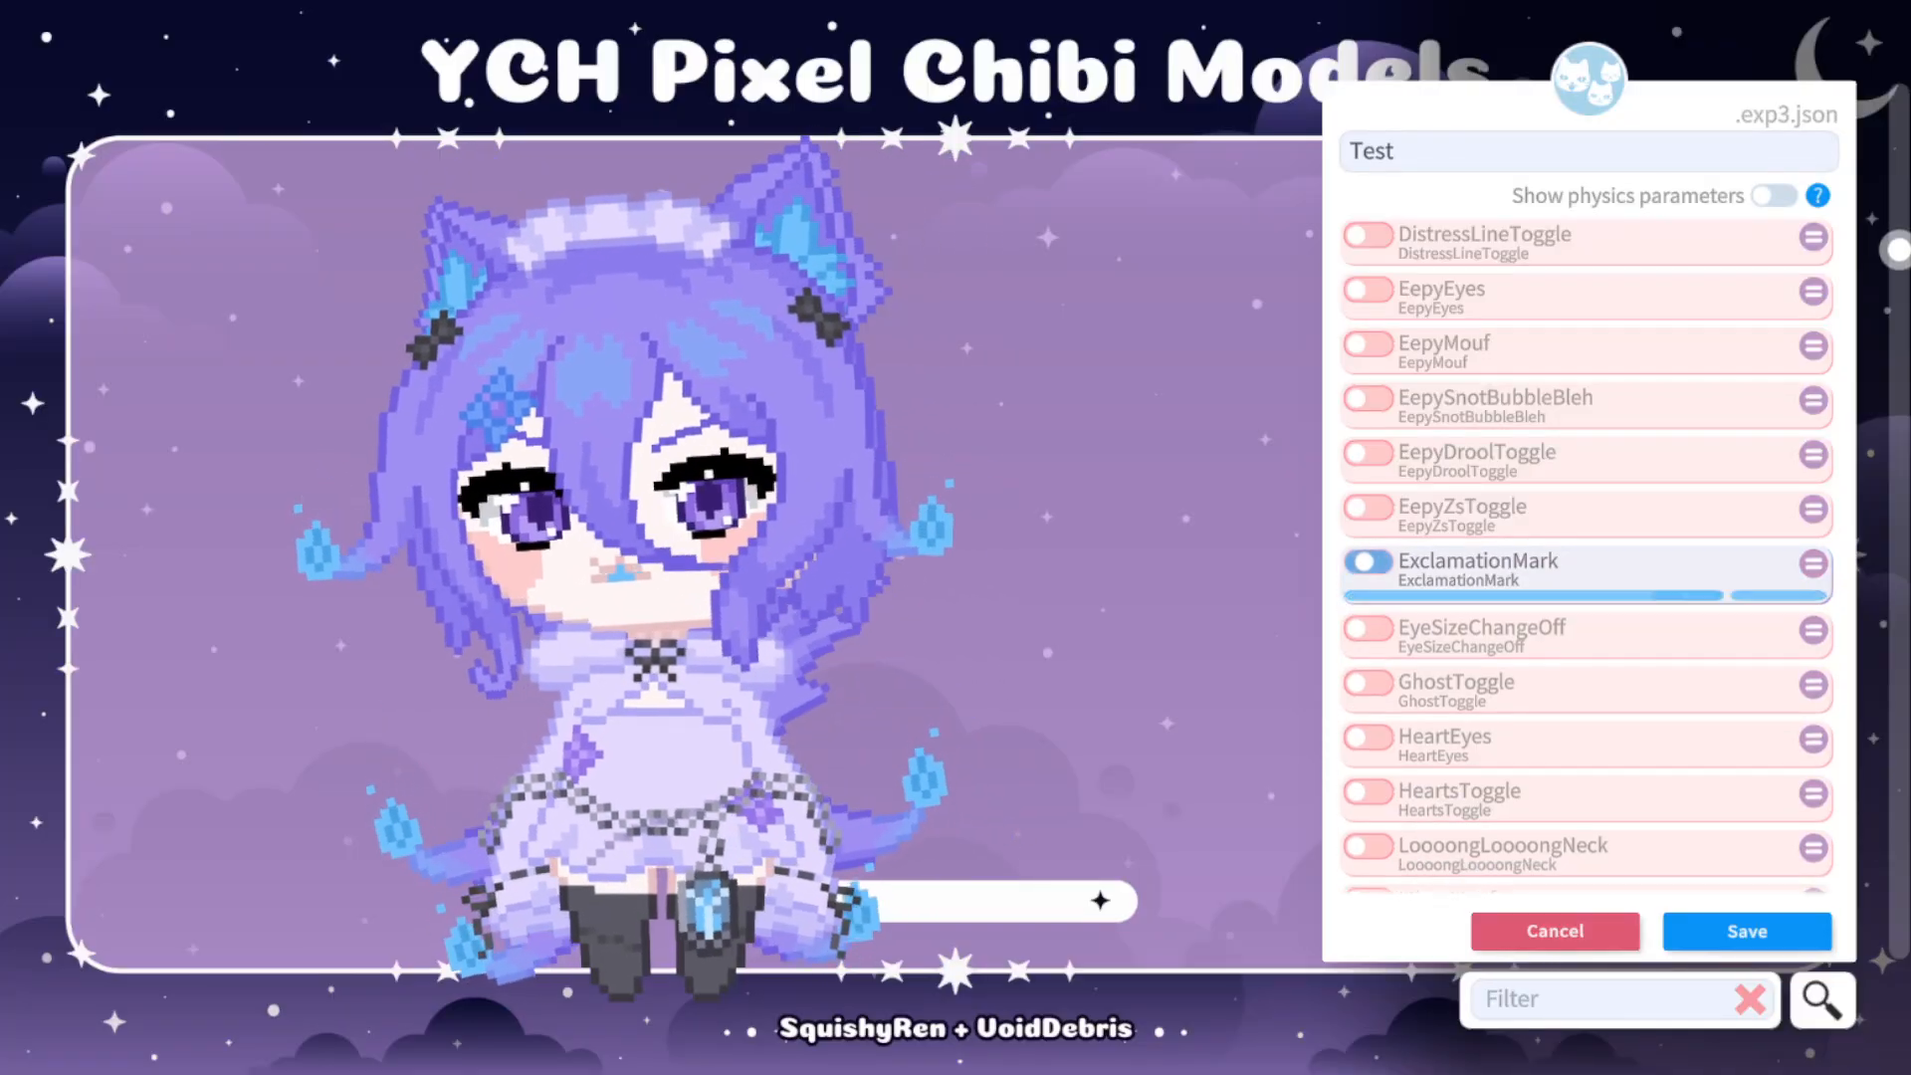
Compare the model's eyes with EyeSizeChangeOff at 0, switched off, and at 1, leaving the parameter disabled.
scroll(1587, 552, "down", 1)
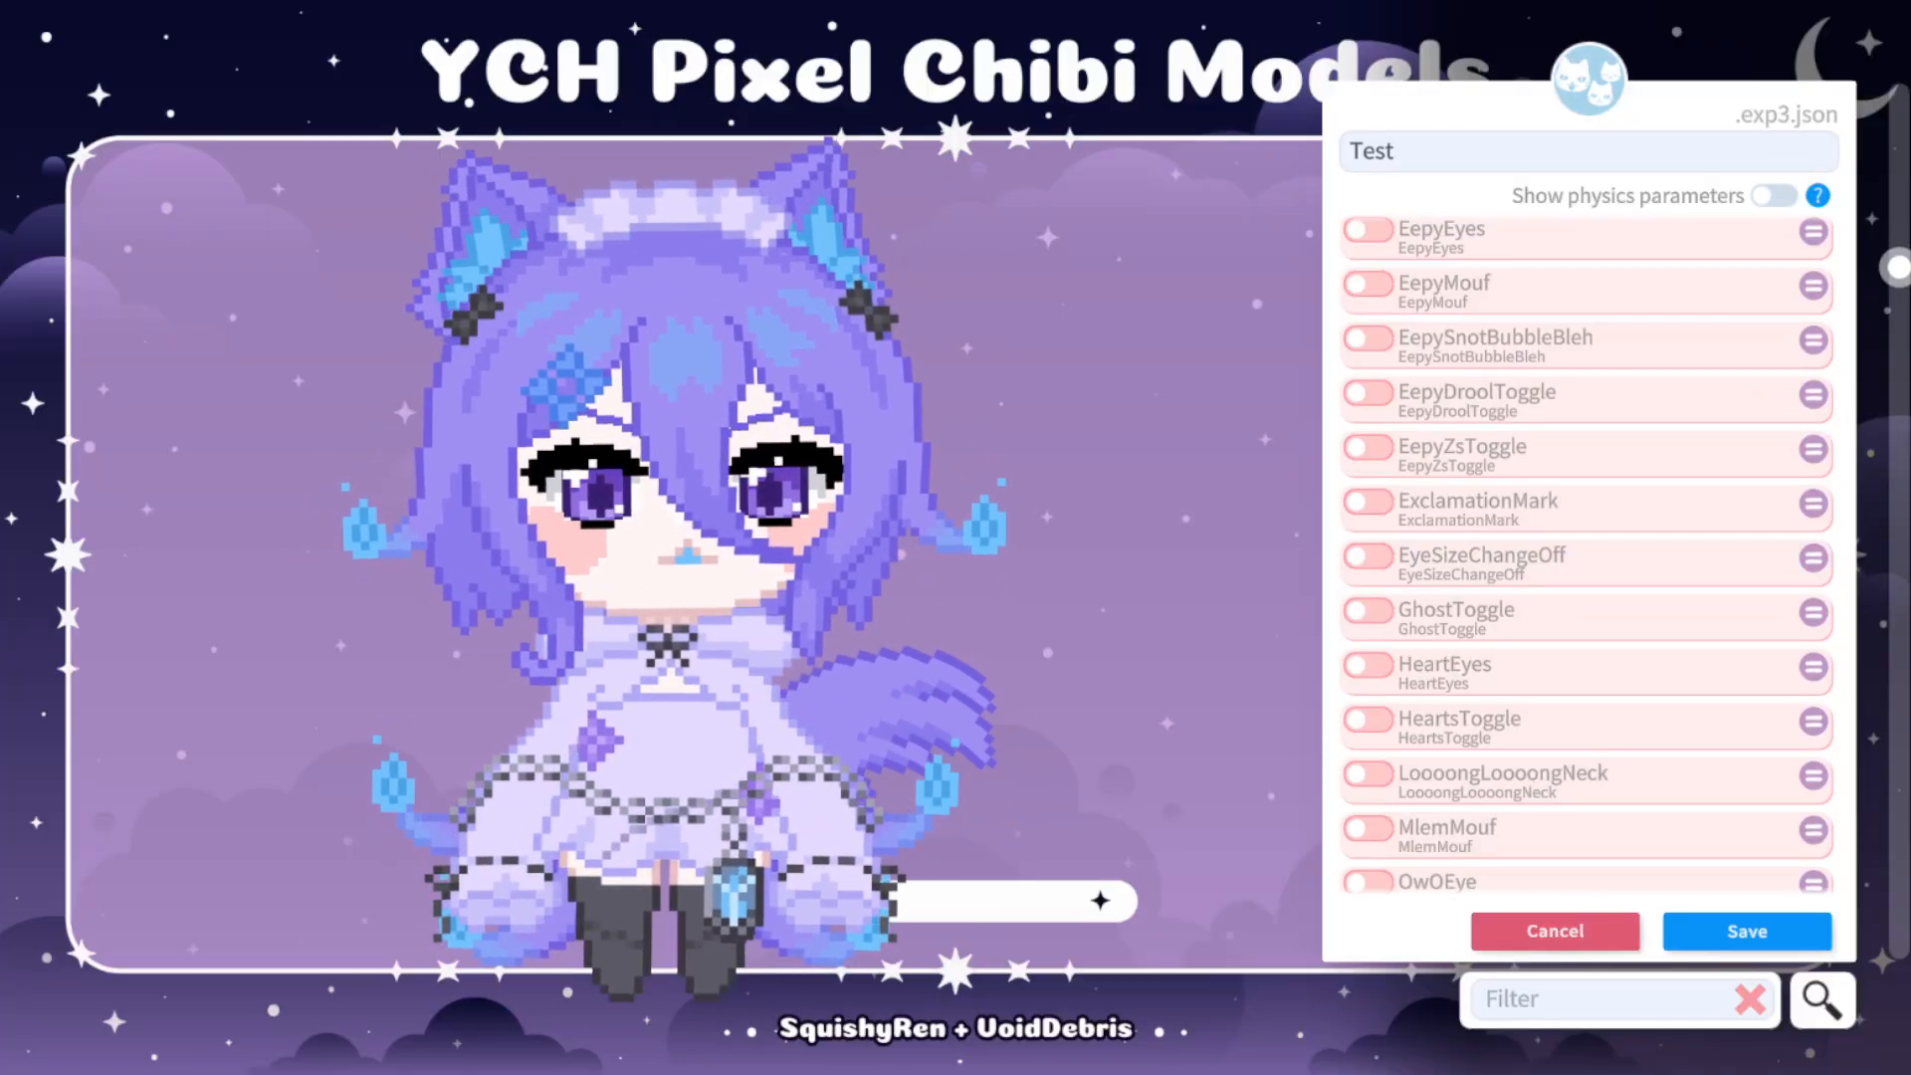
left_click(1369, 557)
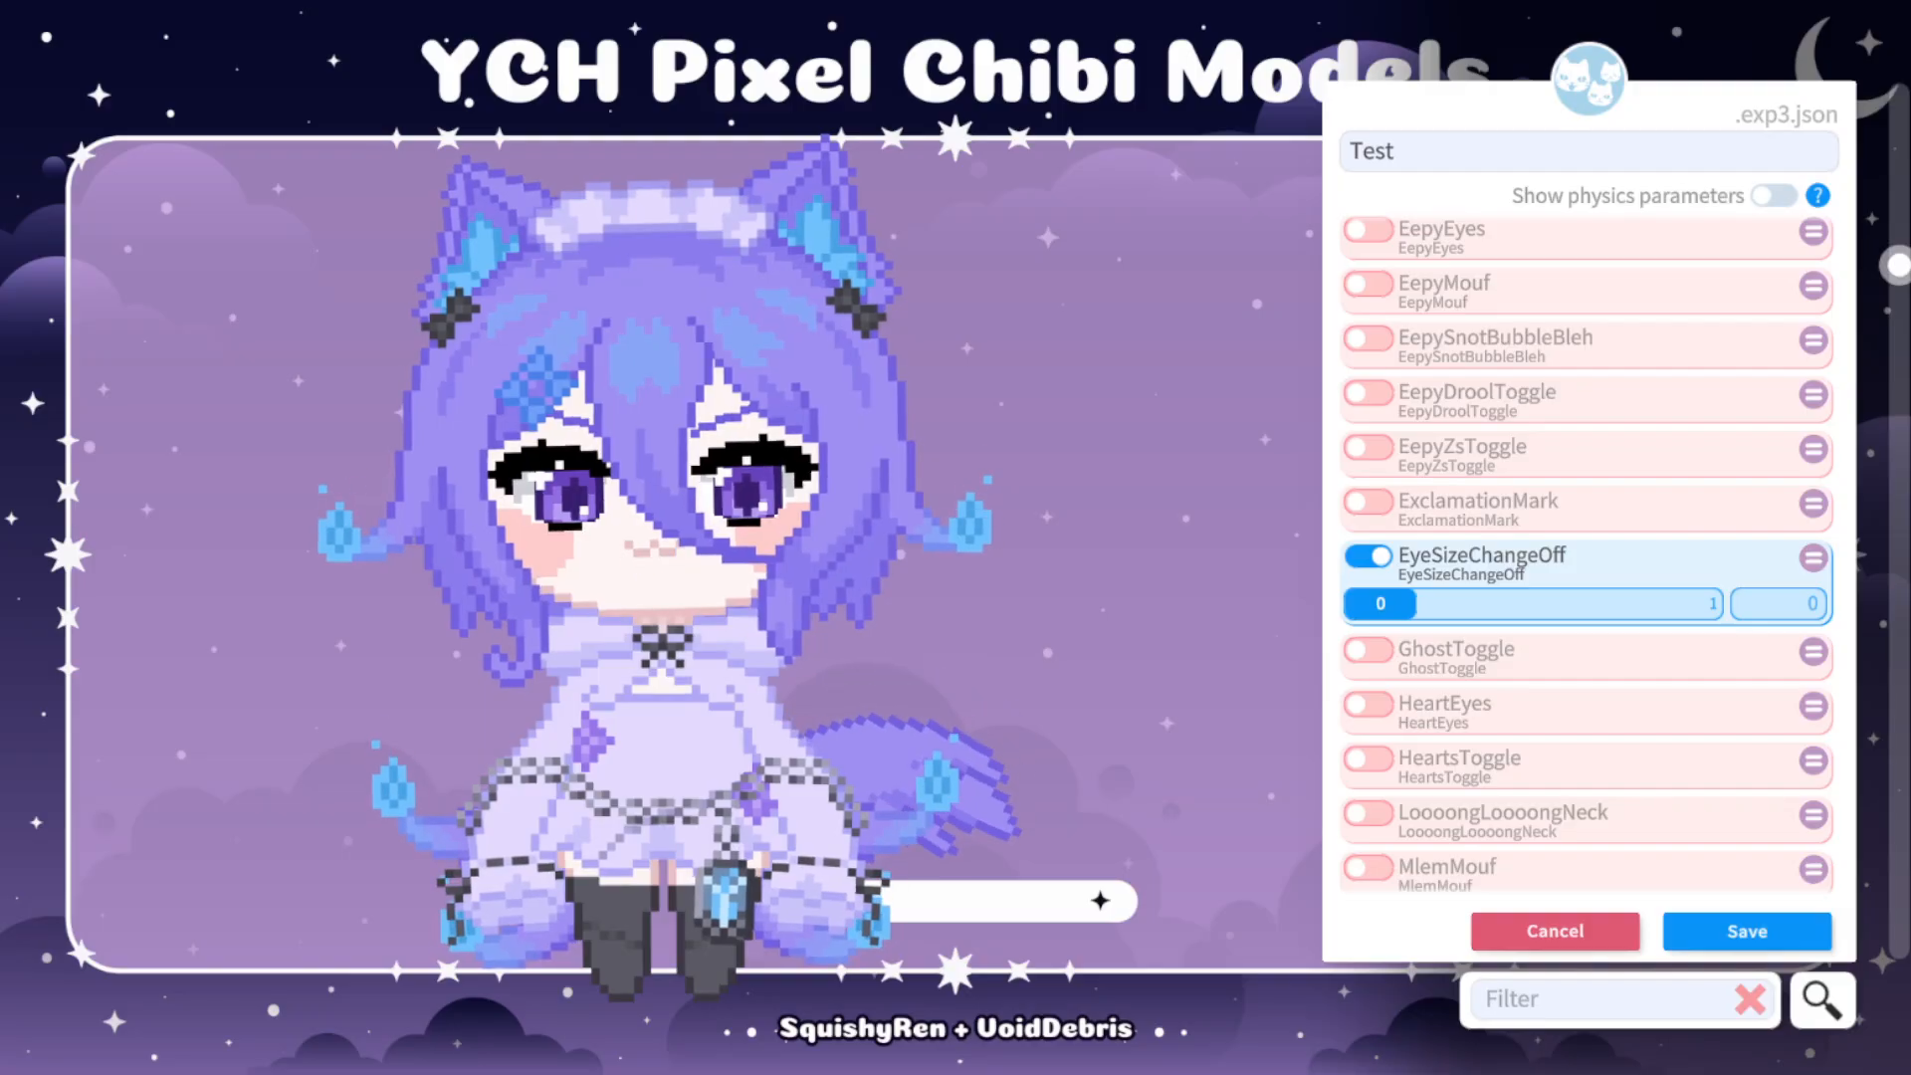
left_click(1369, 557)
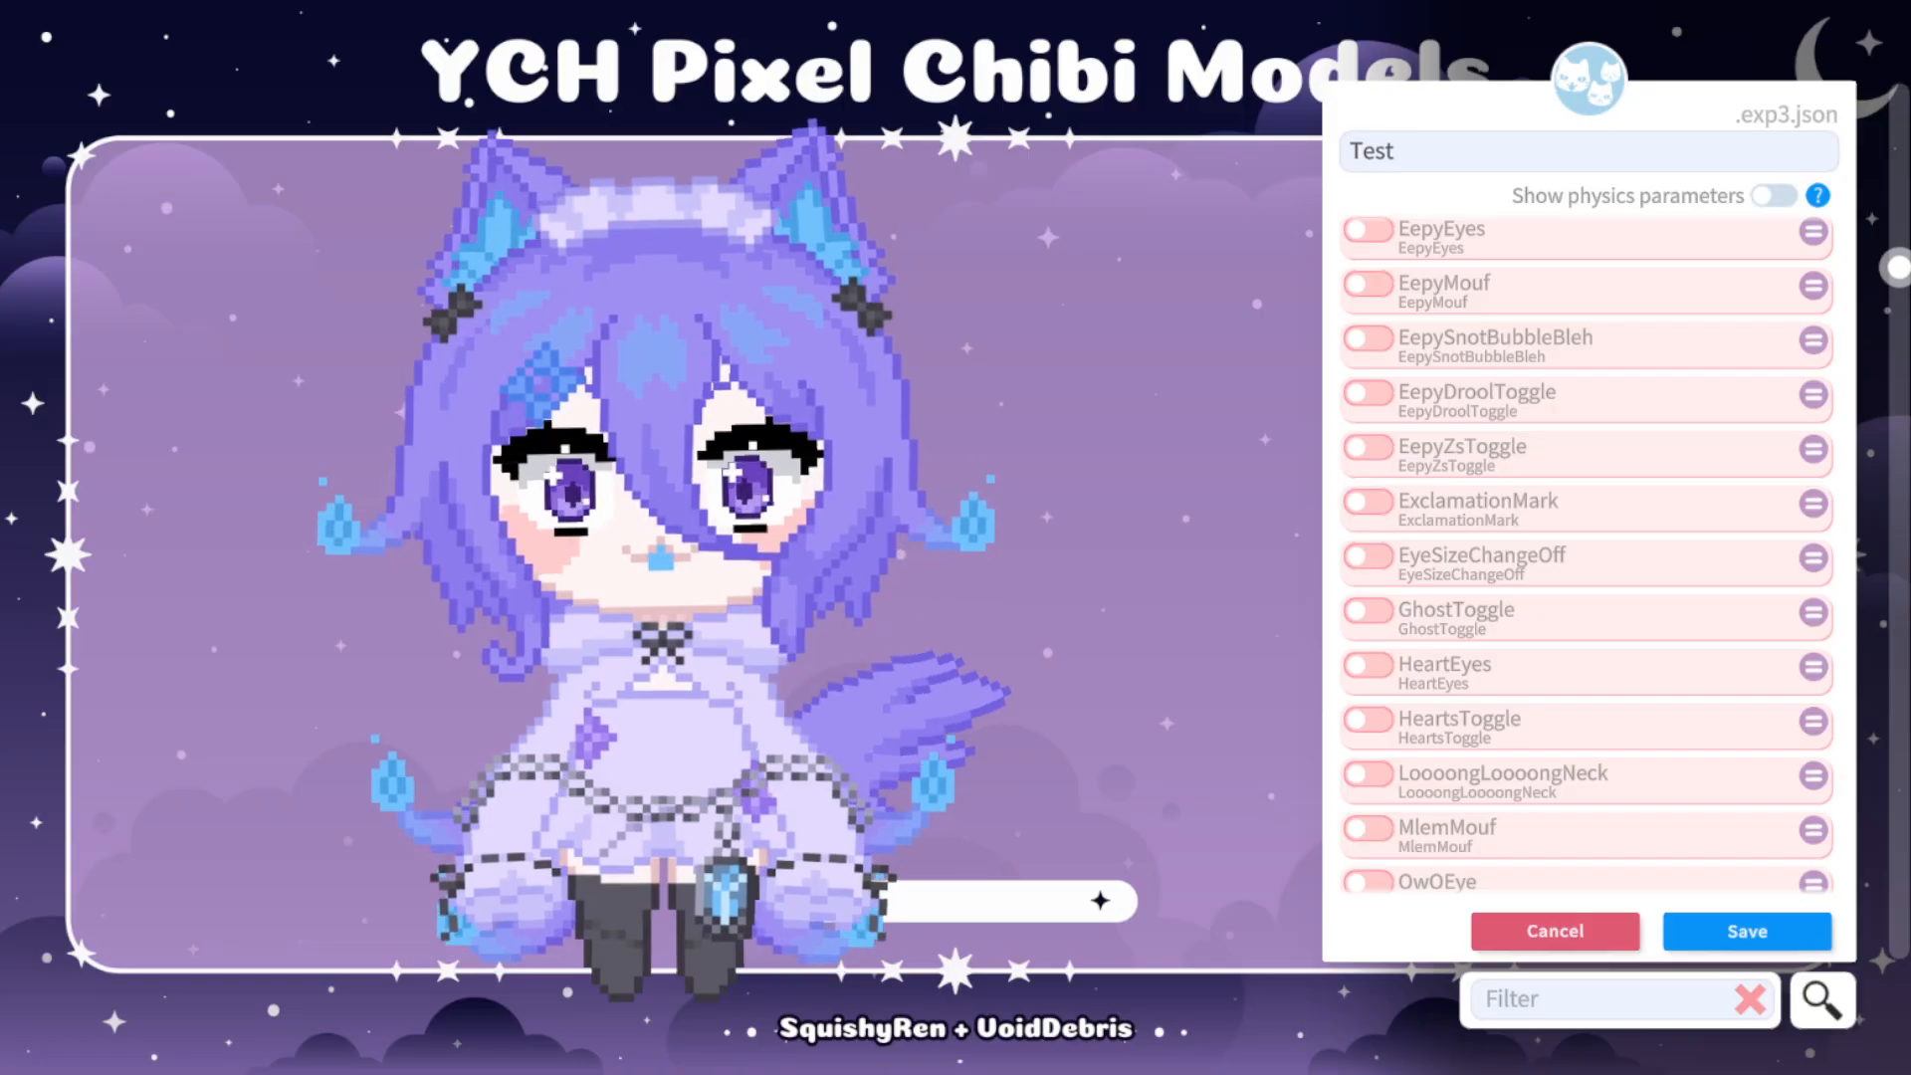
left_click(1368, 556)
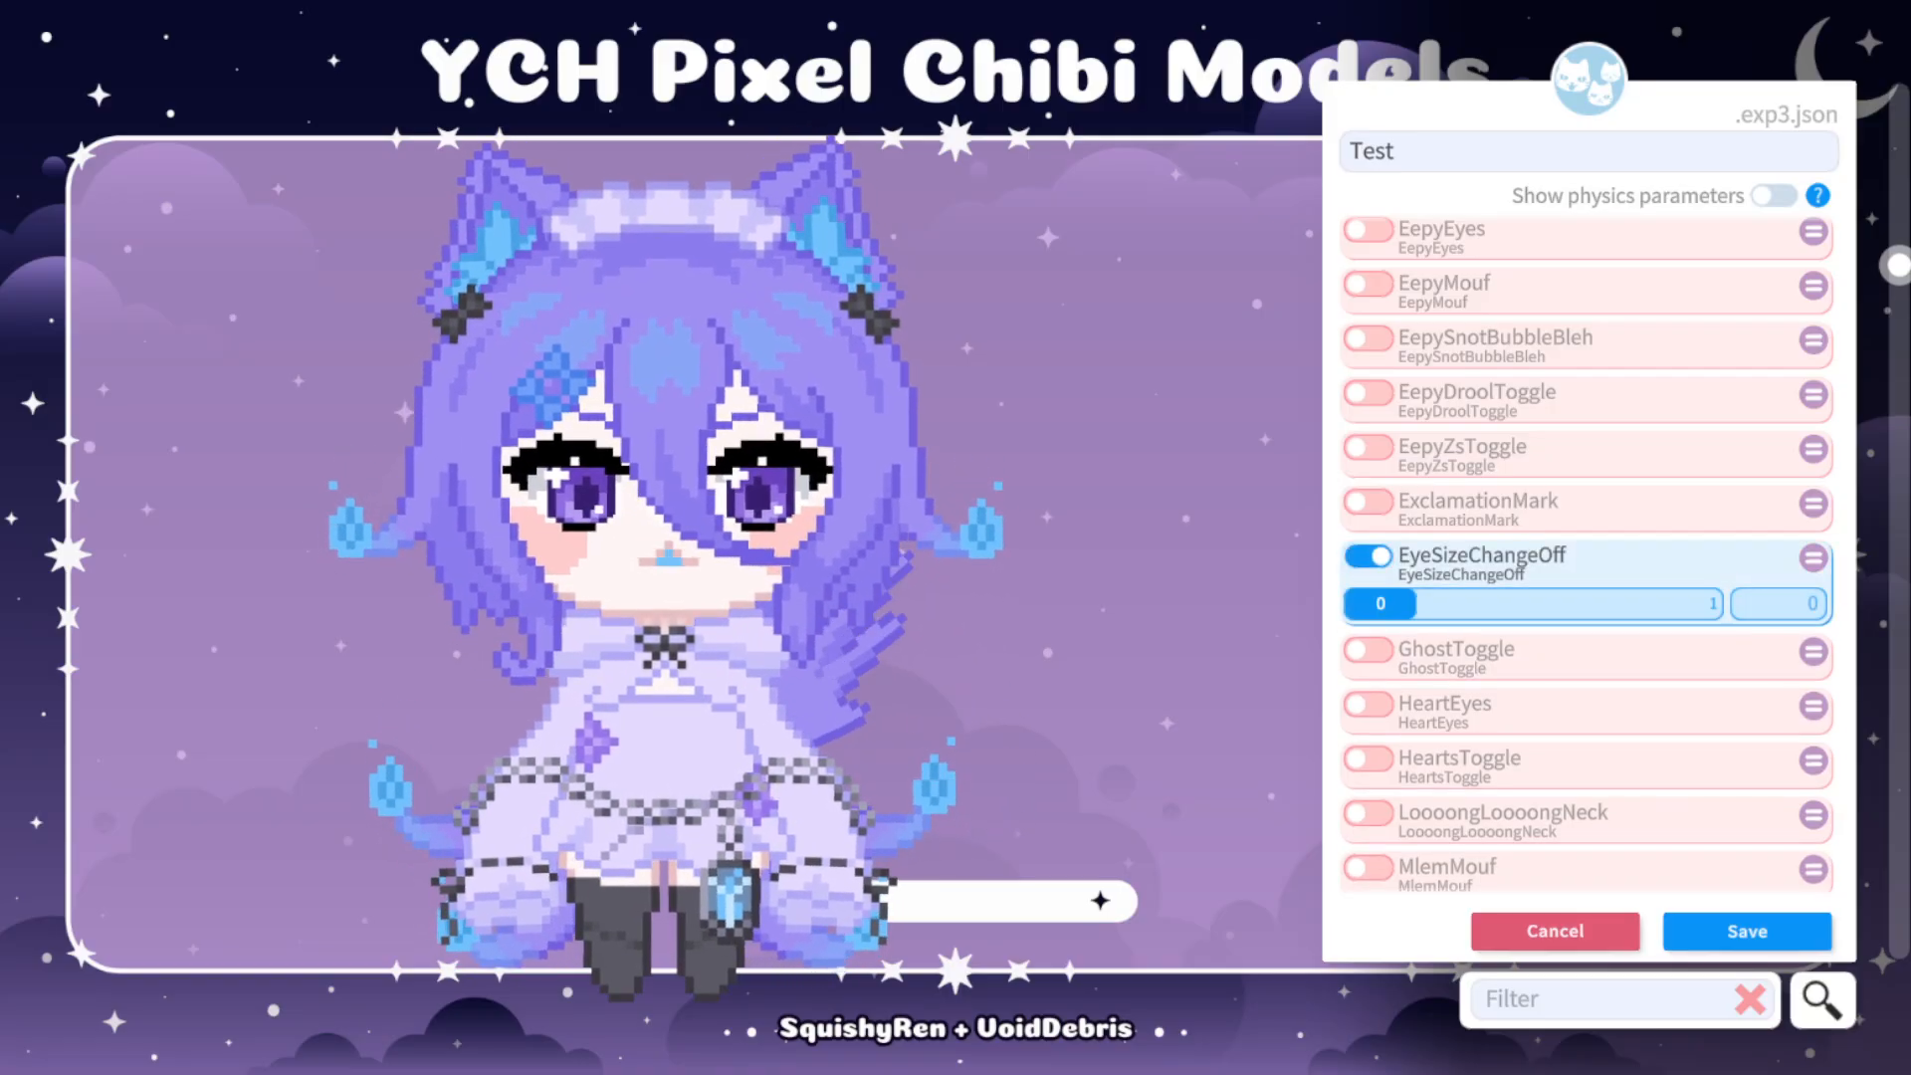
left_click_drag(1381, 604, 1687, 604)
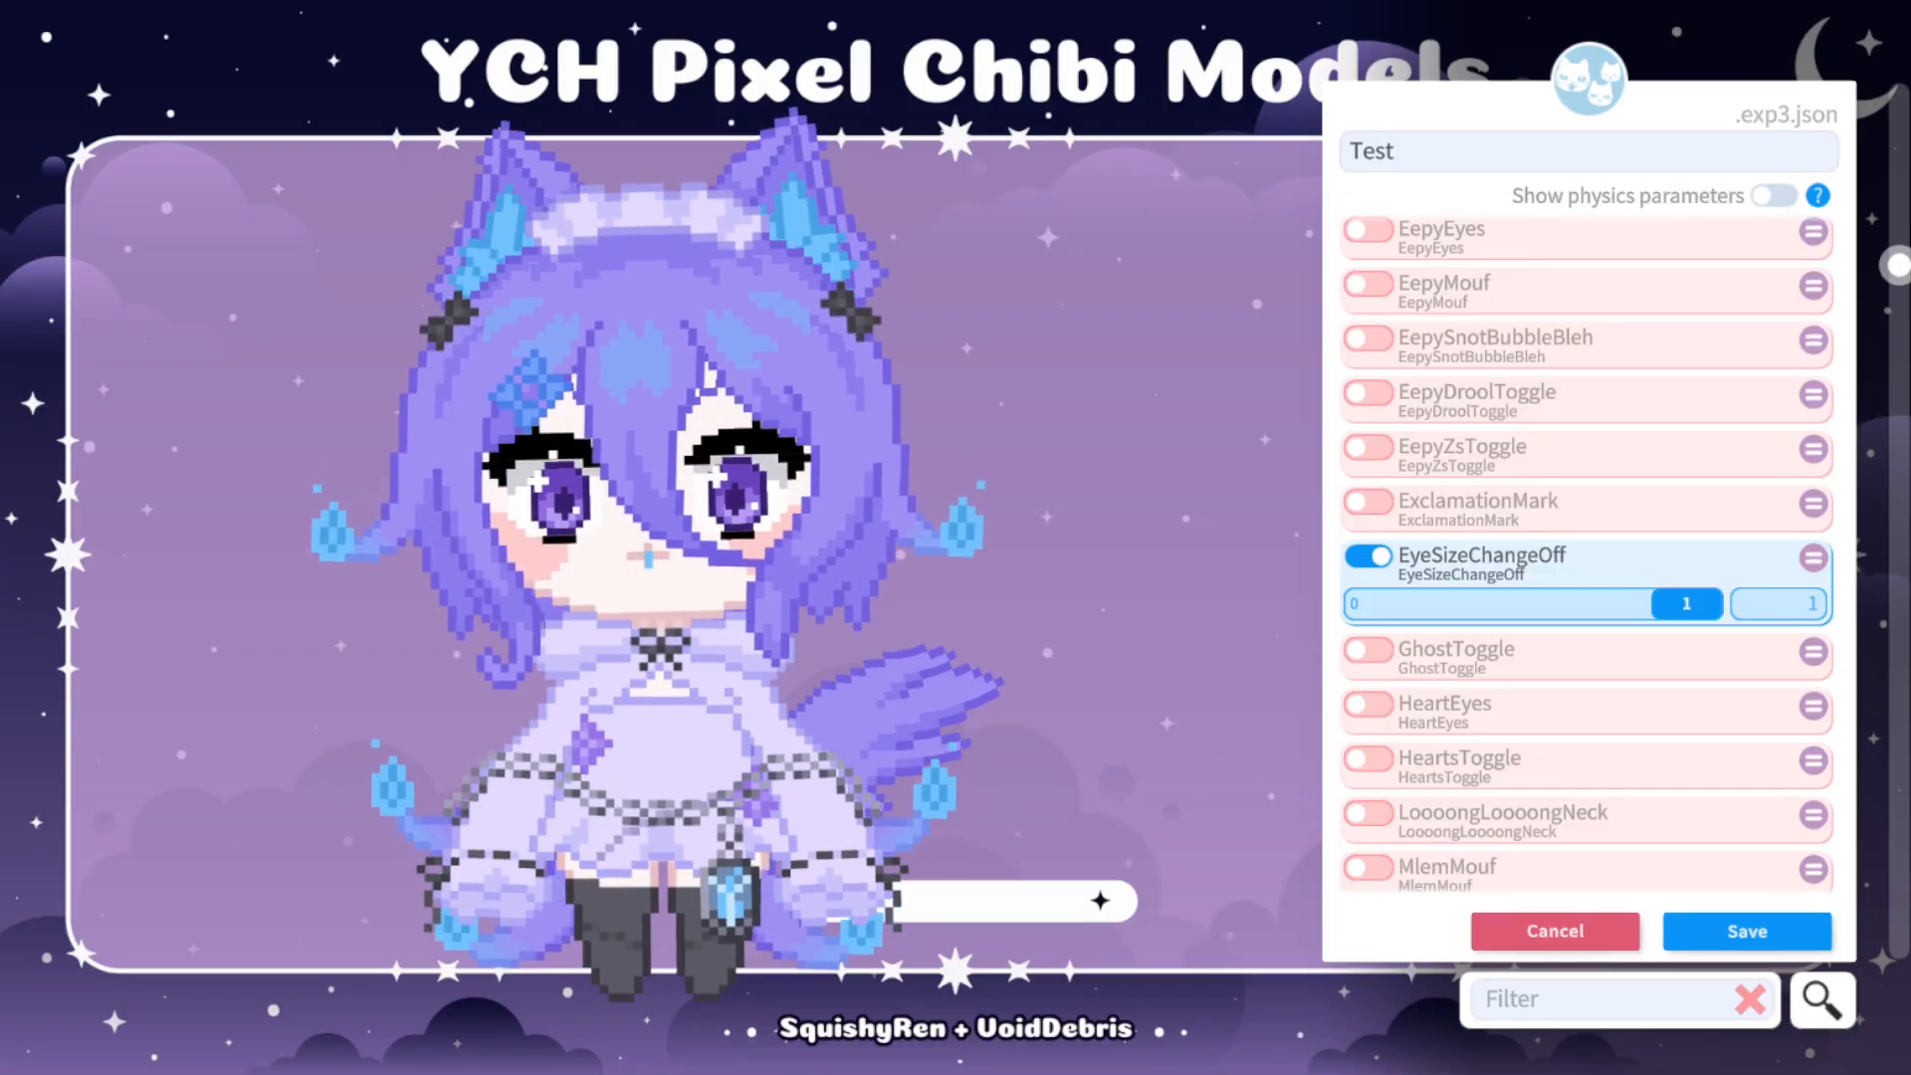
left_click(1369, 556)
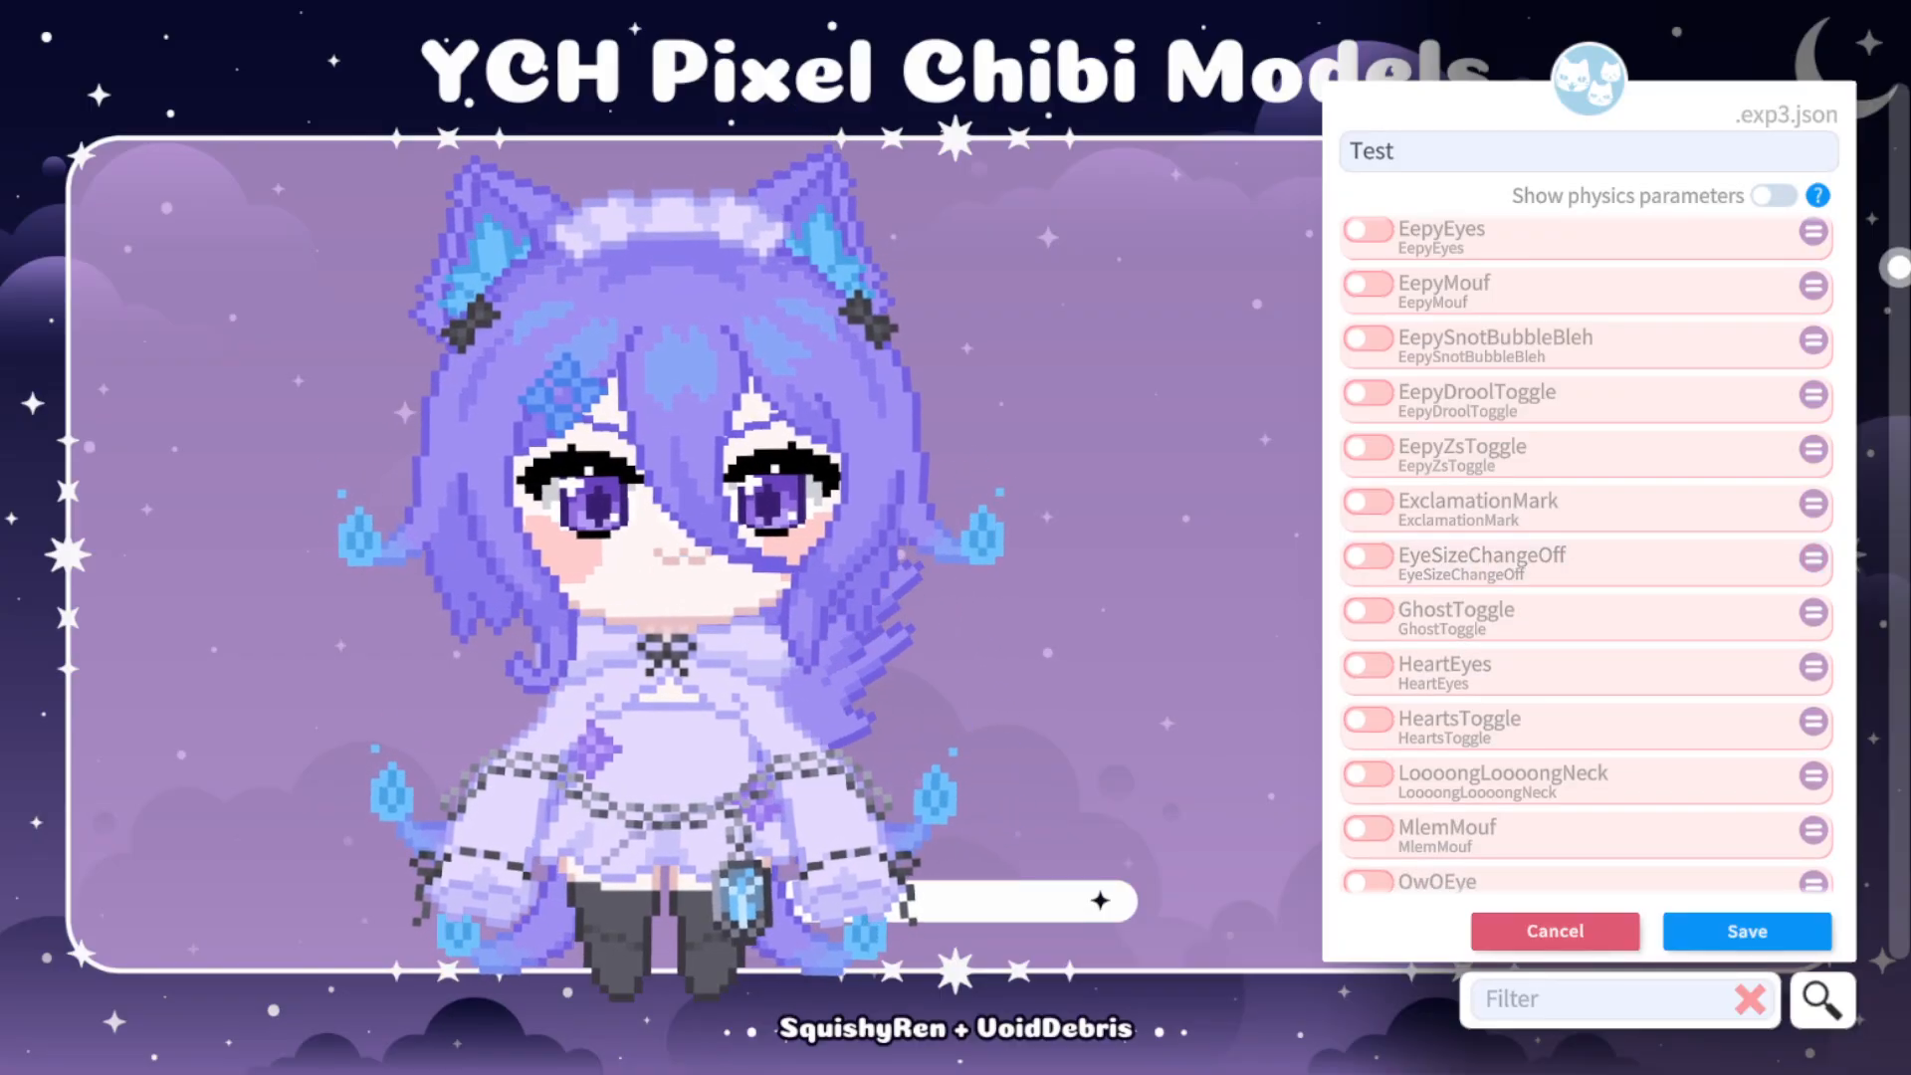
scroll(1588, 552, "down", 3)
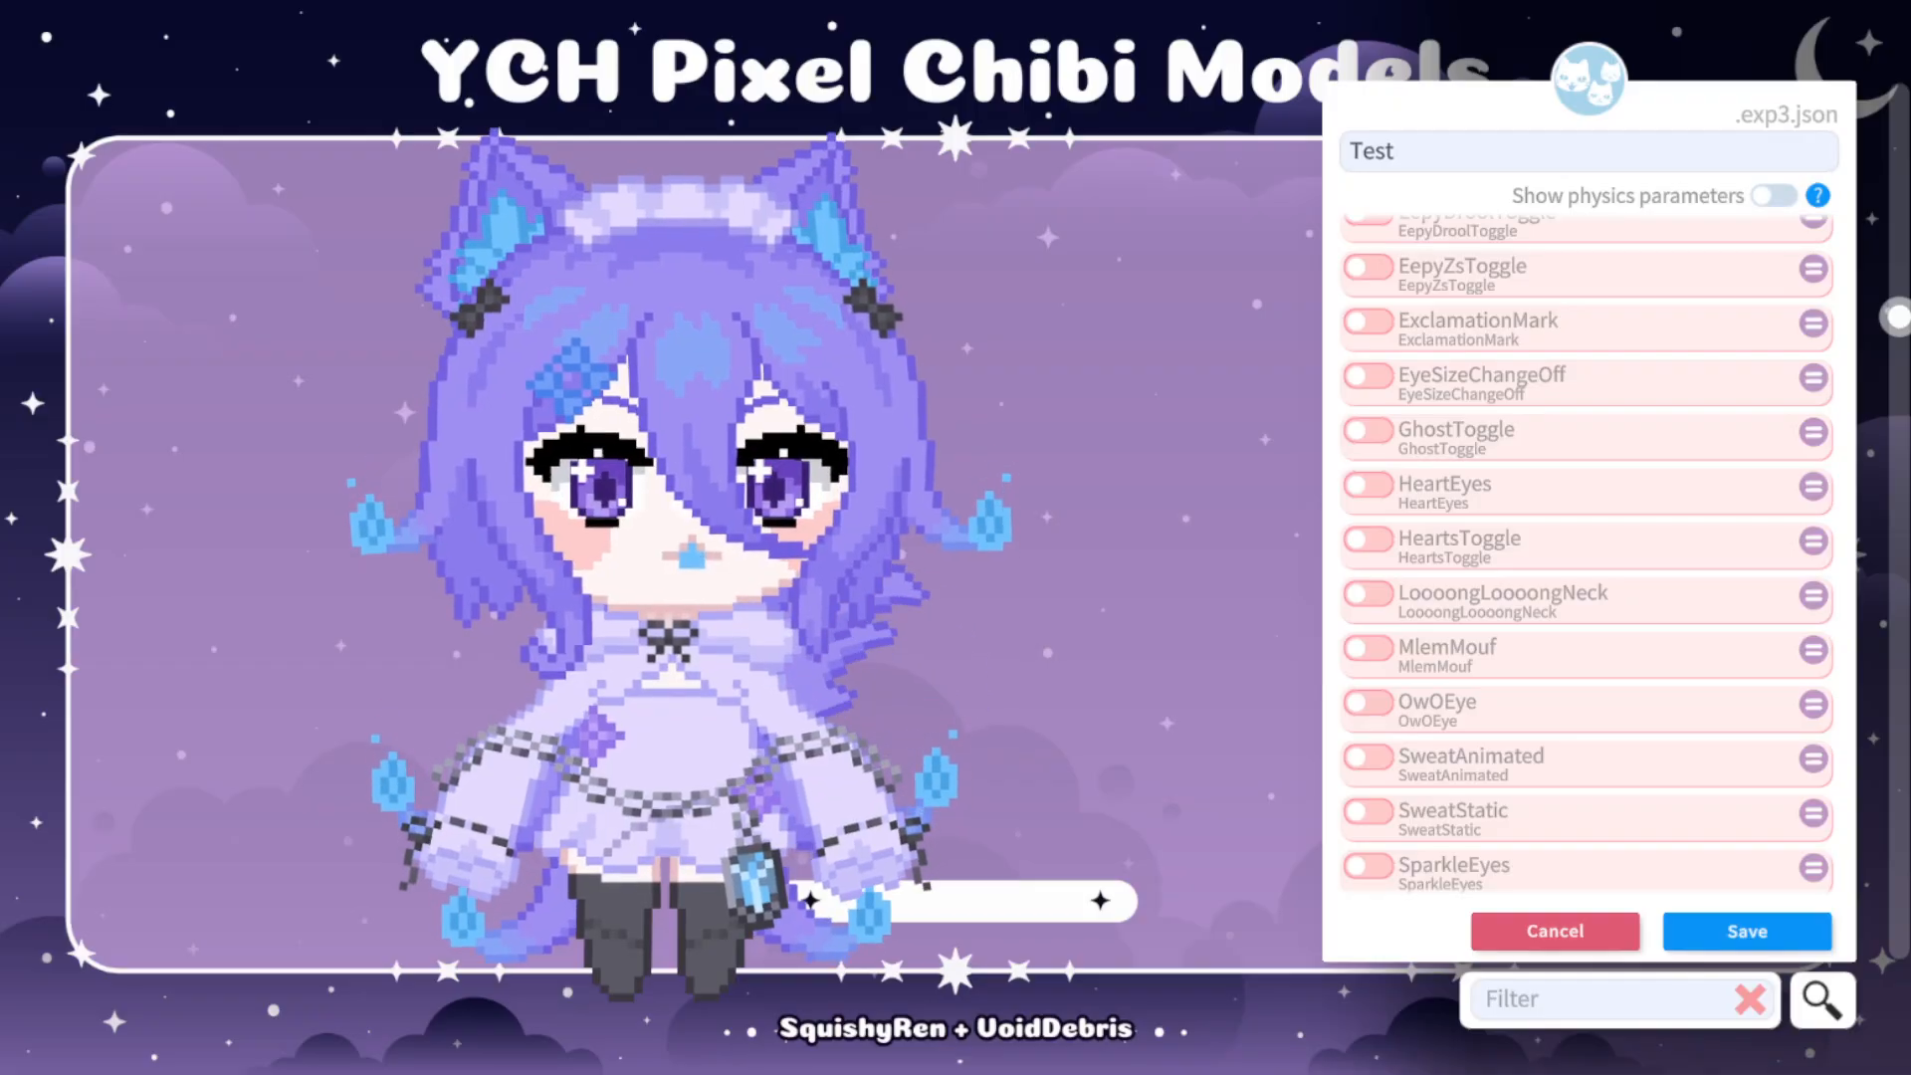
Try the MlemMouf parameter at value 1 on the model, and switch it back off.
scroll(1588, 552, "down", 3)
left_click(1369, 468)
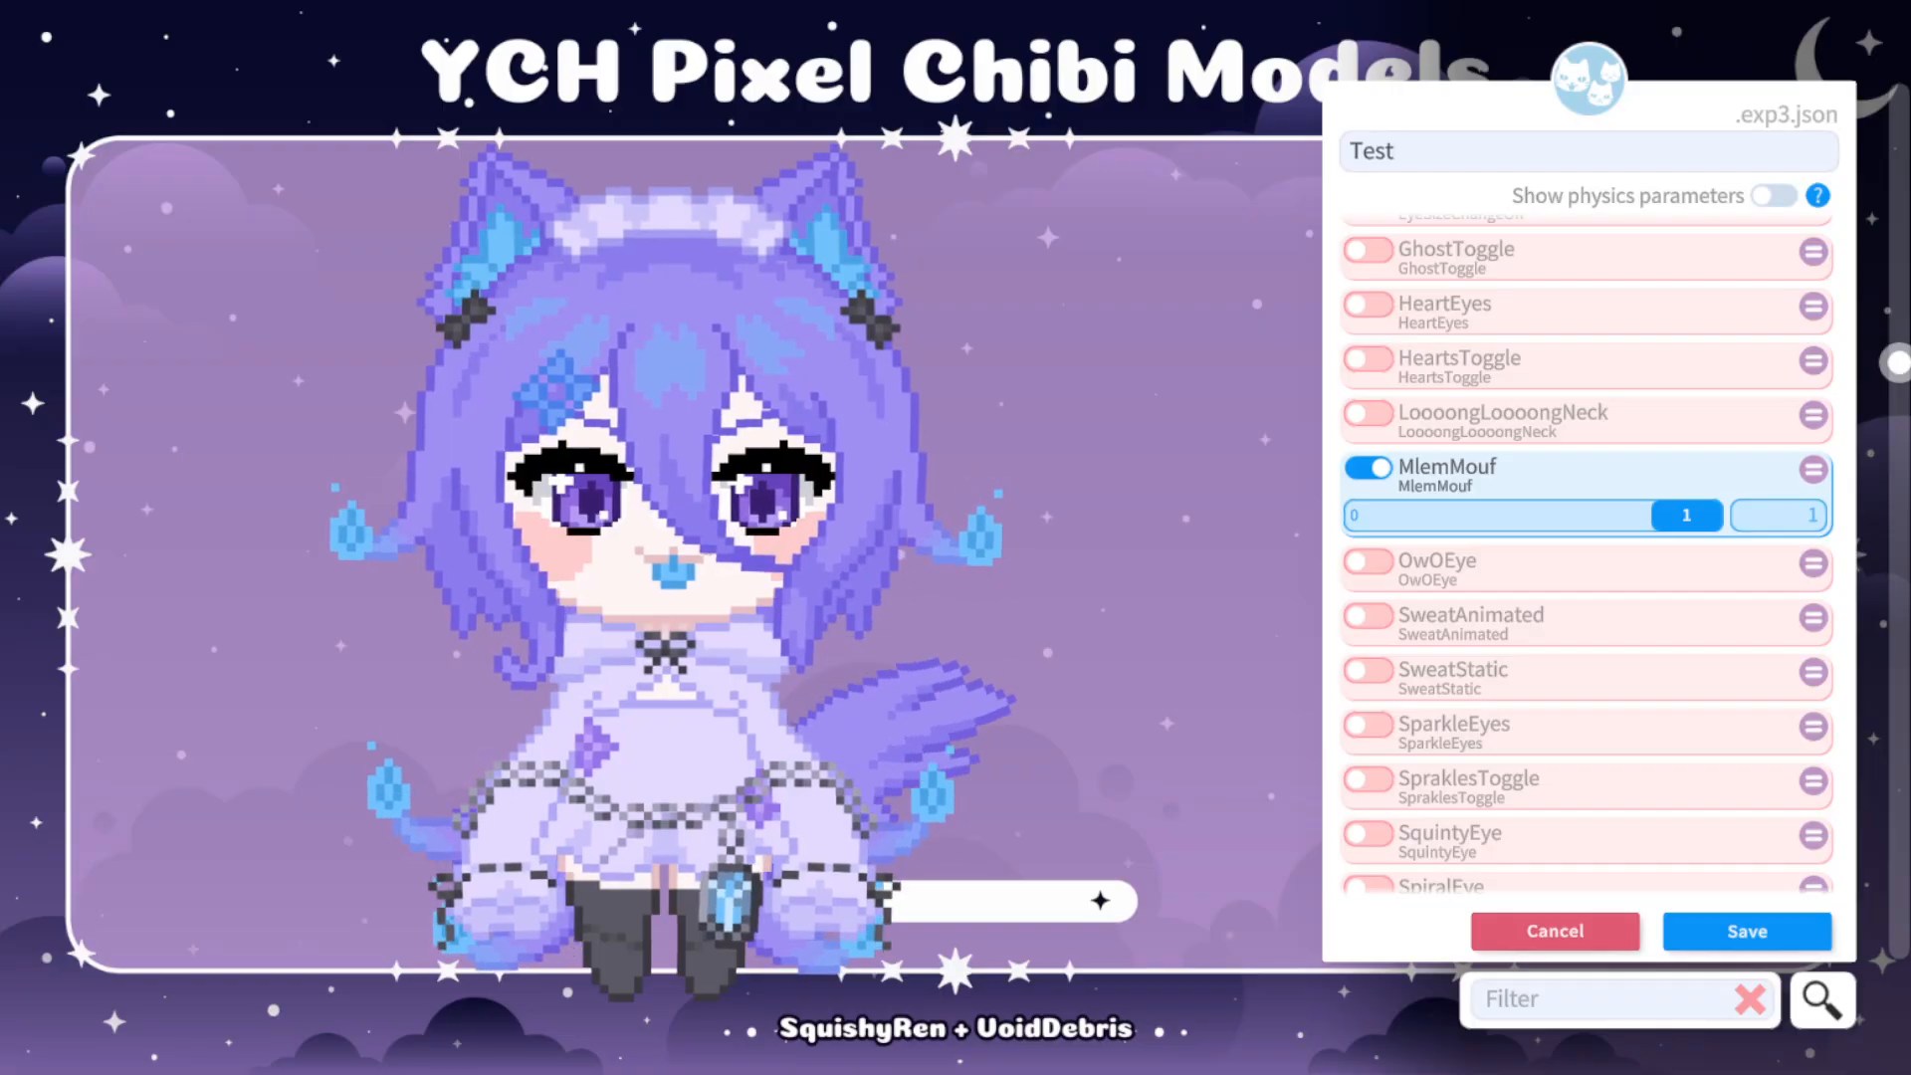
left_click(1369, 467)
Try SweatStatic and SweatAnimated at value 1 one after the other, switching each back off.
scroll(1369, 468, "down", 1)
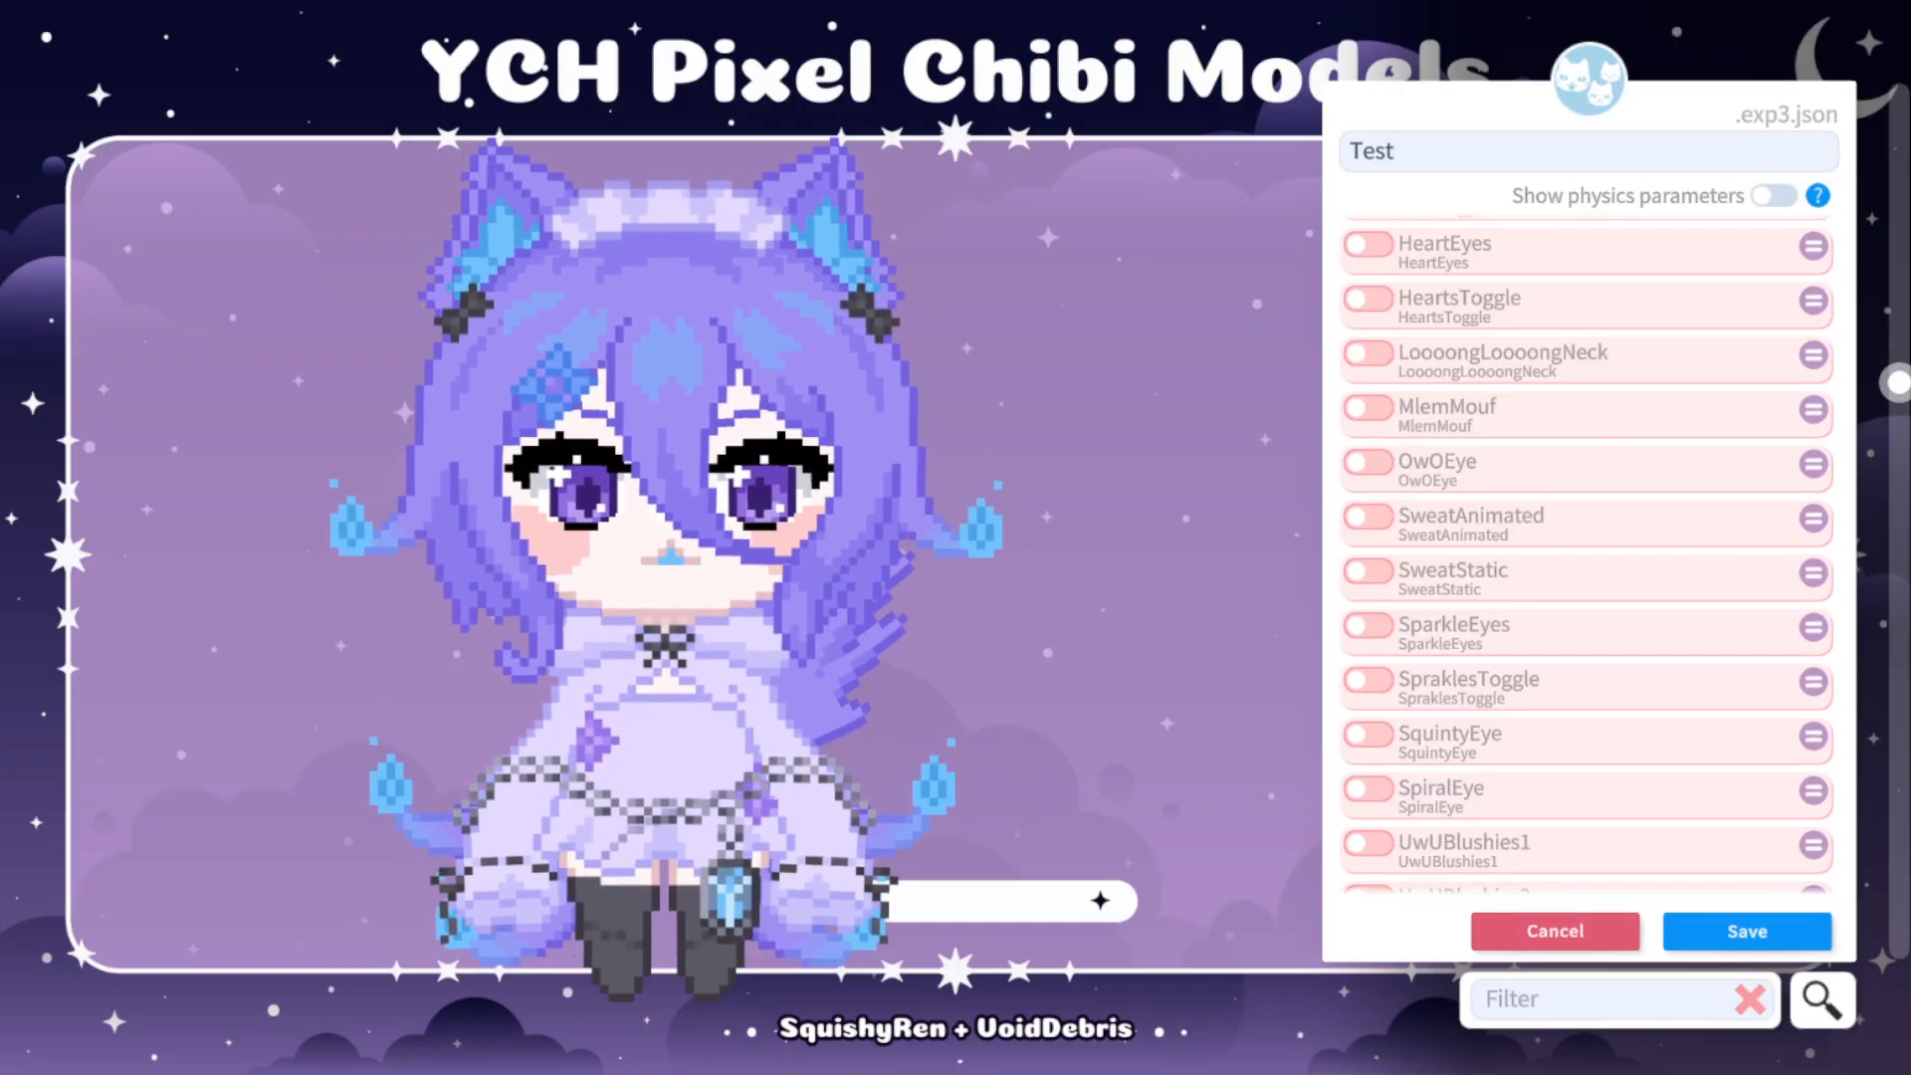
left_click(1368, 571)
left_click_drag(1381, 619, 1688, 619)
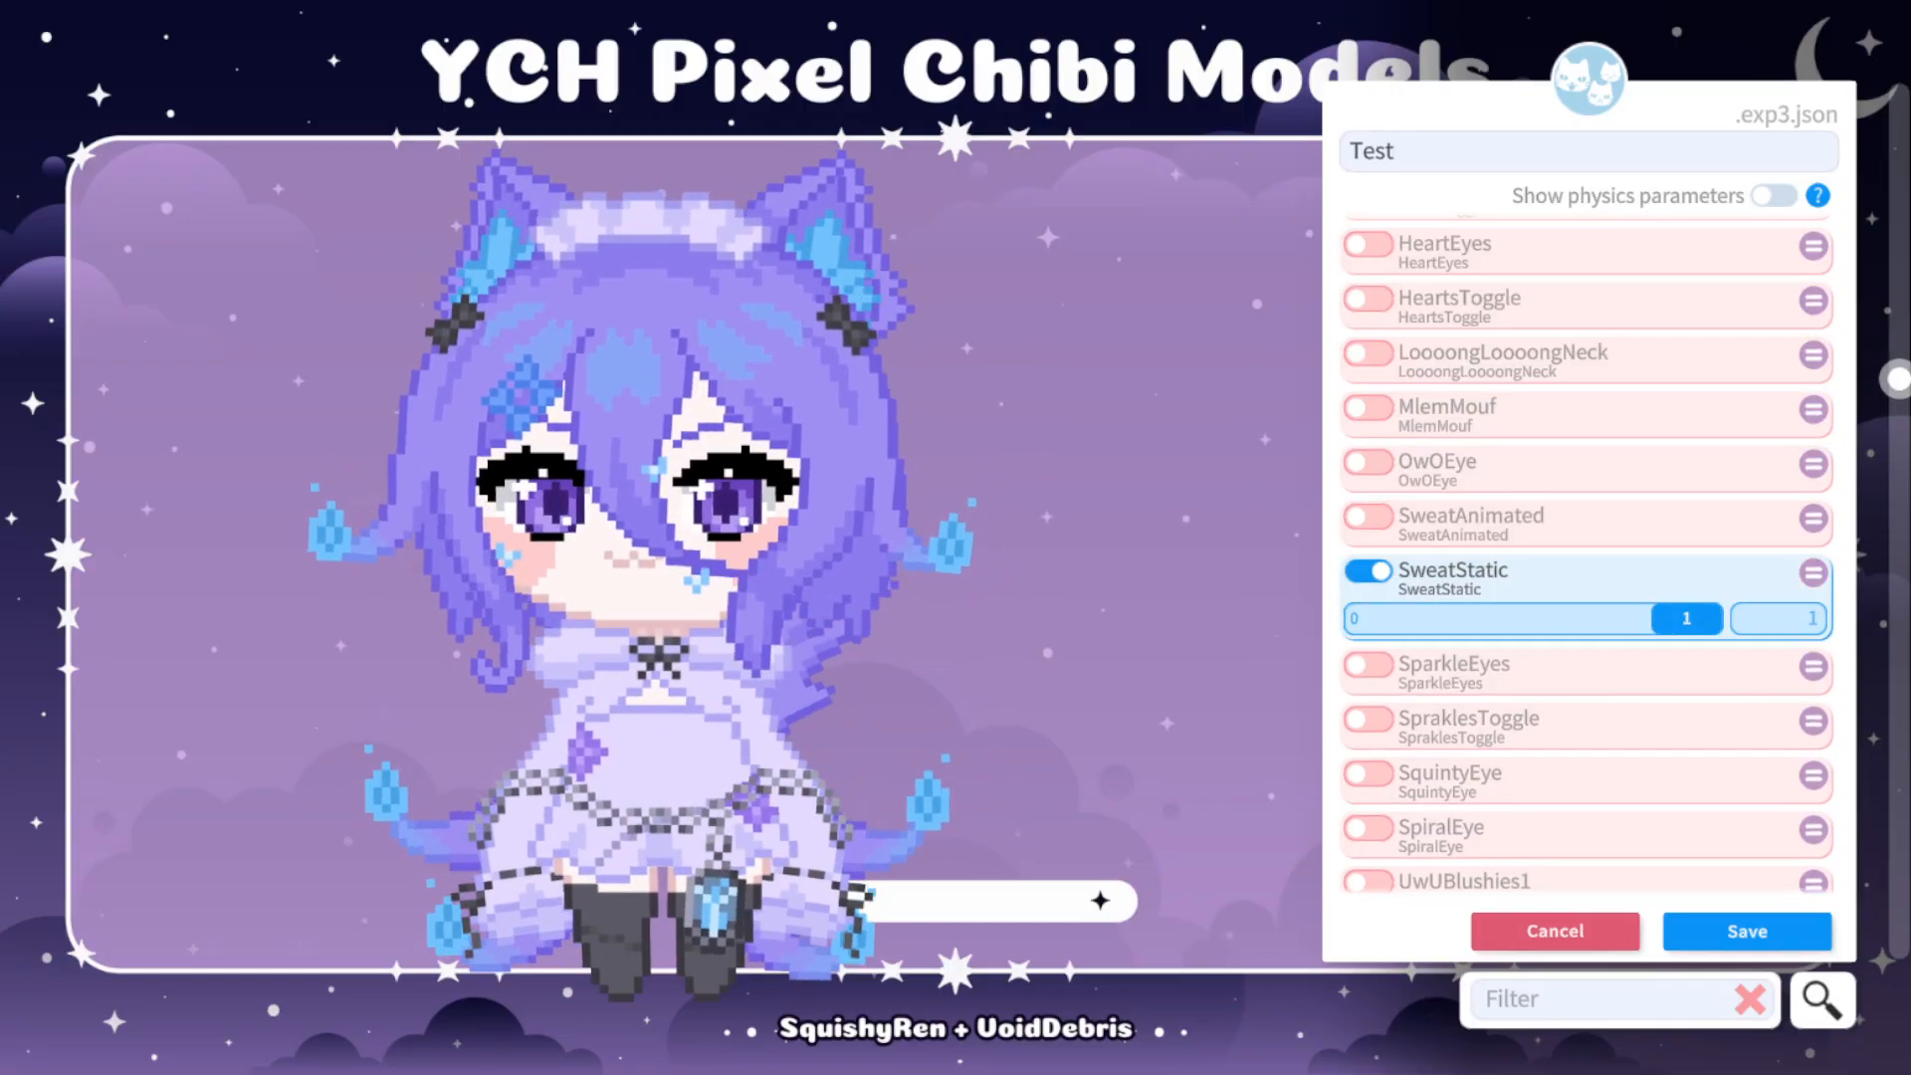
left_click(1369, 571)
left_click(1369, 516)
left_click_drag(1382, 564, 1687, 564)
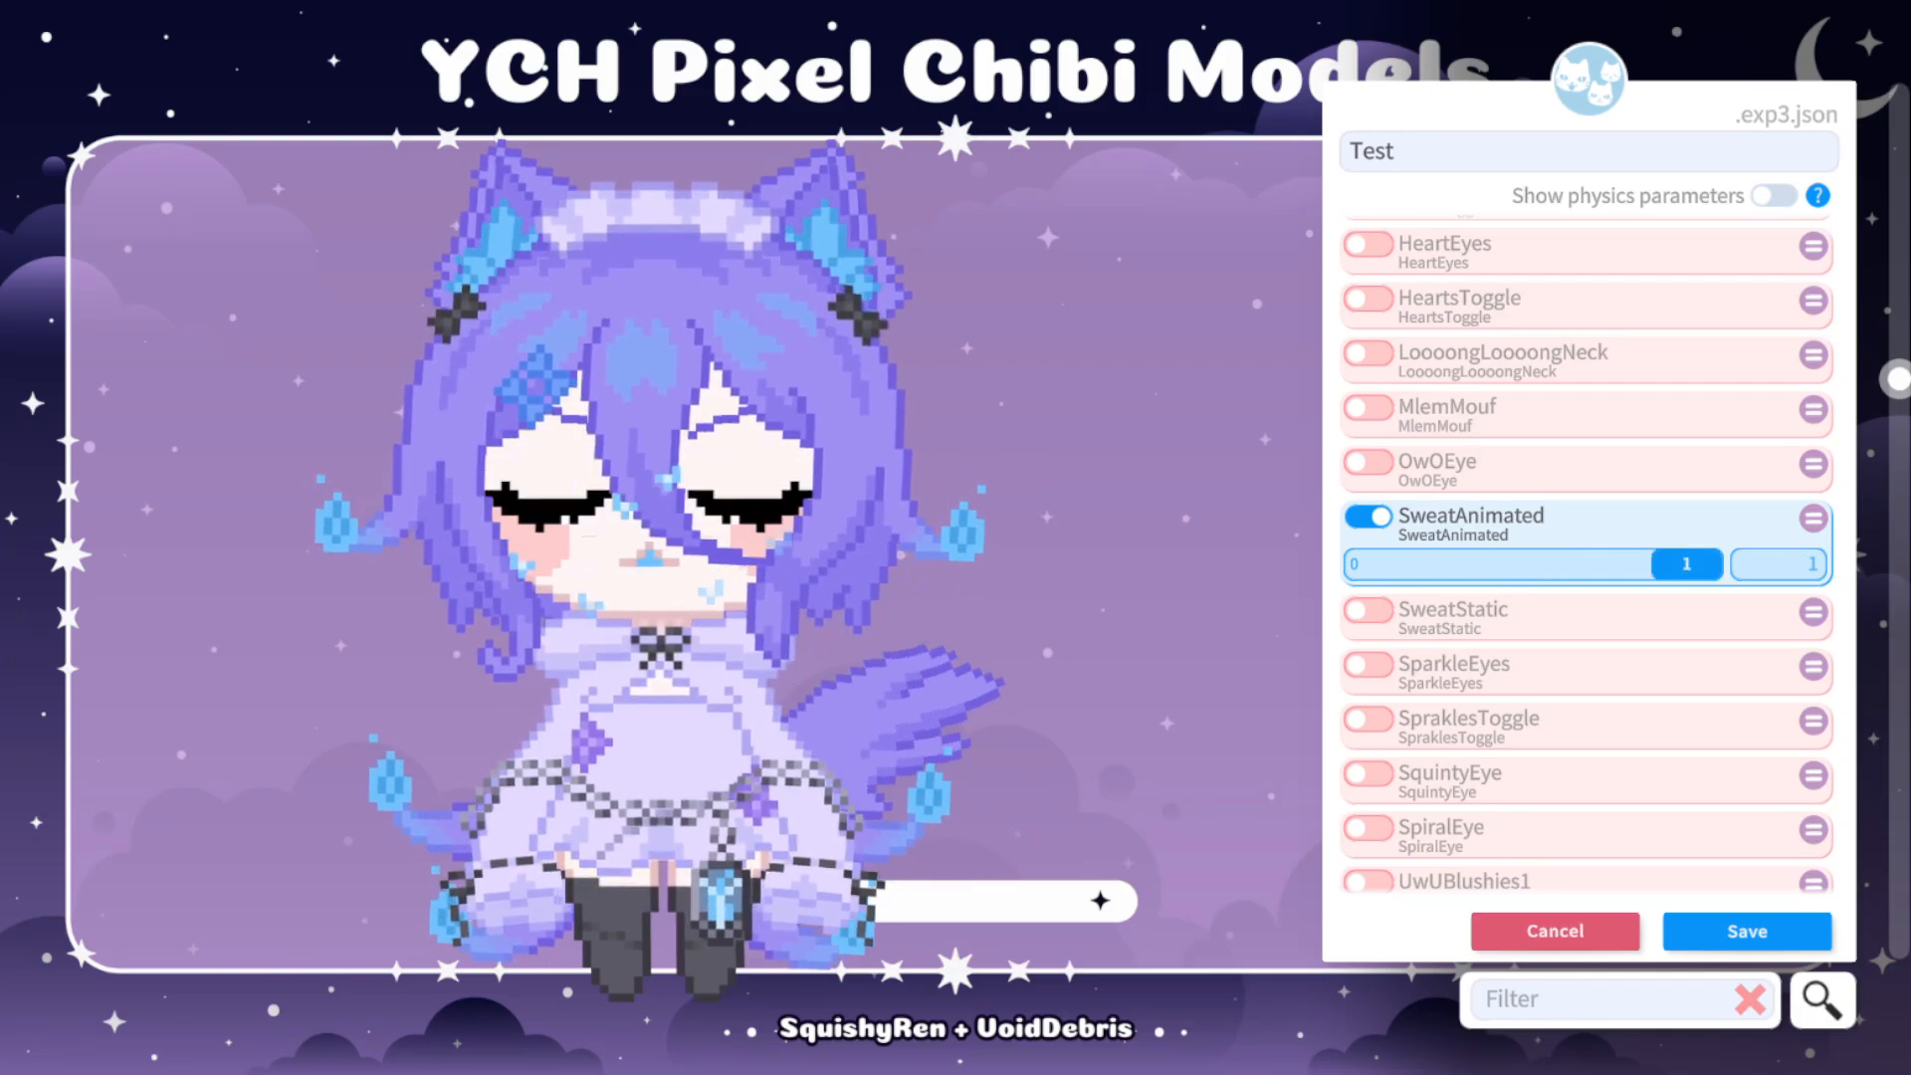
left_click(1369, 517)
Try UwUBlushies1 at value 1 and UwUBlushies2 one after the other, switching each back off.
scroll(1587, 558, "down", 2)
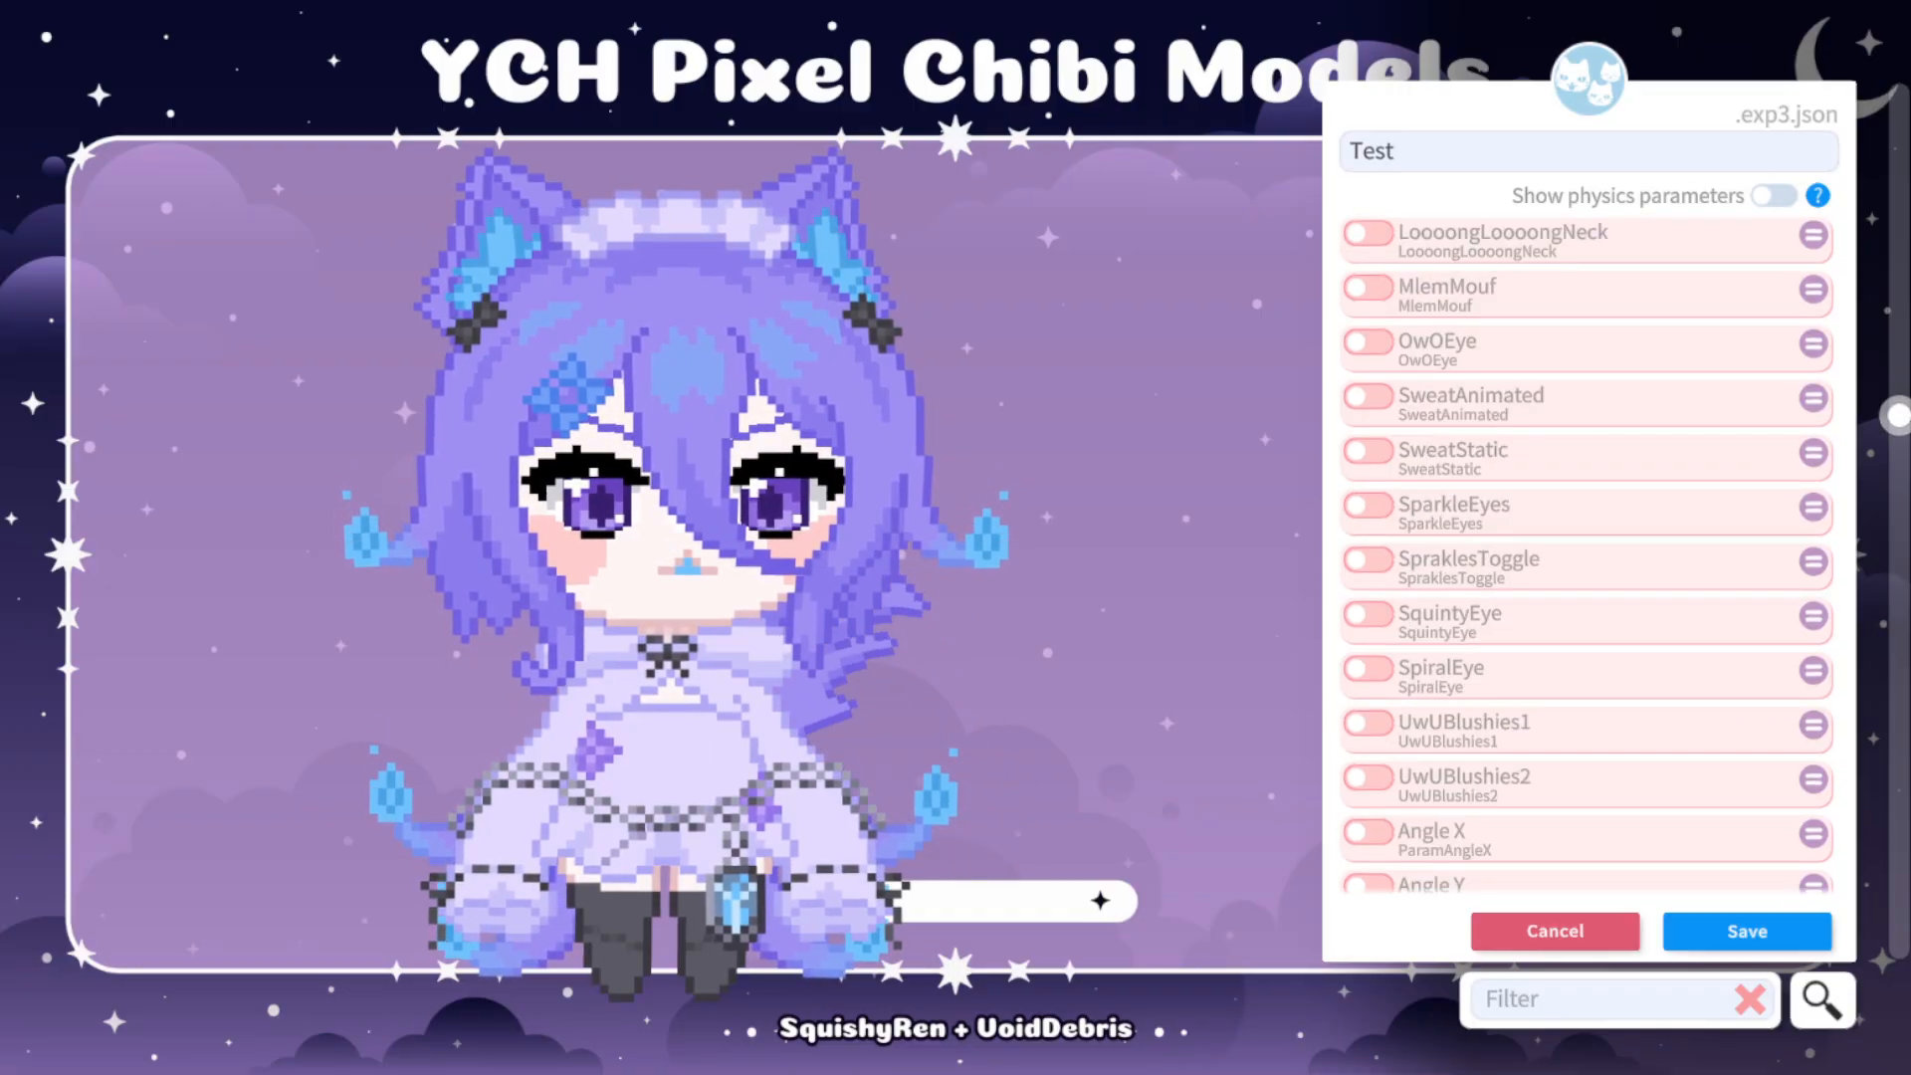
scroll(1588, 557, "down", 1)
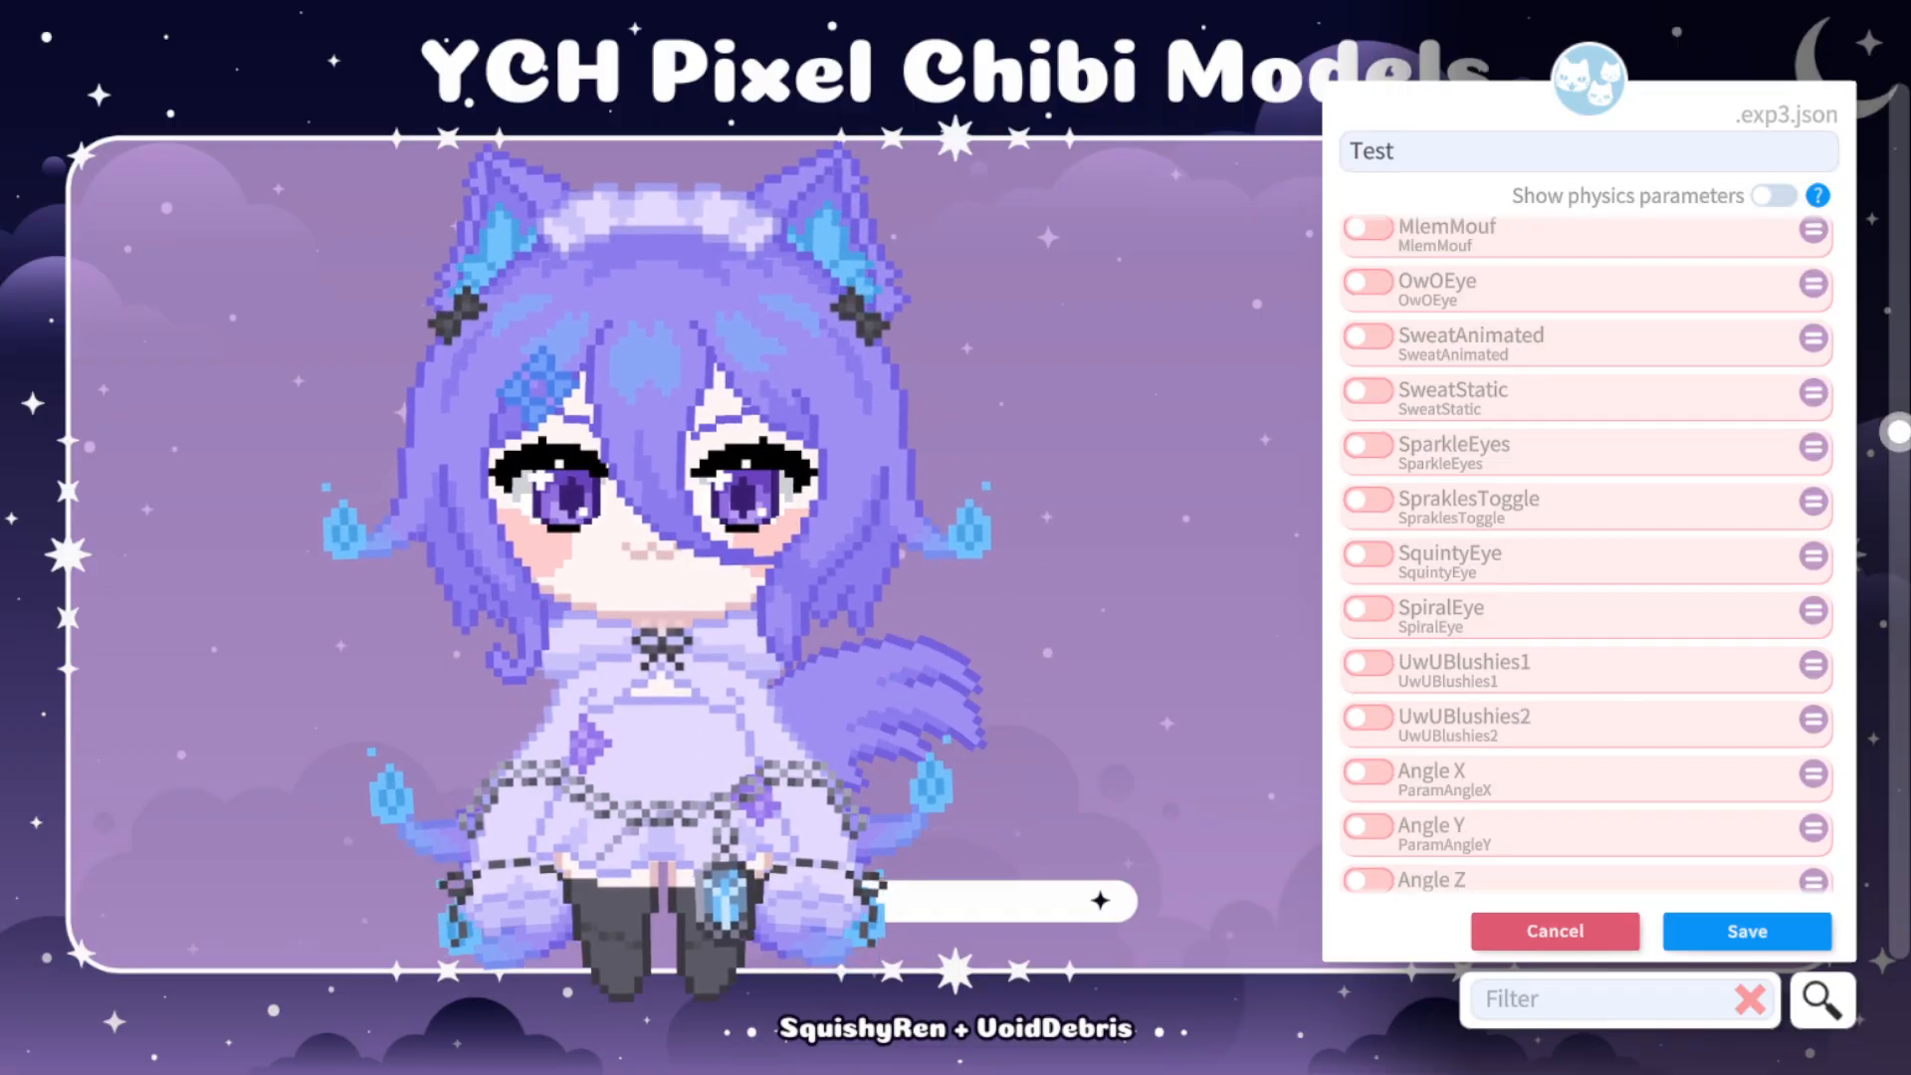
left_click(1369, 664)
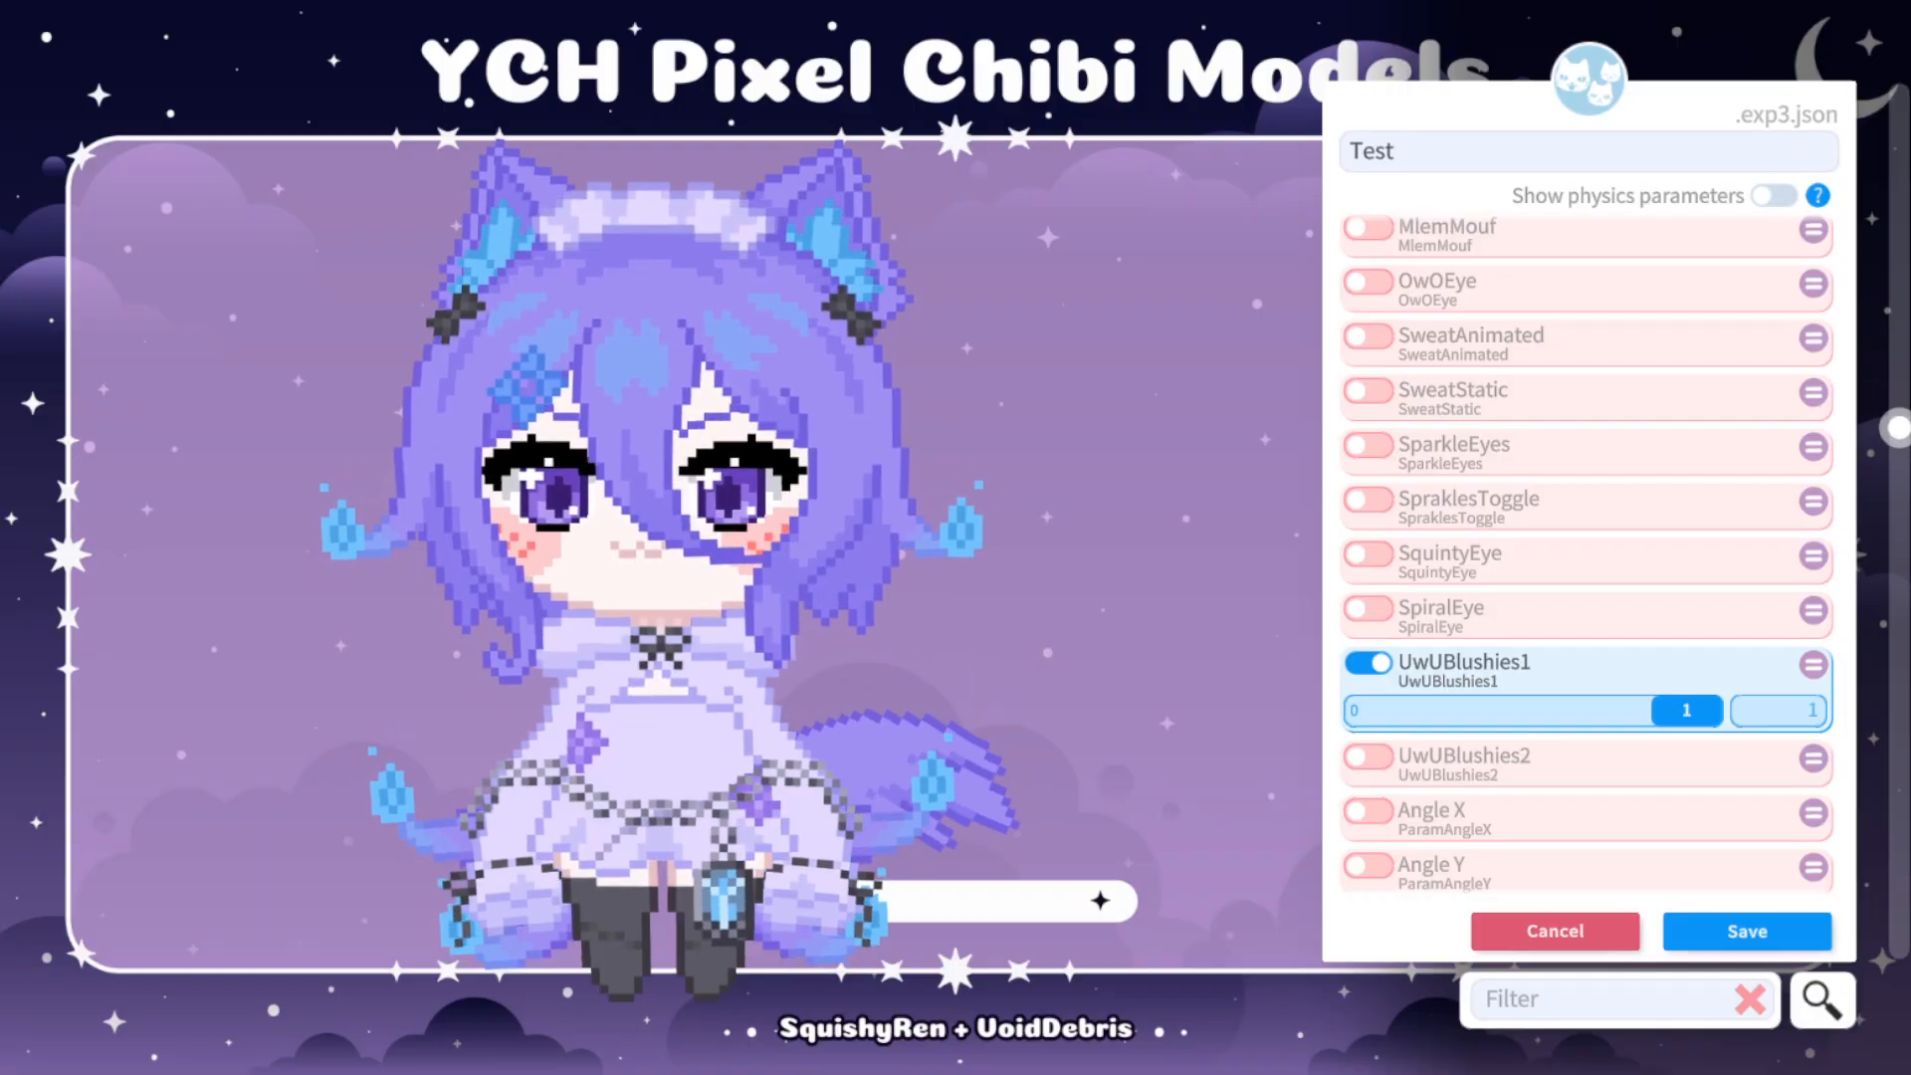
left_click(1369, 663)
left_click(1369, 718)
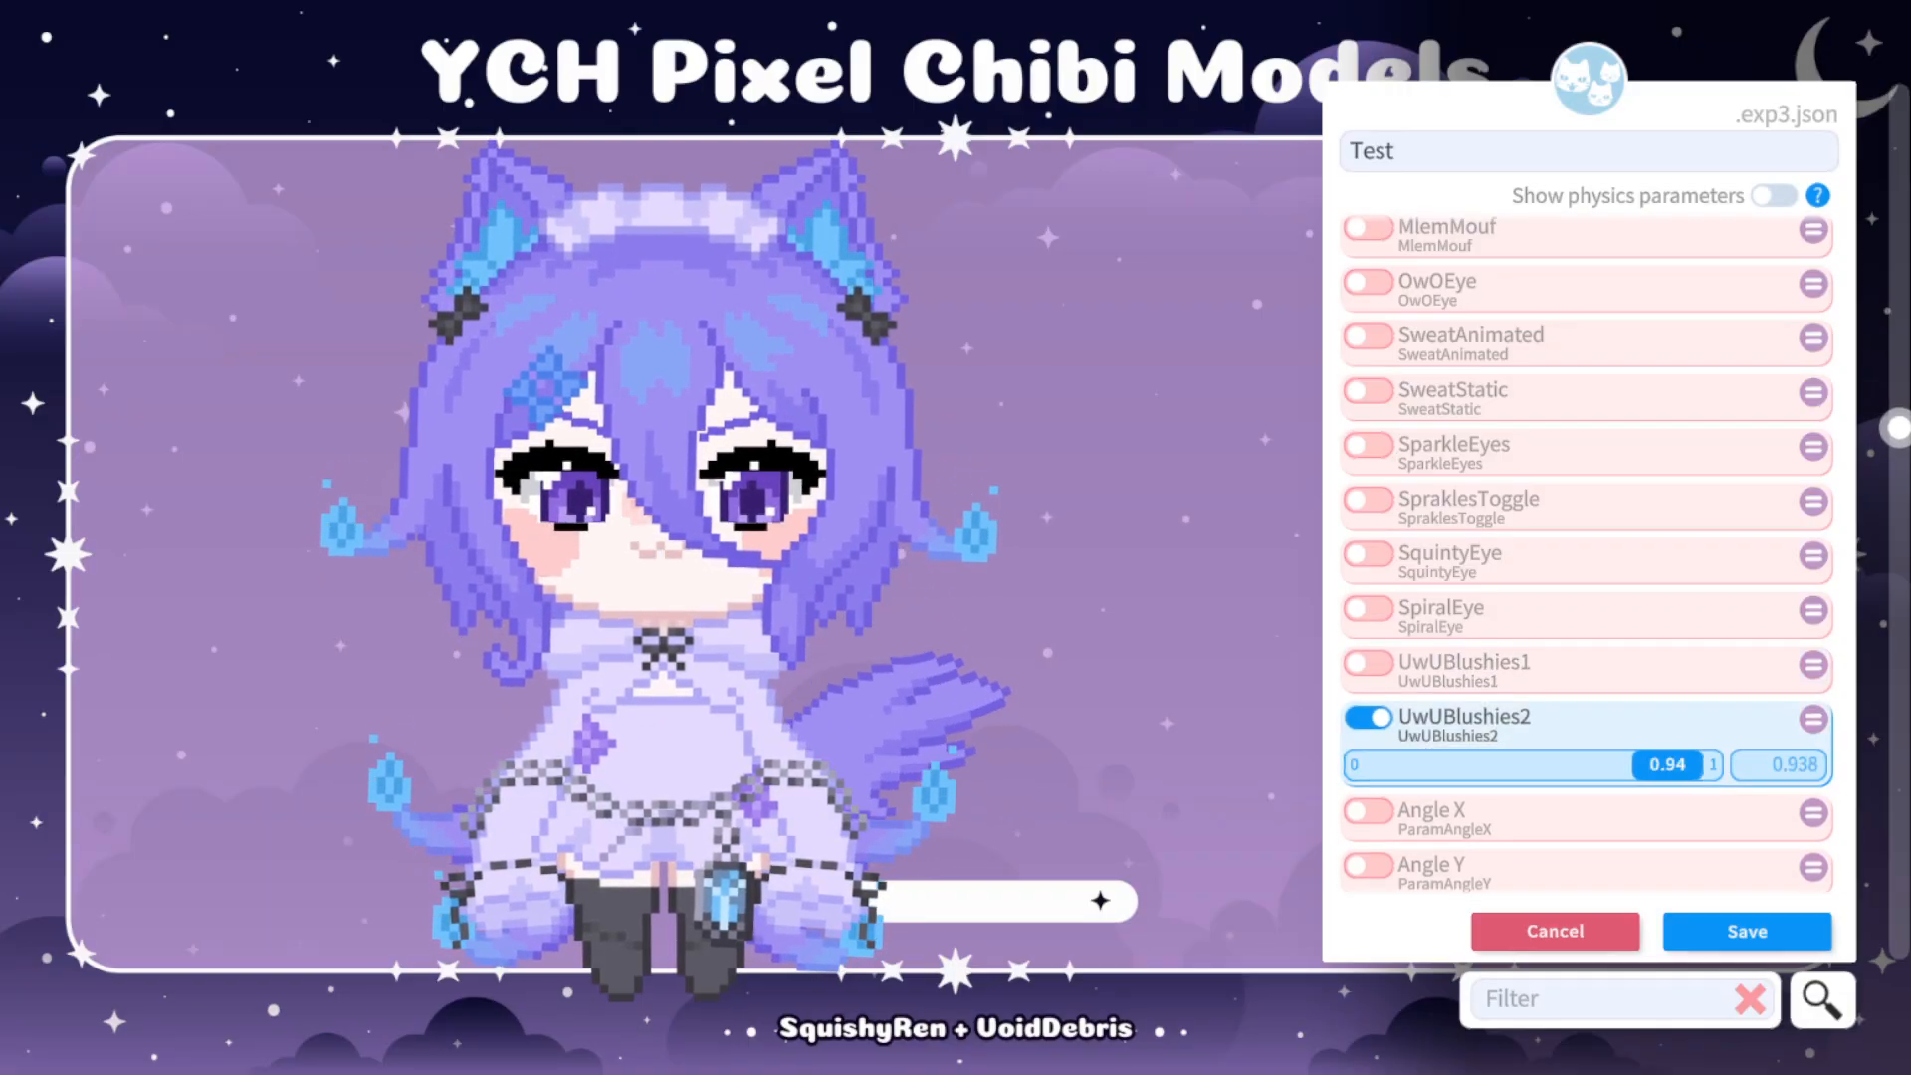
left_click(1369, 718)
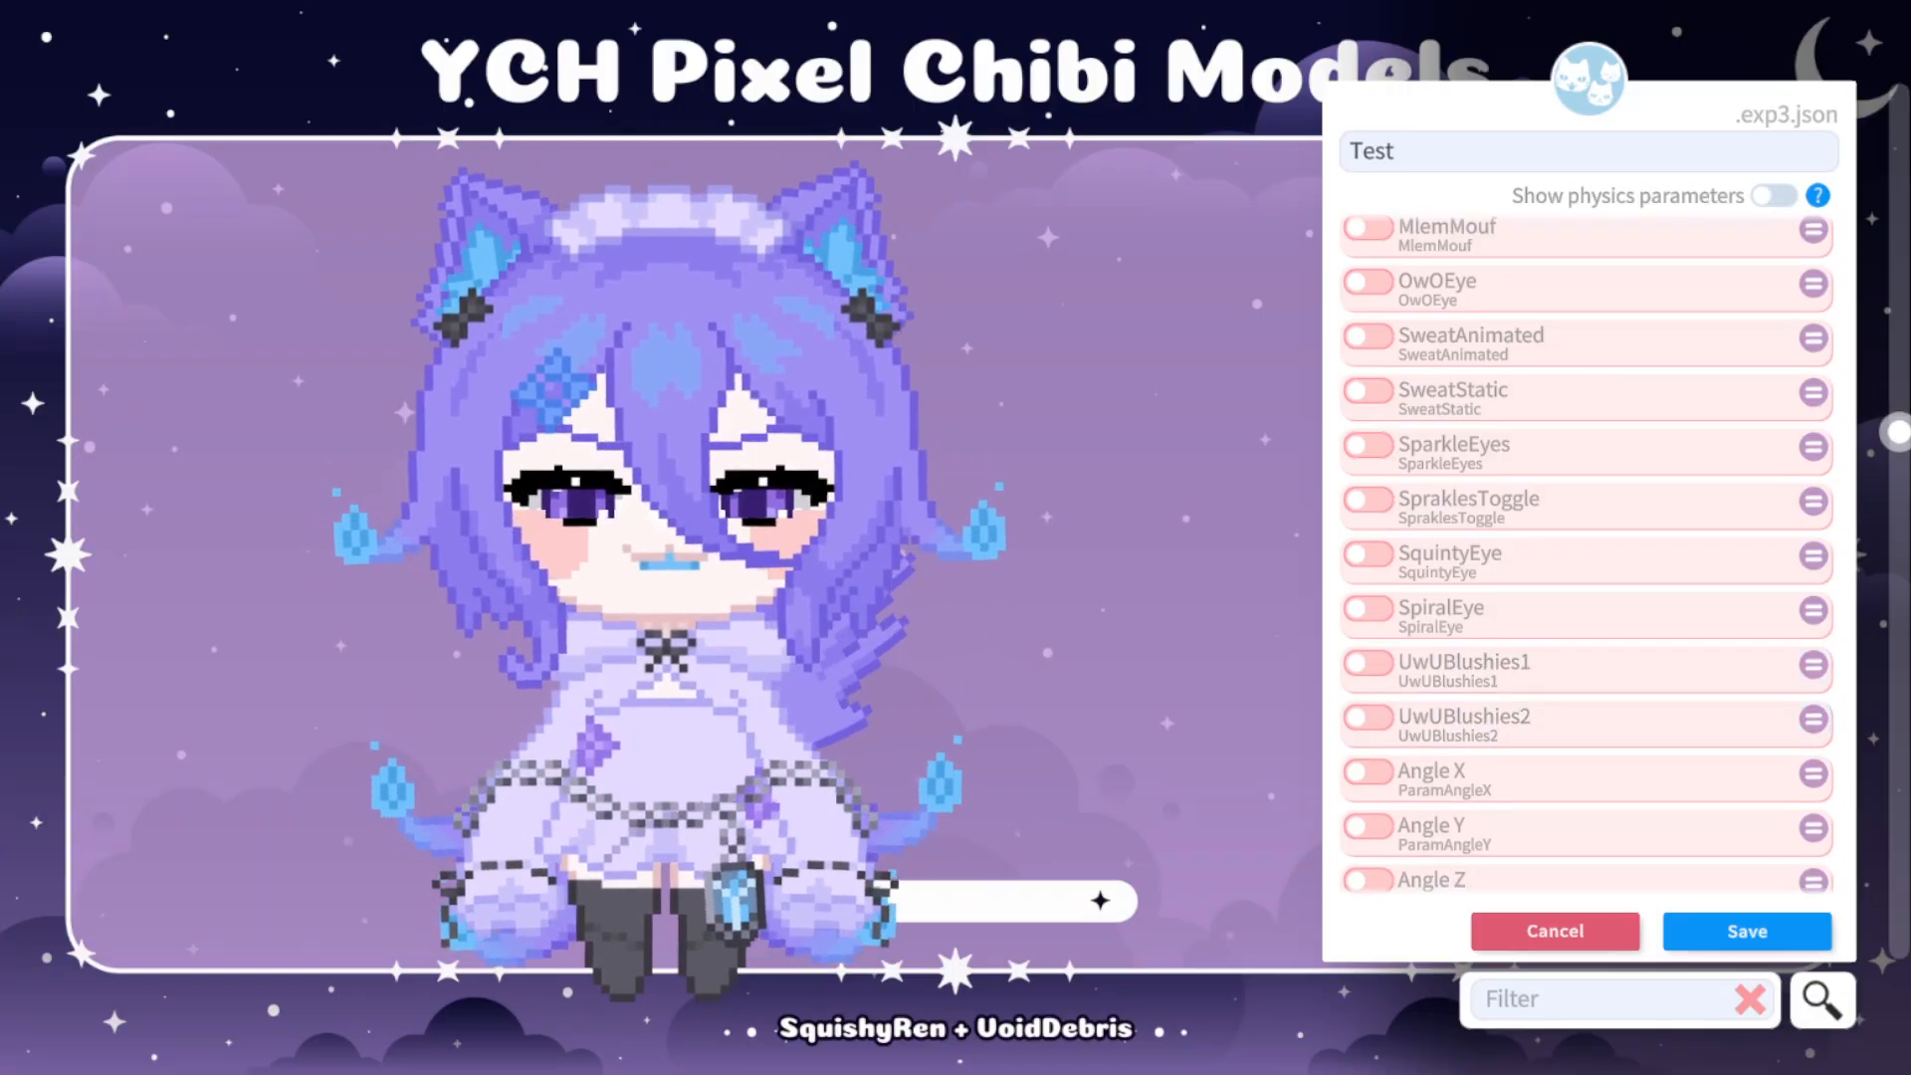
Enable the CryStatic parameter in the Test expression and save the expression.
scroll(1588, 557, "up", 10)
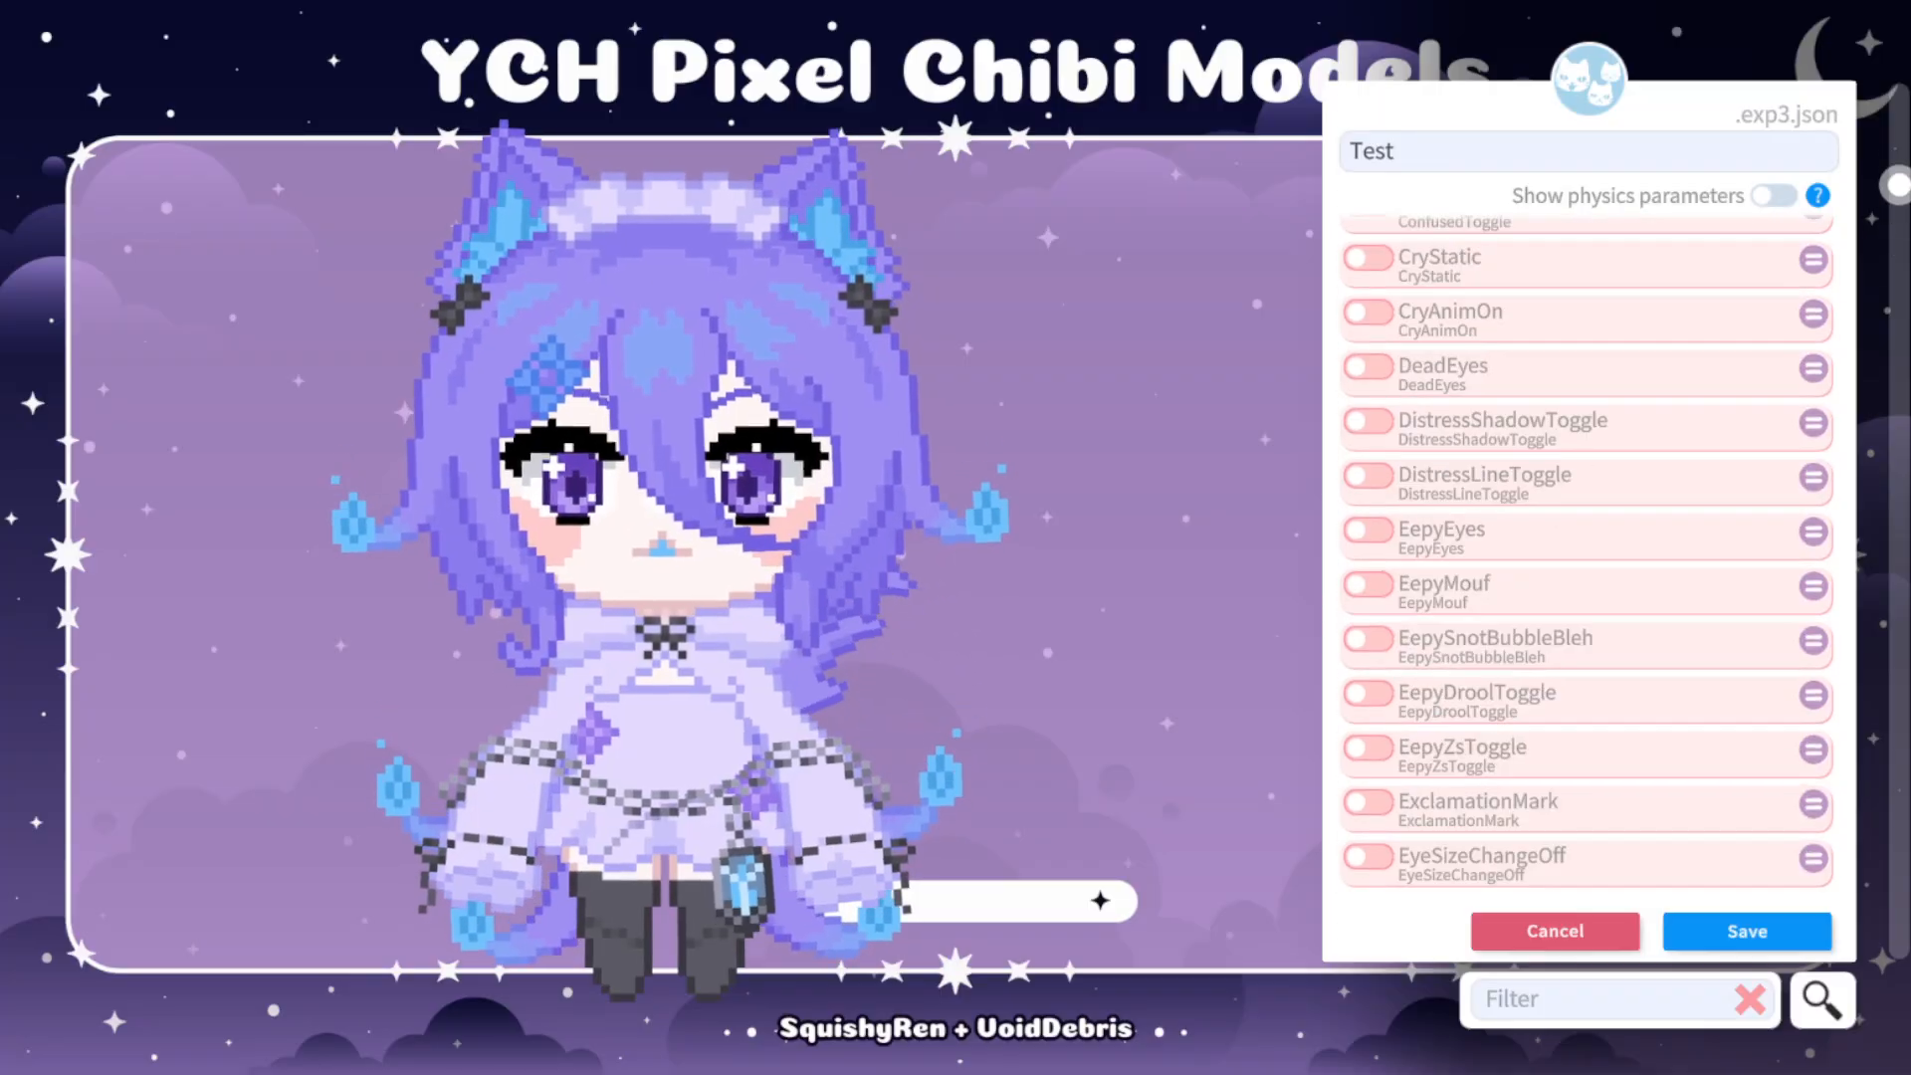
scroll(1588, 558, "up", 2)
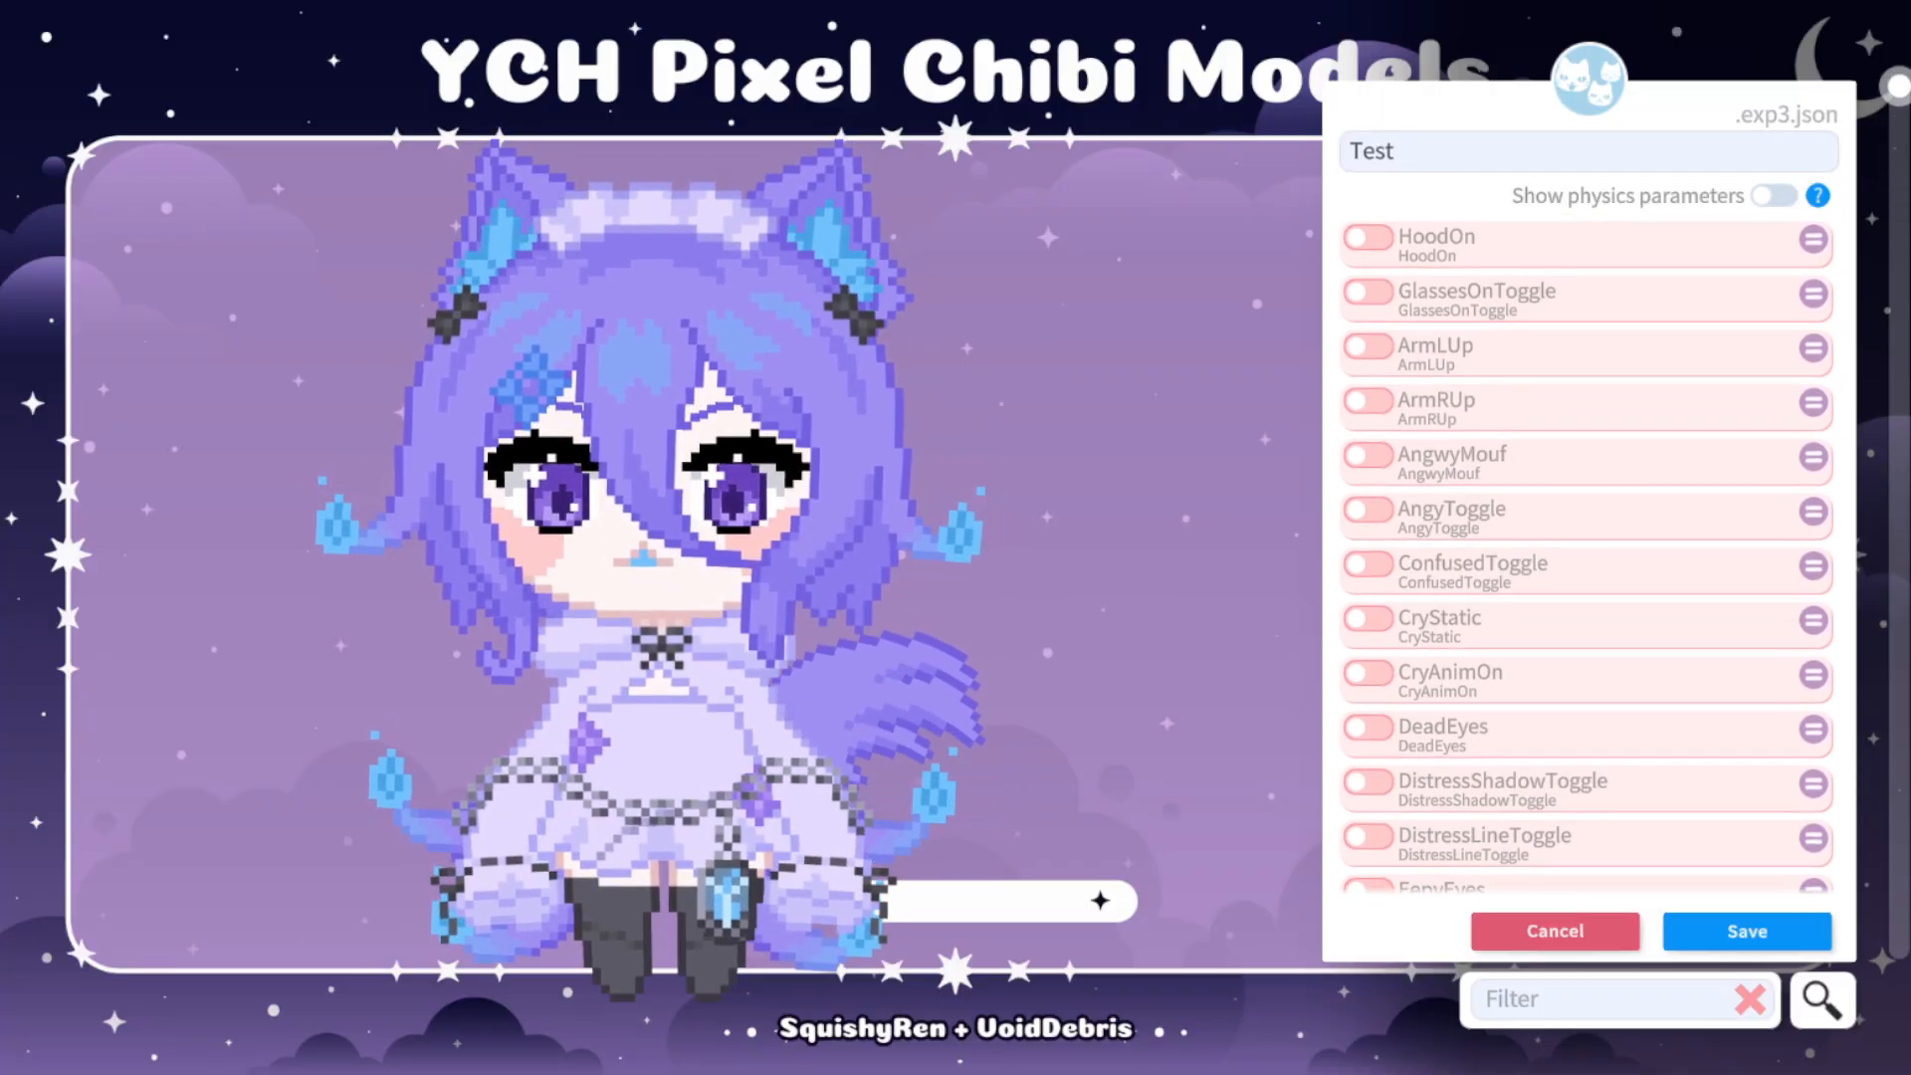
scroll(1587, 557, "down", 1)
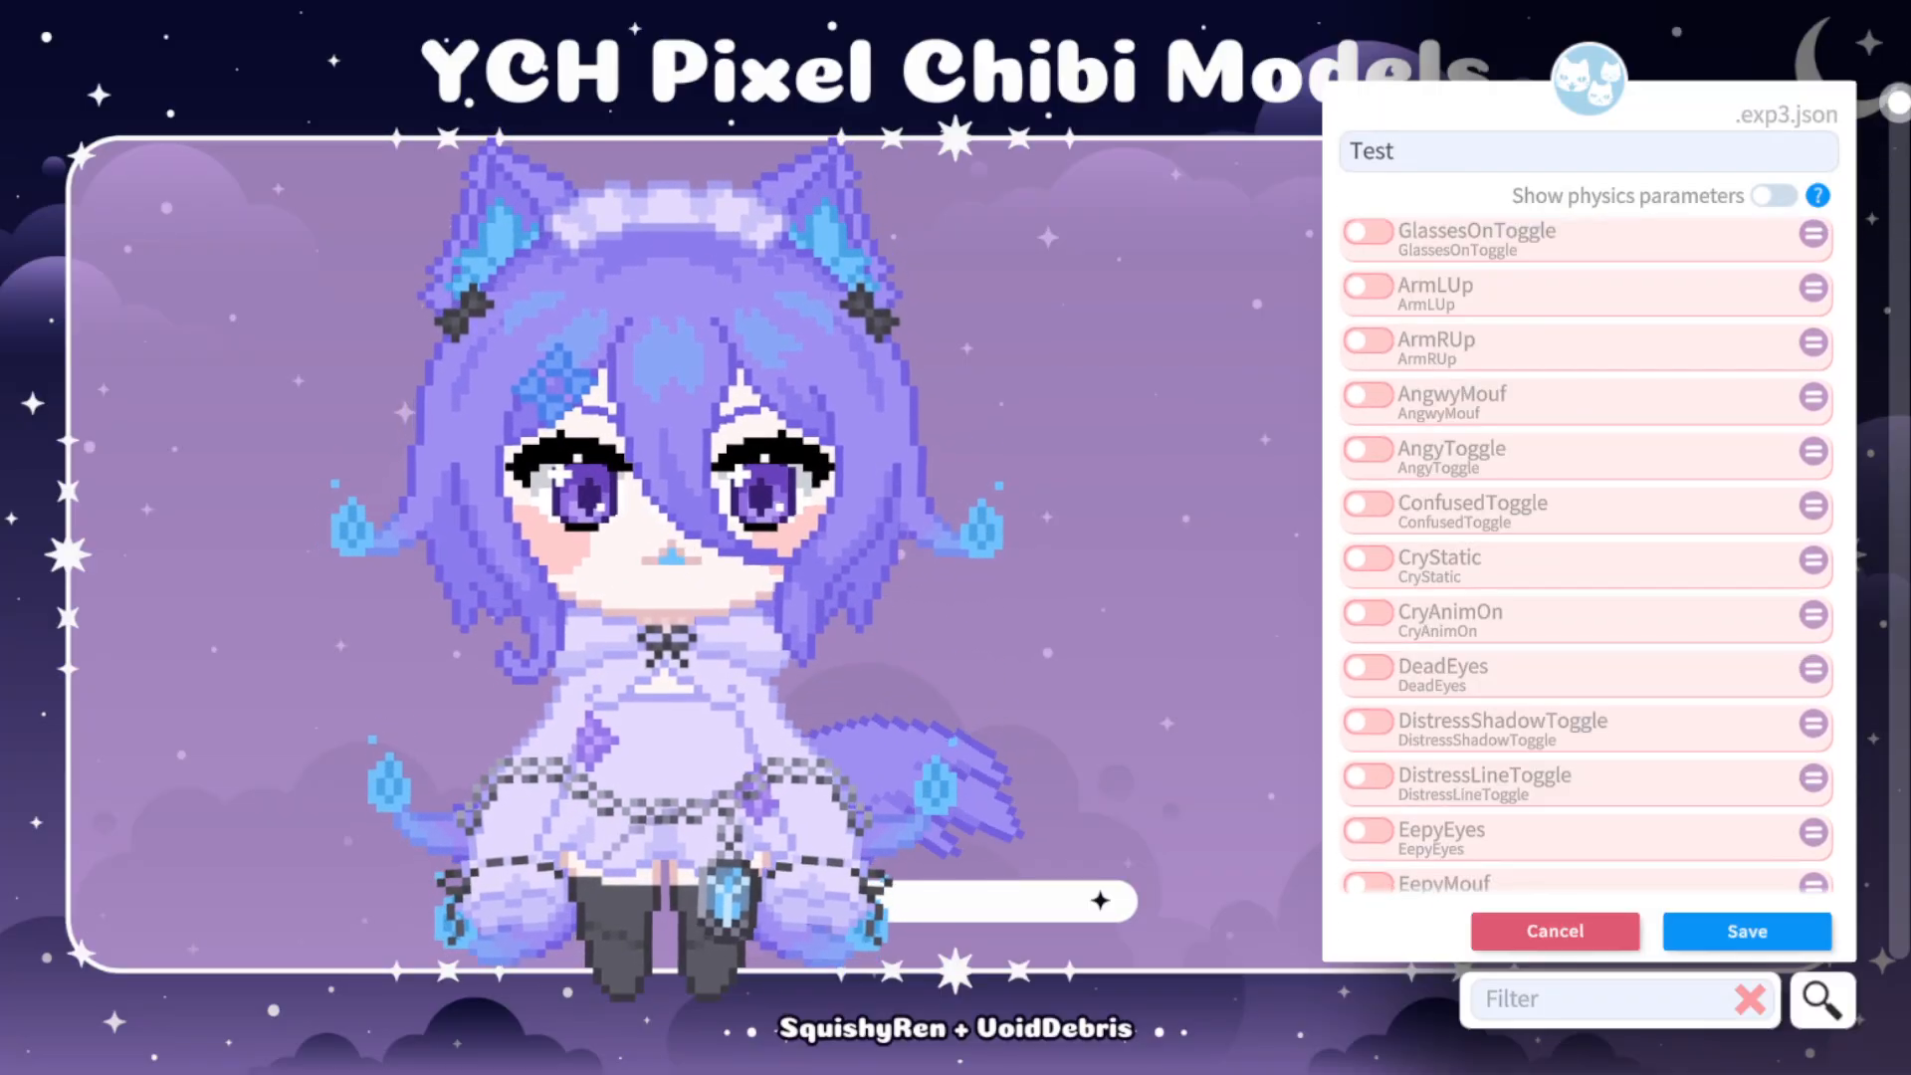
left_click(1369, 558)
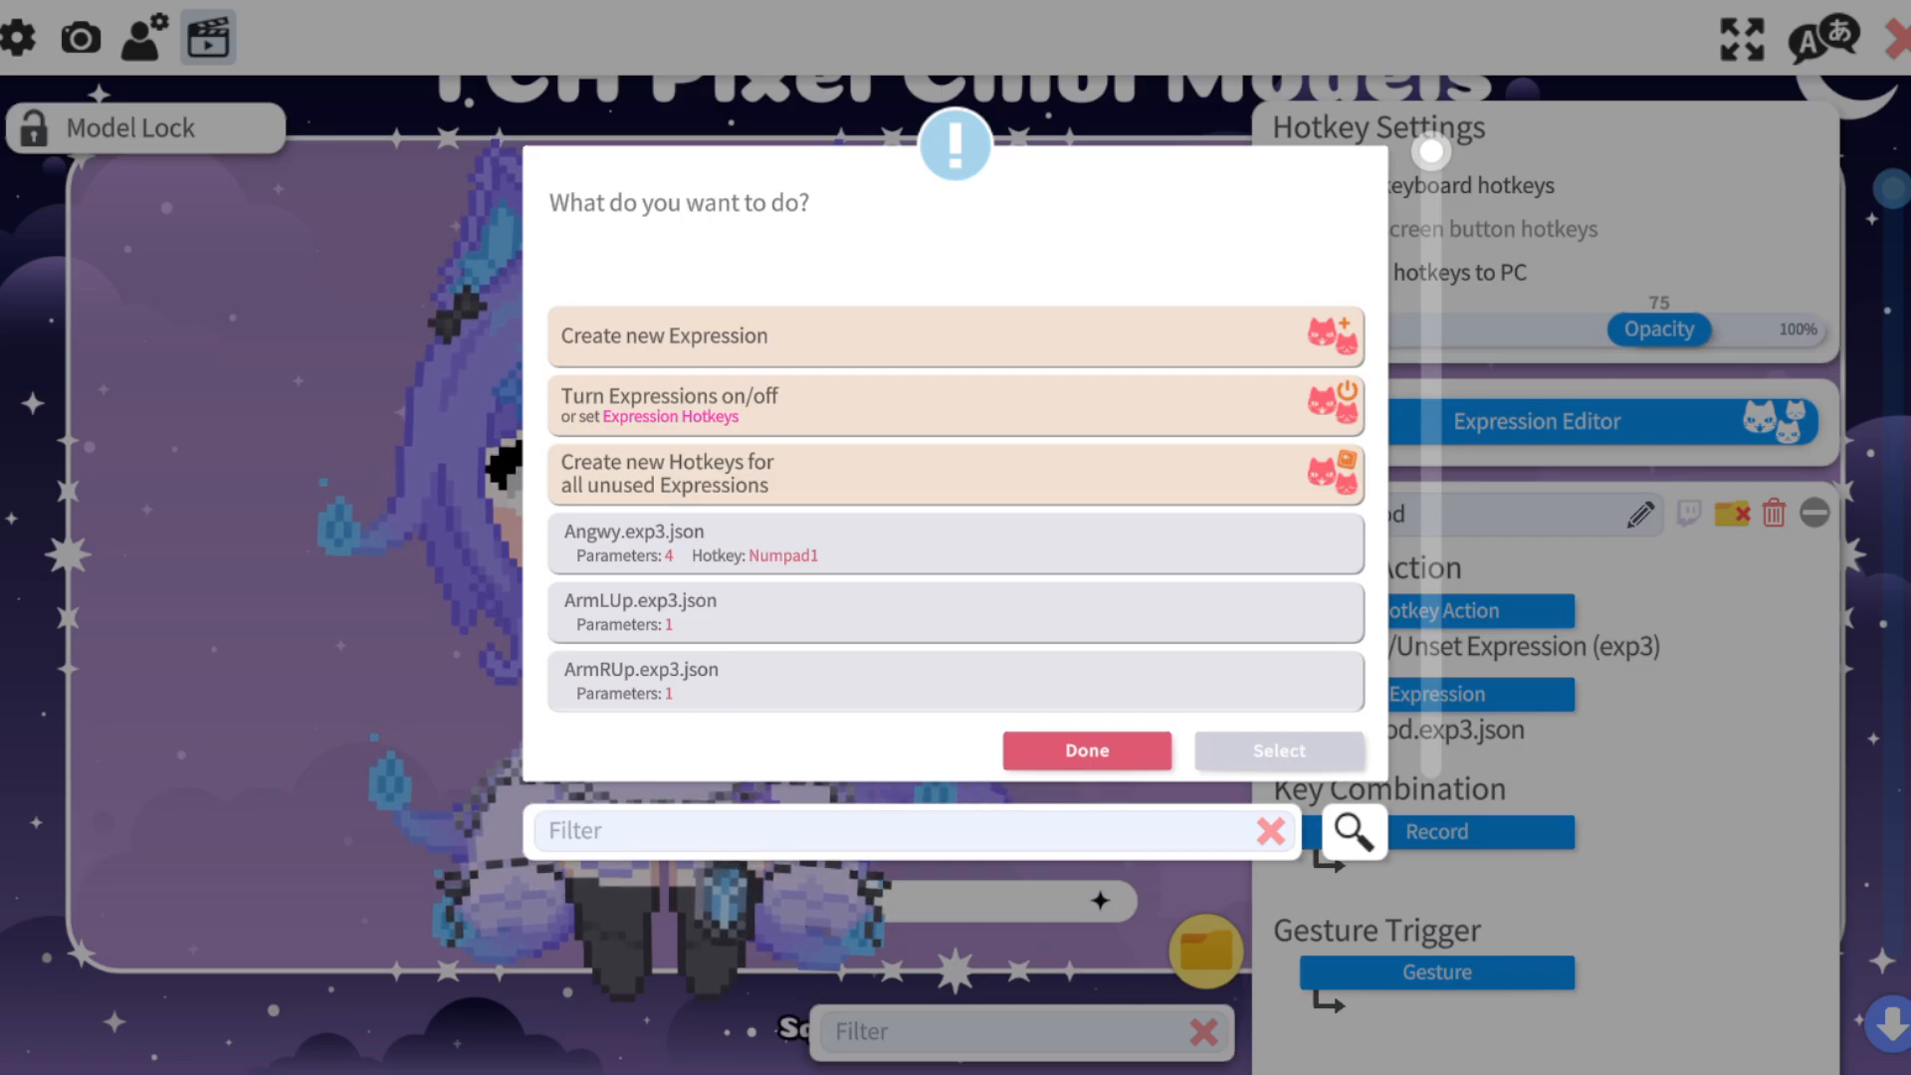
Create new hotkeys for all unused expressions from the Expression Editor's options.
left_click(955, 475)
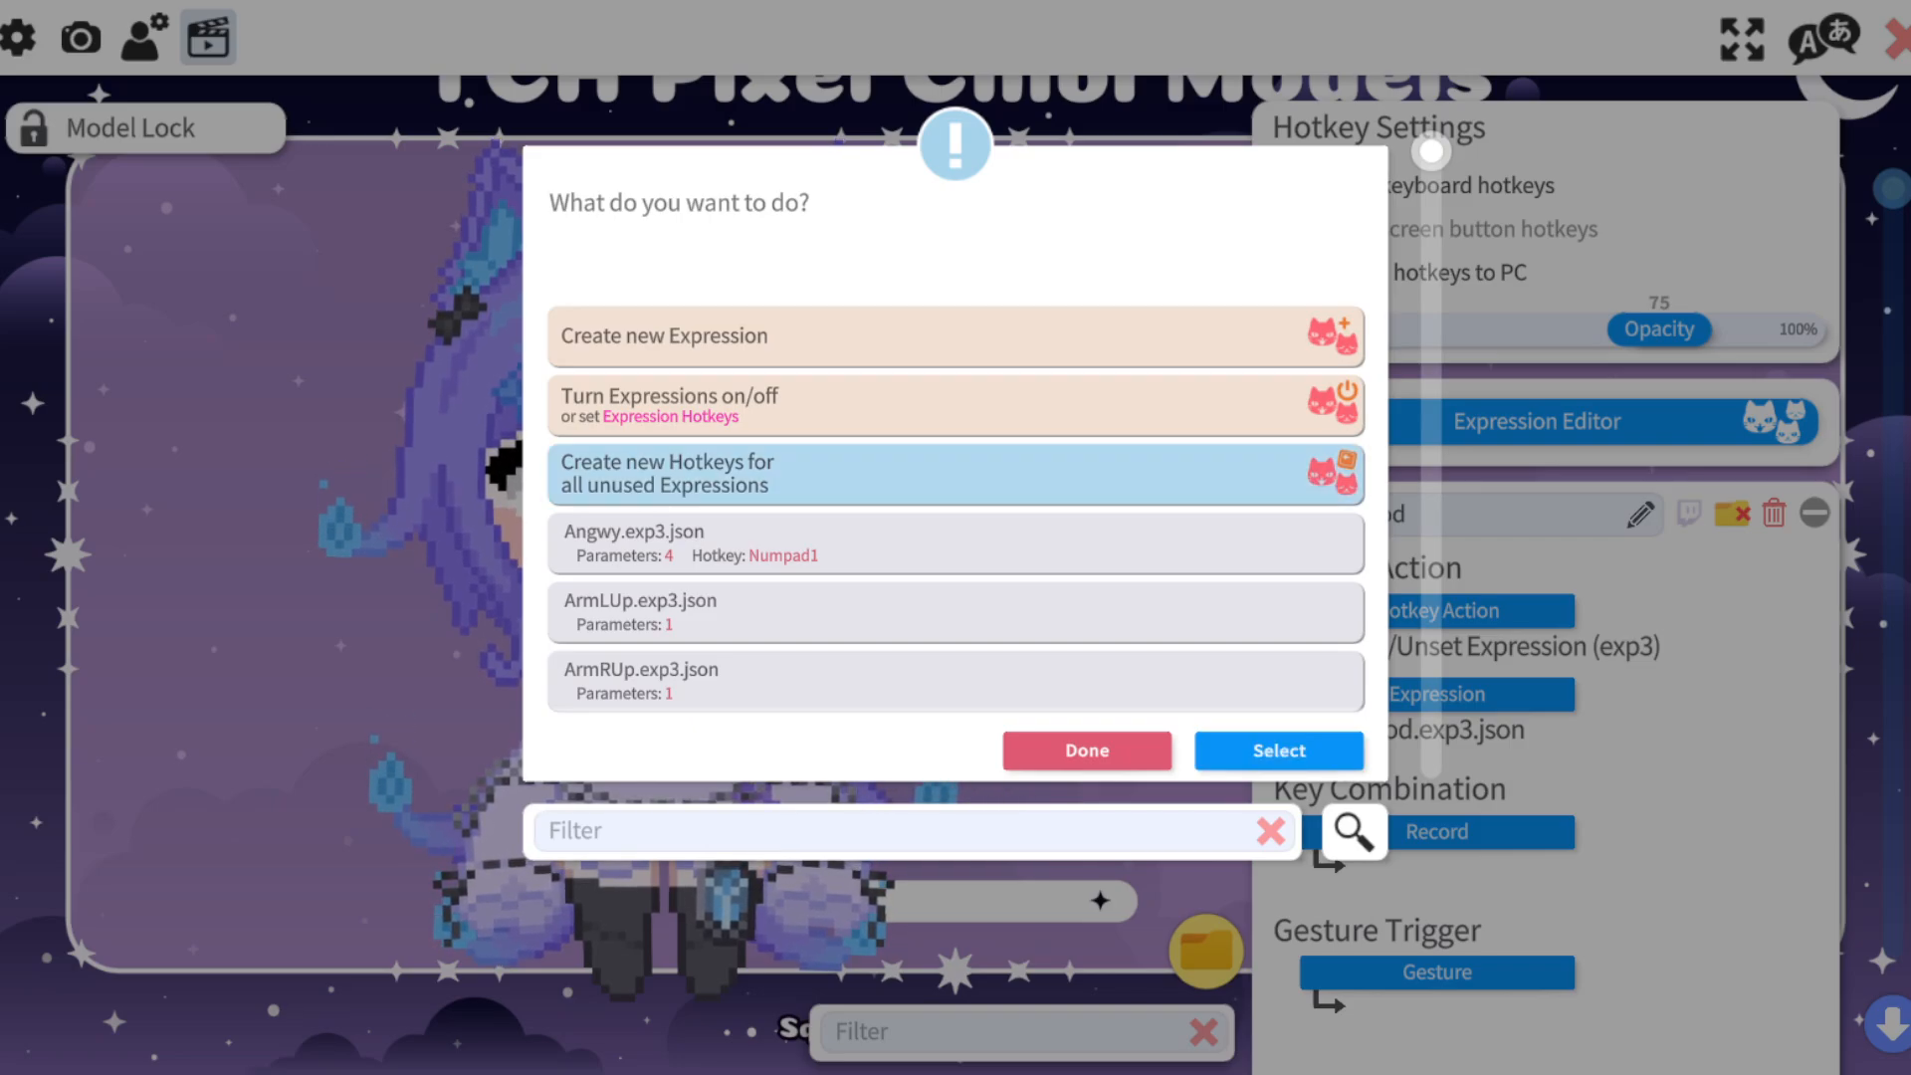
left_click(1279, 751)
left_click(1279, 537)
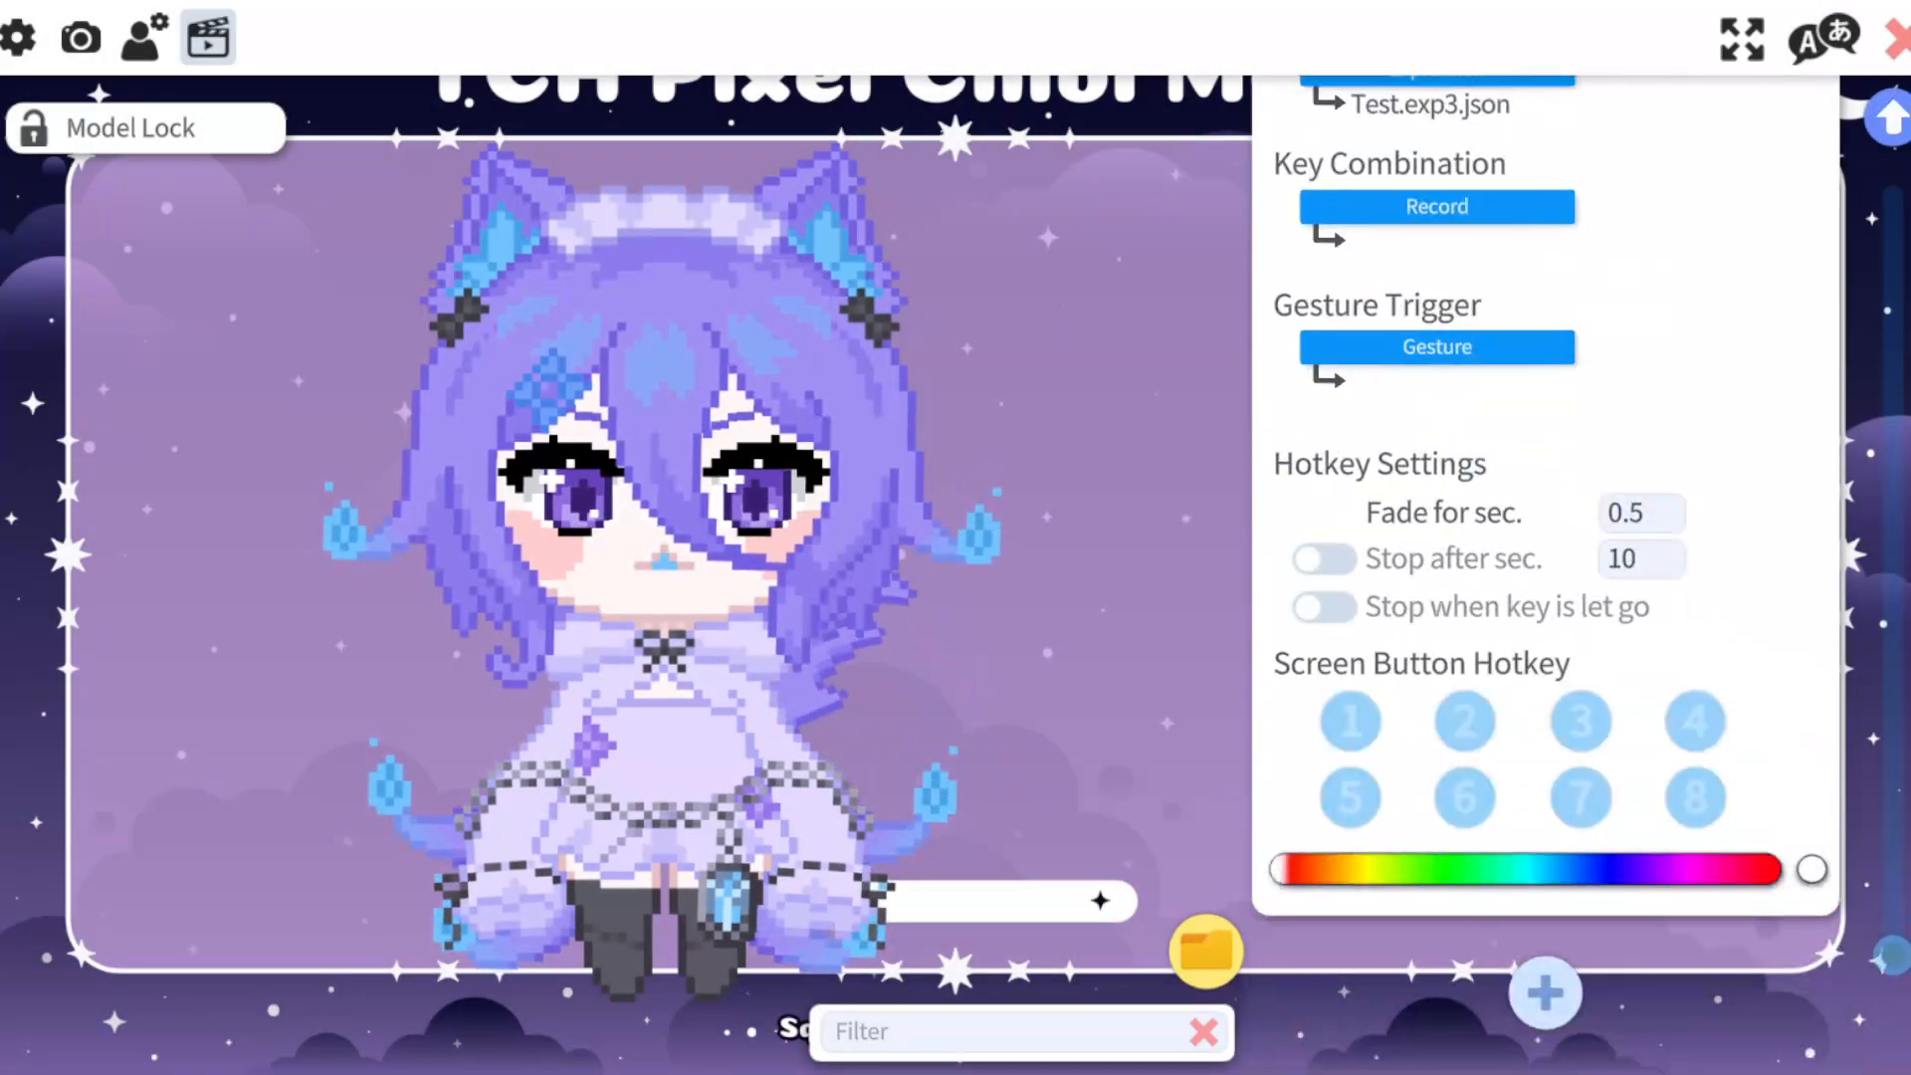
Record the numpad Add key as the key combination of the Test expression hotkey.
scroll(1546, 558, "up", 2)
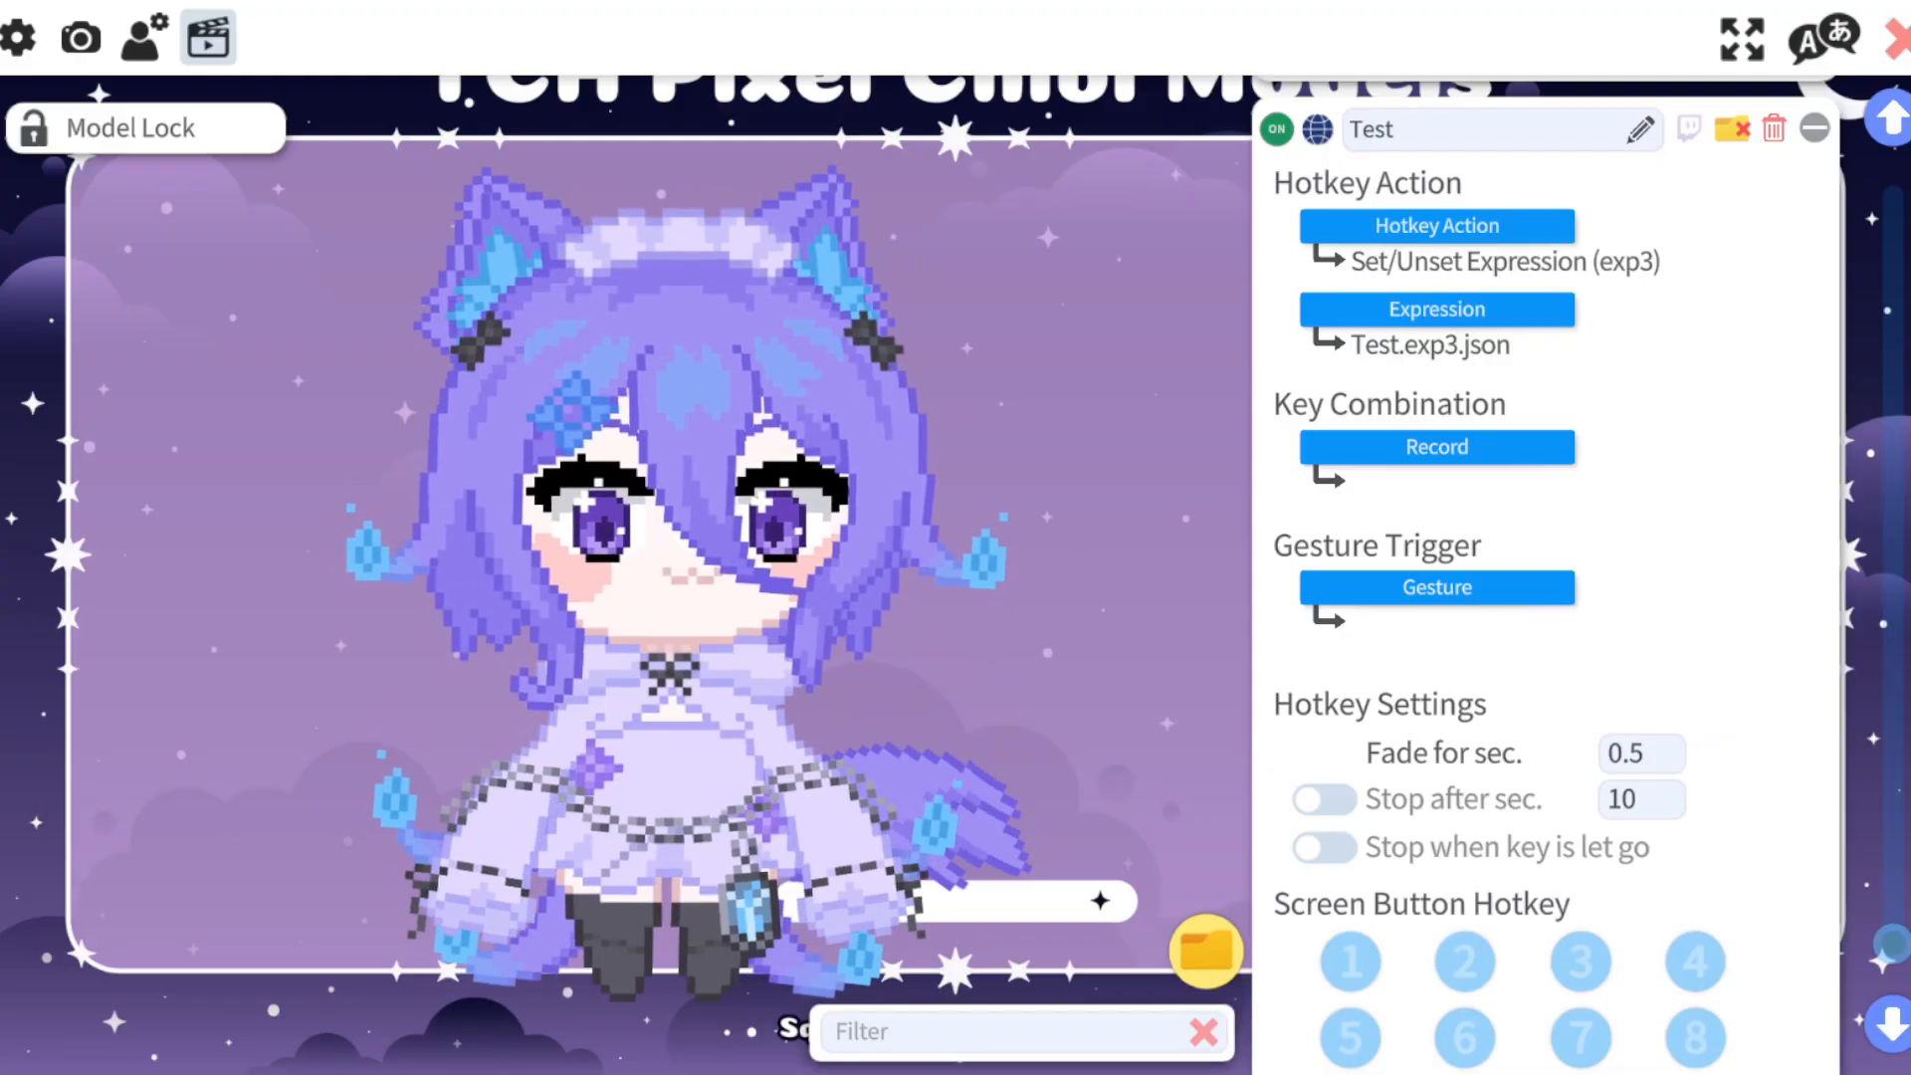
left_click(1437, 447)
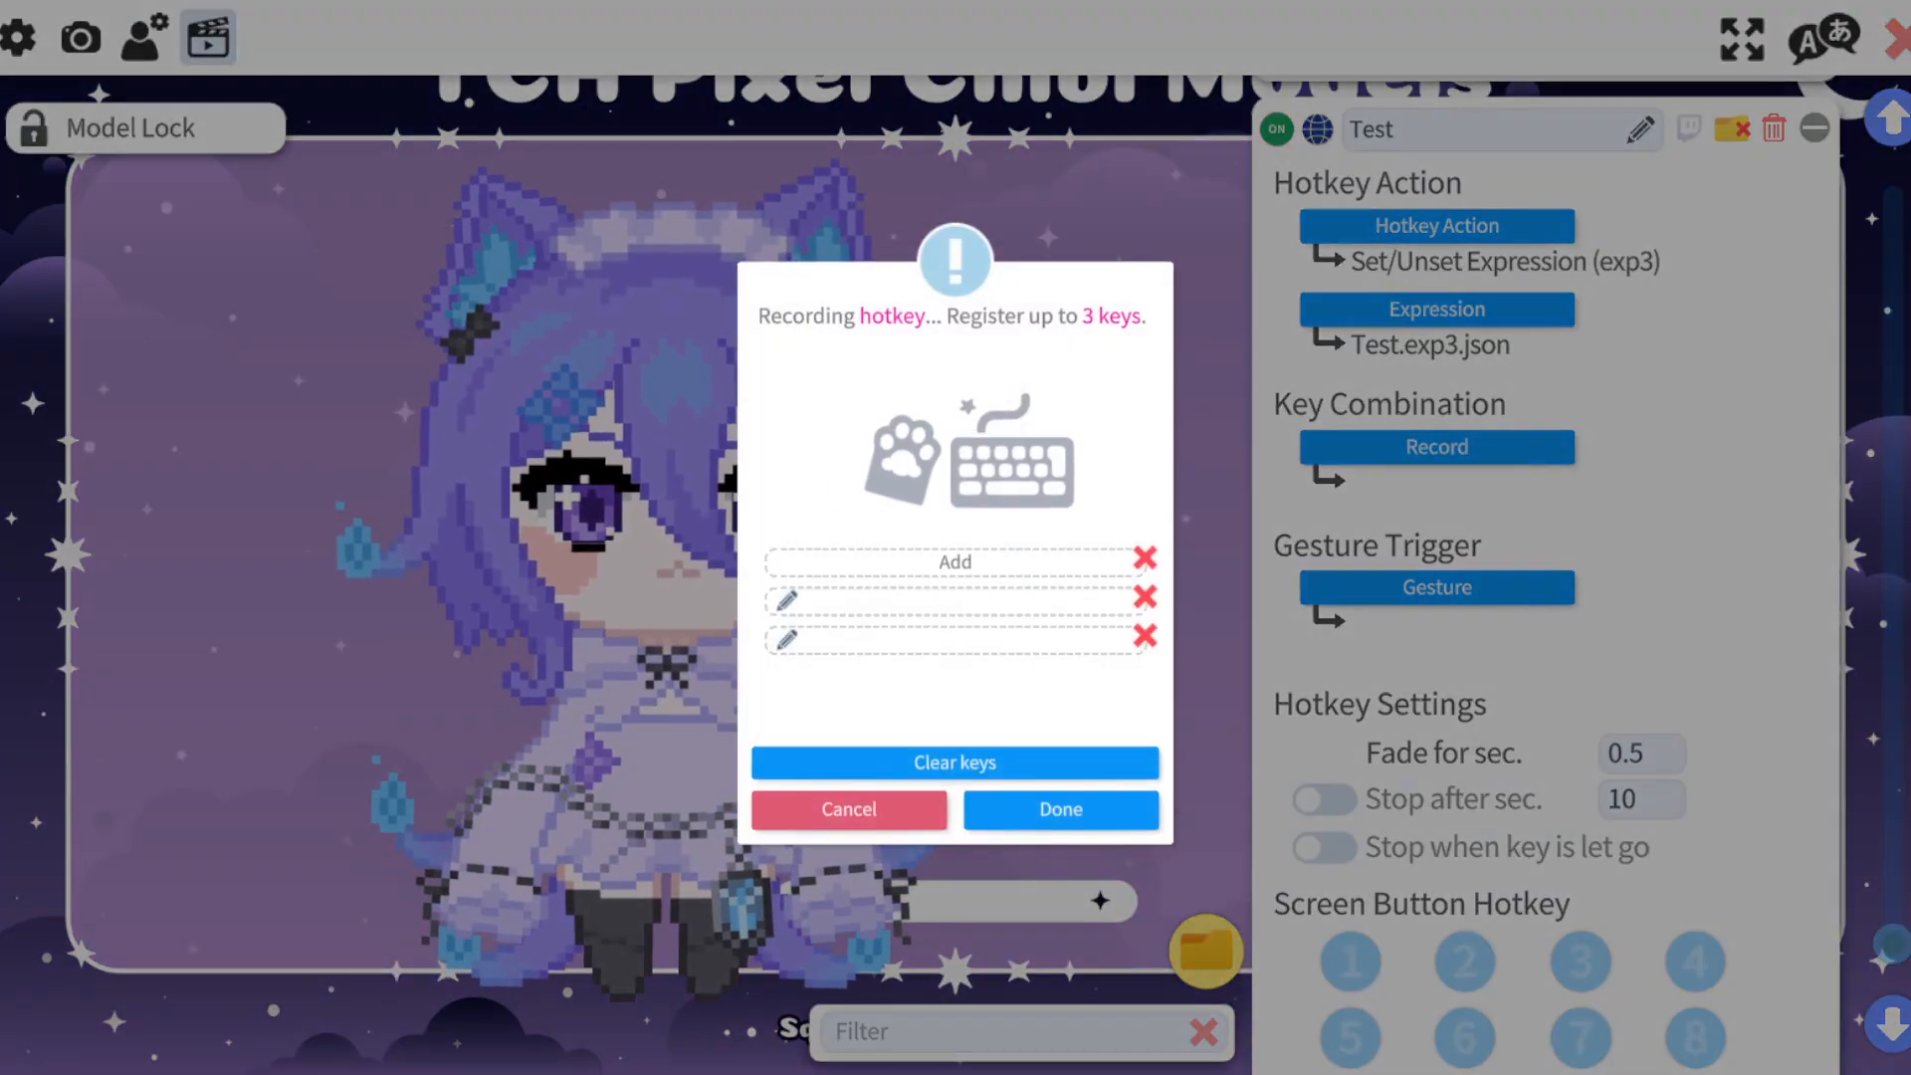
left_click(1061, 810)
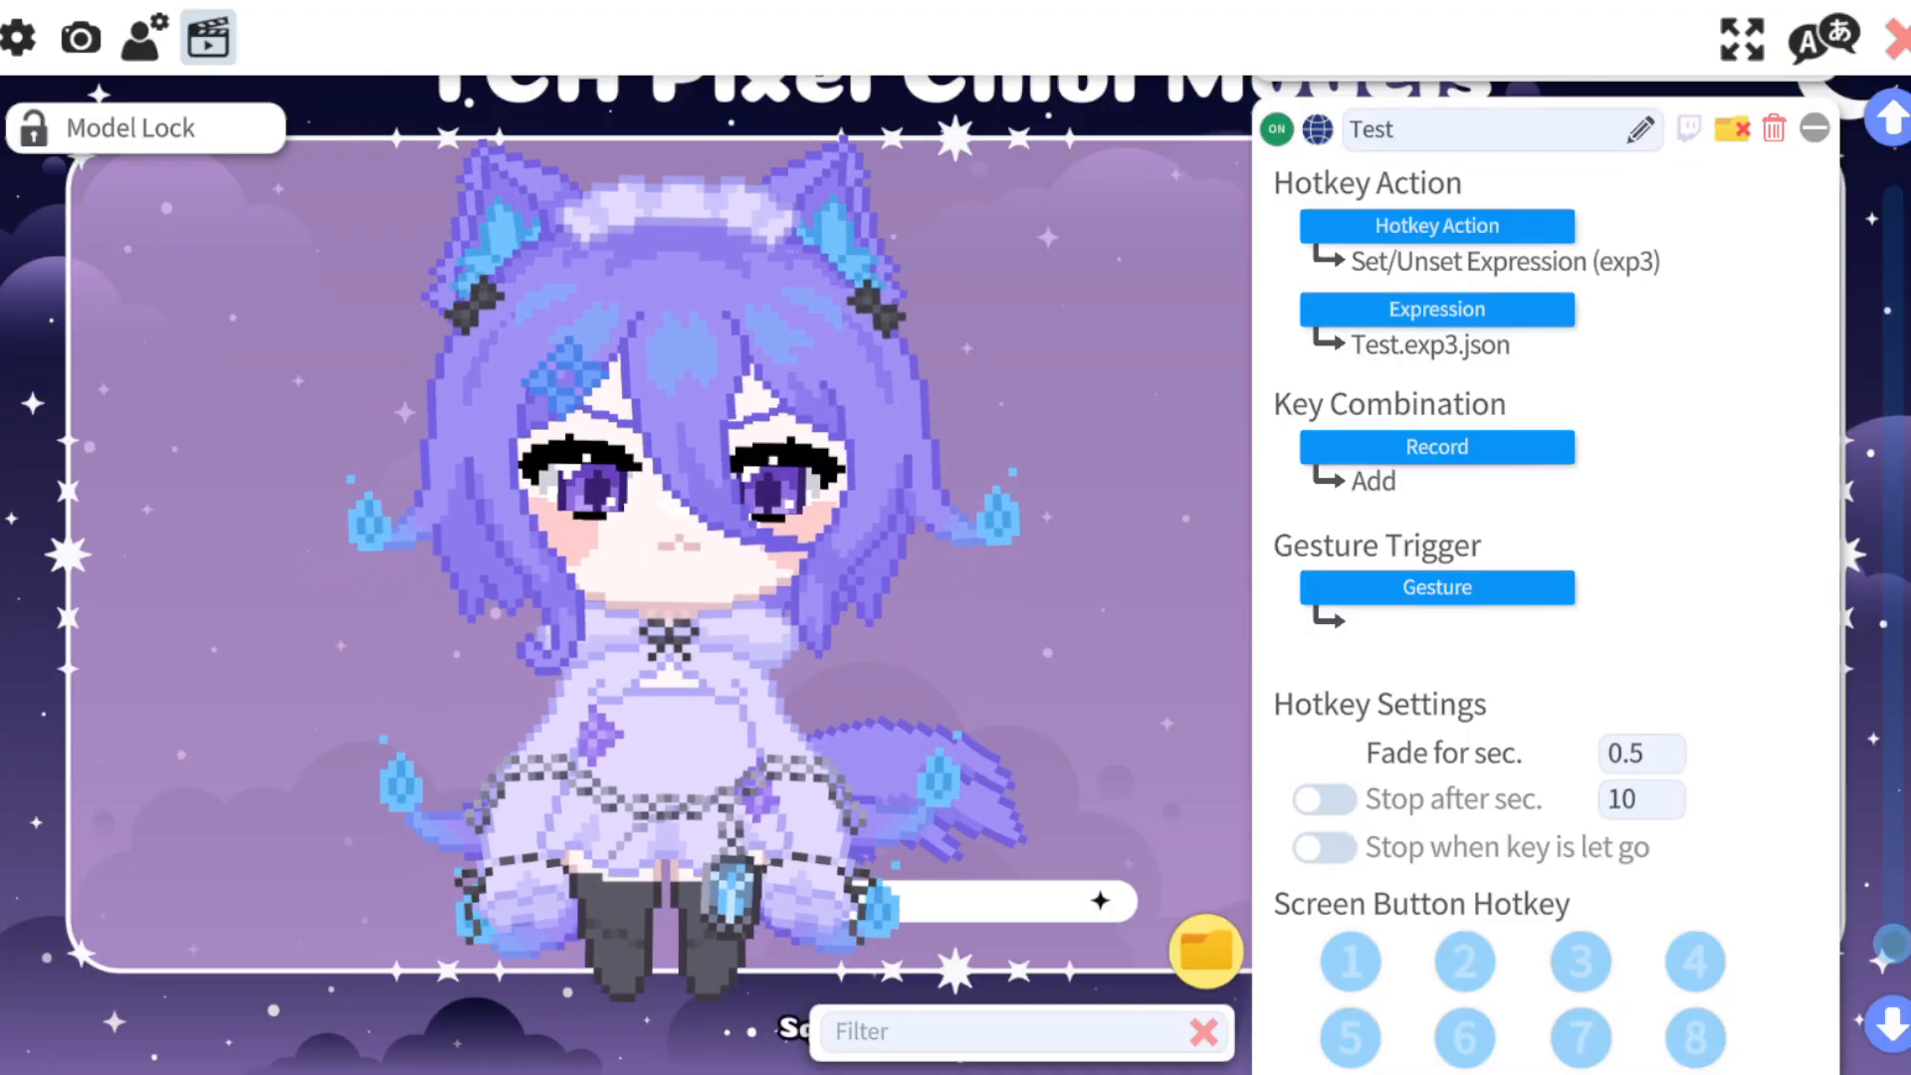
scroll(1543, 597, "down", 3)
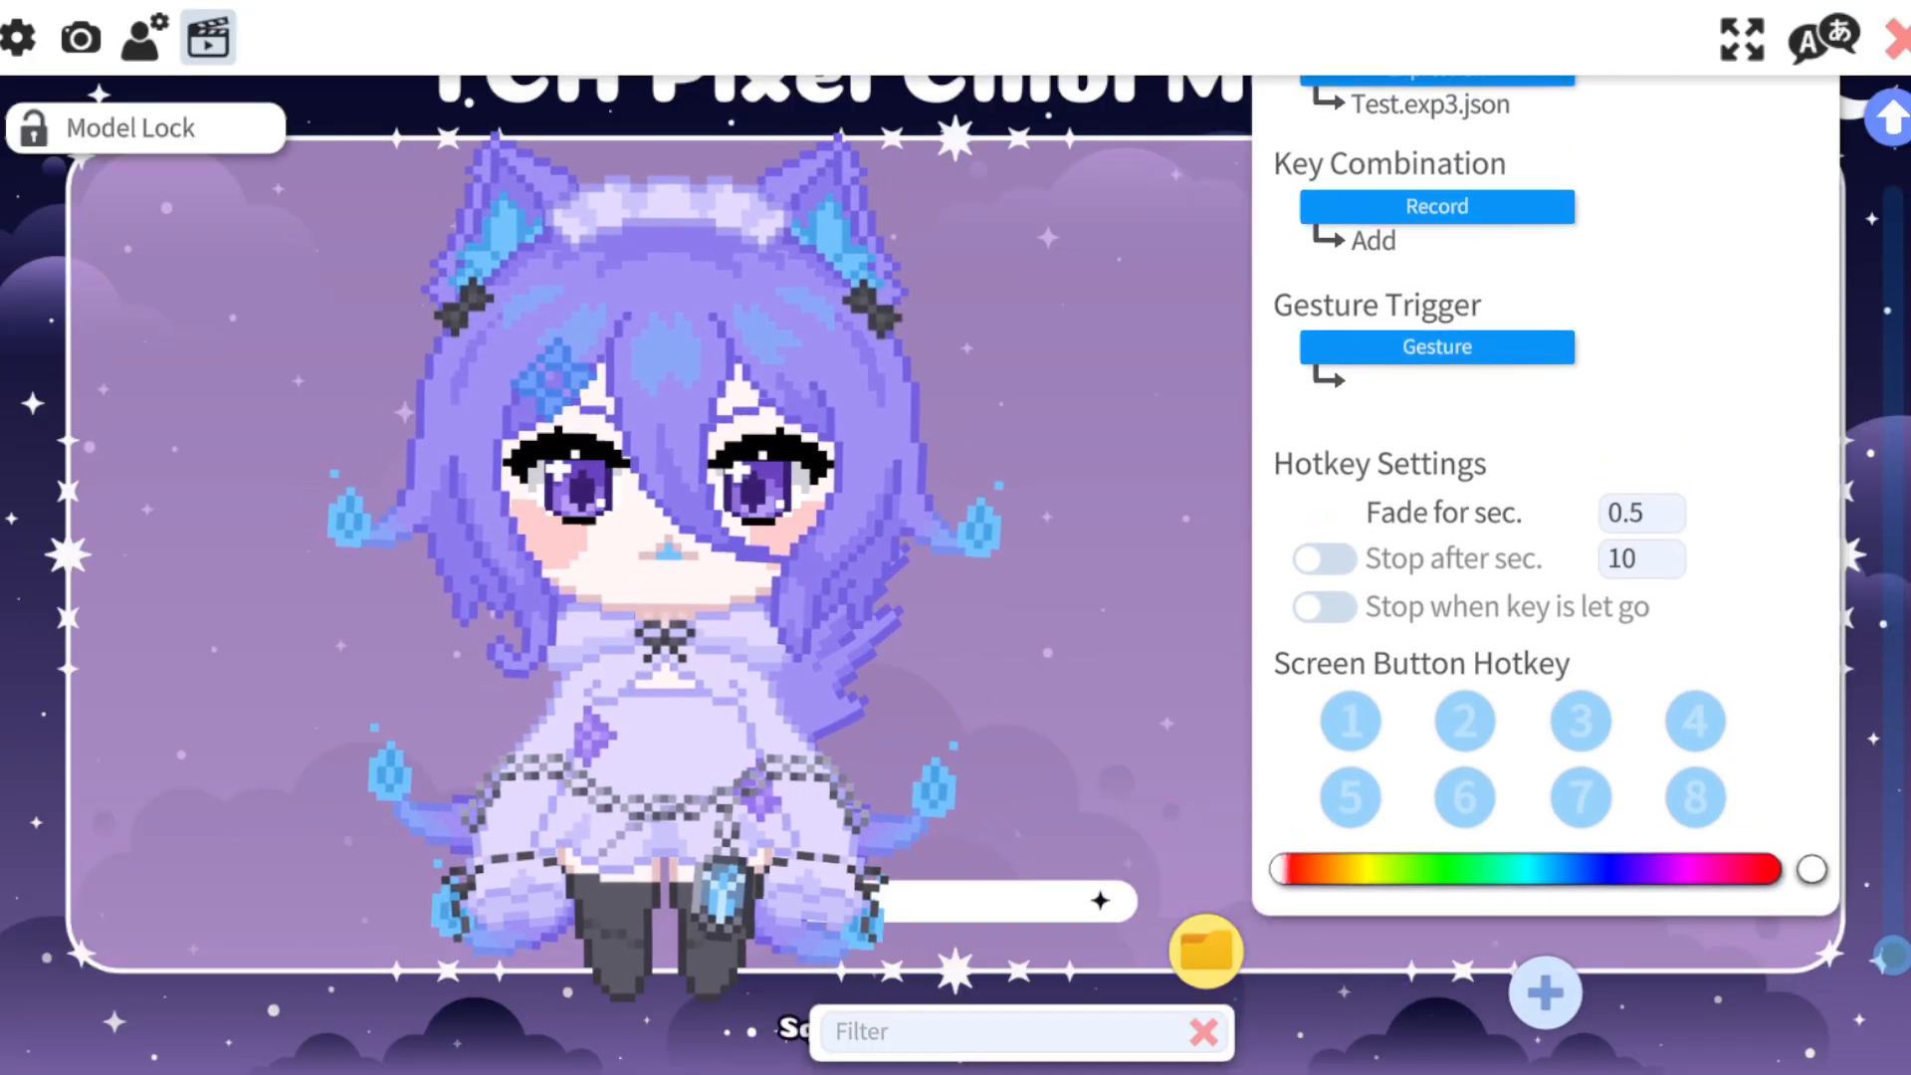
scroll(1543, 597, "up", 3)
scroll(1543, 597, "down", 3)
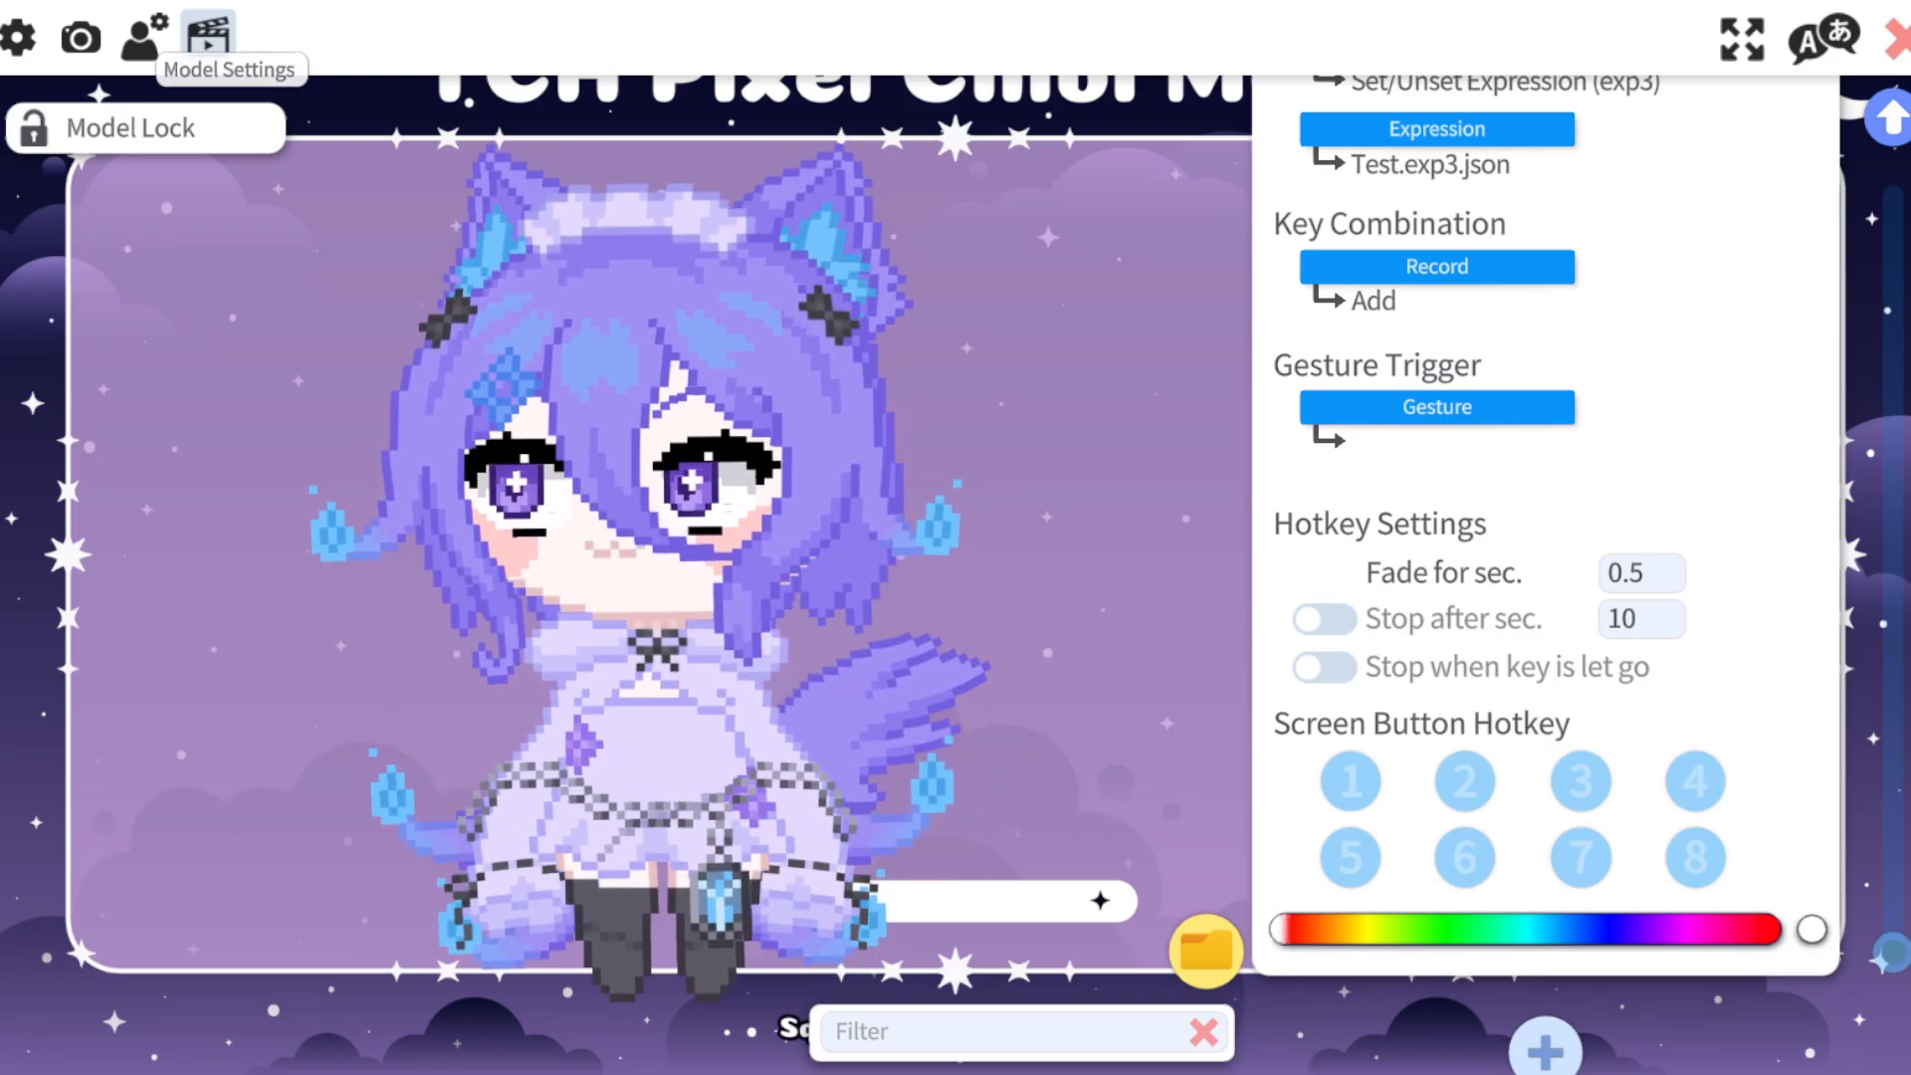
Open the model's own settings and review its physics settings and the Face Left/Right Rotation parameter.
left_click(145, 37)
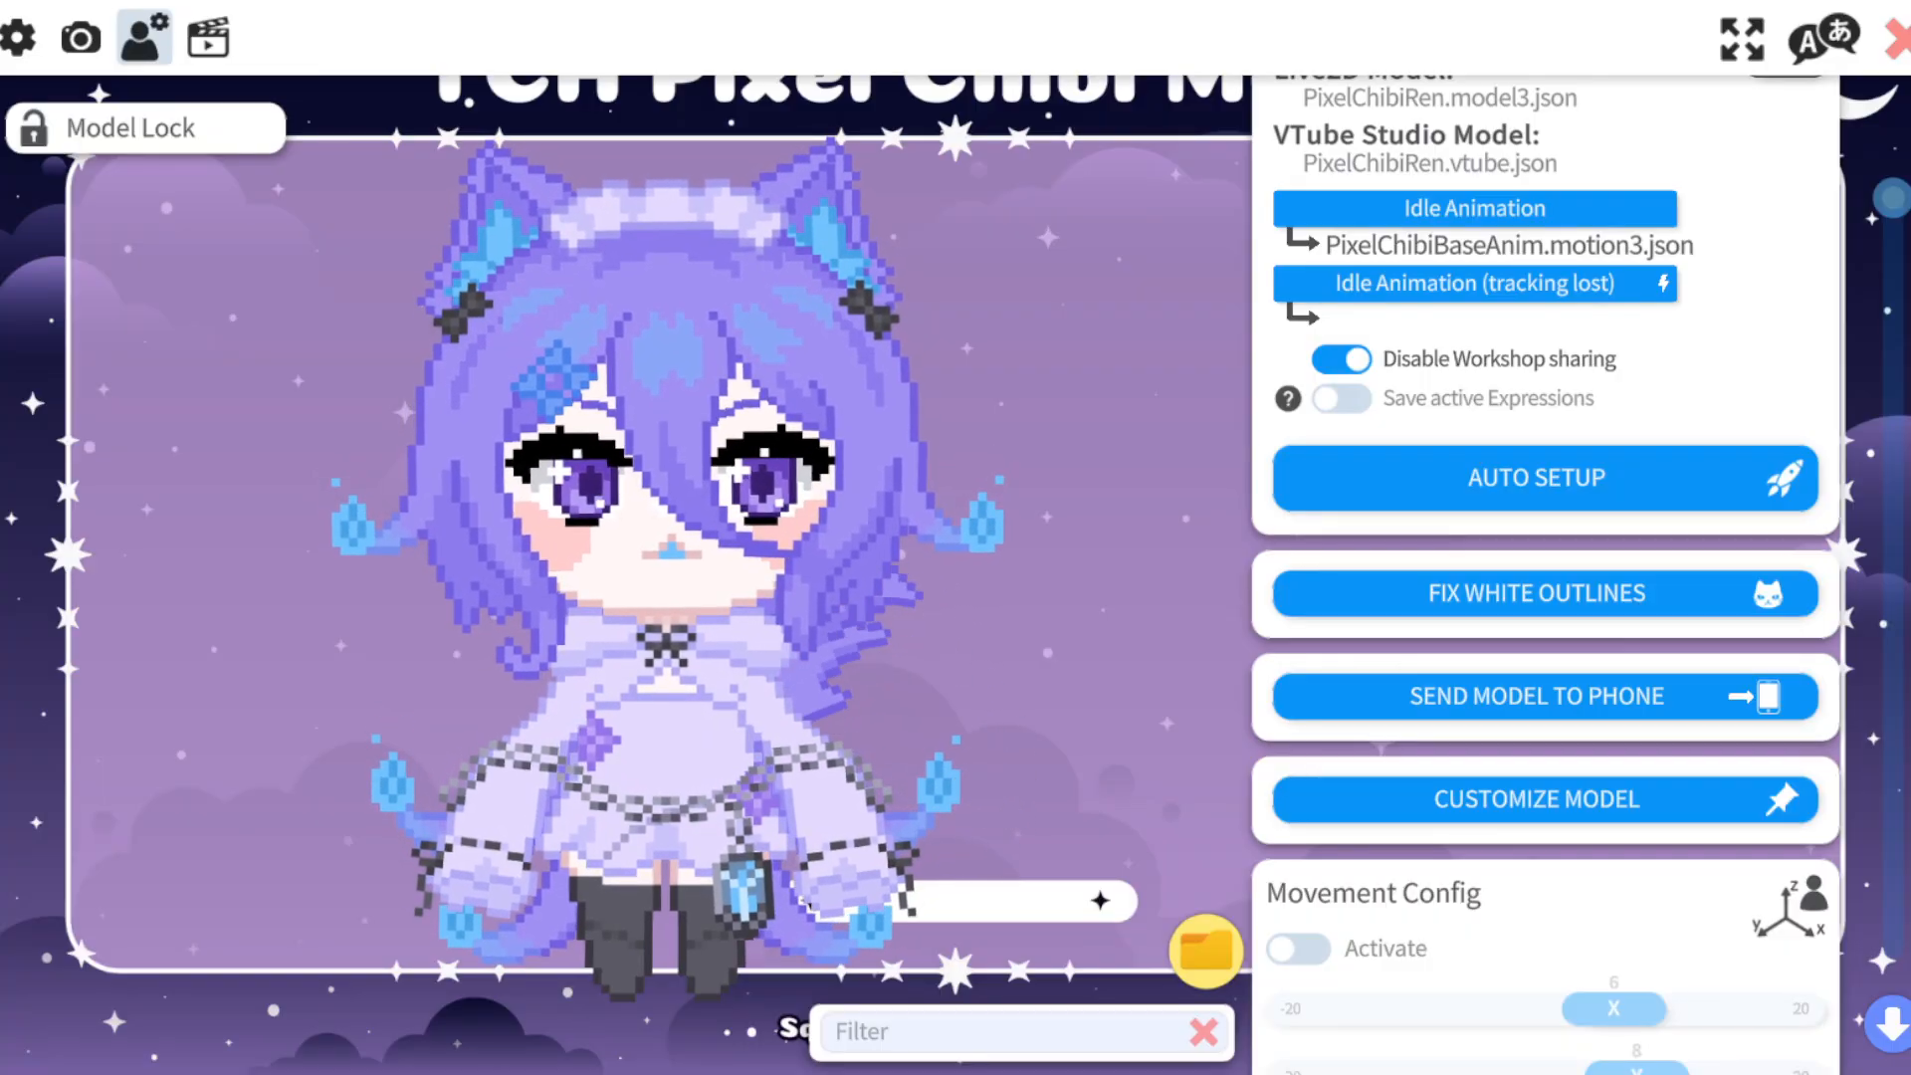
scroll(1545, 567, "down", 8)
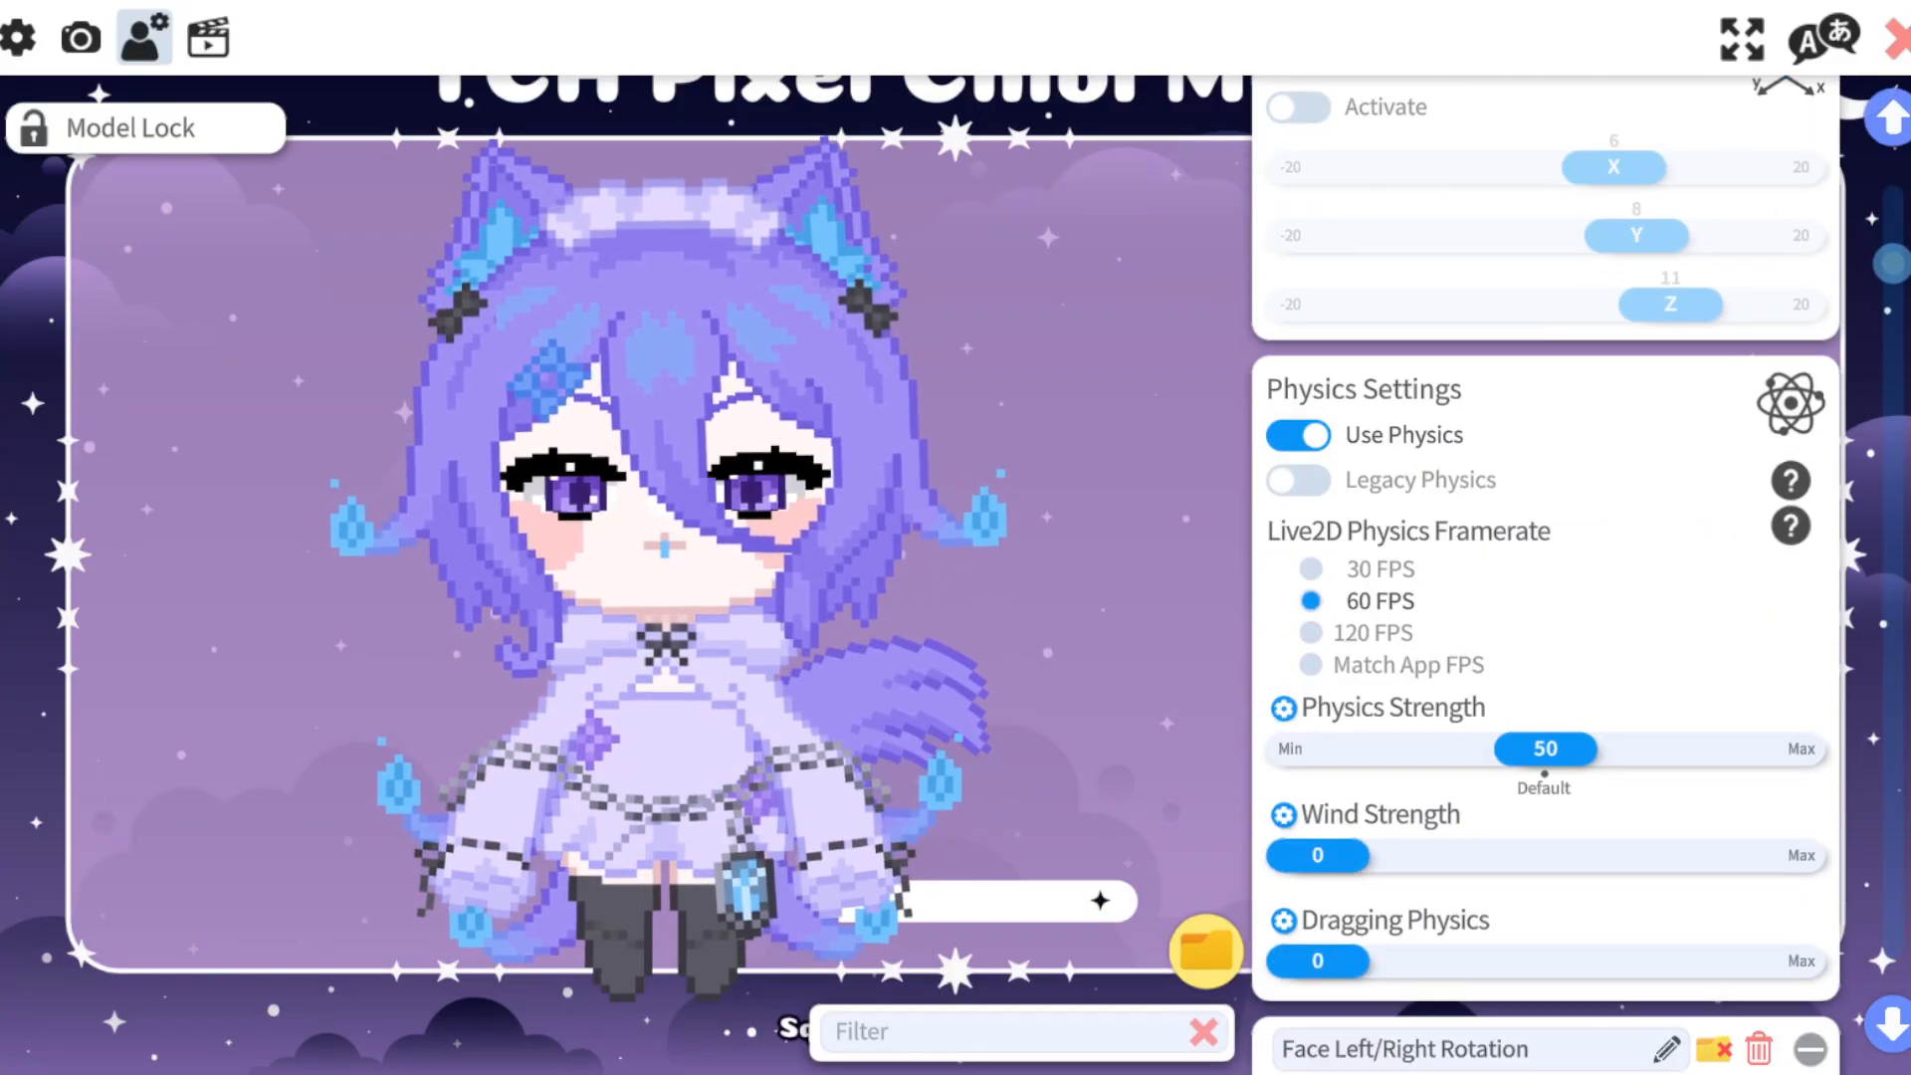
scroll(1544, 567, "down", 3)
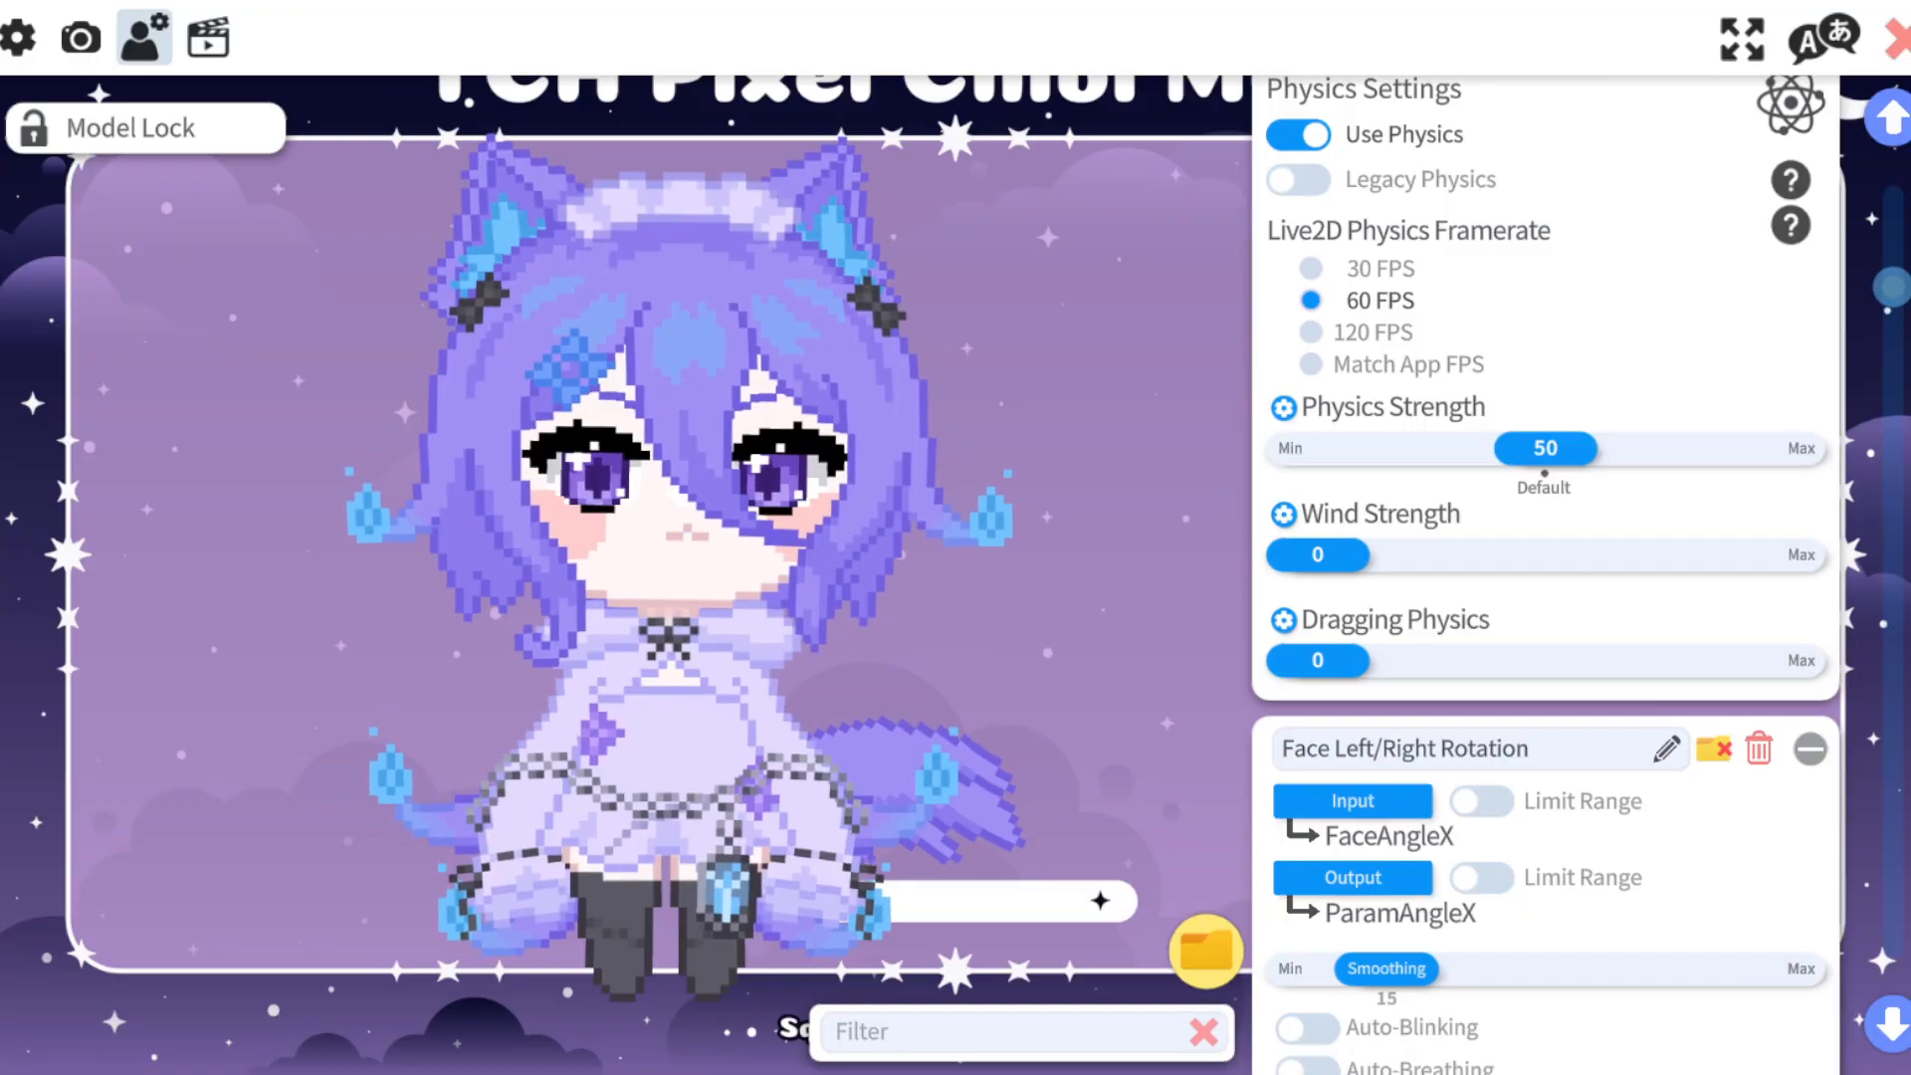
scroll(1545, 567, "up", 1)
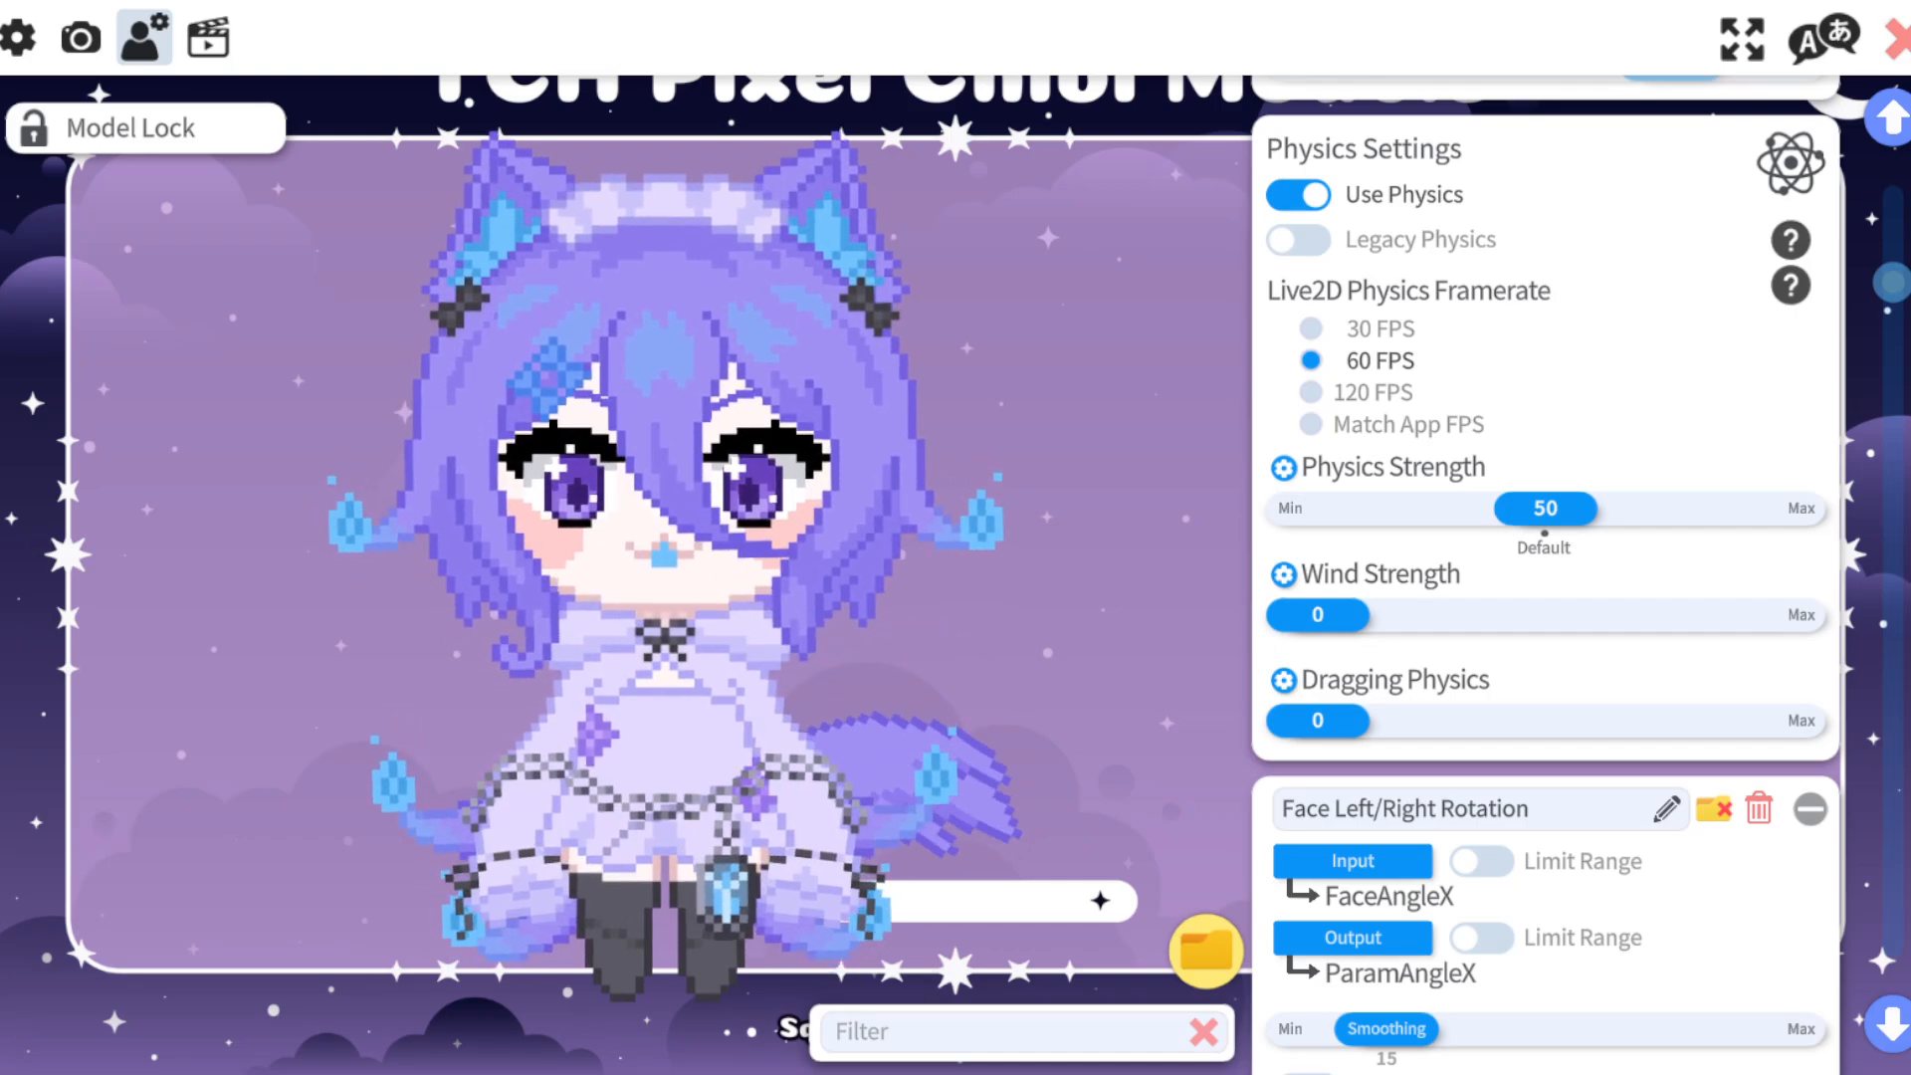
scroll(1543, 597, "down", 2)
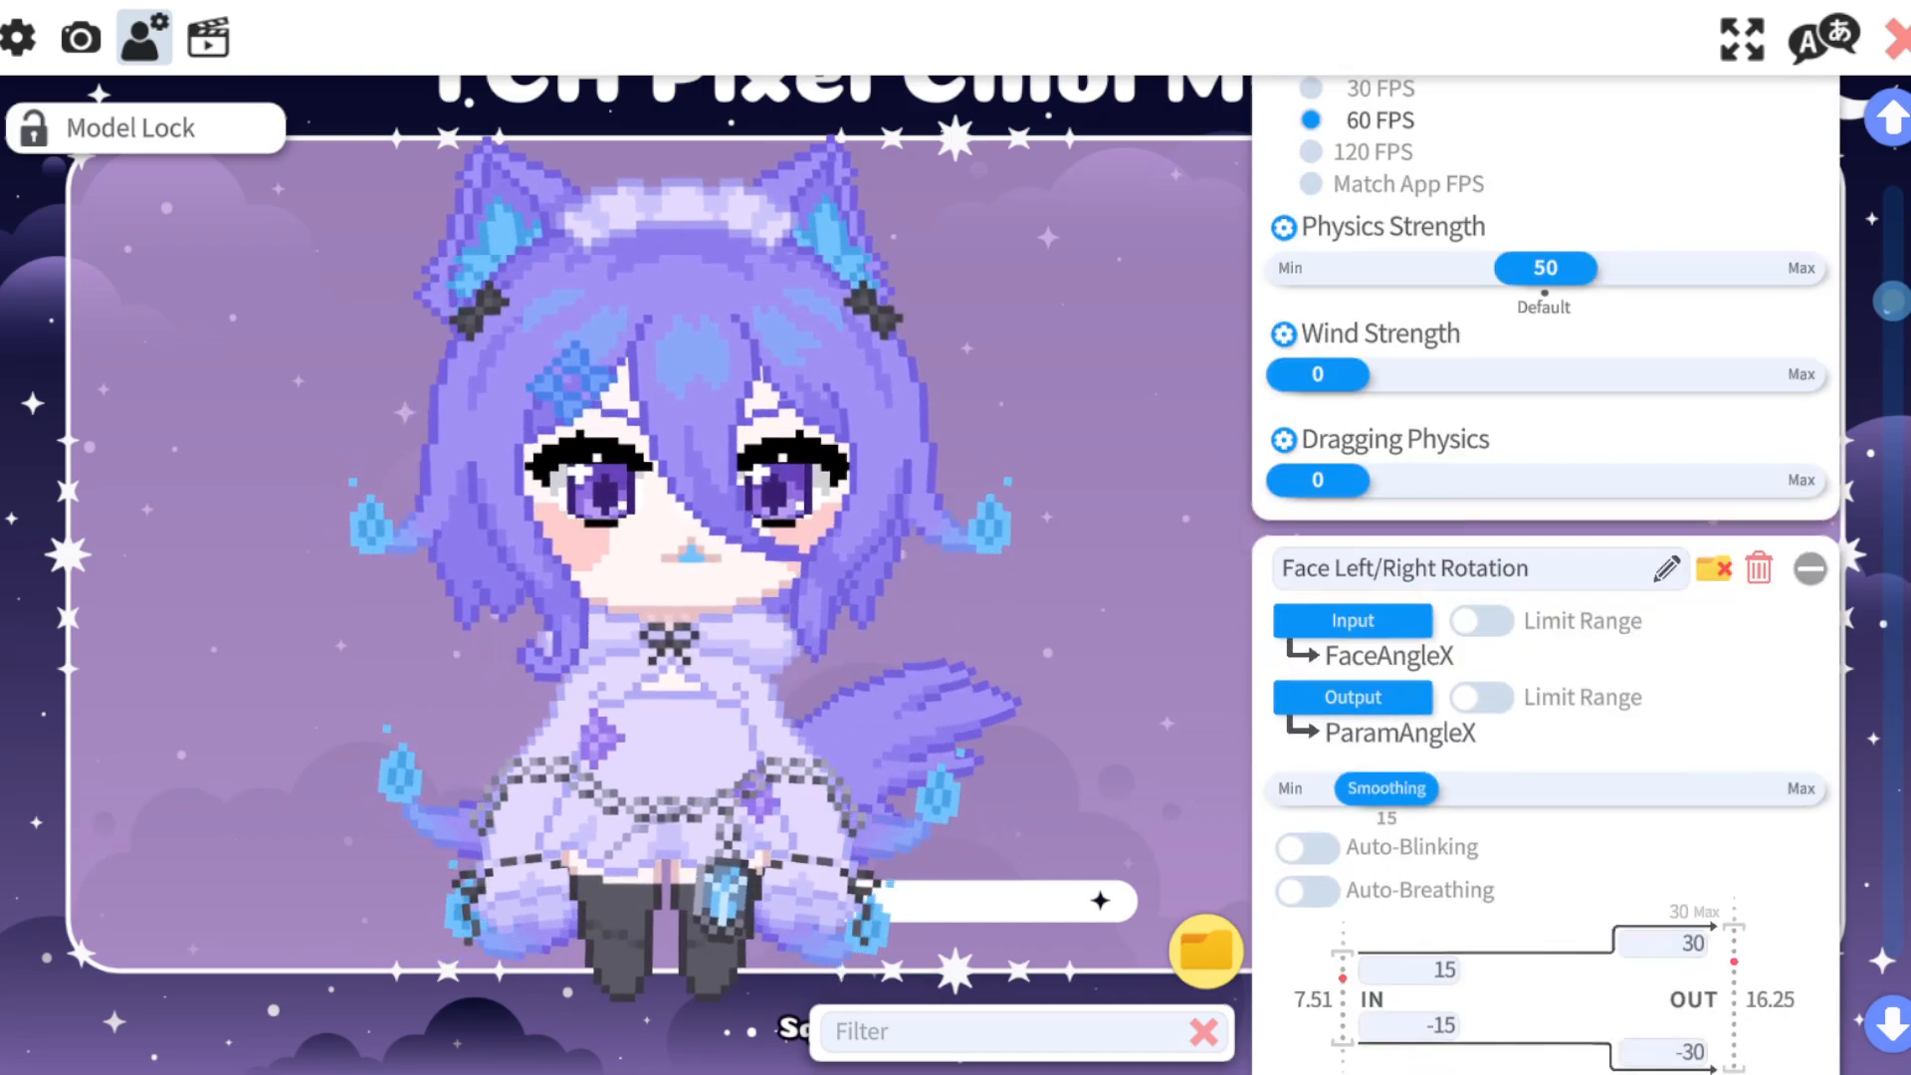
scroll(1543, 597, "down", 3)
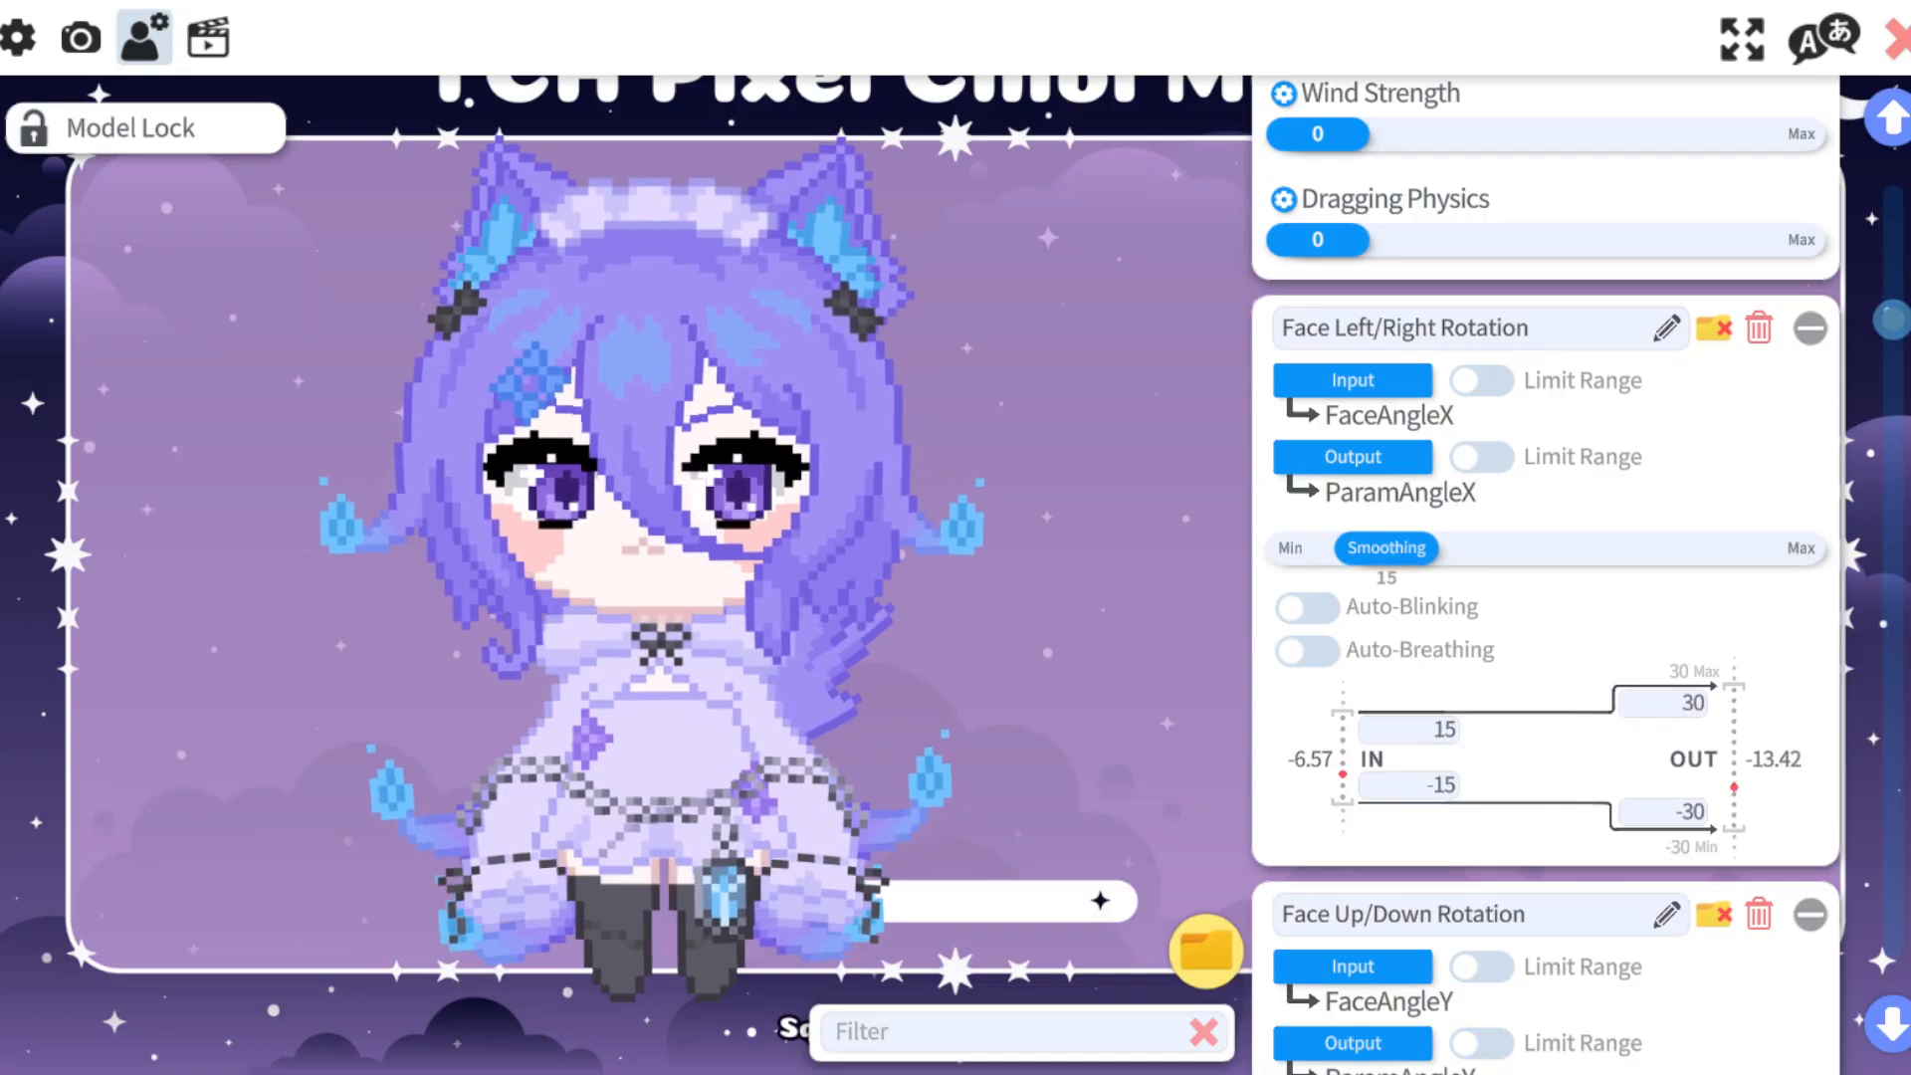
scroll(1542, 597, "down", 1)
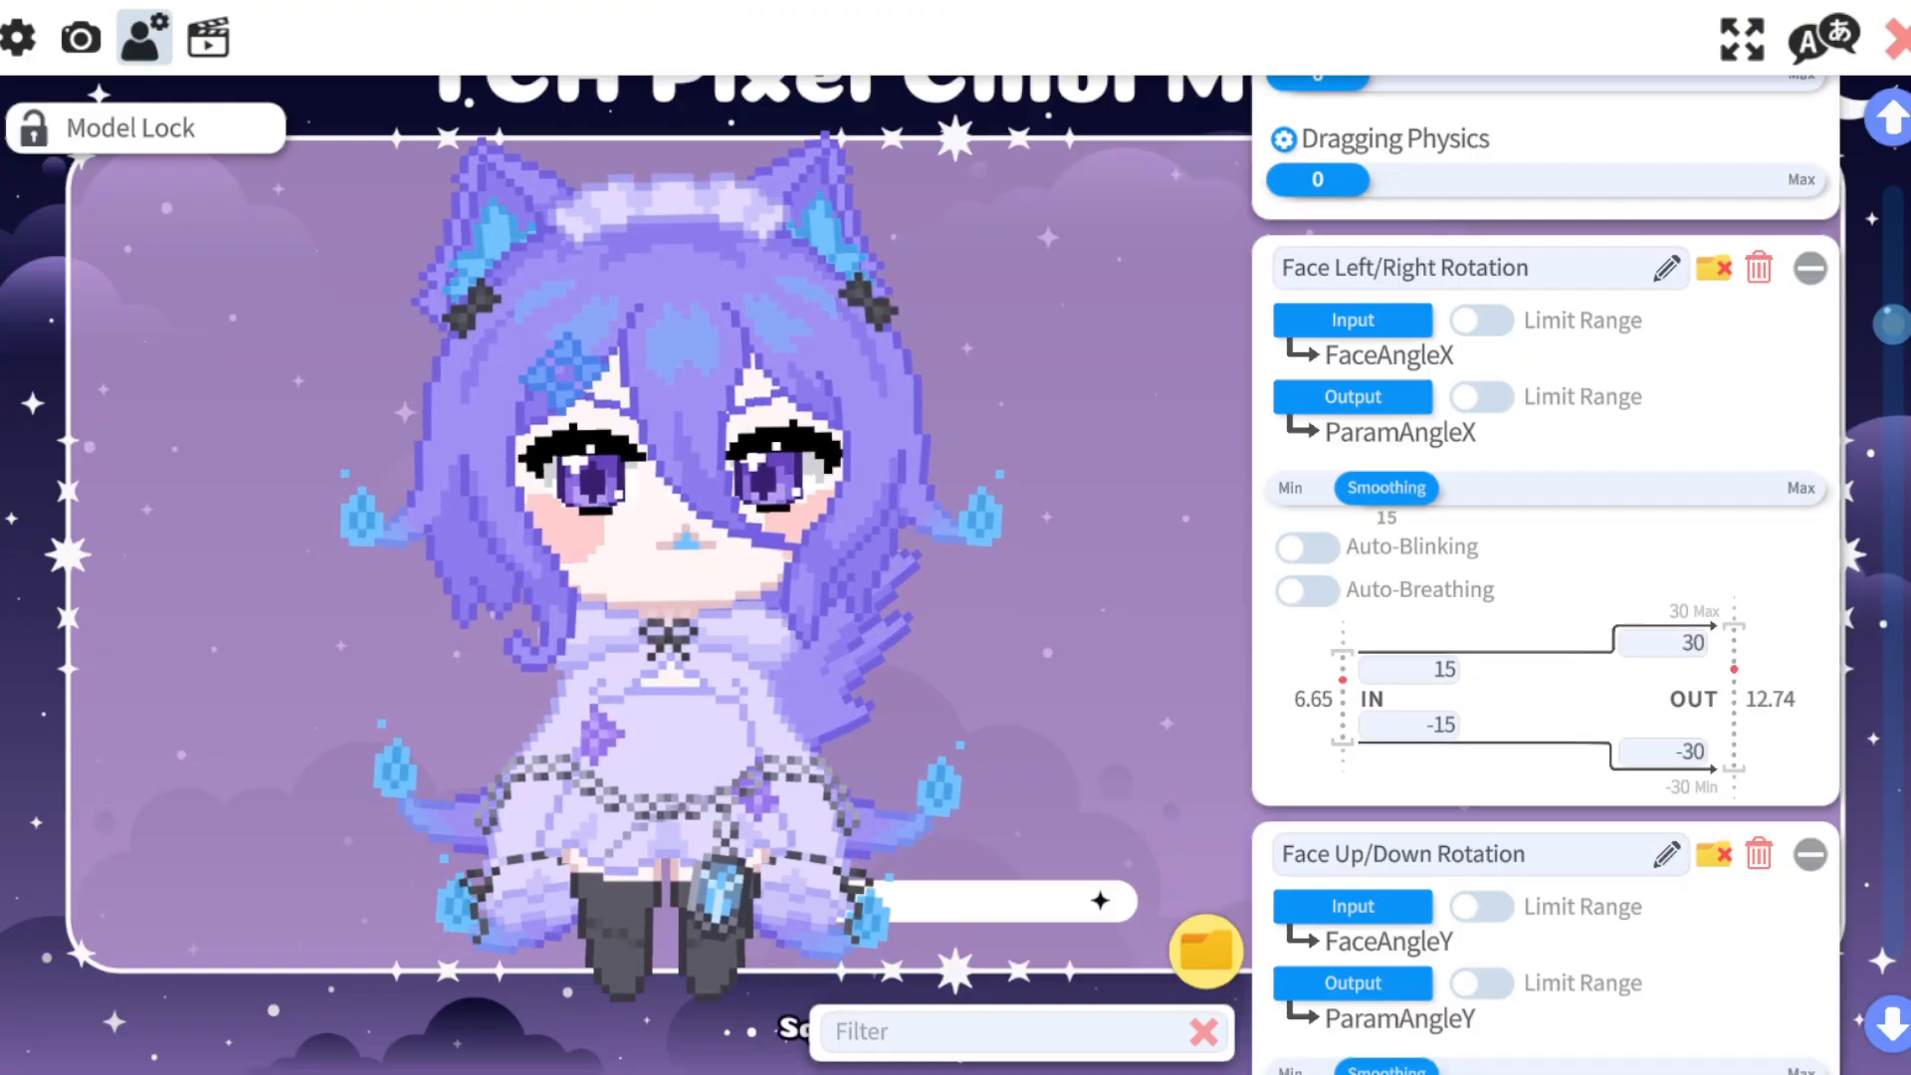
Set the Face Left/Right Rotation input range to 8 and -8.
left_click(1424, 669)
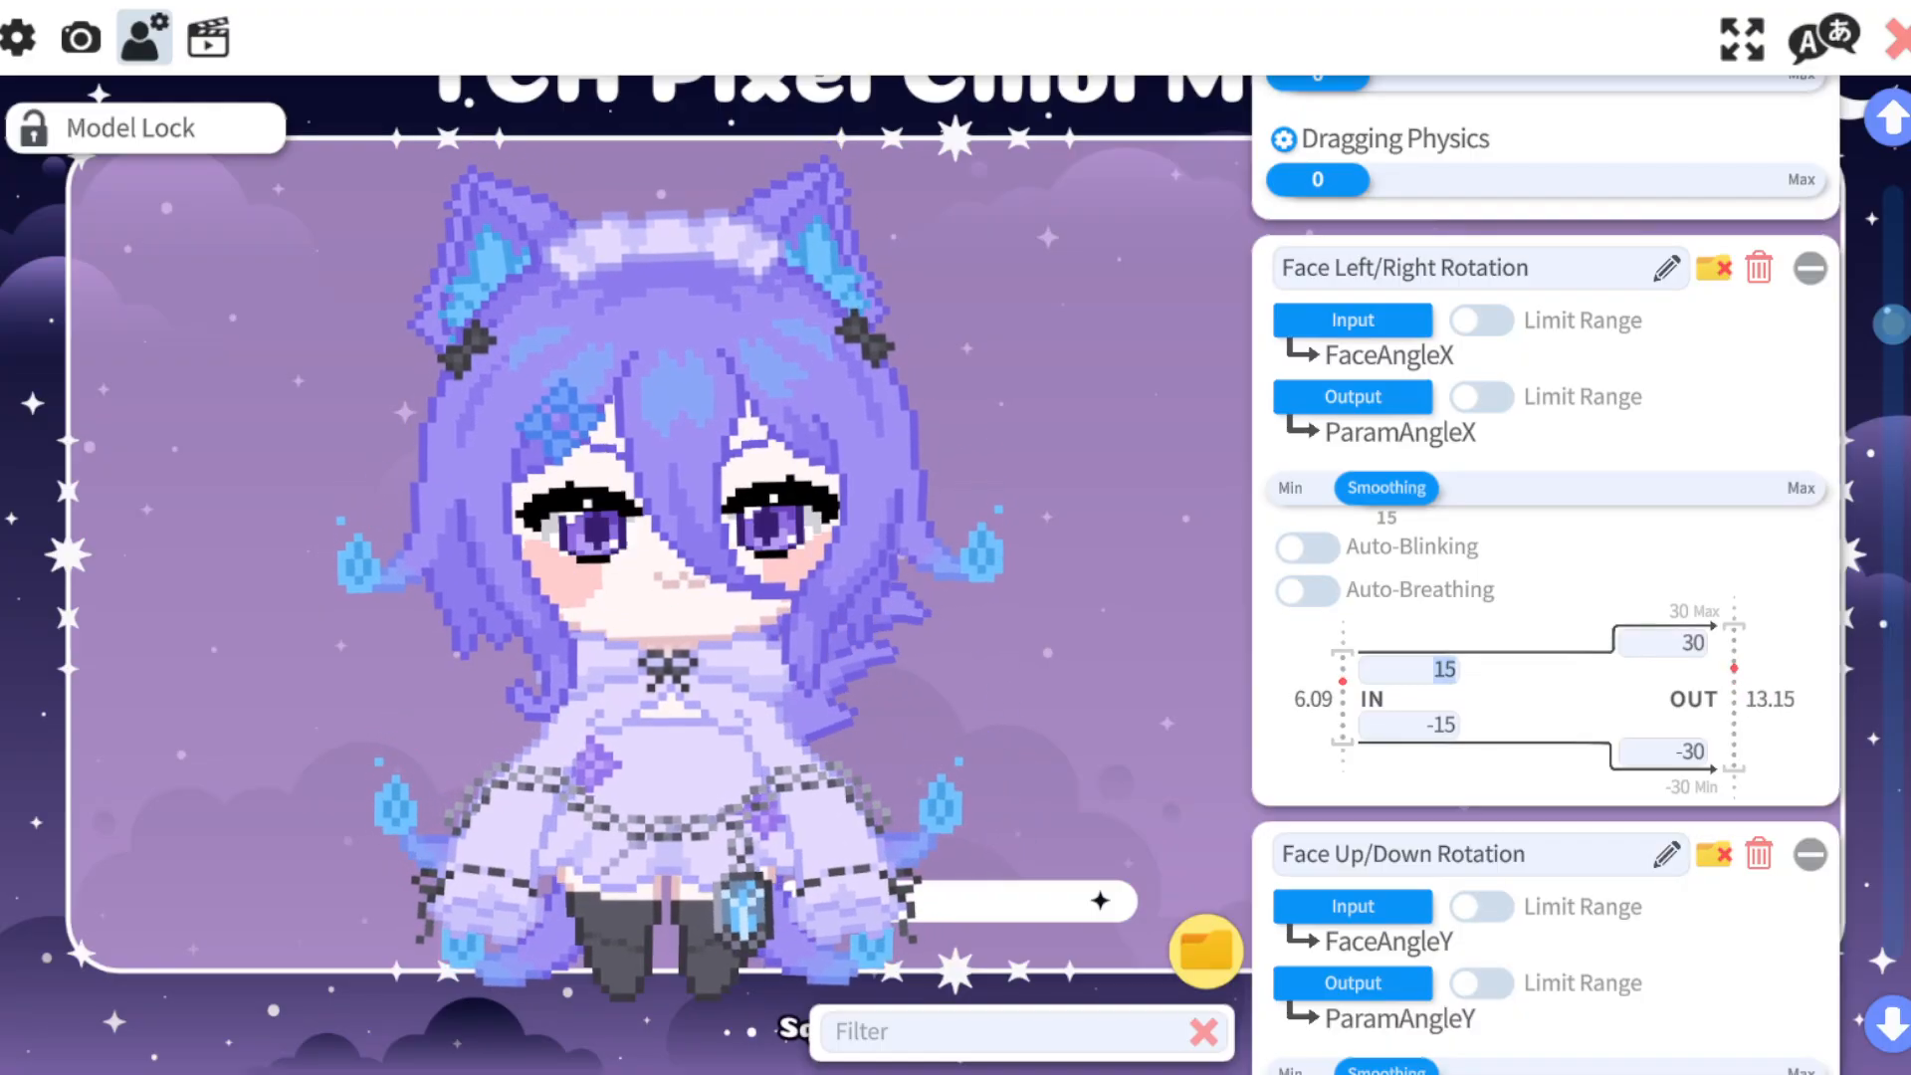
type("8")
left_click(1423, 725)
type("-")
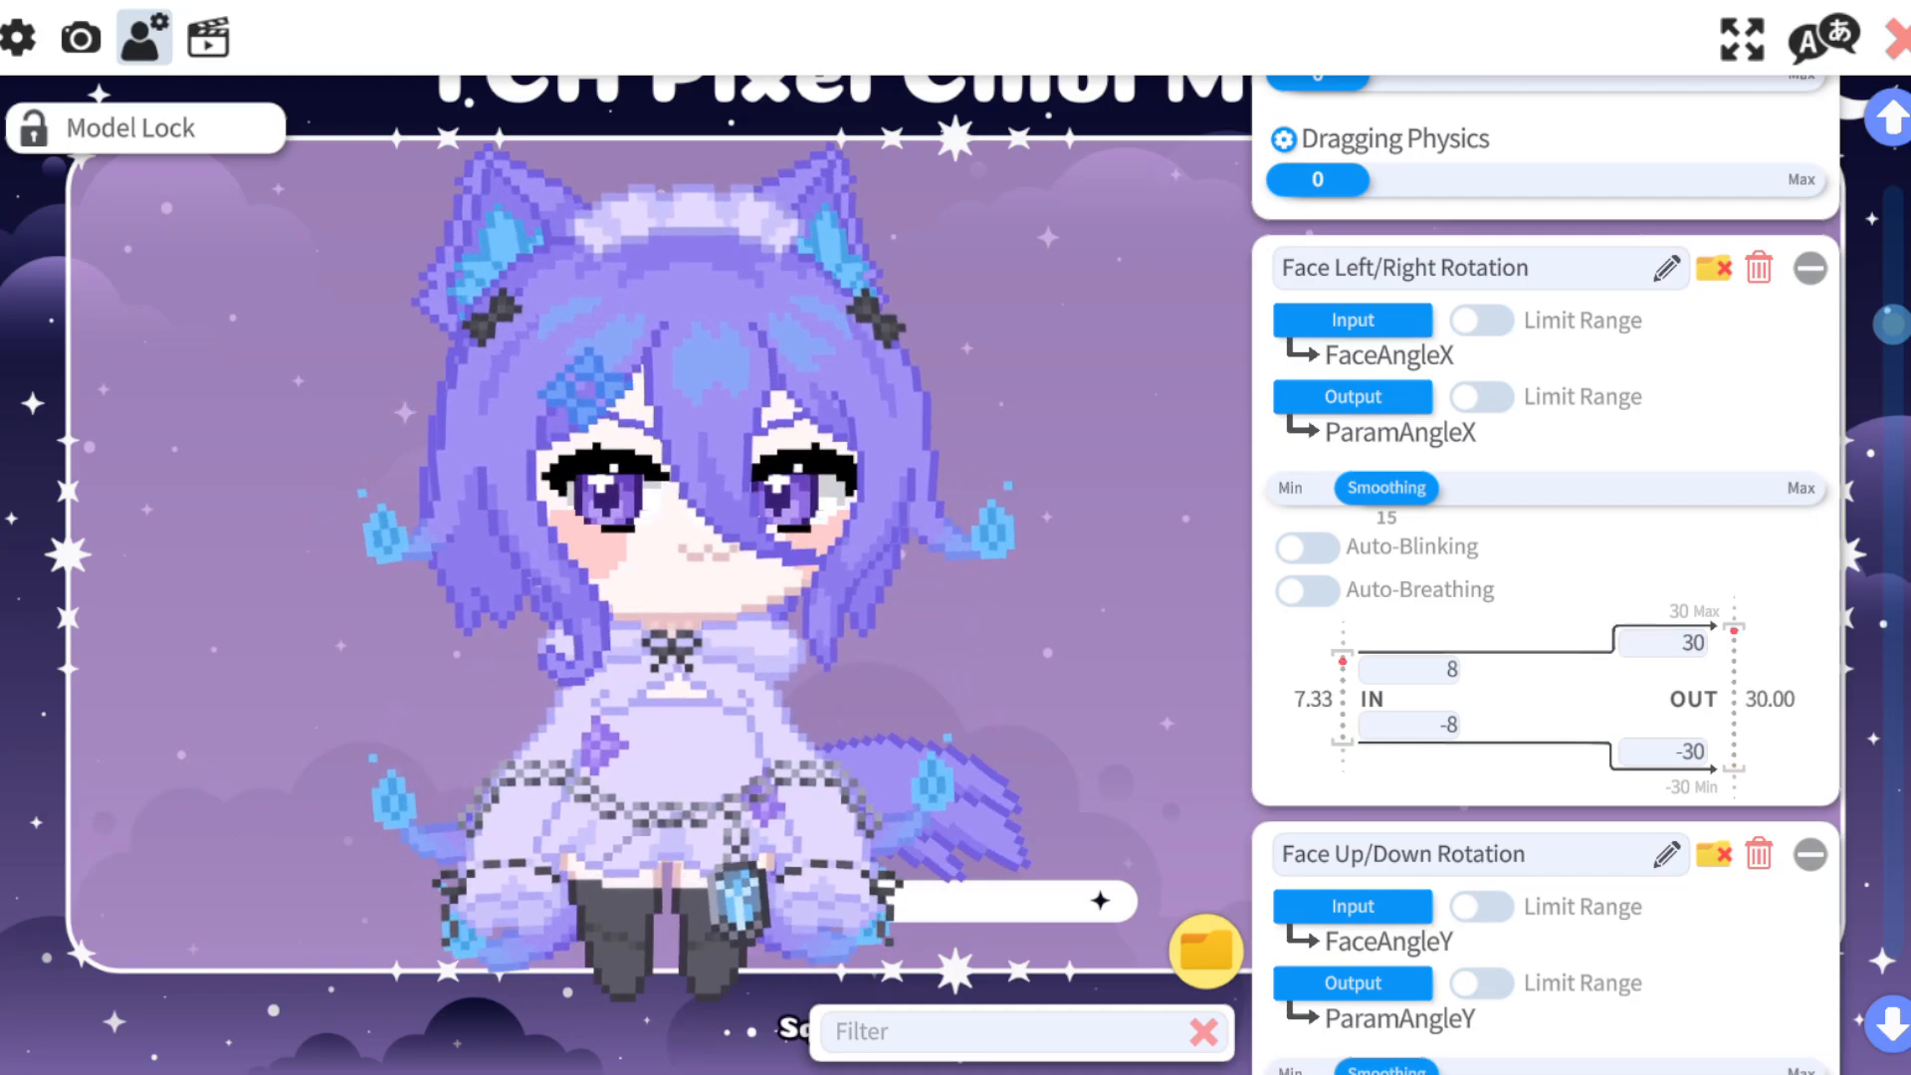
Set the Face Left/Right Rotation input range to 20 and -20.
left_click(1412, 670)
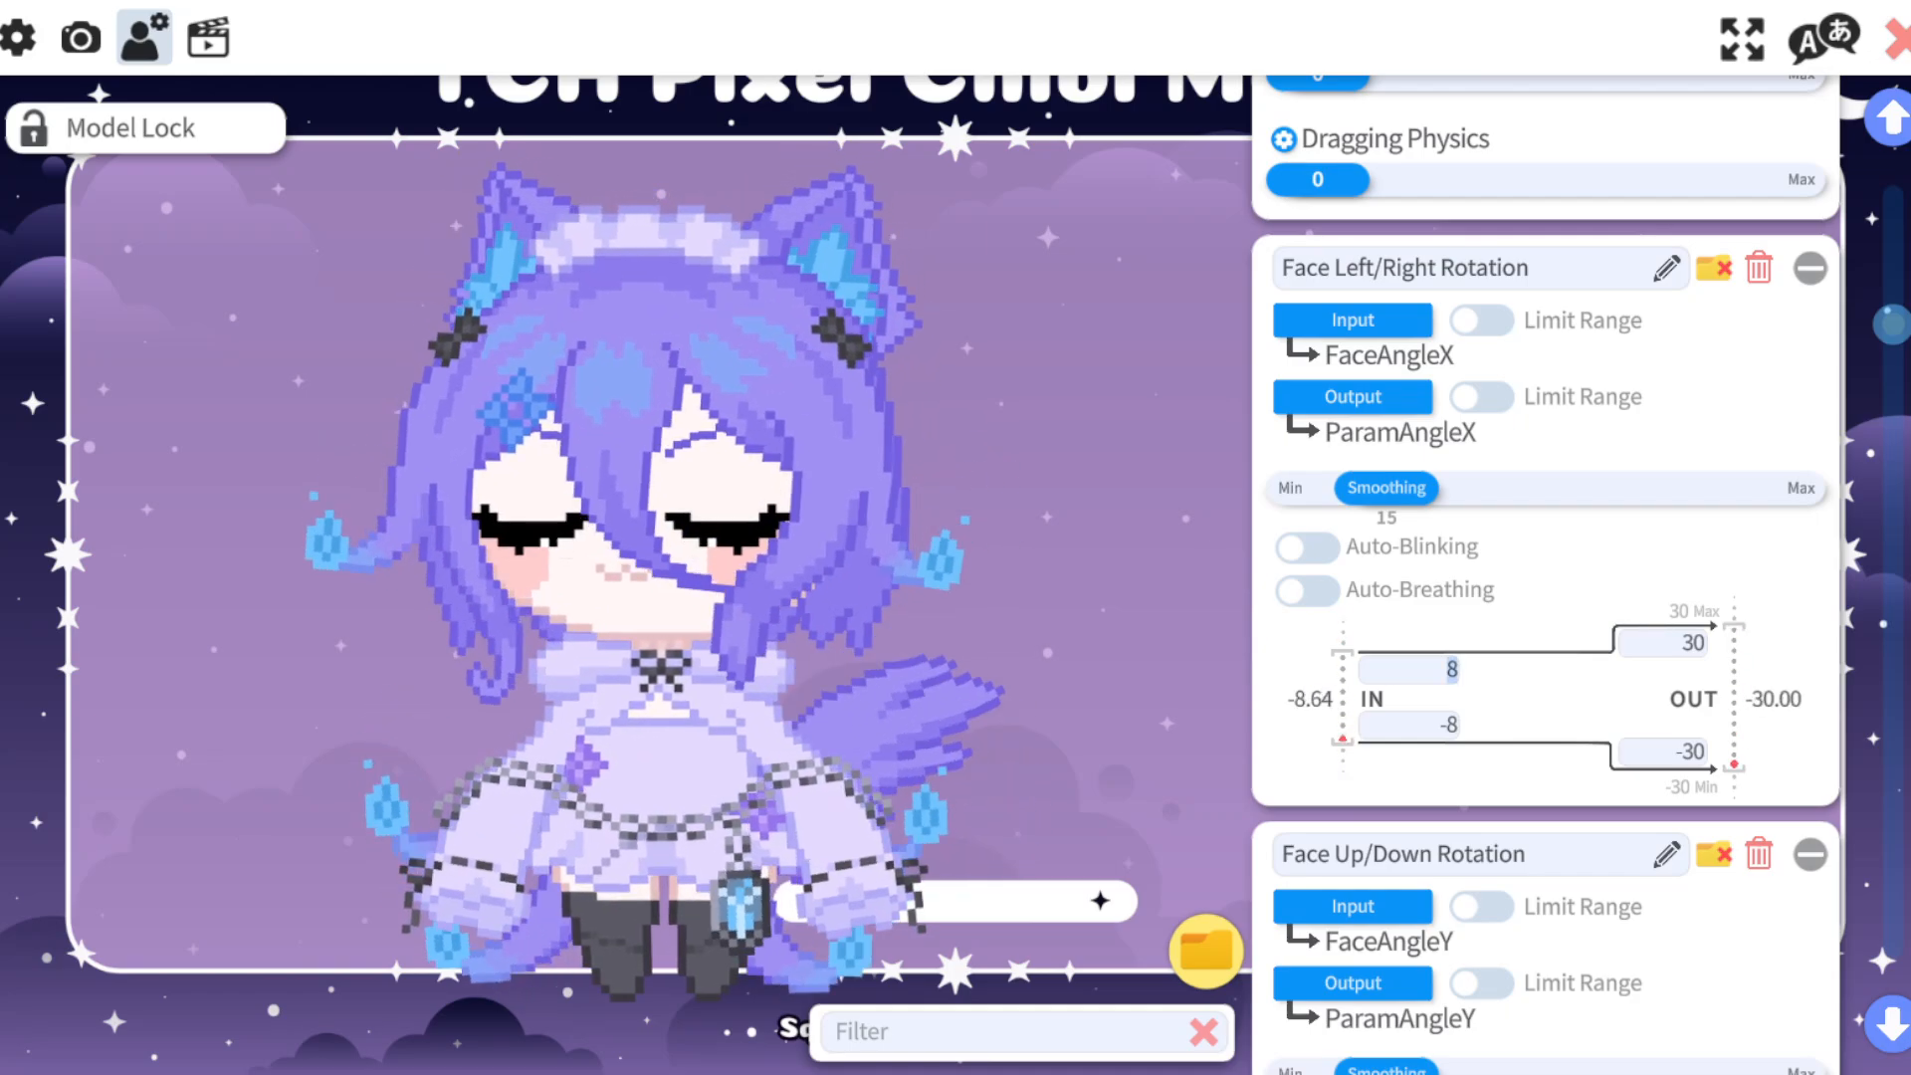
type("20")
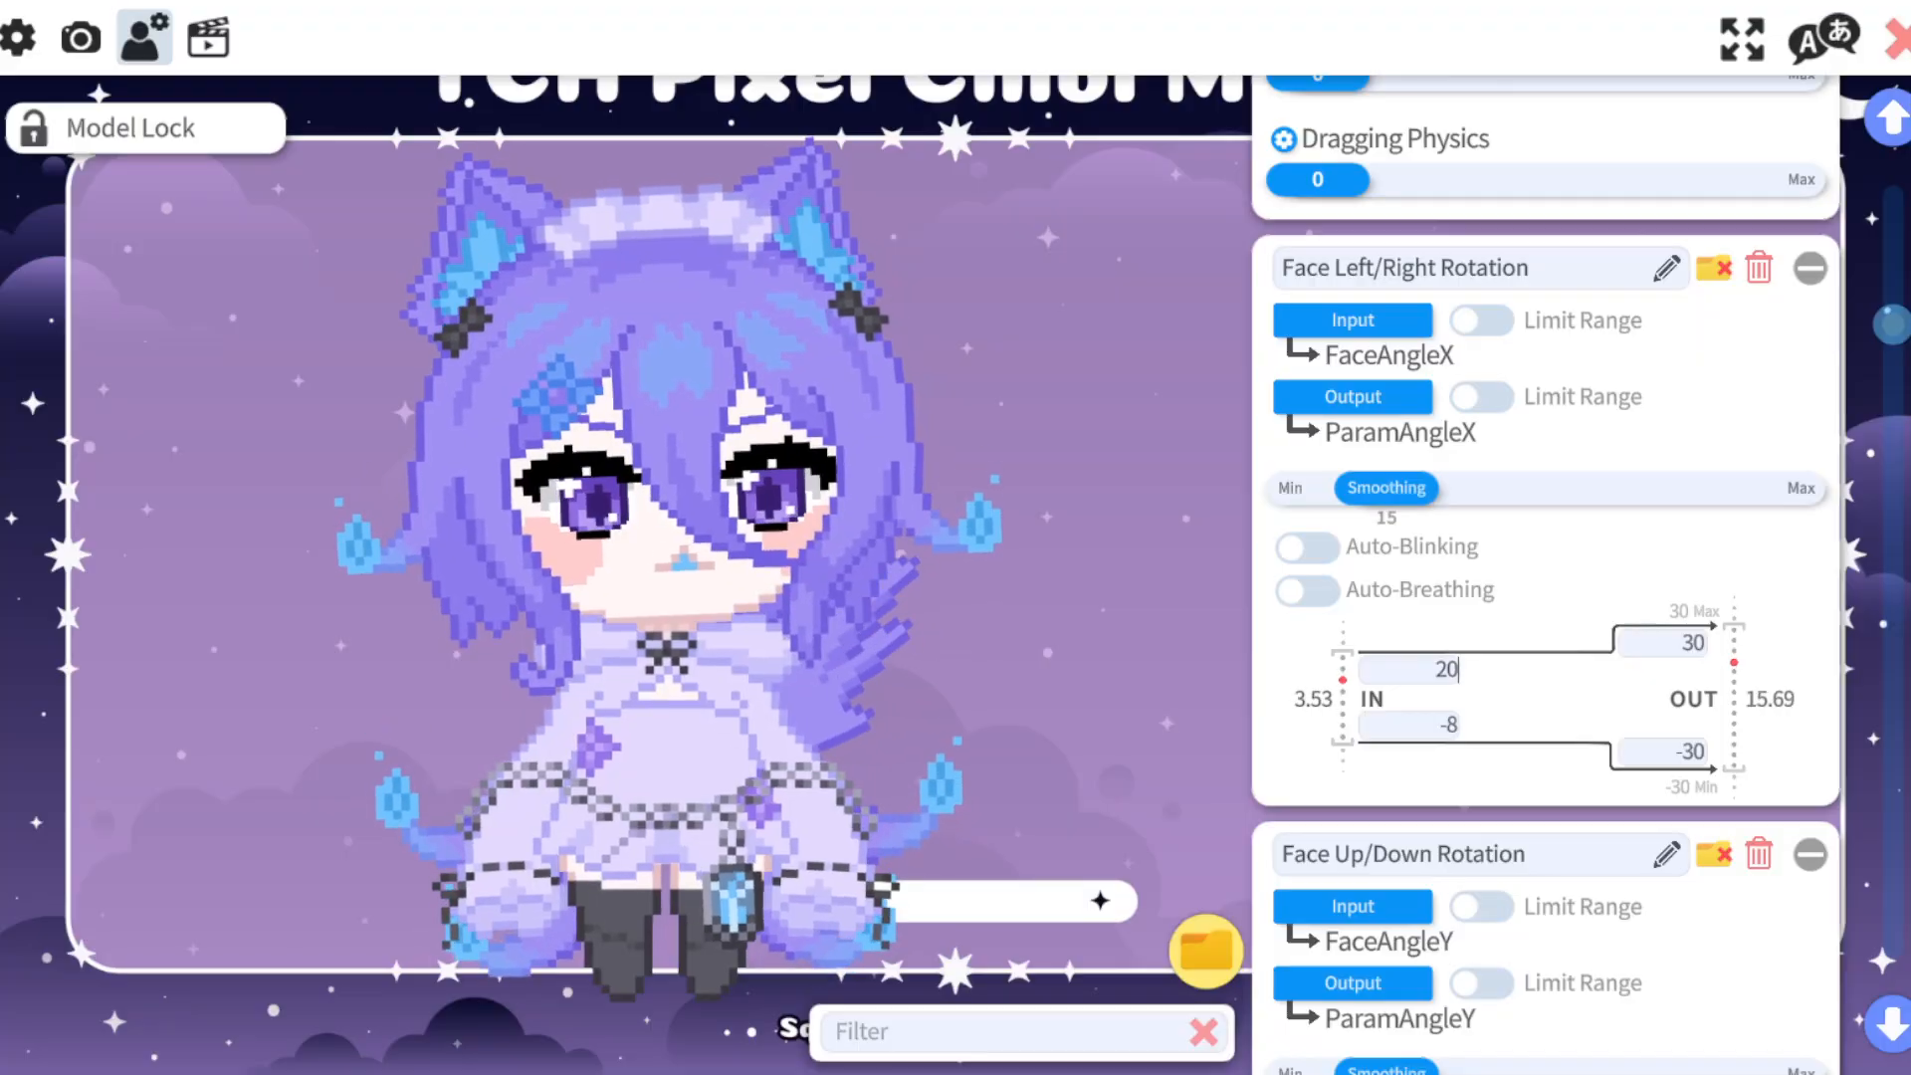
left_click(1411, 726)
type("-20")
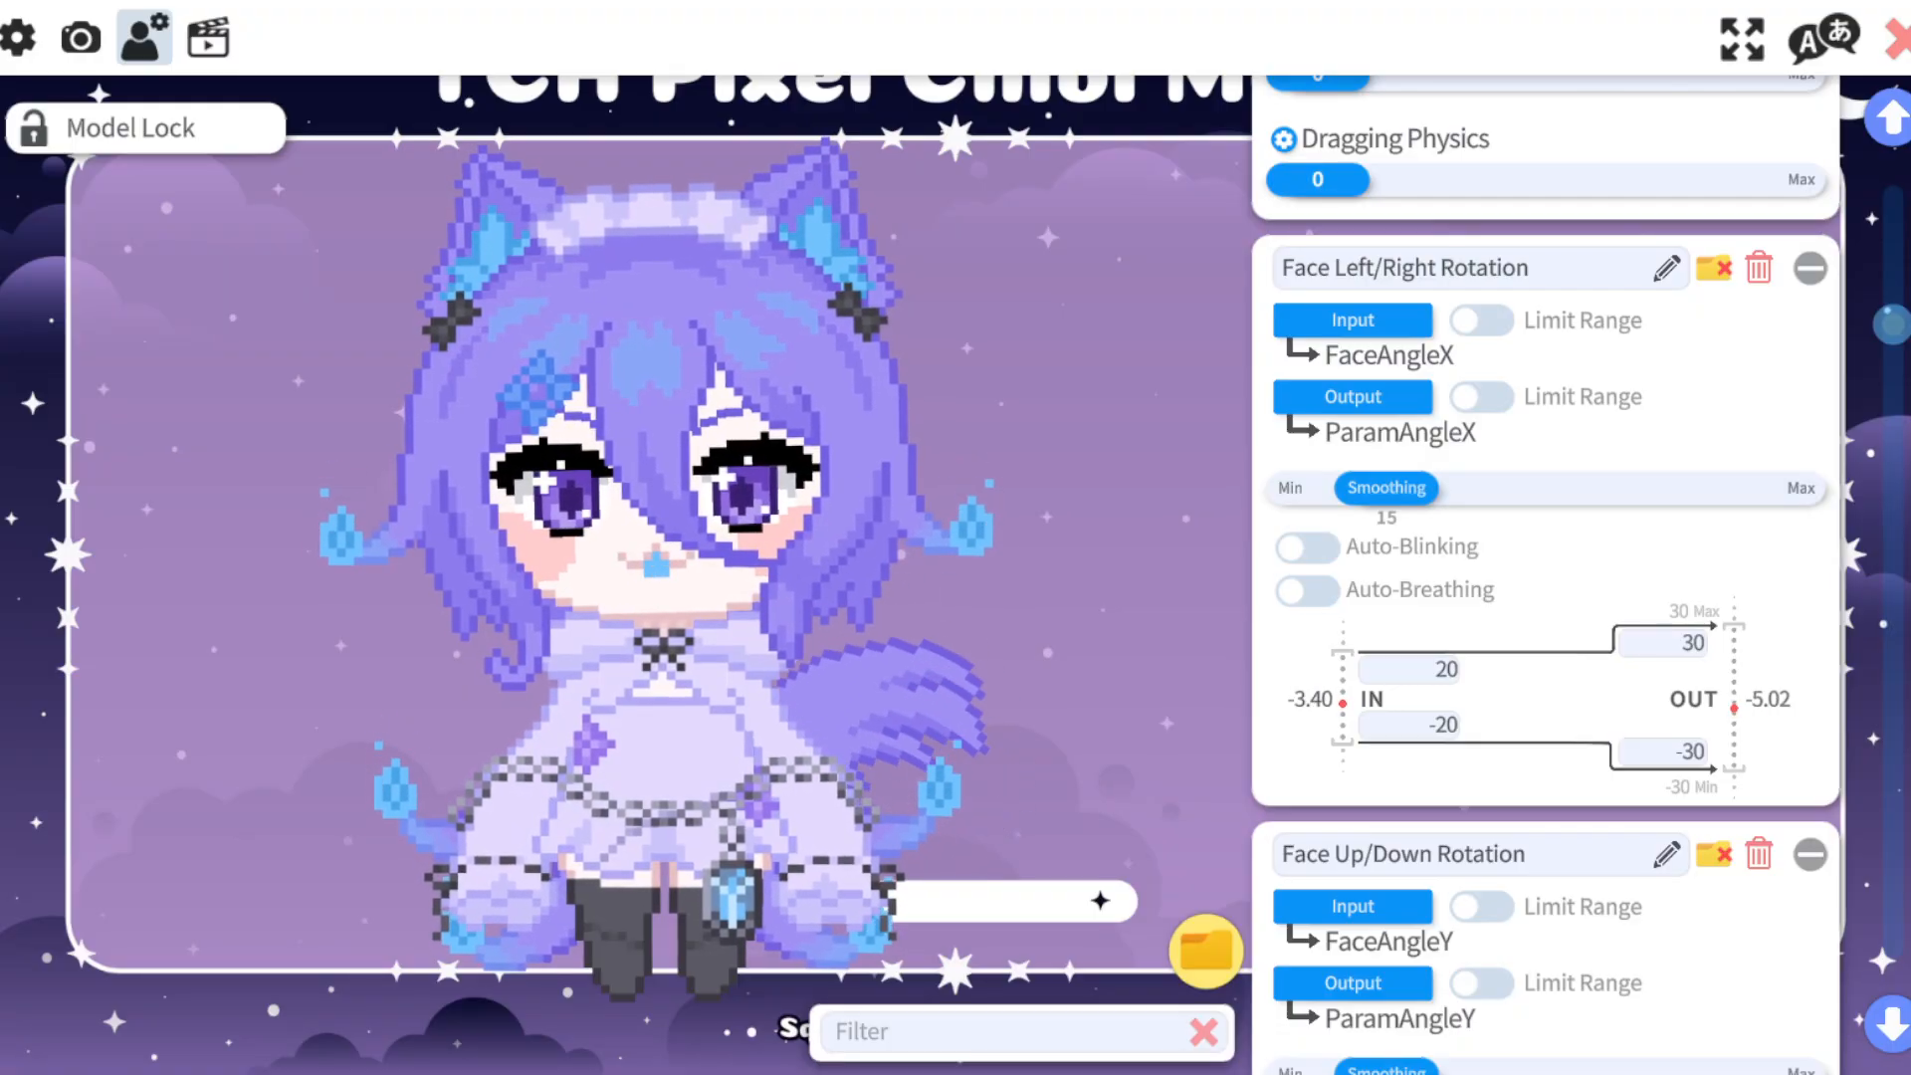
Try -5 as the lower input limit of Face Left/Right Rotation, and set it back to -20.
left_click(1423, 726)
type("-5")
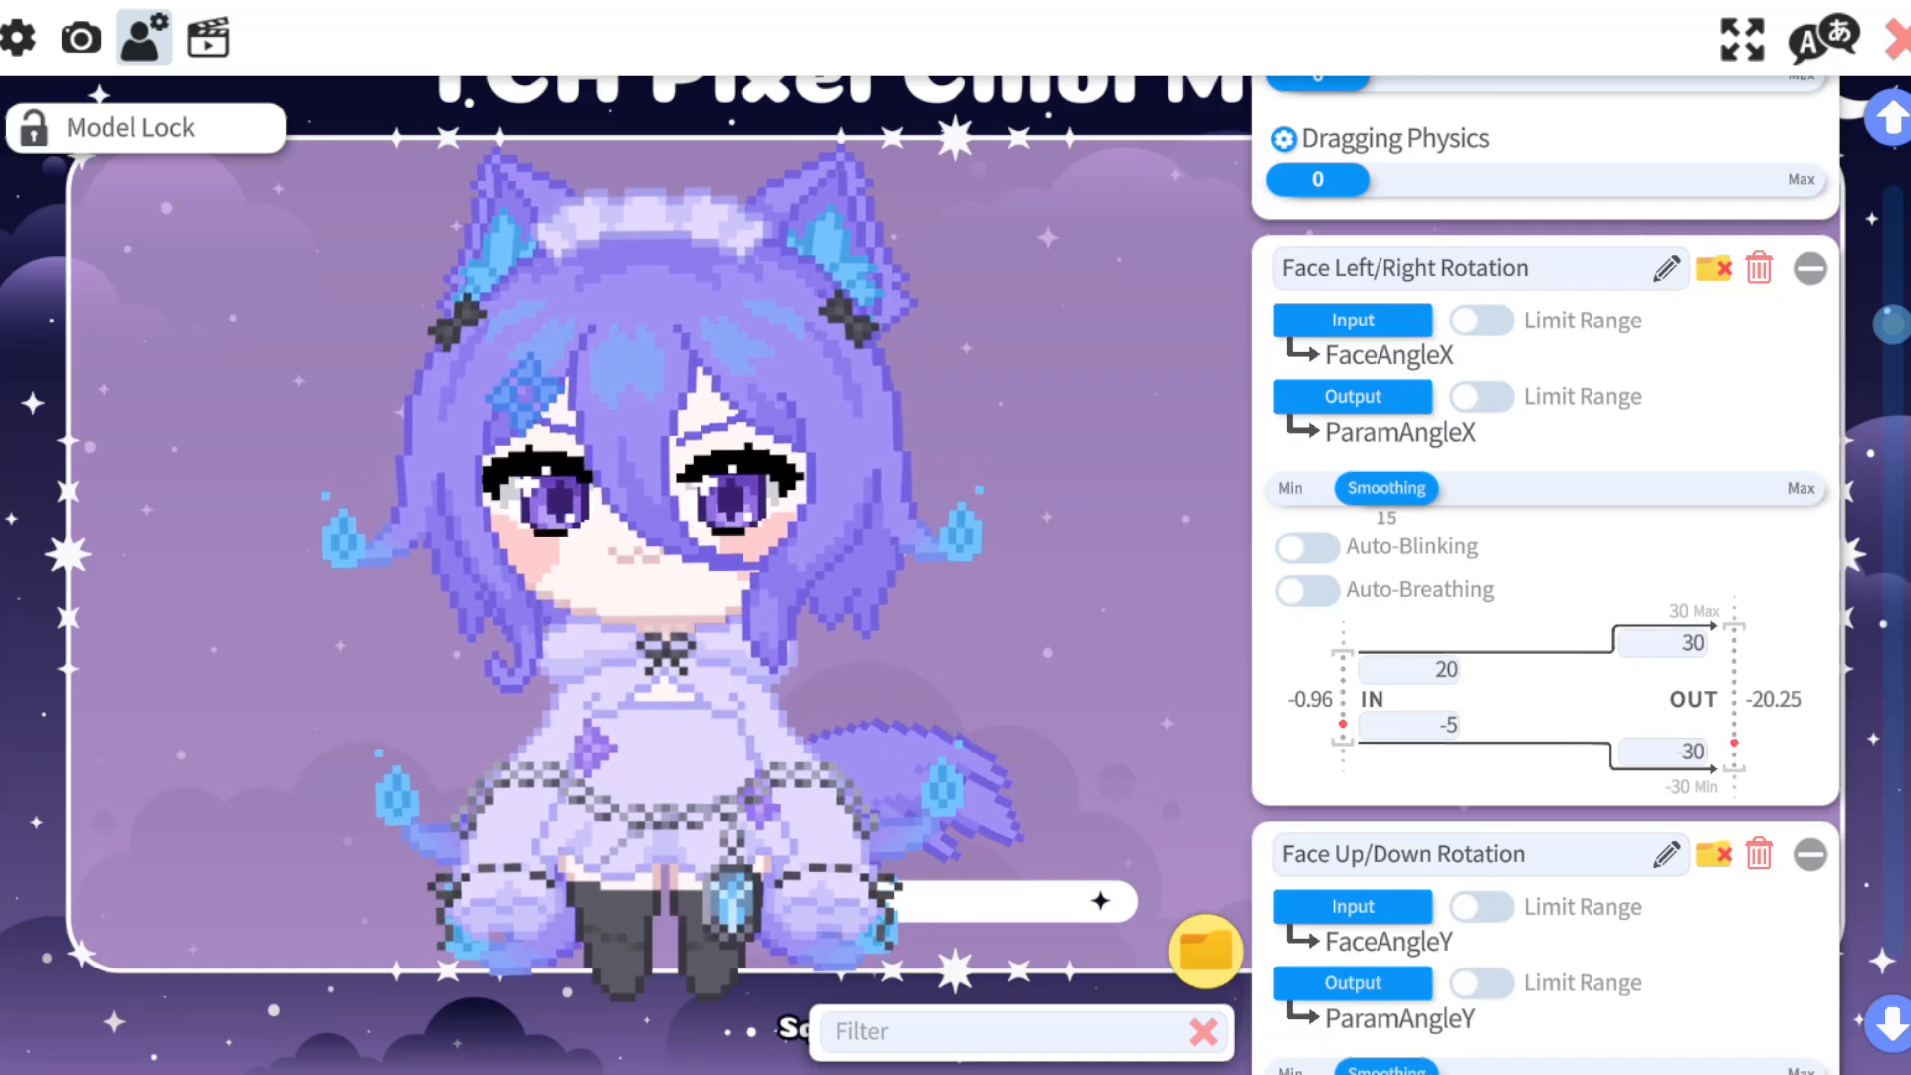
left_click(1414, 726)
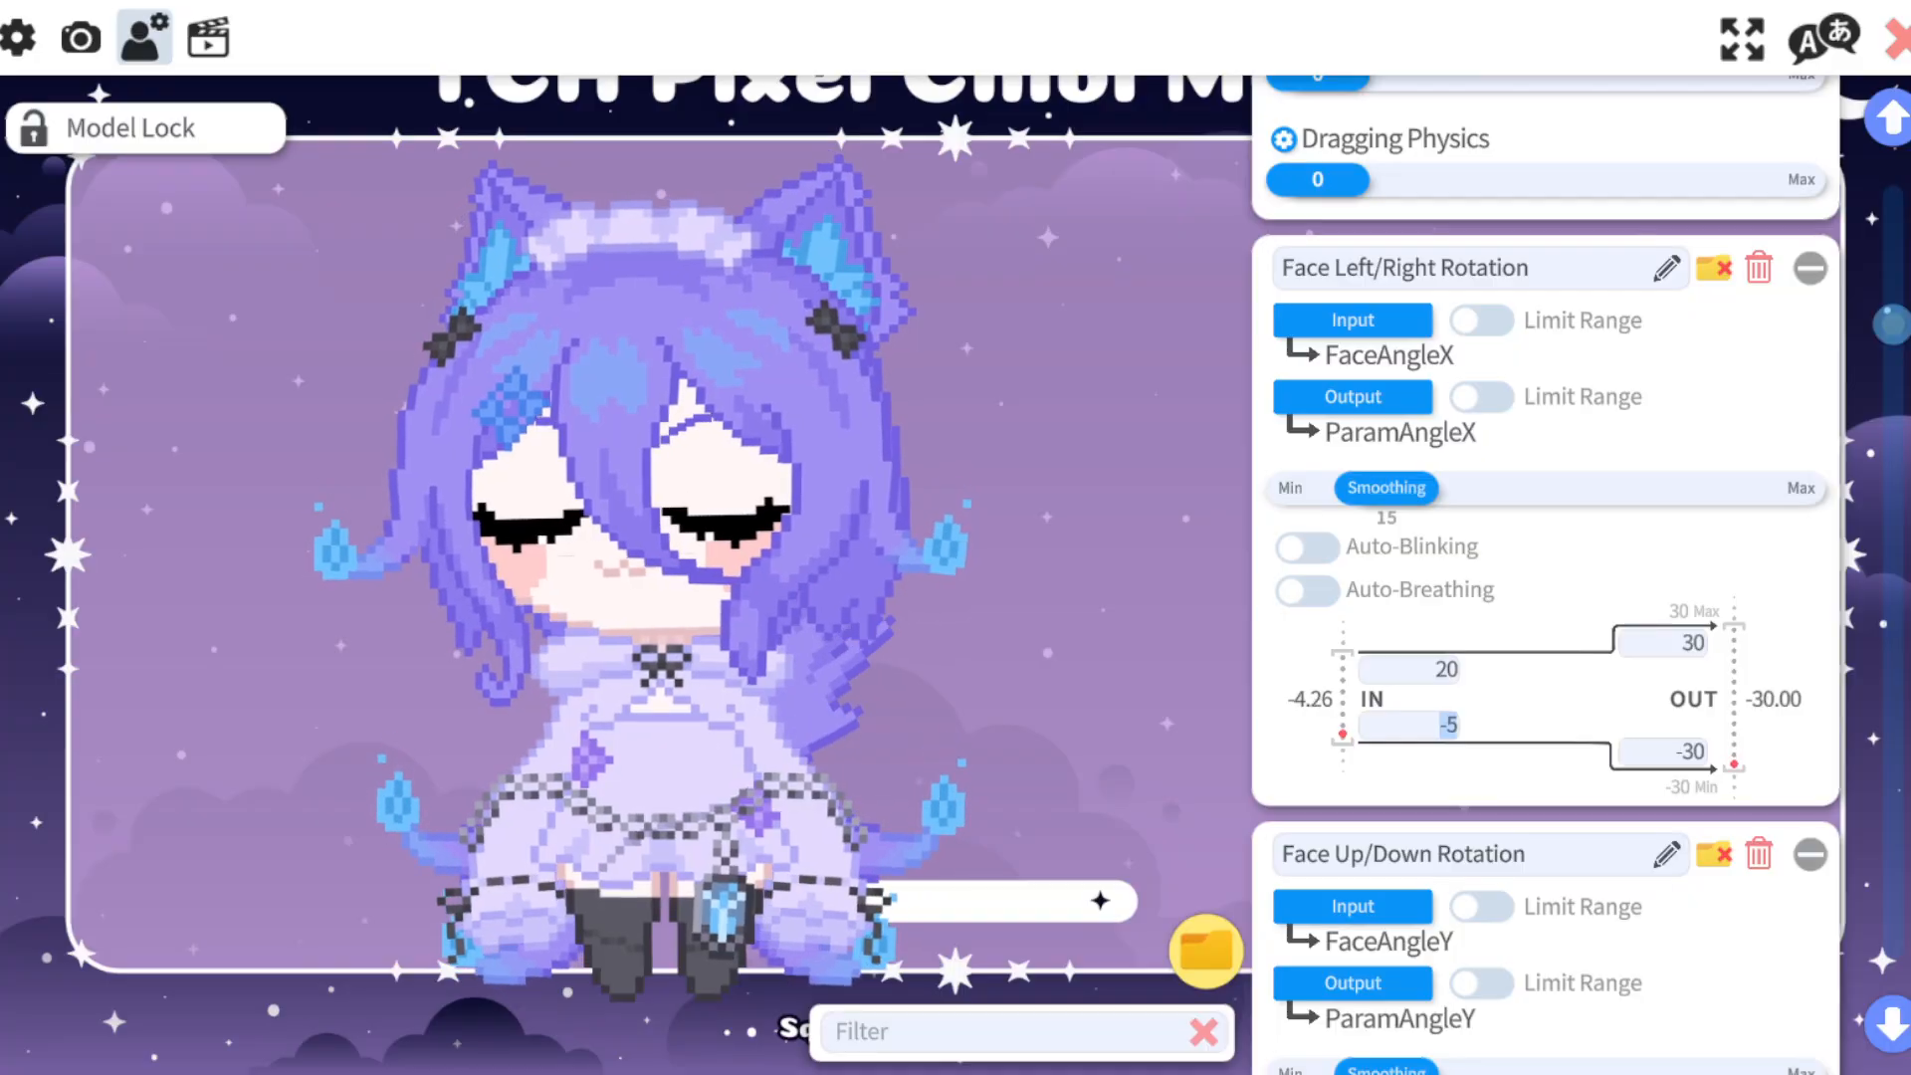
type("-20")
key("Return")
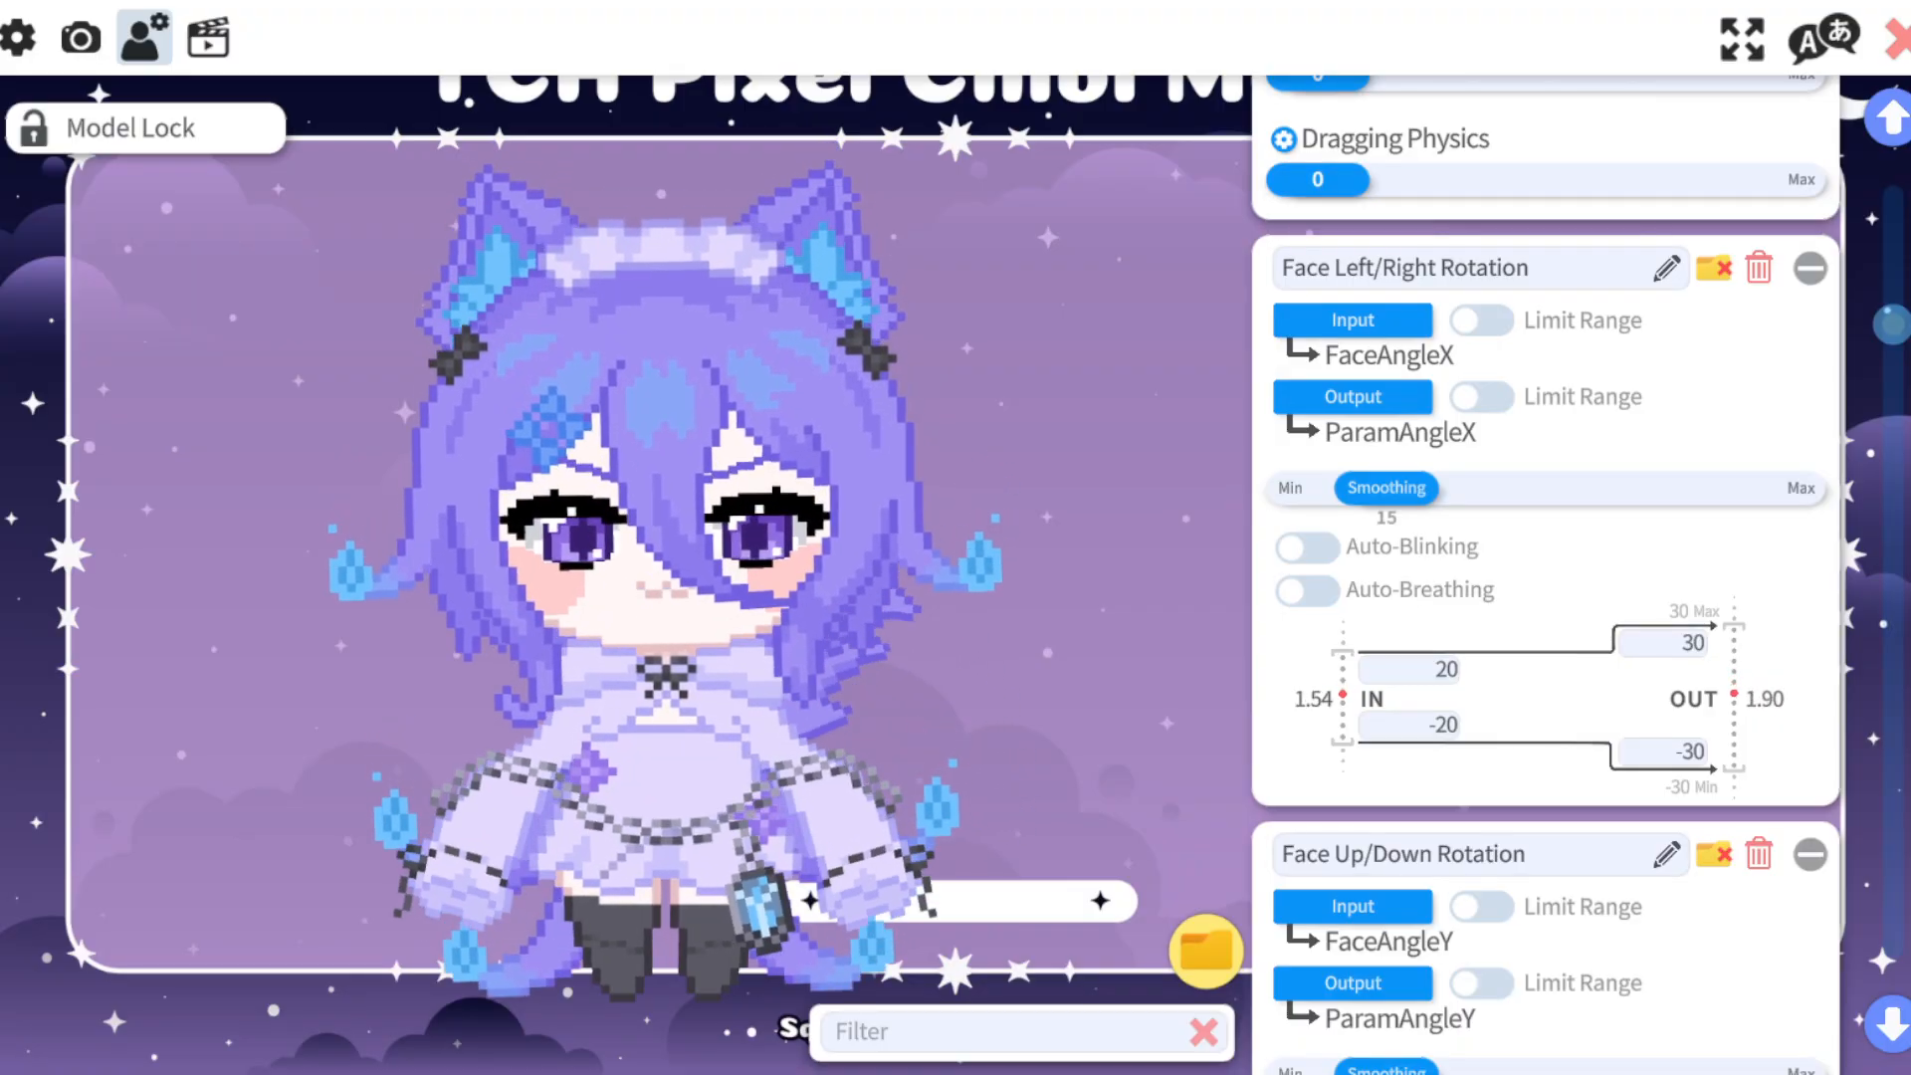
Set the Face Up/Down Rotation input range to 20 and -20.
scroll(1543, 577, "down", 3)
scroll(1543, 577, "down", 2)
scroll(1543, 577, "down", 1)
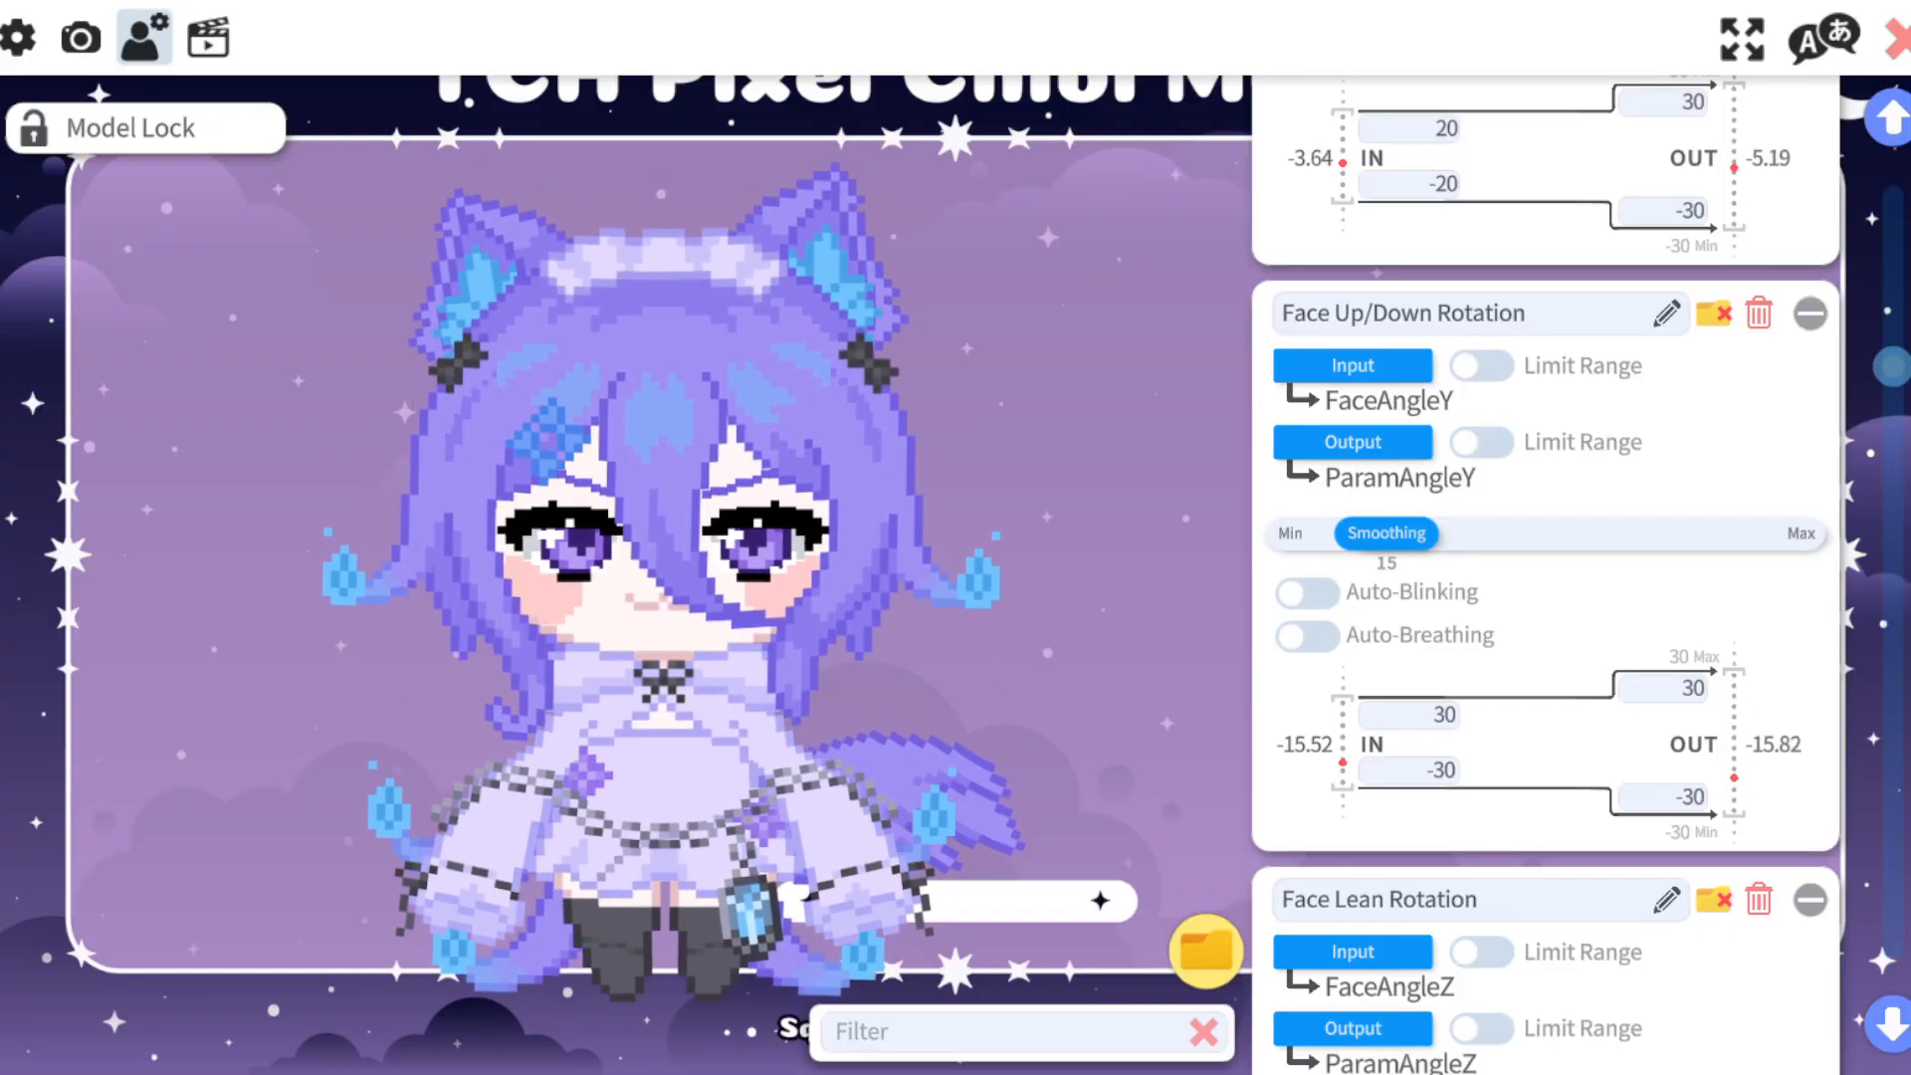
left_click(1409, 714)
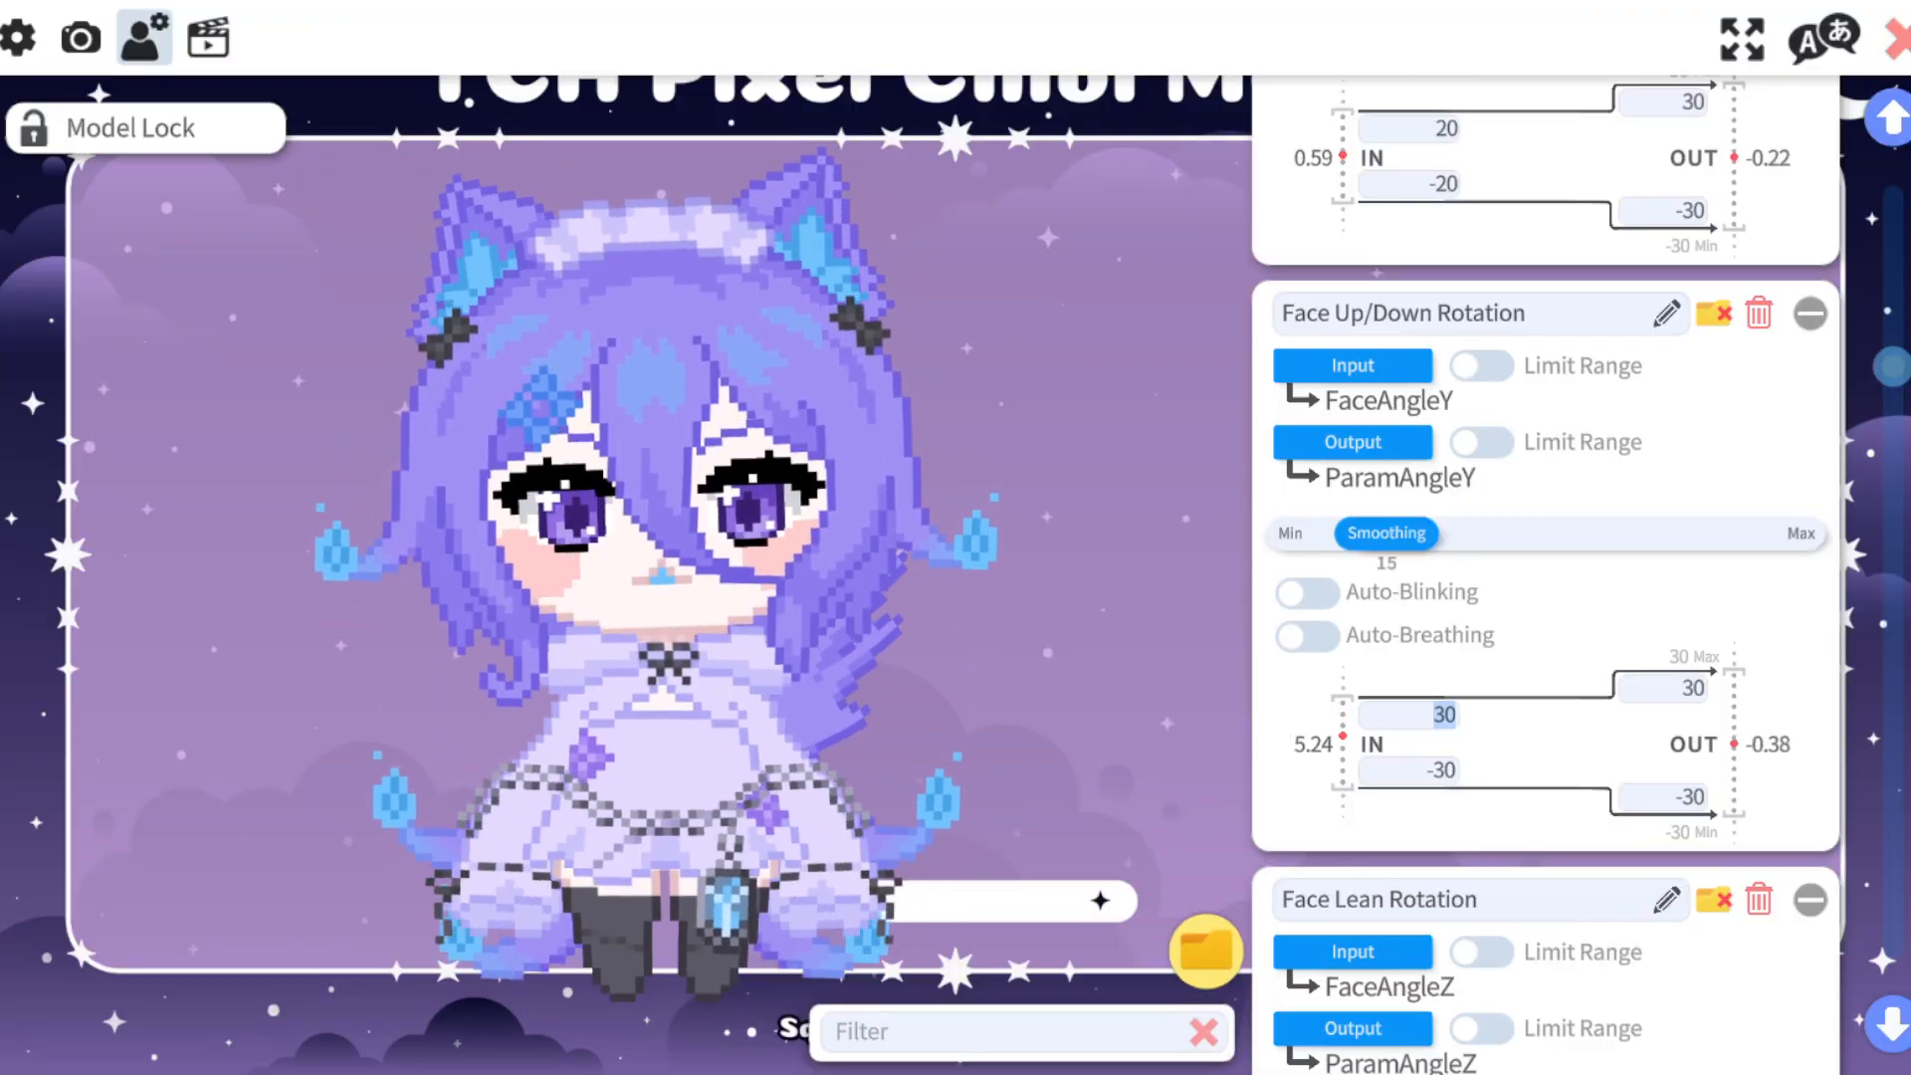
type("20")
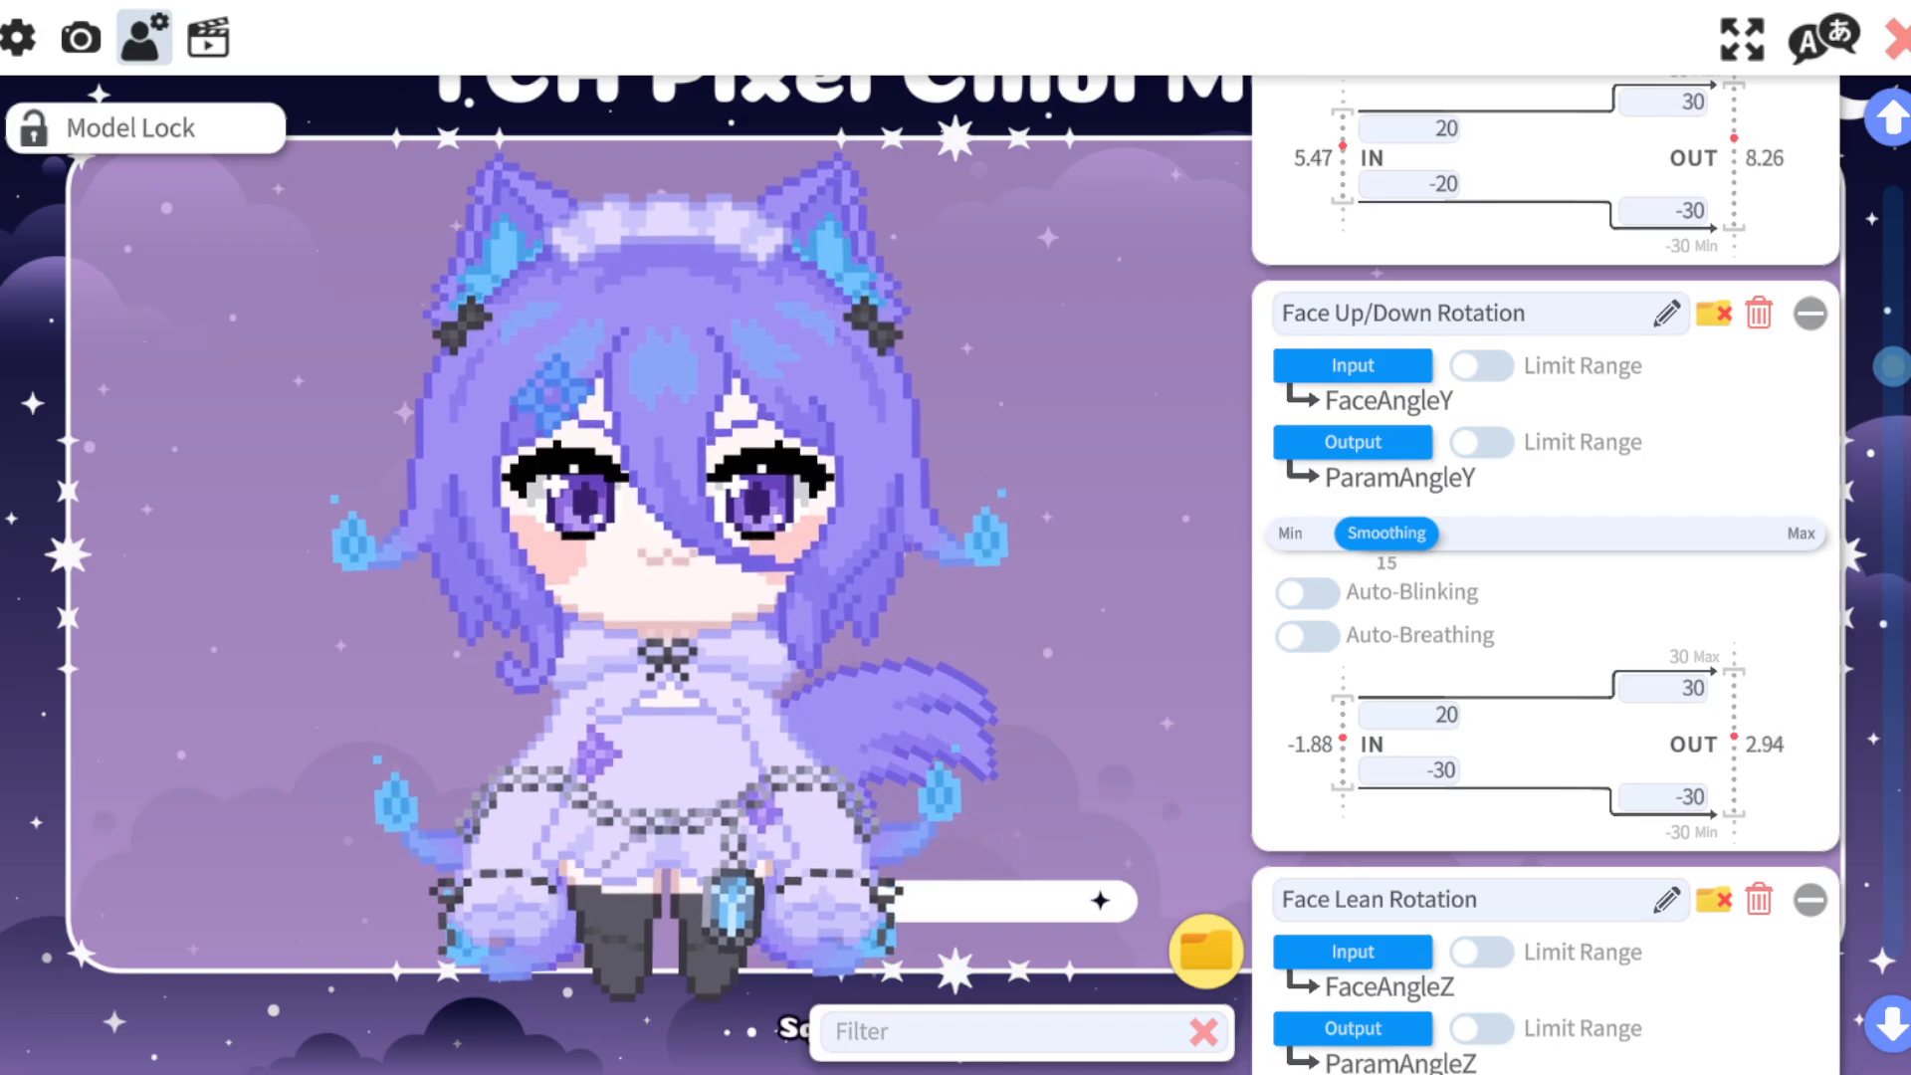
key("Tab")
type("-20")
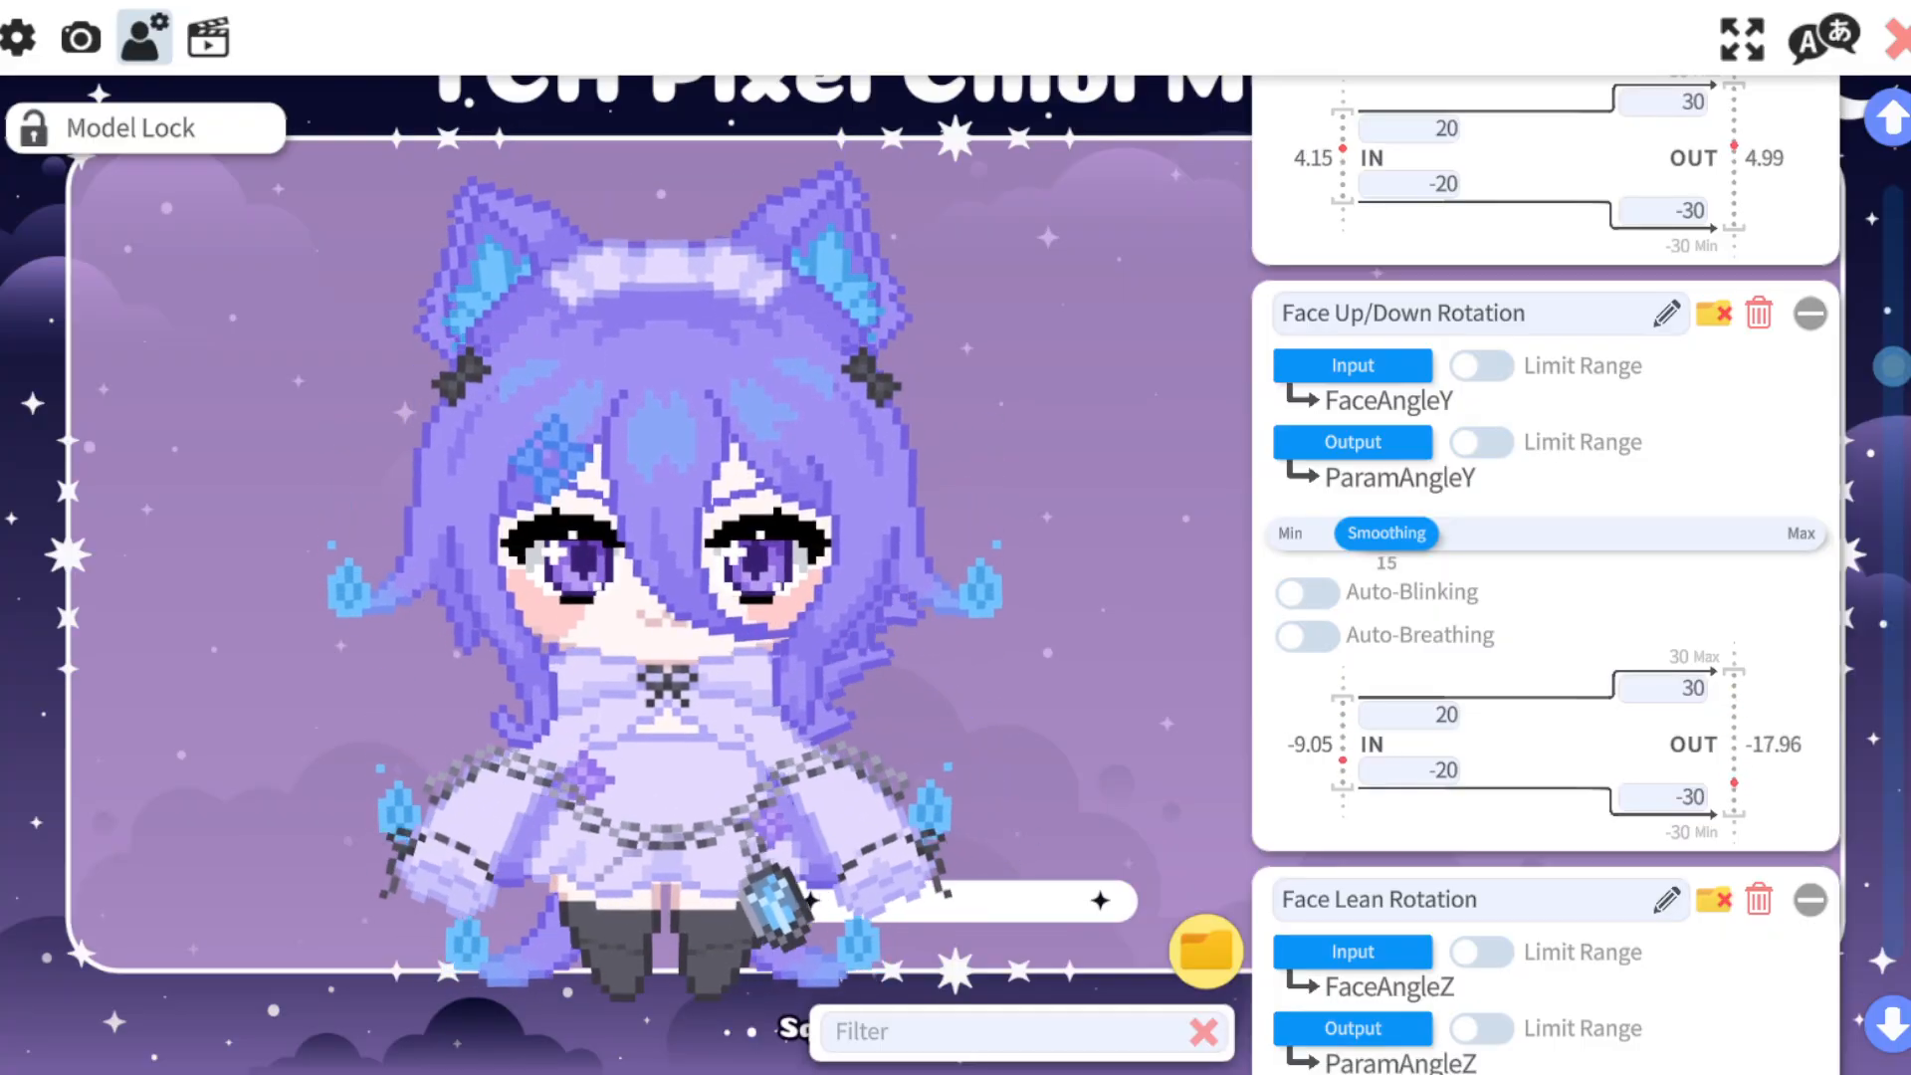
Review the tracking ranges and smoothing of the Face Lean Rotation, brow form, eye opening, eye movement and Mouth Smile parameters.
scroll(1545, 577, "down", 2)
scroll(1545, 577, "down", 5)
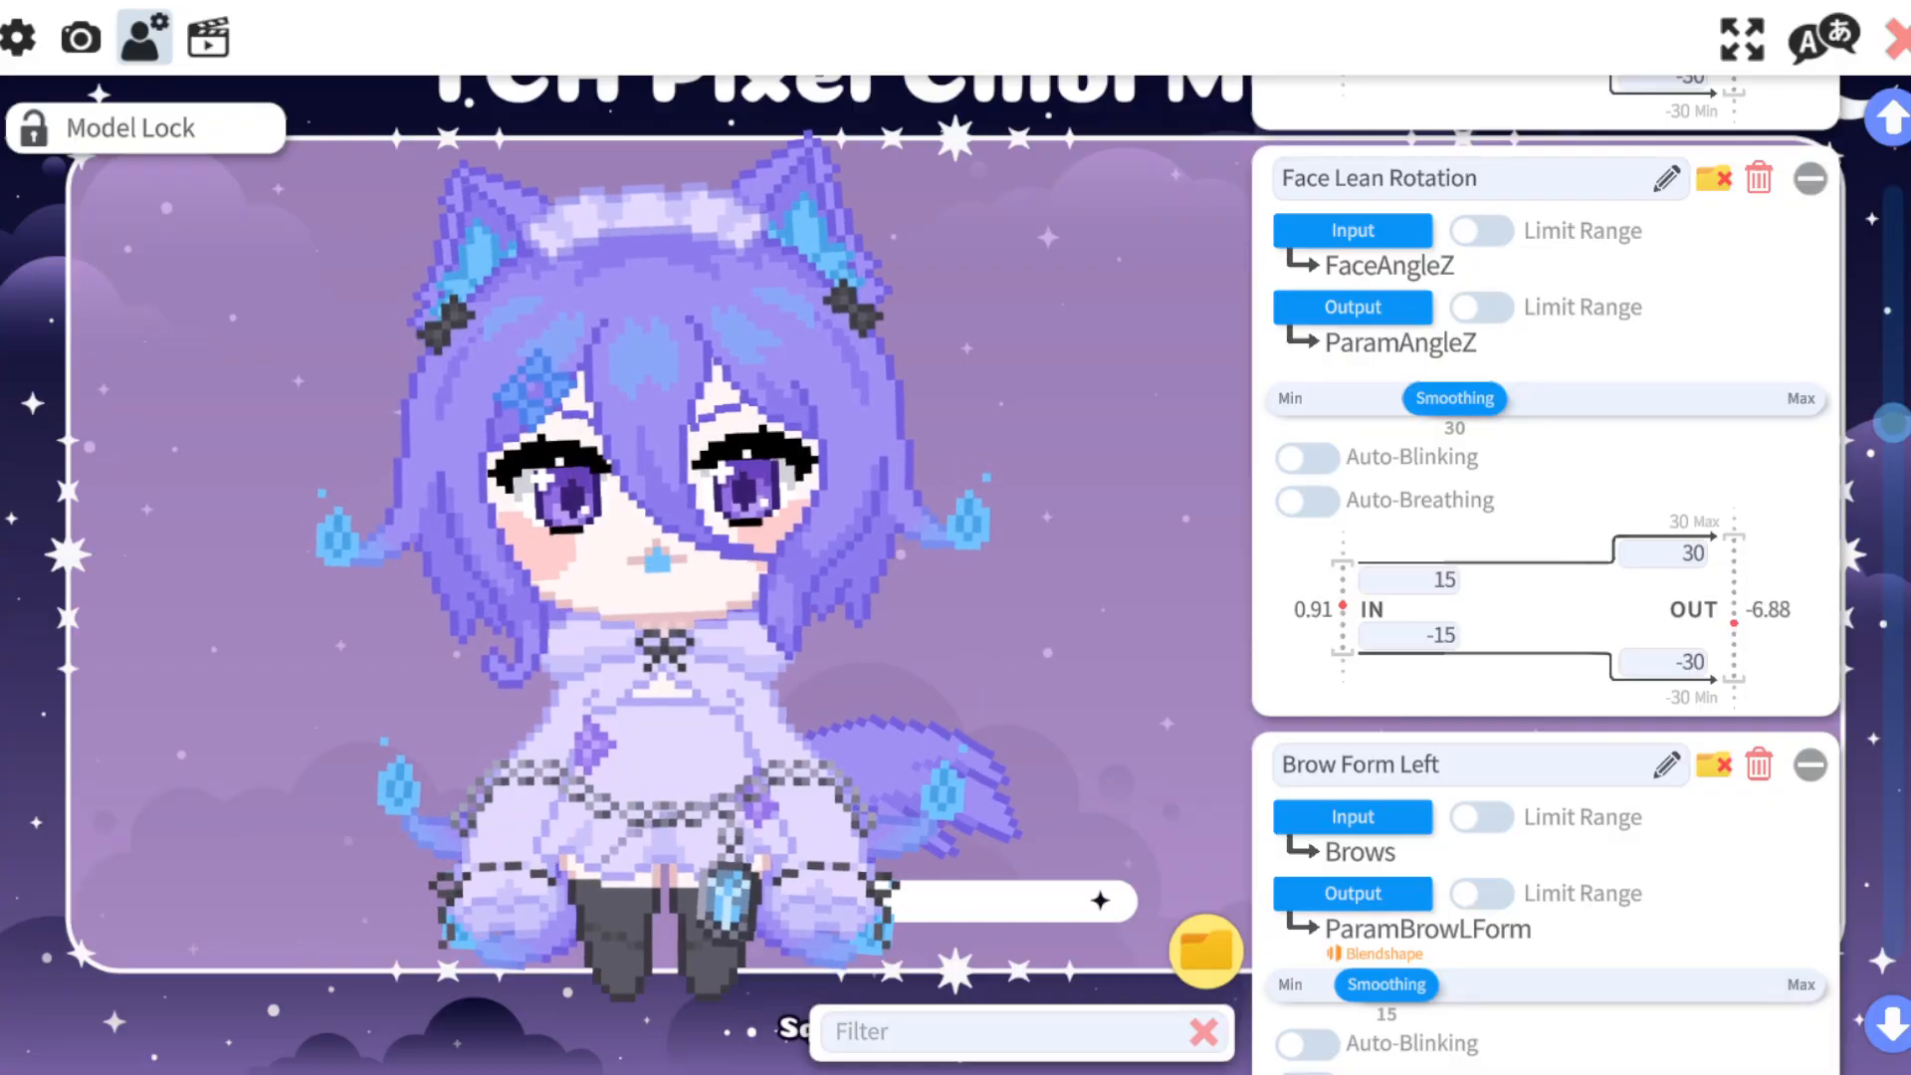
scroll(1545, 577, "up", 1)
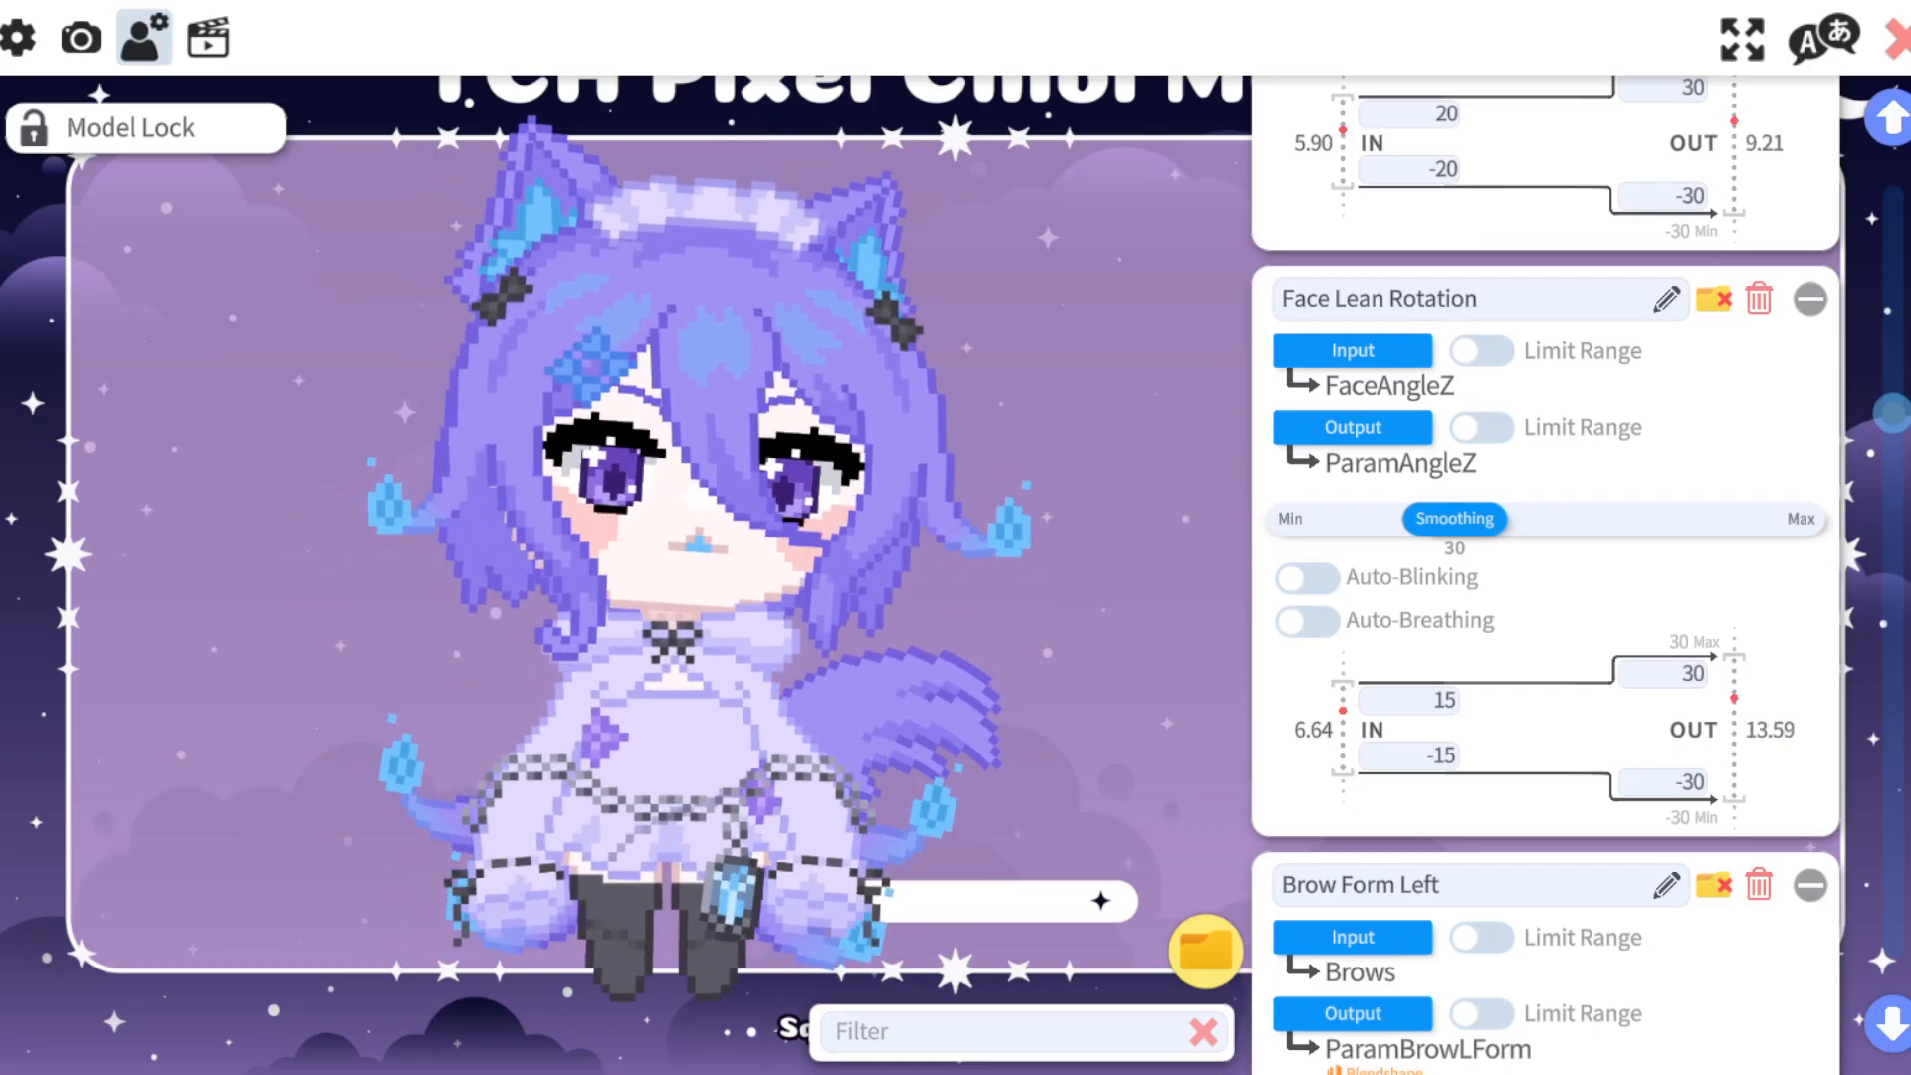
scroll(1543, 597, "down", 3)
scroll(1543, 597, "down", 1)
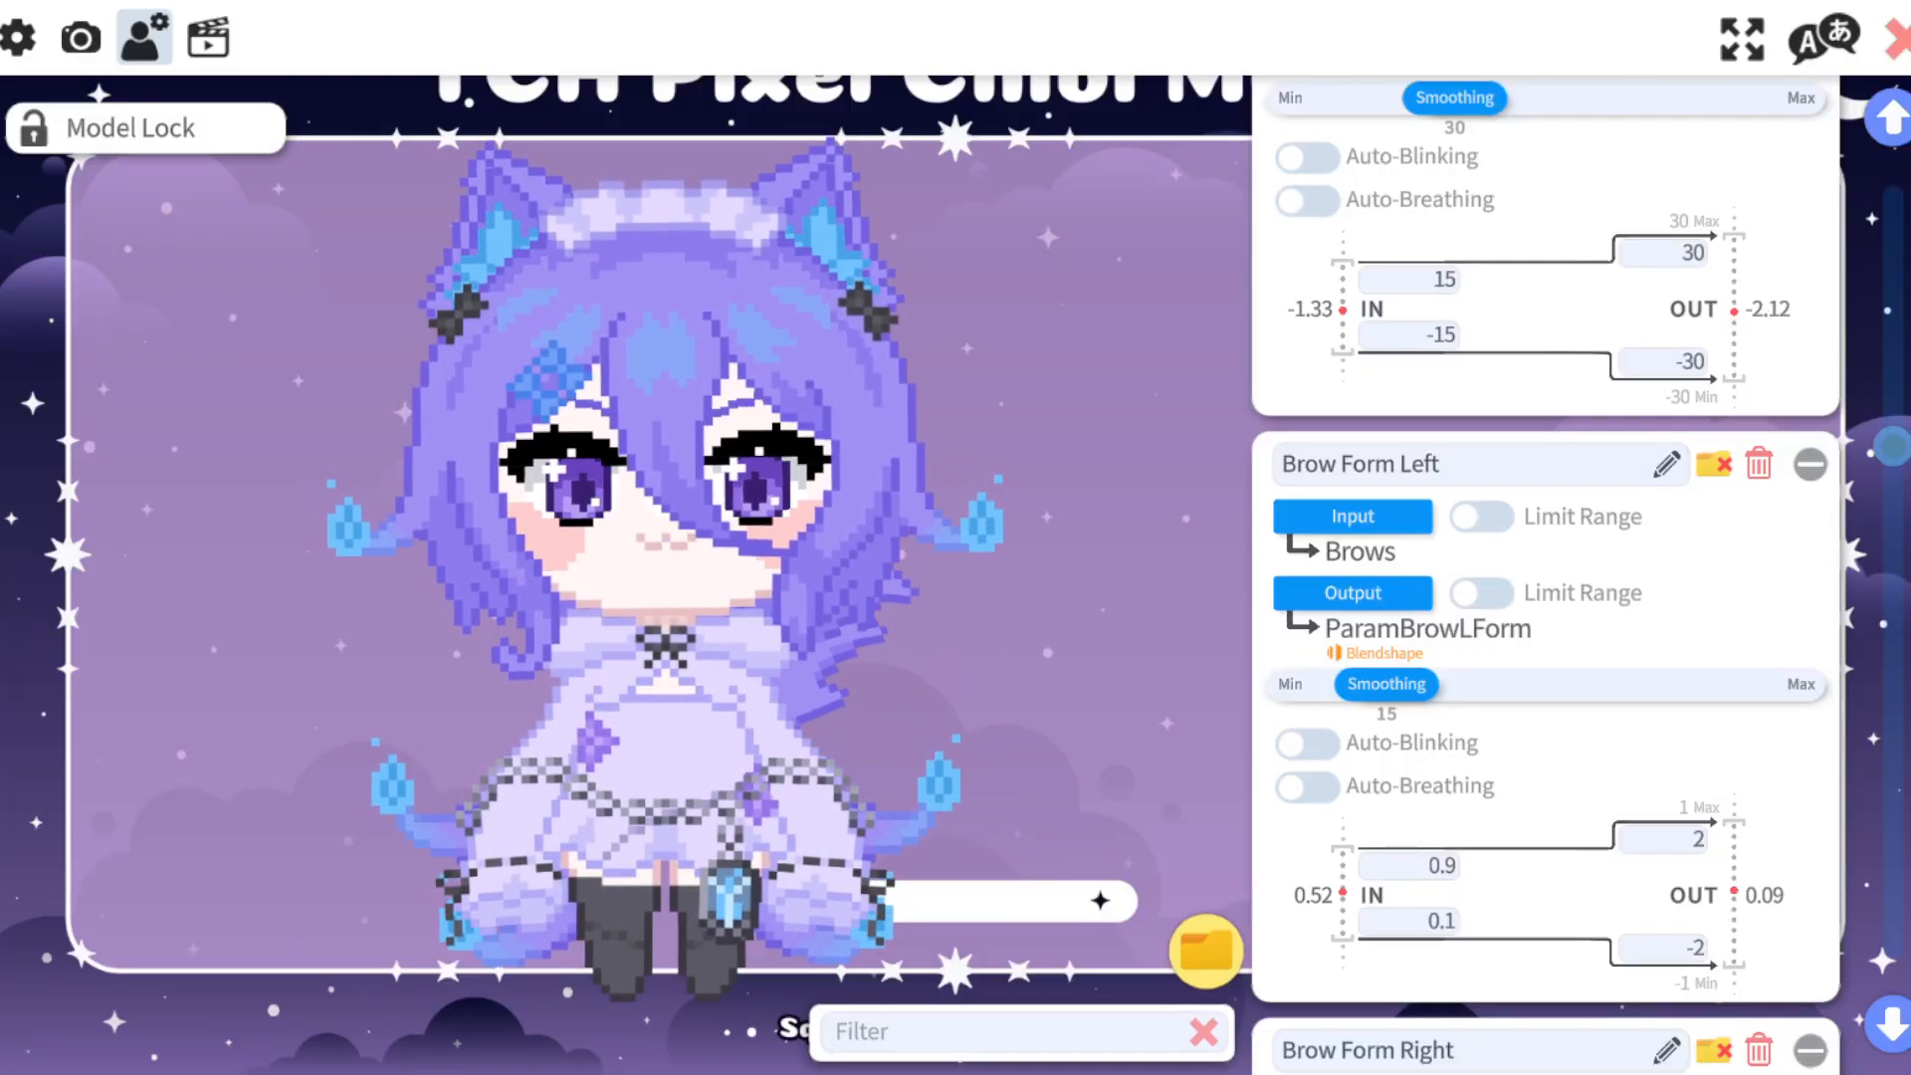
scroll(1543, 597, "down", 1)
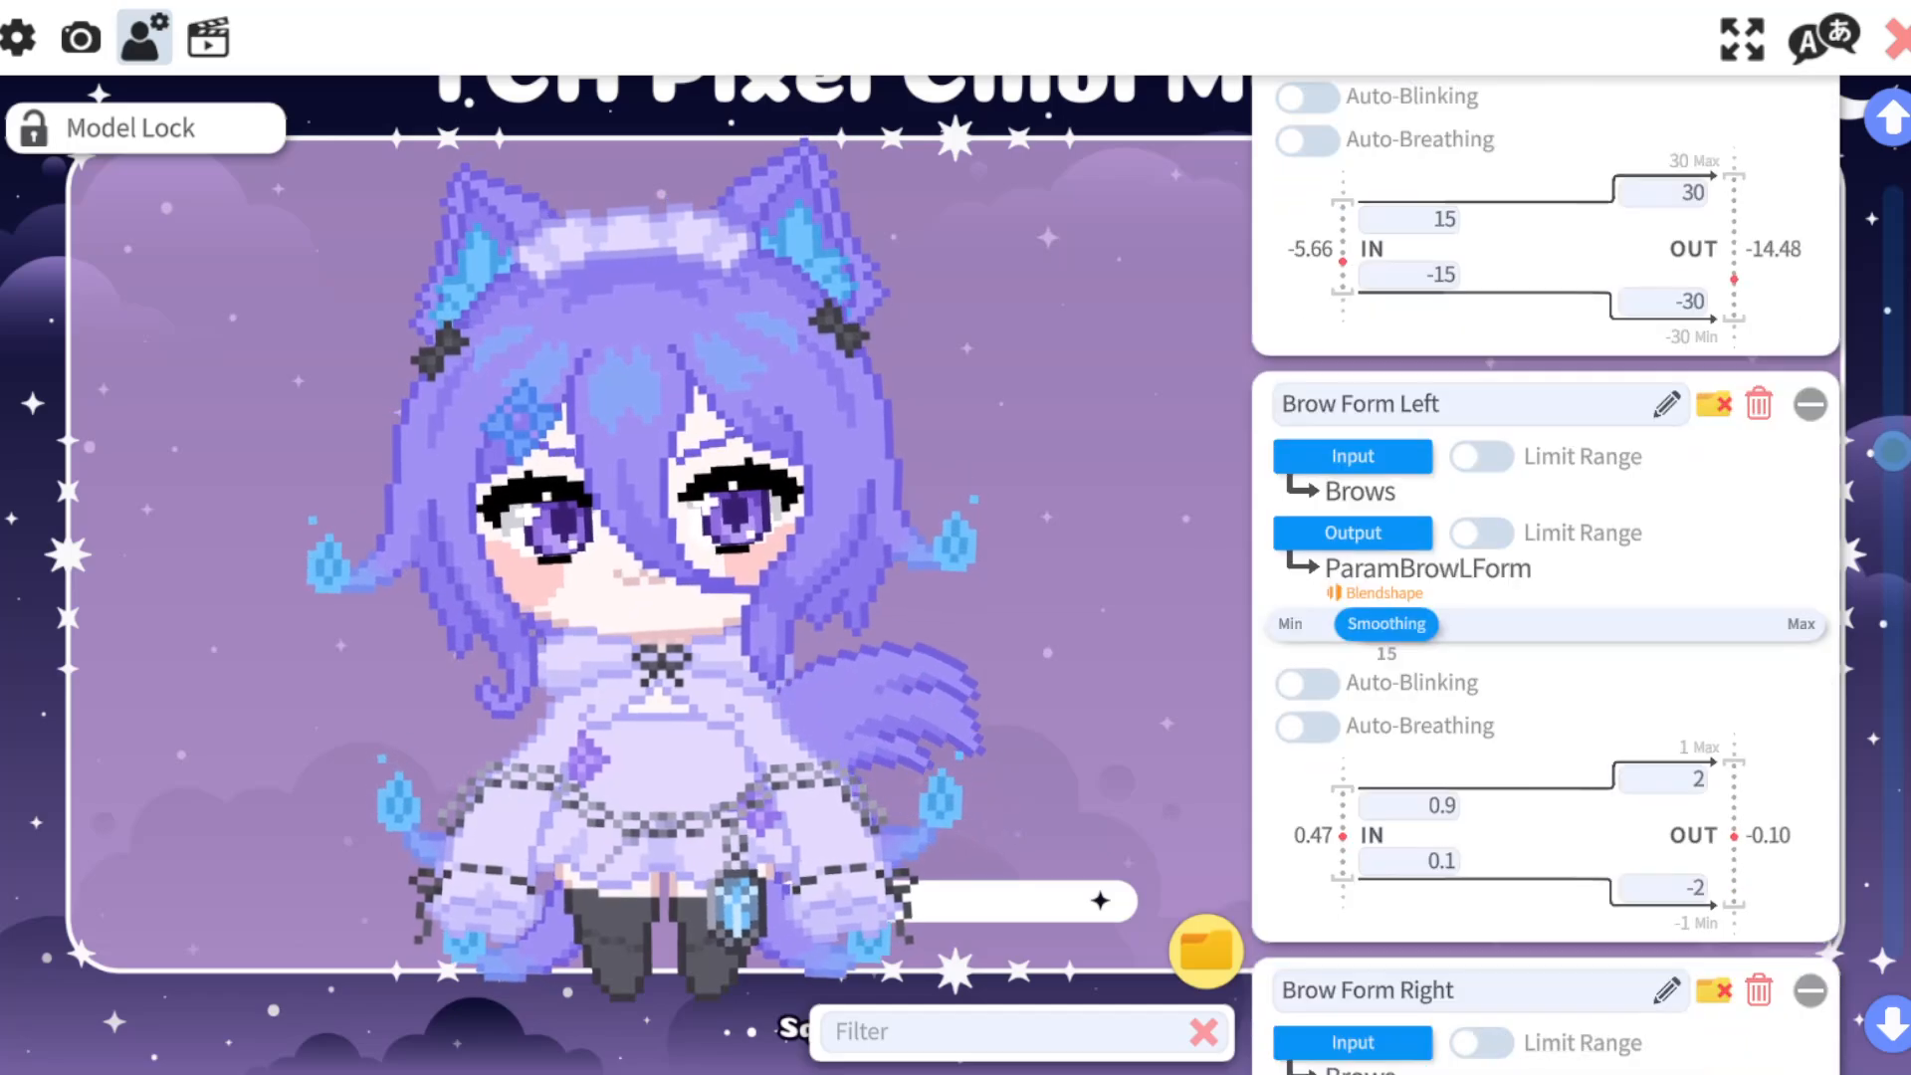
scroll(1543, 598, "down", 7)
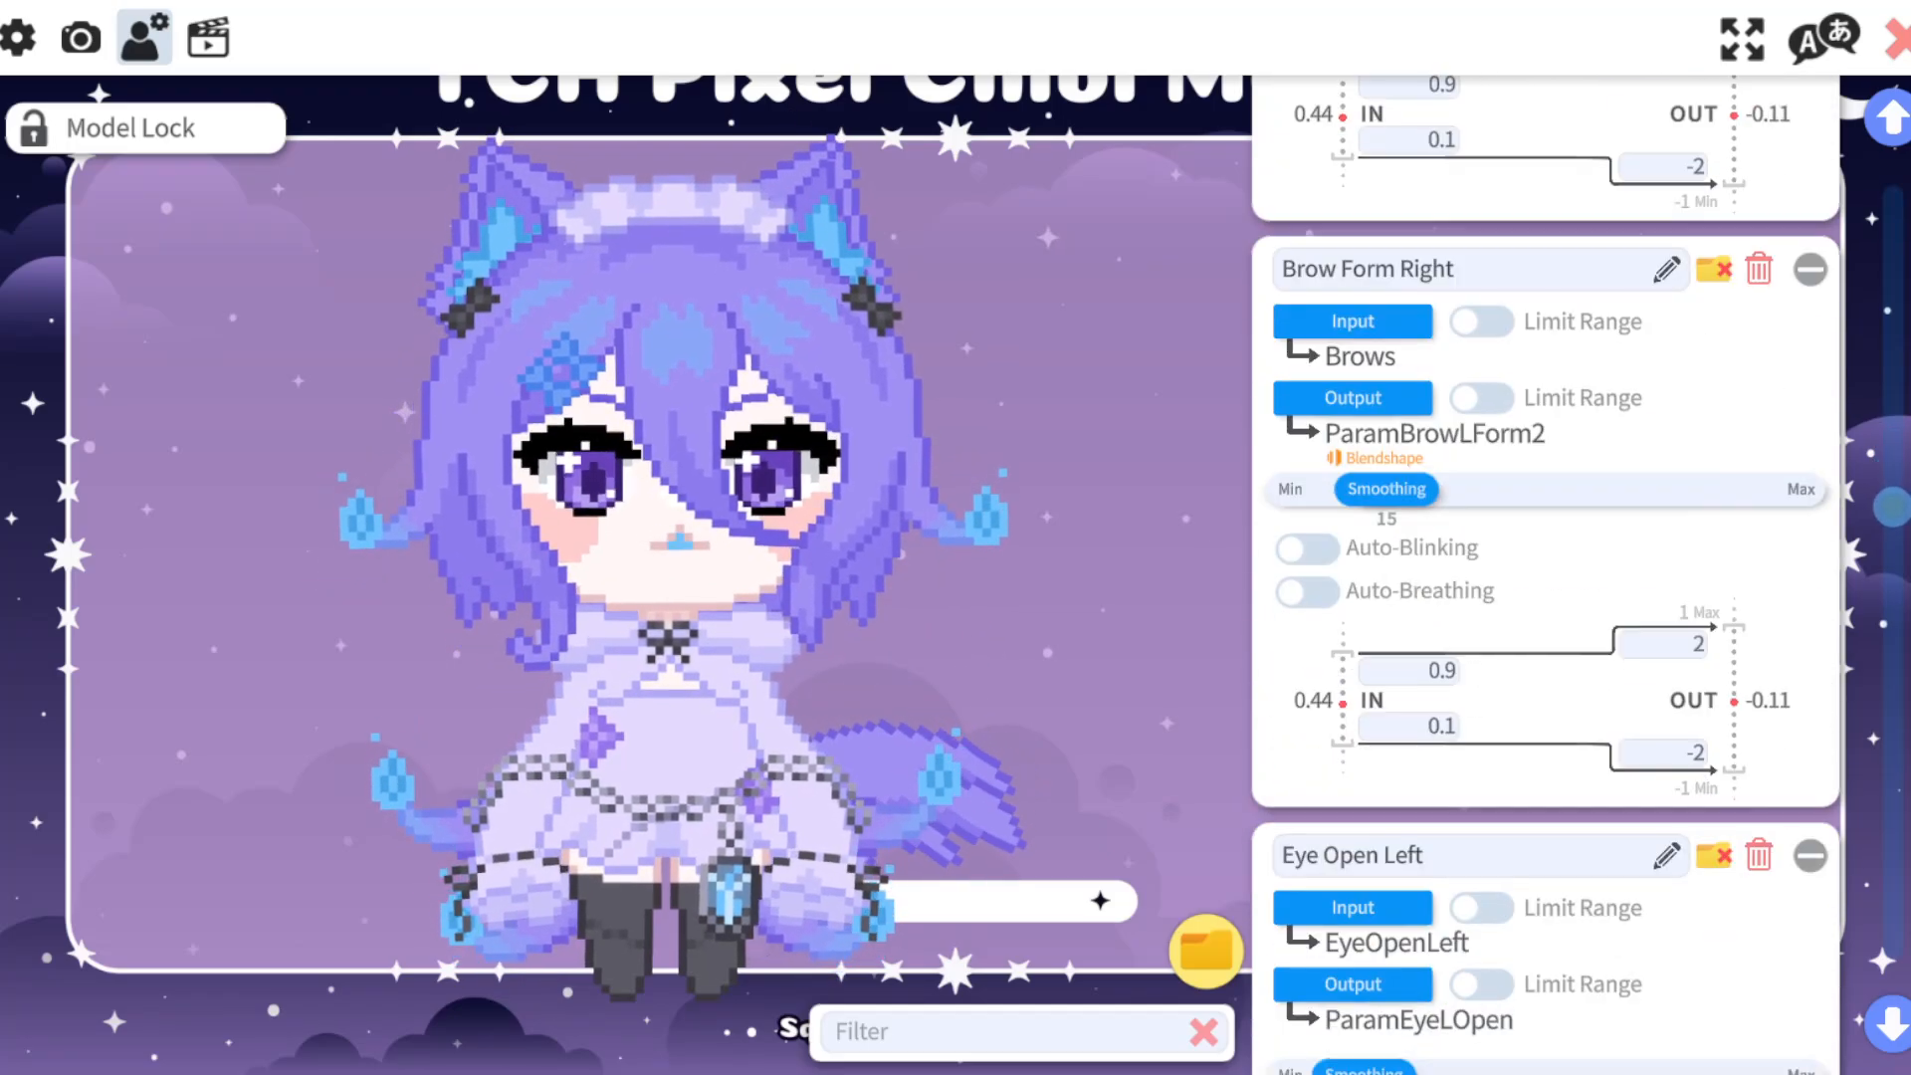
scroll(1543, 597, "down", 5)
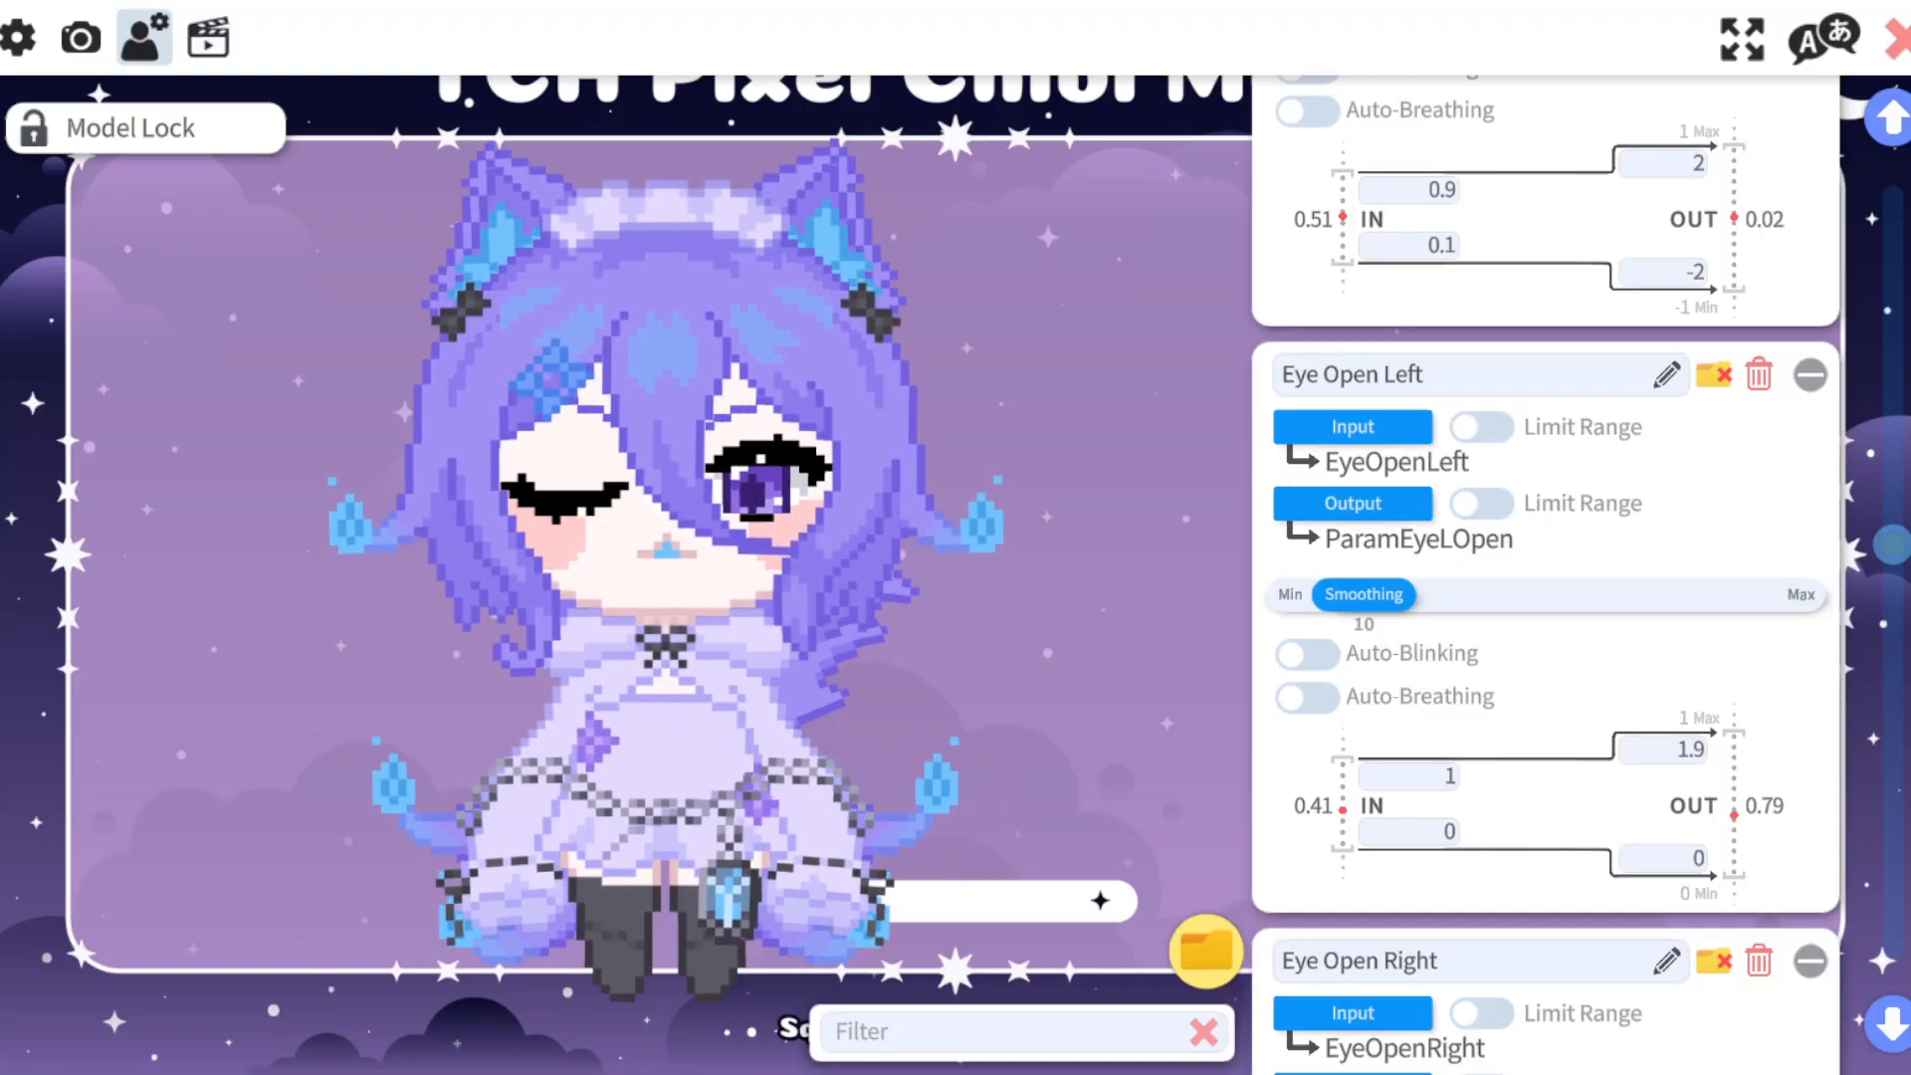
scroll(1543, 576, "down", 3)
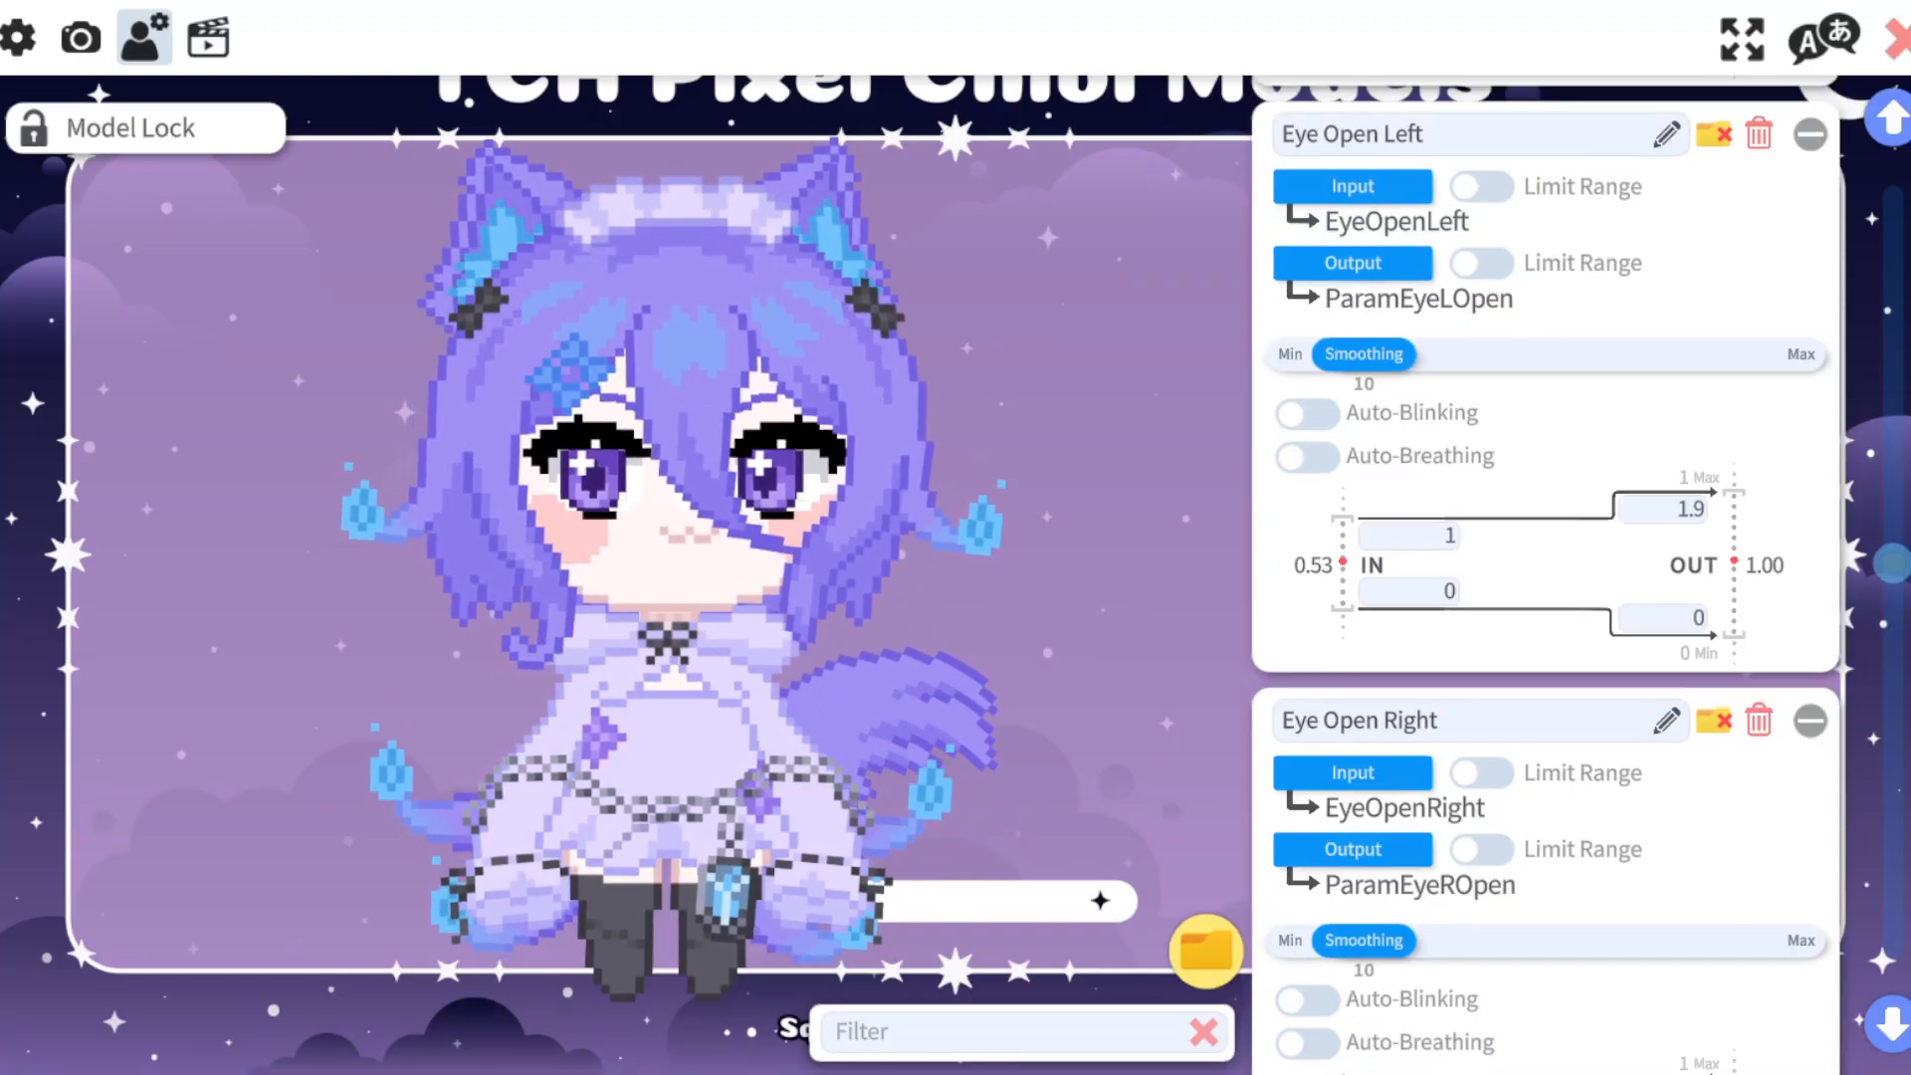
scroll(1542, 575, "down", 5)
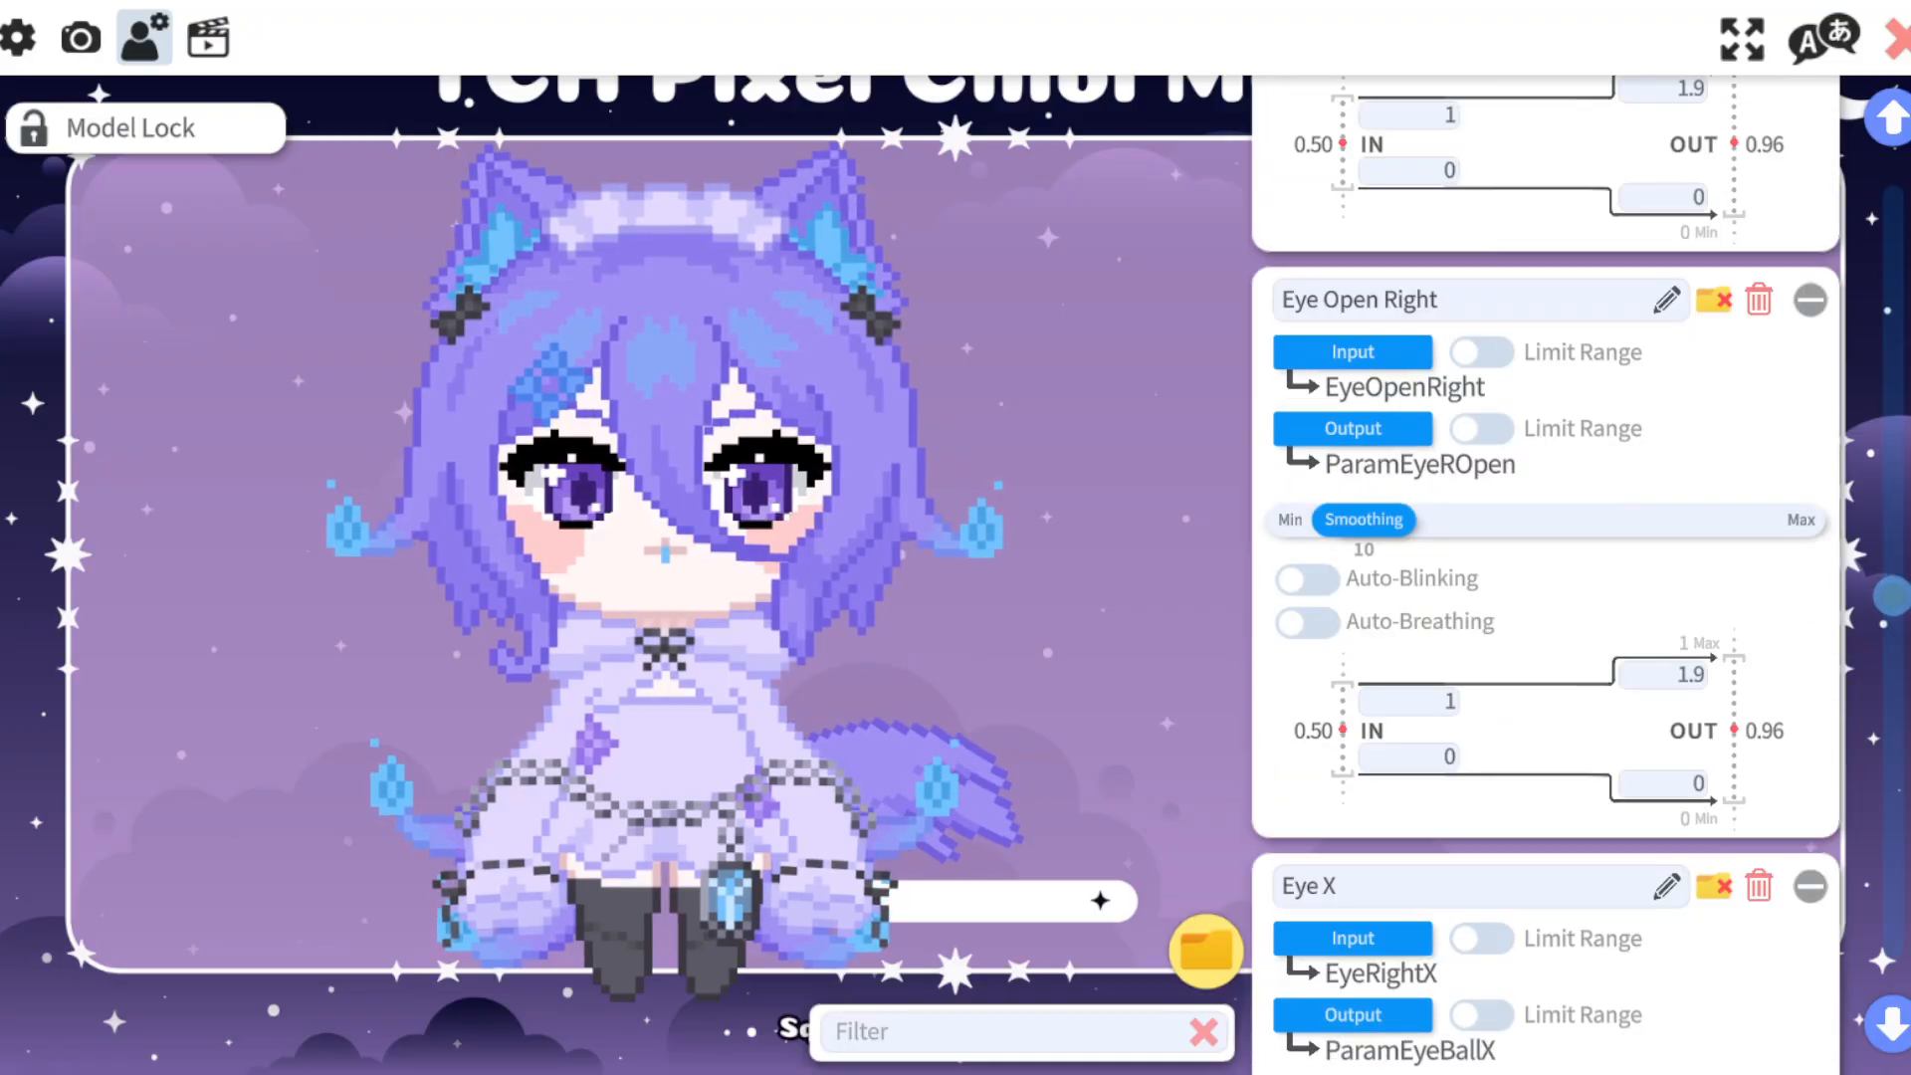
scroll(1543, 576, "down", 3)
scroll(1543, 575, "down", 6)
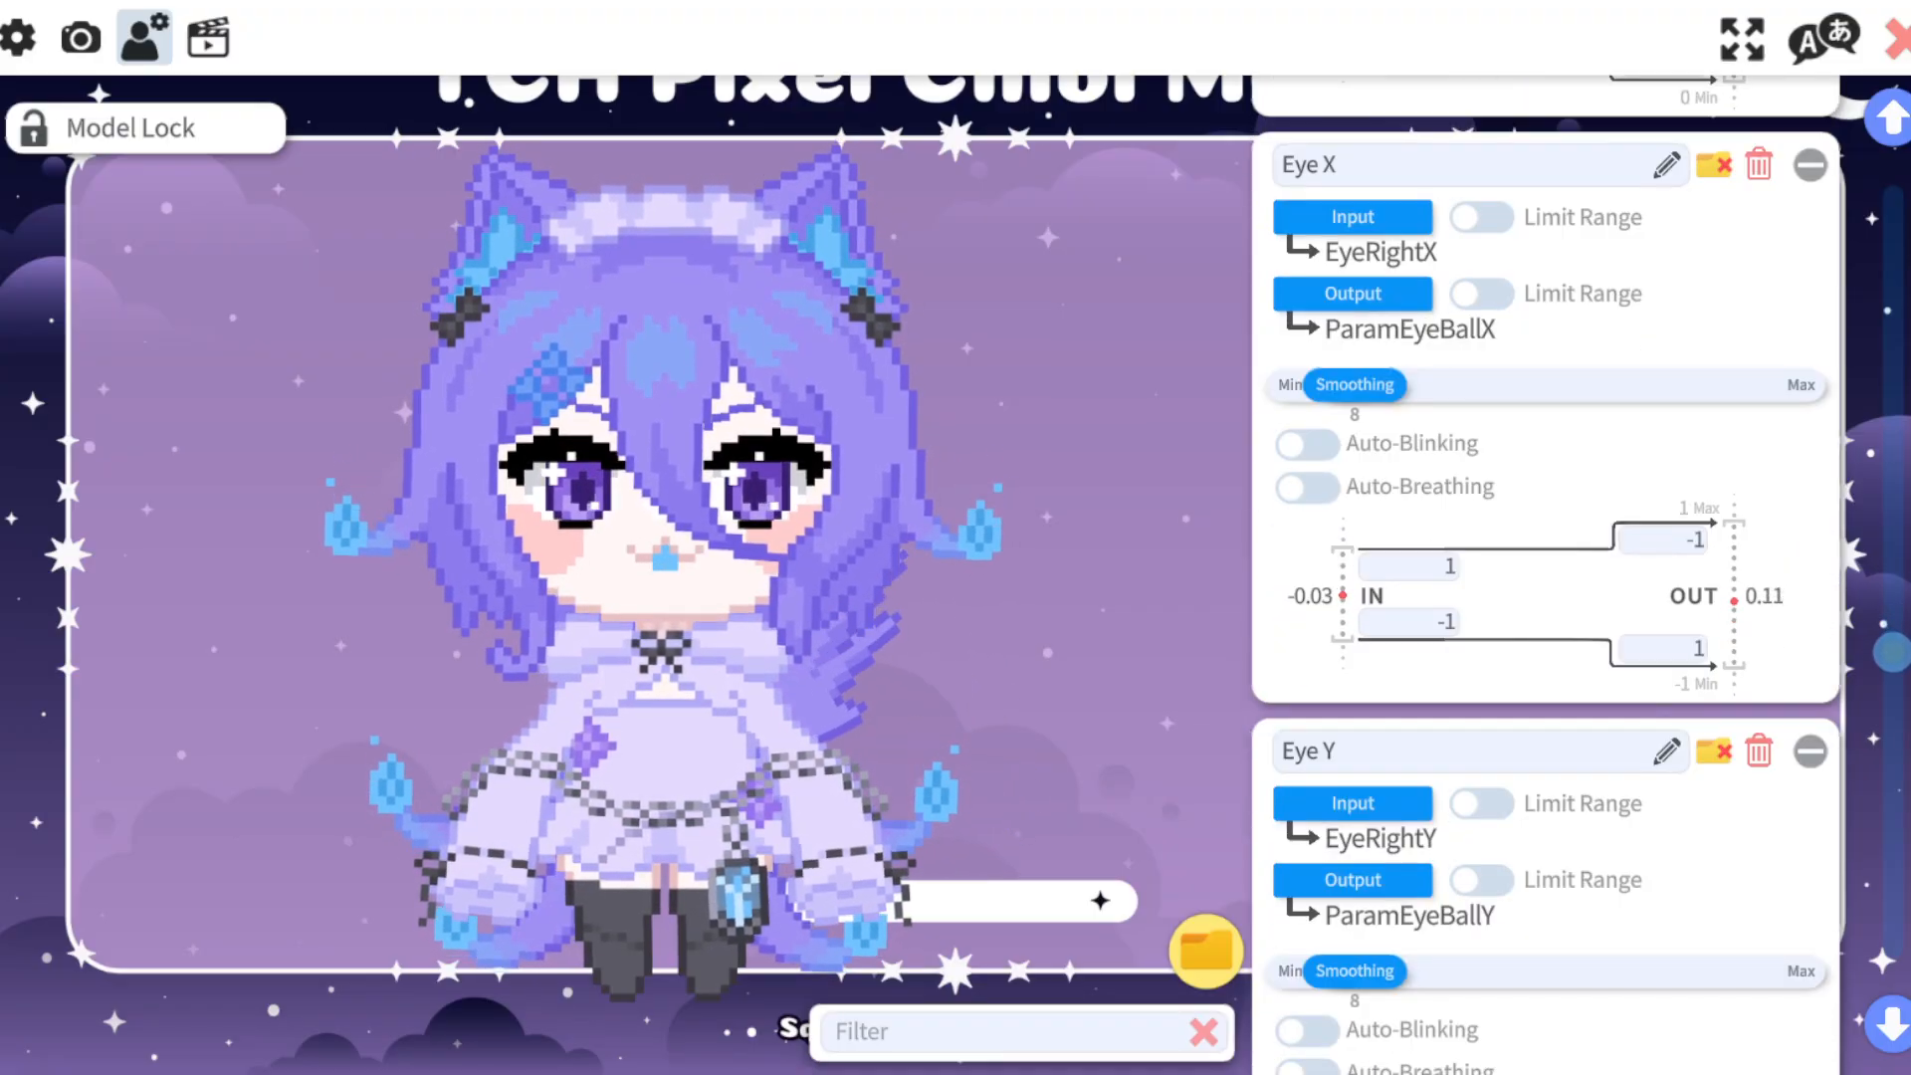
scroll(1543, 575, "down", 6)
scroll(1543, 575, "down", 5)
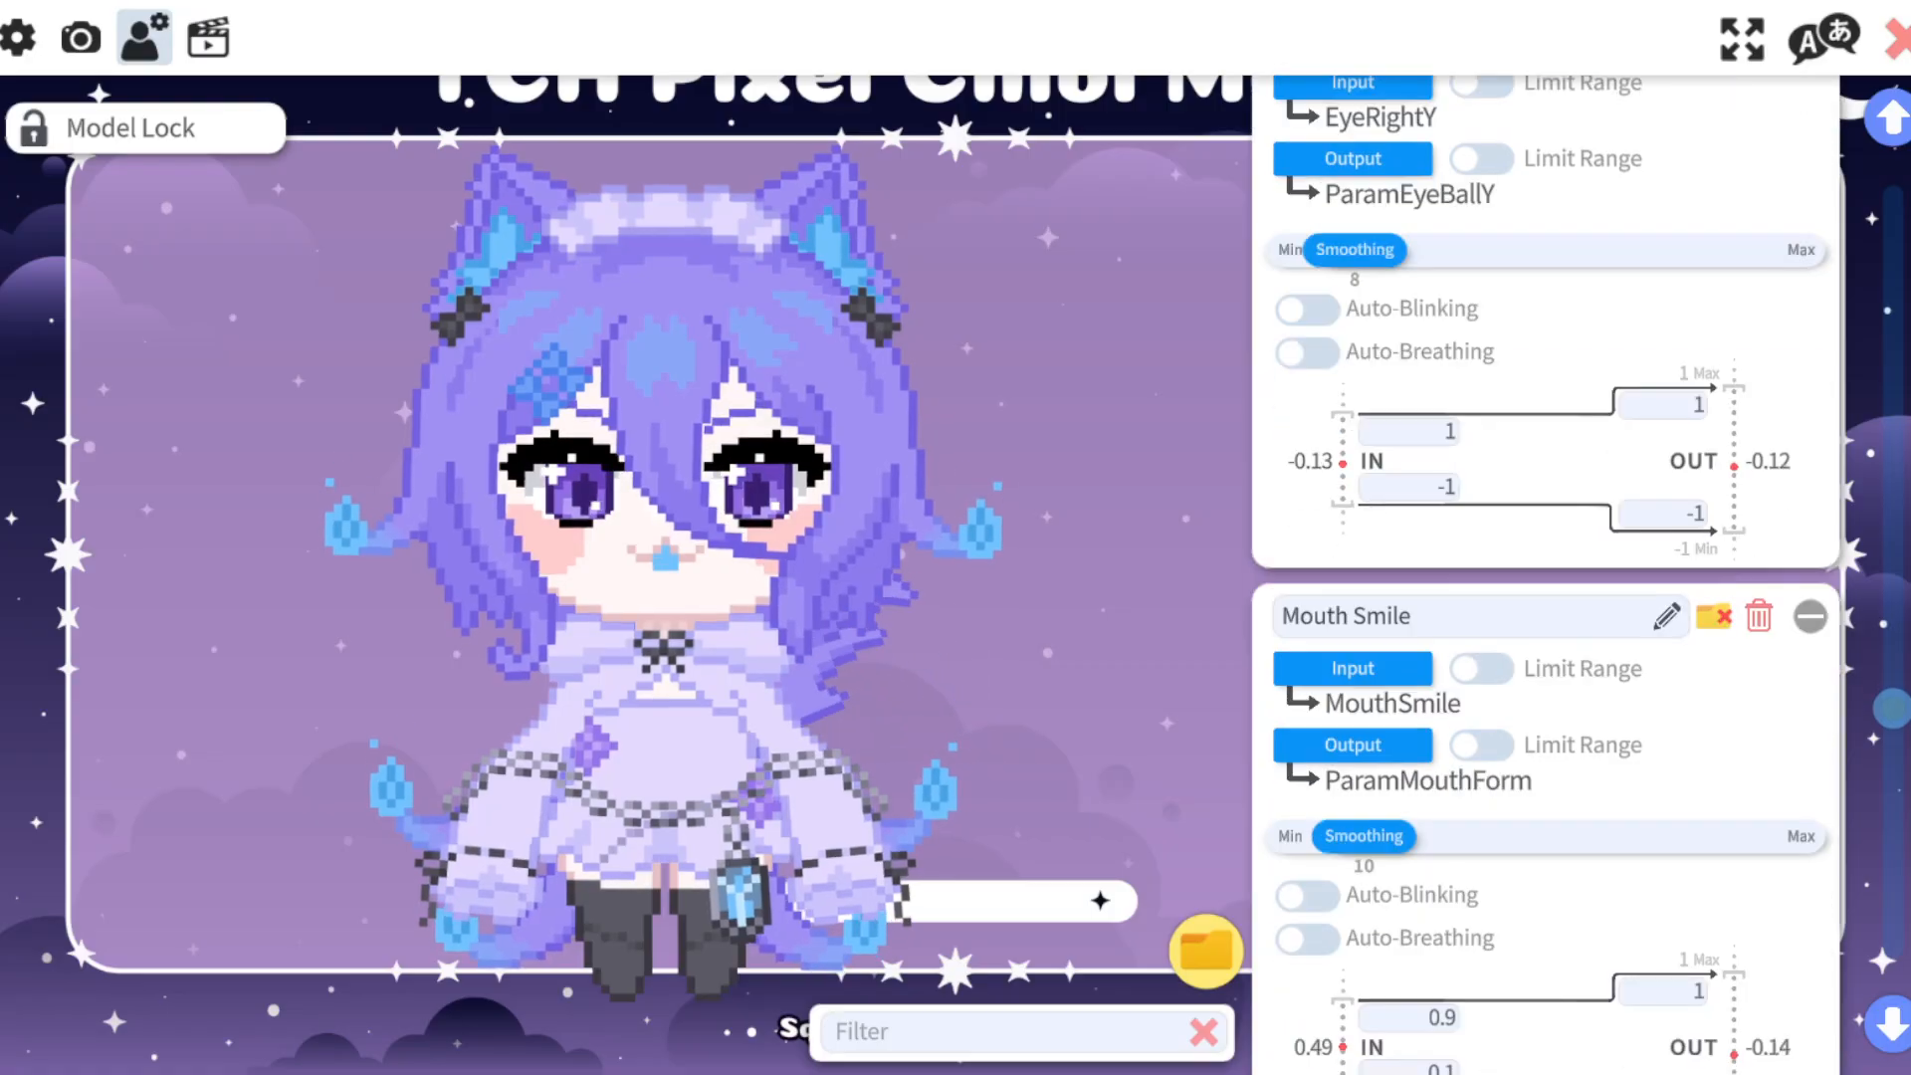